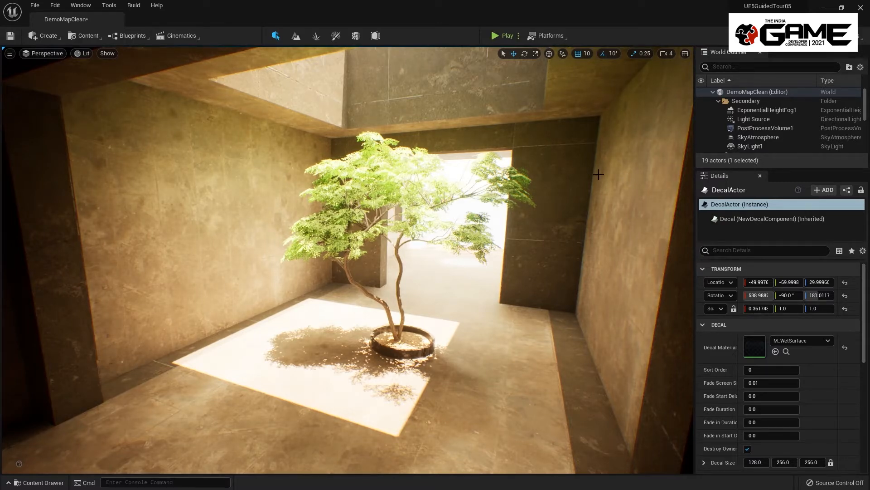
- Open the M_Landscape material from the project's Content folder for editing
{"action": "mouse_move", "coordinate": [599, 175]}
{"action": "right_mouse_down"}
{"action": "mouse_move", "coordinate": [612, 177]}
{"action": "mouse_move", "coordinate": [611, 185]}
{"action": "right_mouse_up"}
{"action": "key", "text": "s"}
{"action": "key", "text": "ctrl+space"}
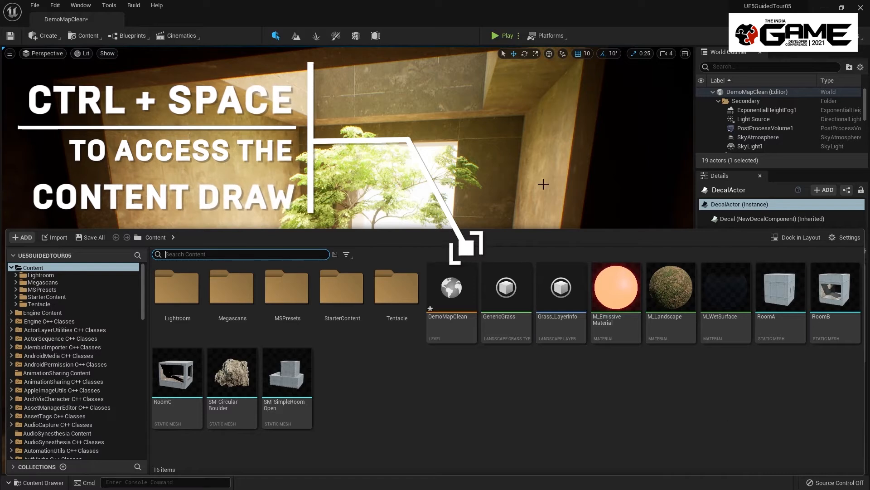
{"action": "key", "text": "ctrl+space"}
{"action": "key", "text": "ctrl+space"}
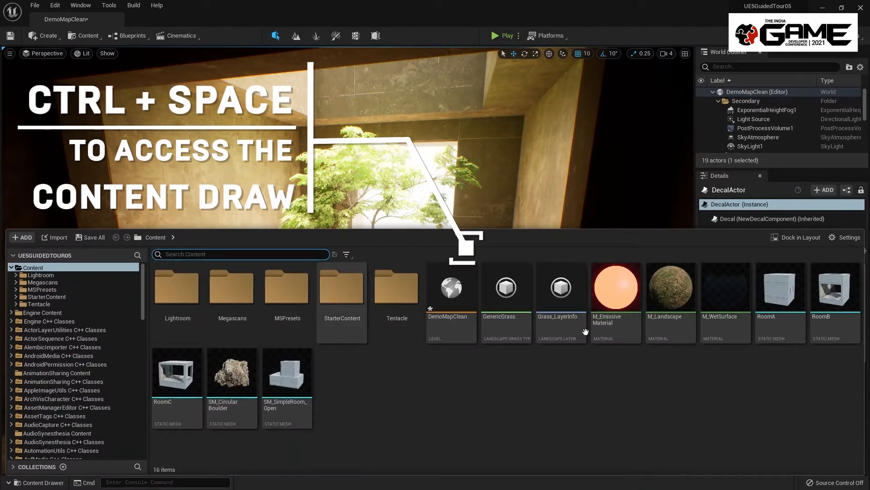
{"action": "double_click", "coordinate": [680, 290]}
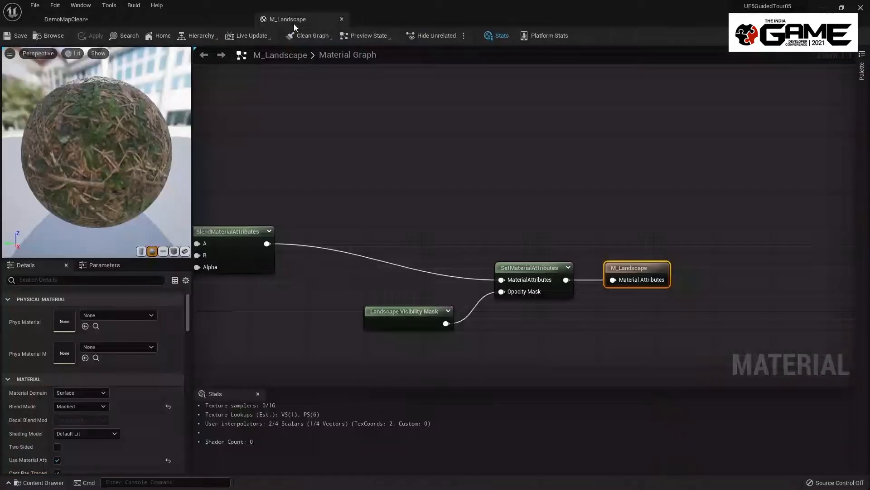
- Filter the project assets to textures and add Flat_NM as a texture sample above the SetMaterialAttributes node
{"action": "right_click_drag", "start_coordinate": [466, 226], "coordinate": [561, 144]}
{"action": "scroll", "coordinate": [580, 165], "scroll_direction": "down", "scroll_amount": 2}
{"action": "key", "text": "ctrl+space"}
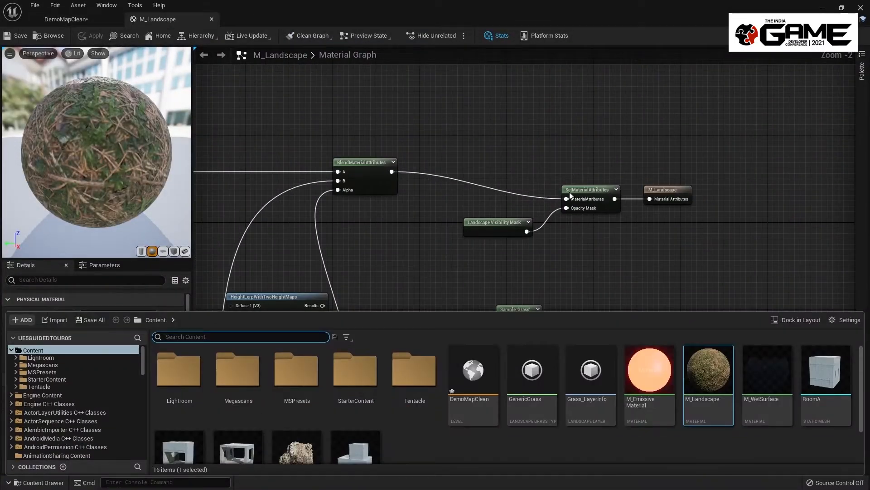
{"action": "left_click", "coordinate": [347, 337]}
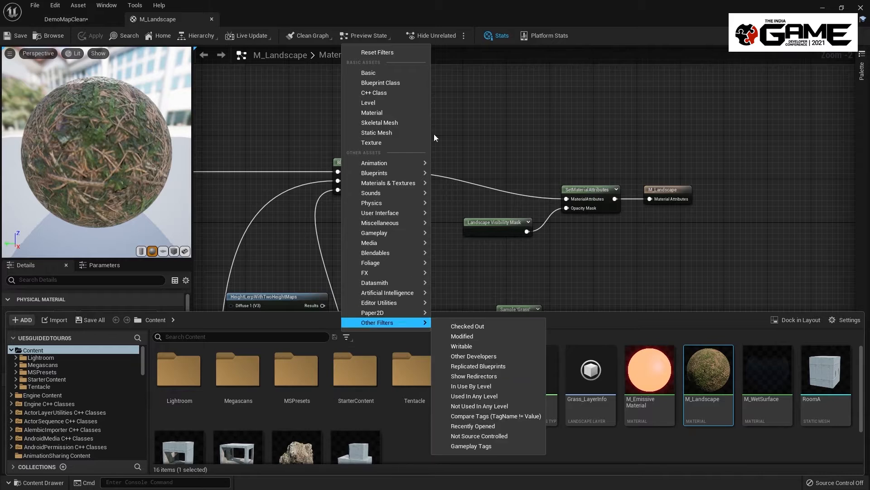
{"action": "left_click", "coordinate": [403, 143]}
{"action": "left_click_drag", "start_coordinate": [473, 369], "coordinate": [552, 113]}
{"action": "right_click_drag", "start_coordinate": [548, 146], "coordinate": [566, 200]}
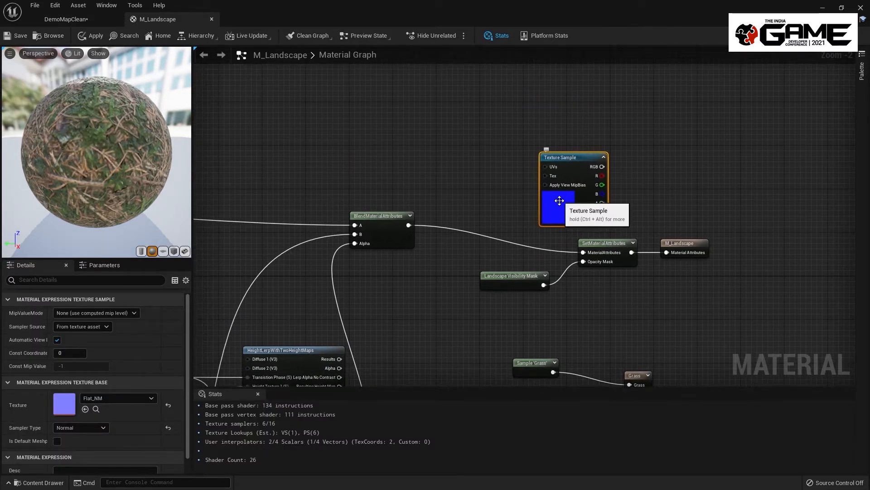
- Delete the Flat_NM texture sample and close M_Landscape without applying the changes
{"action": "key", "text": "Delete"}
{"action": "left_click", "coordinate": [211, 19]}
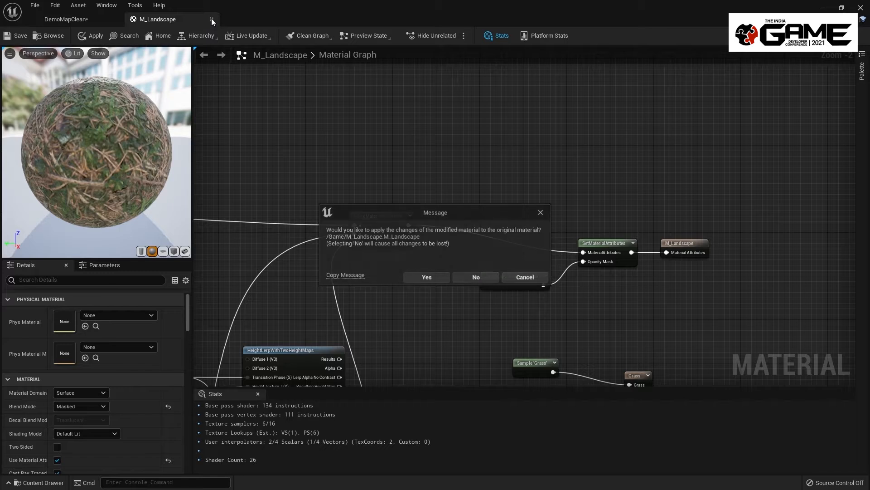
{"action": "left_click", "coordinate": [475, 276]}
- Turn off the Texture filter for the project assets and filter them by Static Mesh
{"action": "right_click_drag", "start_coordinate": [474, 275], "coordinate": [469, 306]}
{"action": "key", "text": "ctrl+space"}
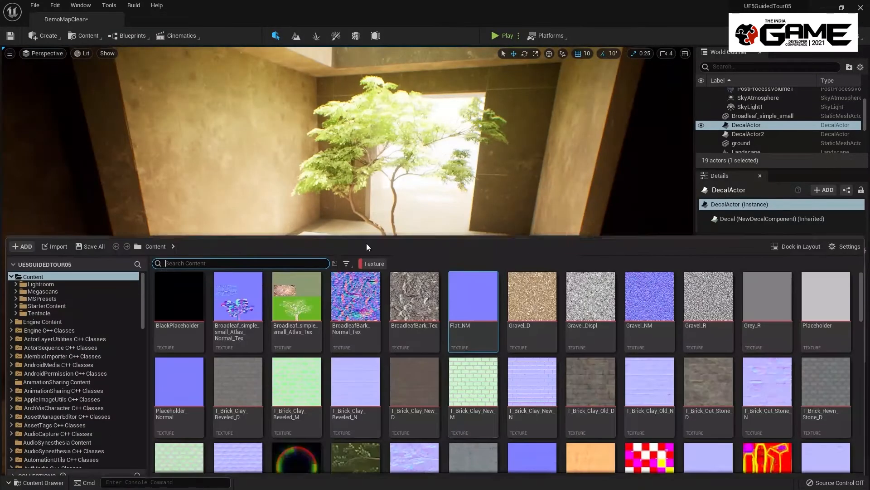
{"action": "left_click", "coordinate": [369, 255]}
{"action": "left_click", "coordinate": [352, 254]}
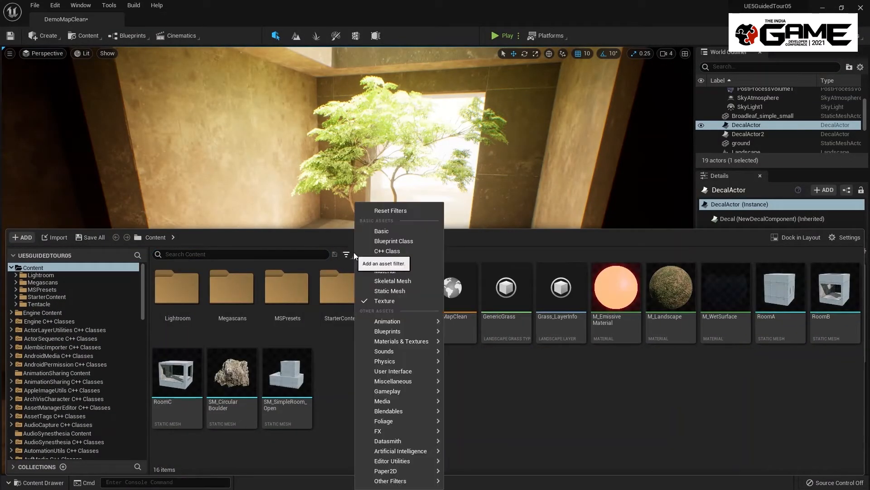
{"action": "left_click", "coordinate": [409, 291]}
- Place the Broadleaf_simple_small mesh in the level and delete it again
{"action": "left_click_drag", "start_coordinate": [179, 288], "coordinate": [452, 290]}
{"action": "mouse_move", "coordinate": [479, 337]}
{"action": "right_mouse_down"}
{"action": "mouse_move", "coordinate": [494, 319]}
{"action": "mouse_move", "coordinate": [478, 338]}
{"action": "right_mouse_up"}
{"action": "key", "text": "Delete"}
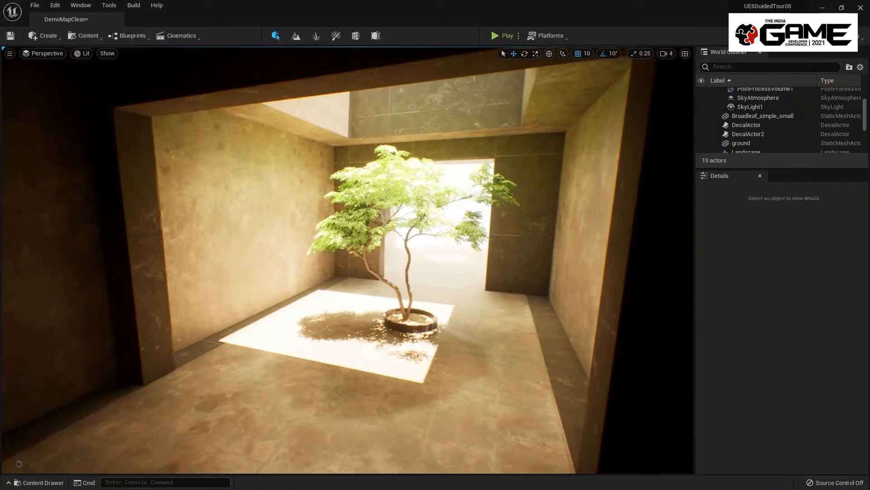
- Peek at the collapsed World Outliner and Details, and restore both to their docked layout
{"action": "right_click_drag", "start_coordinate": [608, 253], "coordinate": [607, 253]}
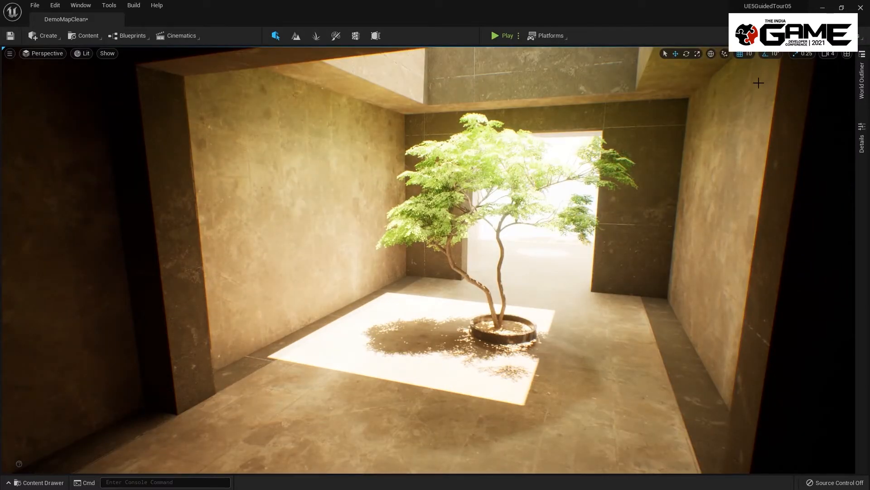
{"action": "left_click", "coordinate": [863, 89]}
{"action": "left_click", "coordinate": [863, 85]}
{"action": "left_click", "coordinate": [863, 143]}
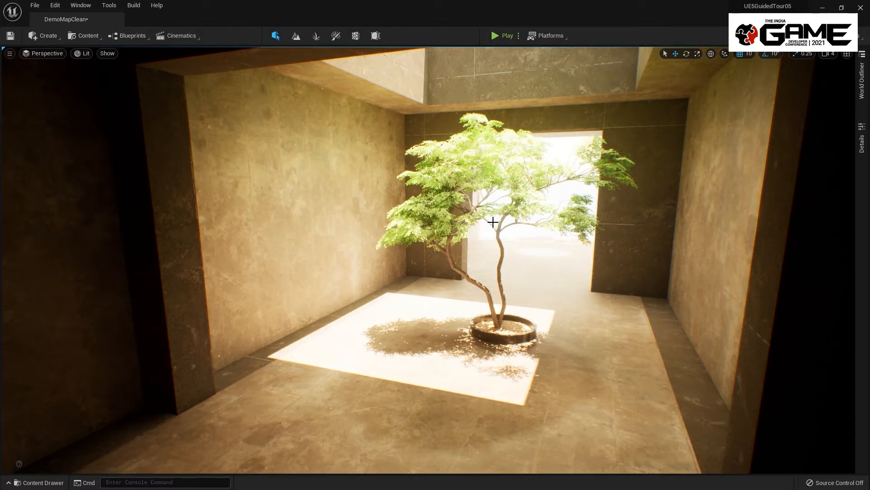
{"action": "right_click_drag", "start_coordinate": [483, 211], "coordinate": [459, 198]}
{"action": "key", "text": "F10"}
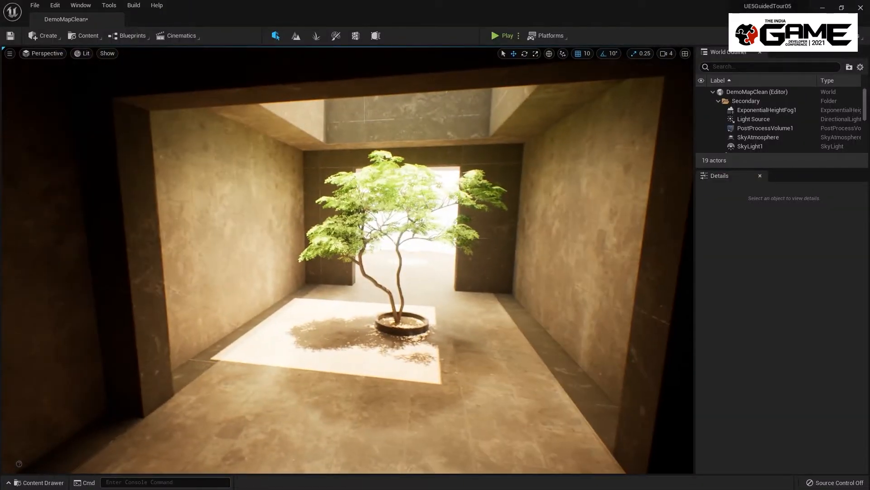
- Re-aim the sun interactively to a low angle so its light streams through the doorway behind the tree
{"action": "right_click_drag", "start_coordinate": [469, 245], "coordinate": [478, 260]}
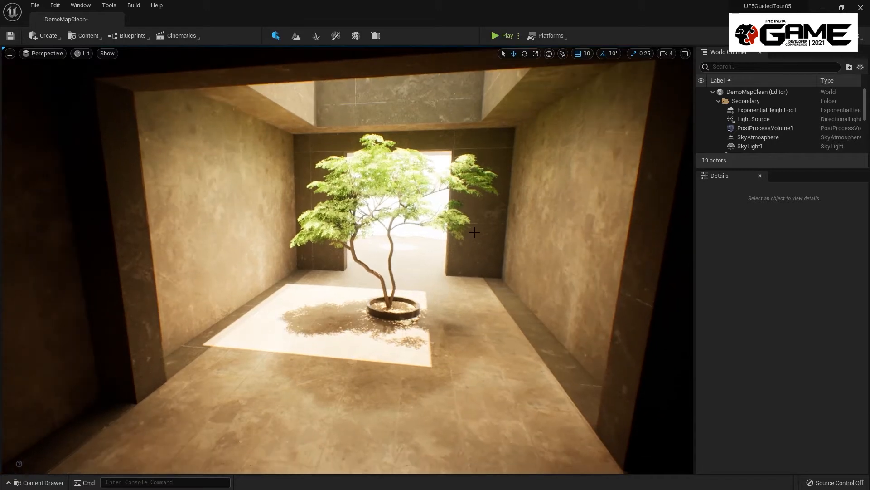
{"action": "key", "text": "ctrl+l"}
{"action": "key", "text": "ctrl+l"}
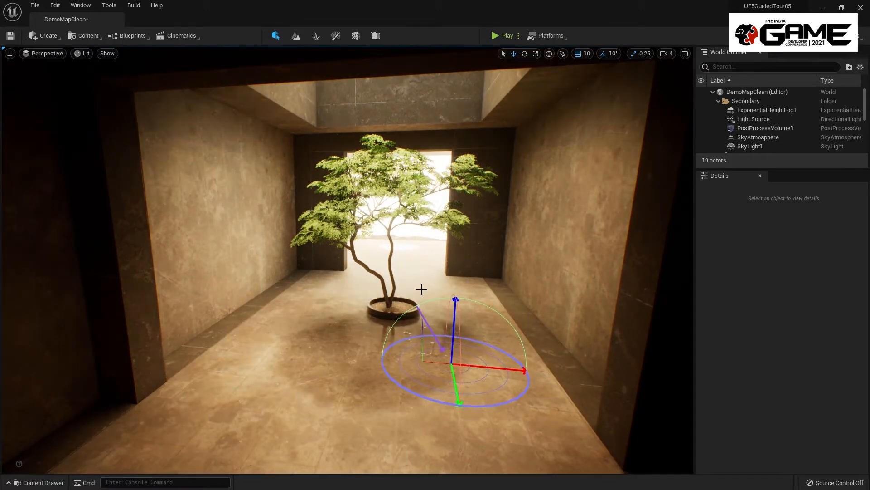
{"action": "key", "text": "ctrl+l"}
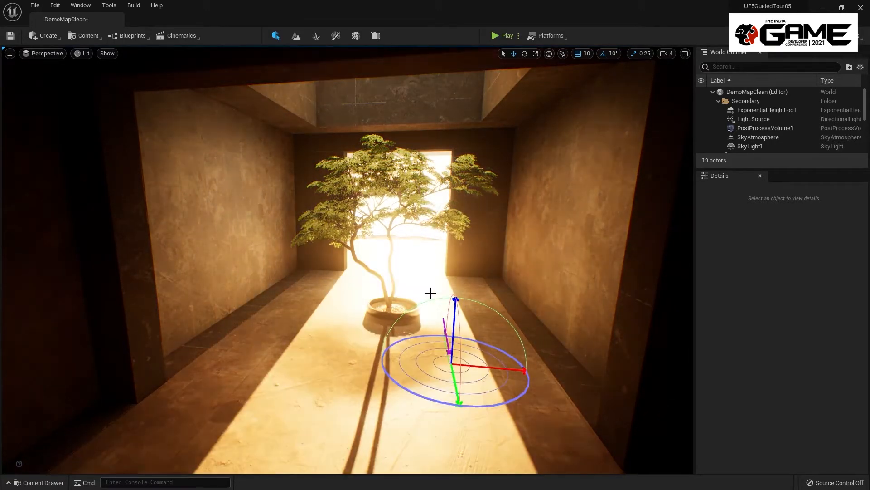
{"action": "key", "text": "ctrl+l"}
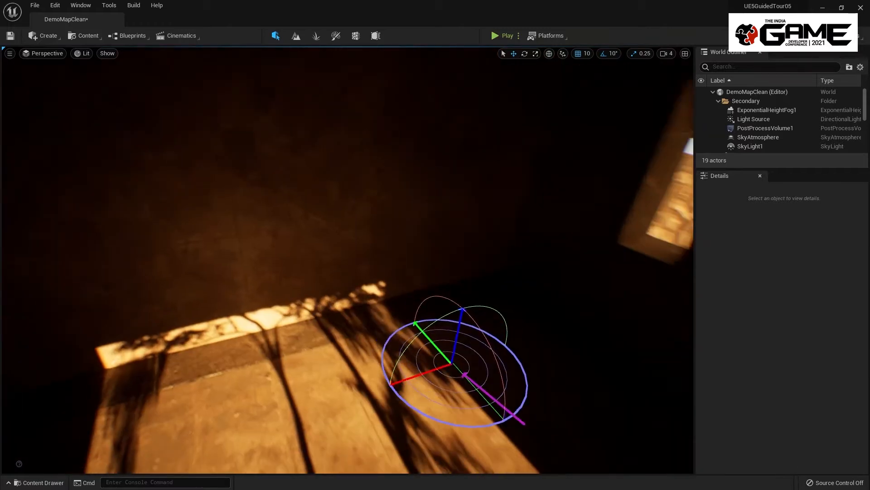
{"action": "key", "text": "ctrl+l"}
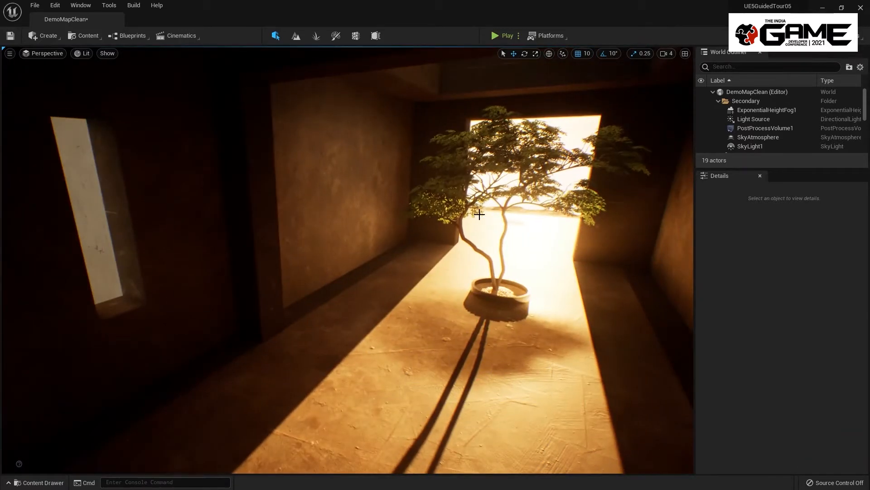
- Re-aim the sun higher to light the wall beside the tree, judging the wet floor's reflections from ground level
{"action": "right_click_drag", "start_coordinate": [488, 223], "coordinate": [510, 206]}
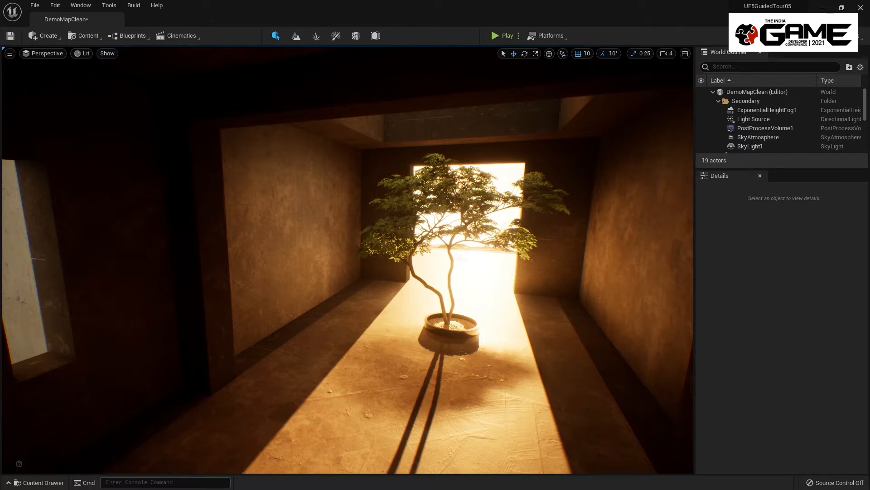
{"action": "key", "text": "w"}
{"action": "right_click_drag", "start_coordinate": [501, 251], "coordinate": [527, 252]}
{"action": "key", "text": "q"}
{"action": "key", "text": "e"}
{"action": "key", "text": "q"}
{"action": "key", "text": "ctrl+l"}
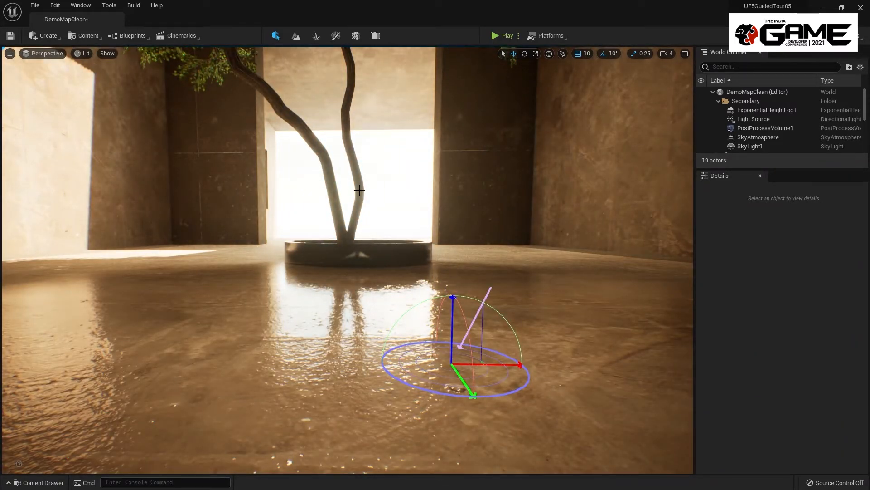
{"action": "right_click_drag", "start_coordinate": [347, 309], "coordinate": [362, 300]}
- Place a Sphere shape in the dark room with the narrow window slits
{"action": "right_click_drag", "start_coordinate": [444, 268], "coordinate": [452, 224]}
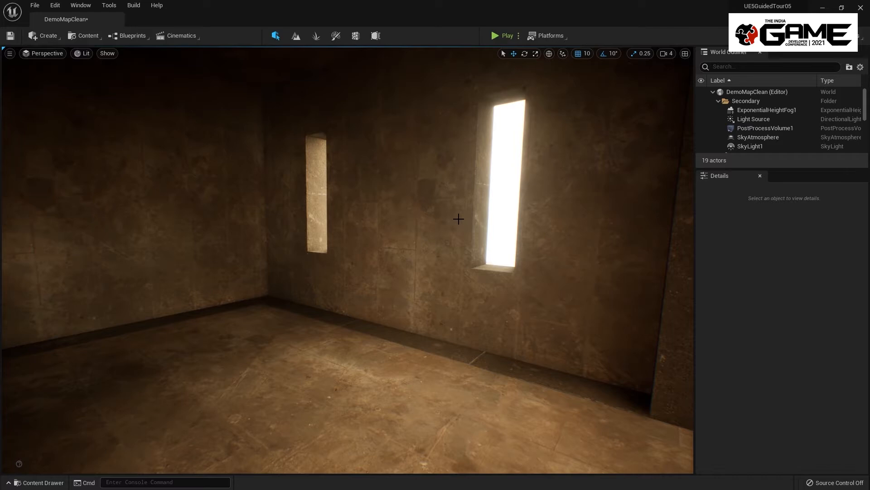
{"action": "right_click_drag", "start_coordinate": [379, 181], "coordinate": [331, 181]}
{"action": "left_click", "coordinate": [55, 37]}
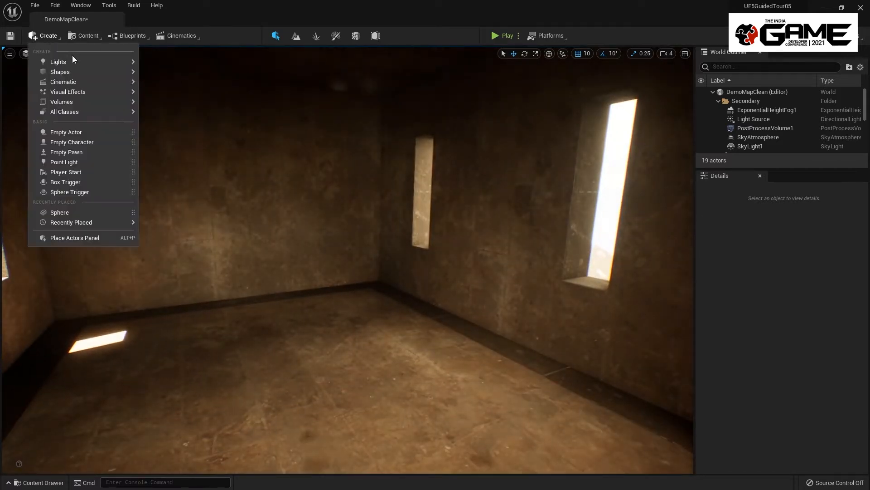
{"action": "mouse_move", "coordinate": [75, 72]}
{"action": "left_click_drag", "start_coordinate": [171, 85], "coordinate": [383, 221]}
- Turn off the Static Mesh filter and apply M_EmissiveMaterial to the sphere
{"action": "key", "text": "ctrl+space"}
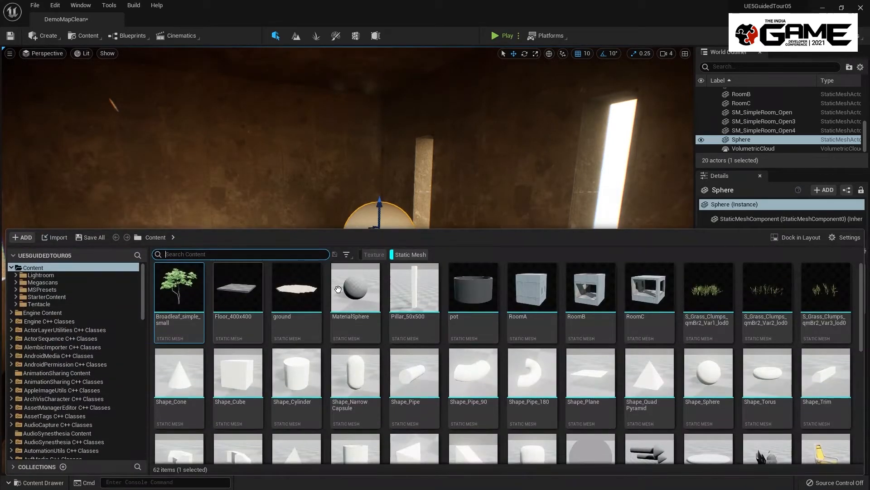
{"action": "left_click", "coordinate": [411, 254]}
{"action": "left_click_drag", "start_coordinate": [617, 293], "coordinate": [381, 213]}
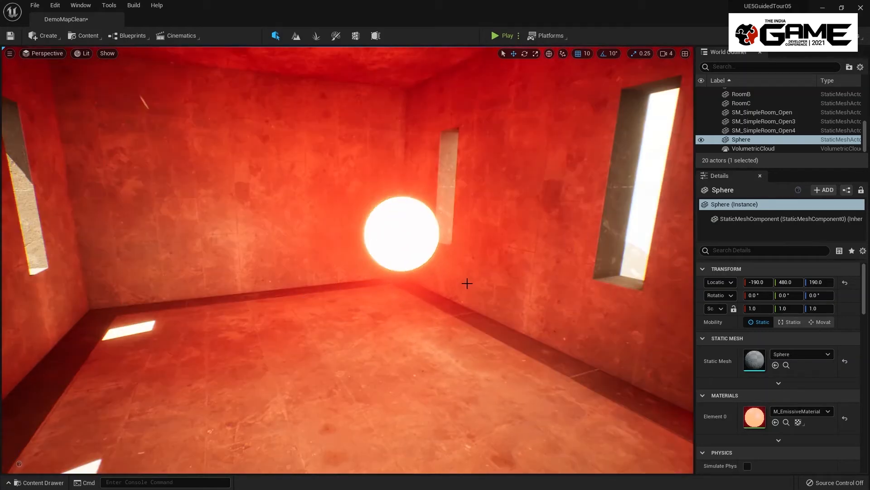
- Move the glowing sphere along its X axis to -550, past the room's side wall
{"action": "right_click_drag", "start_coordinate": [466, 286], "coordinate": [439, 280]}
{"action": "key", "text": "s"}
{"action": "key", "text": "g"}
{"action": "left_click_drag", "start_coordinate": [332, 251], "coordinate": [540, 243]}
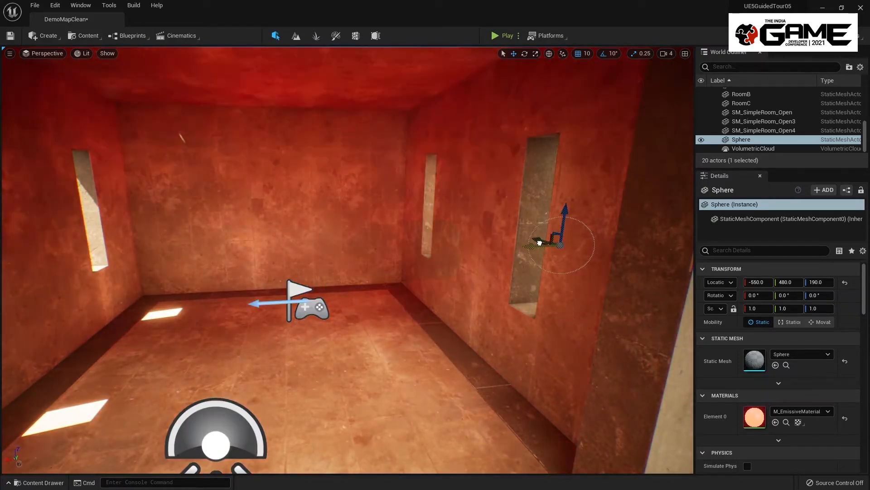
- Move the glowing sphere along its Y axis to 590 and check its light inside the room
{"action": "key", "text": "w"}
{"action": "right_click_drag", "start_coordinate": [446, 266], "coordinate": [467, 268]}
{"action": "key", "text": "a"}
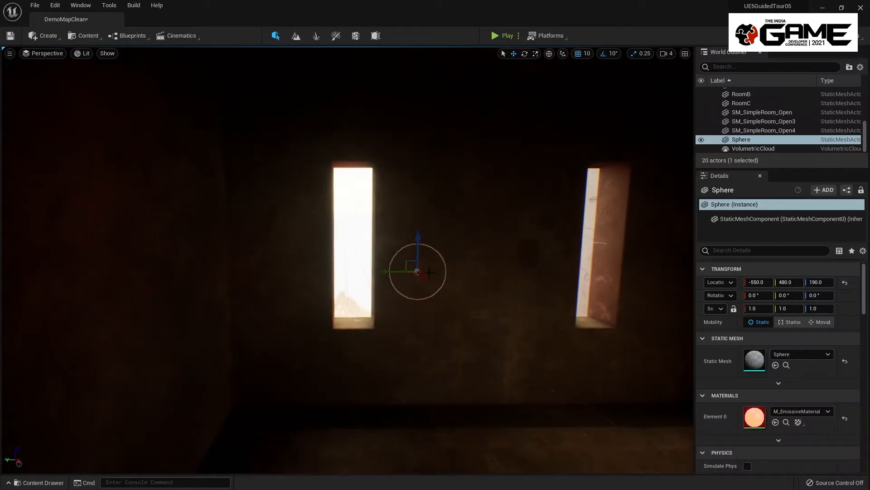
{"action": "left_click_drag", "start_coordinate": [401, 271], "coordinate": [356, 269]}
{"action": "right_click_drag", "start_coordinate": [337, 269], "coordinate": [369, 260]}
{"action": "key", "text": "s"}
{"action": "key", "text": "g"}
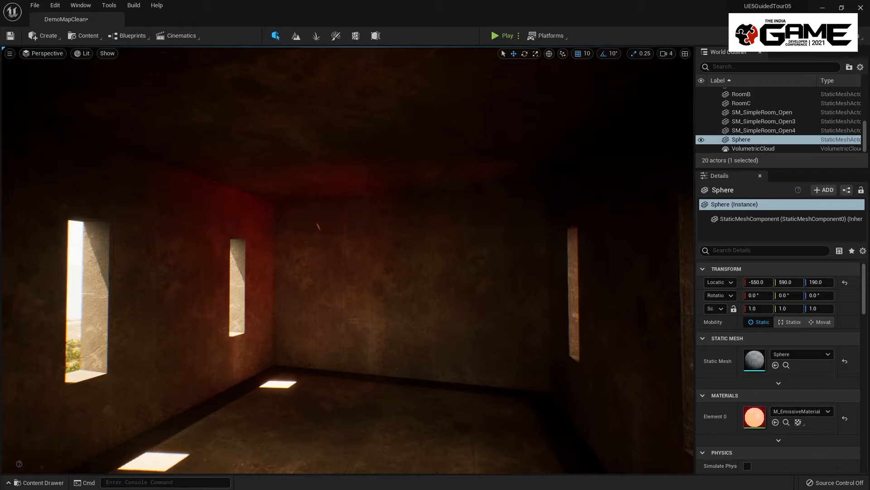
- Move the glowing sphere back into the room along its X axis to -90
{"action": "right_click_drag", "start_coordinate": [418, 372], "coordinate": [449, 368]}
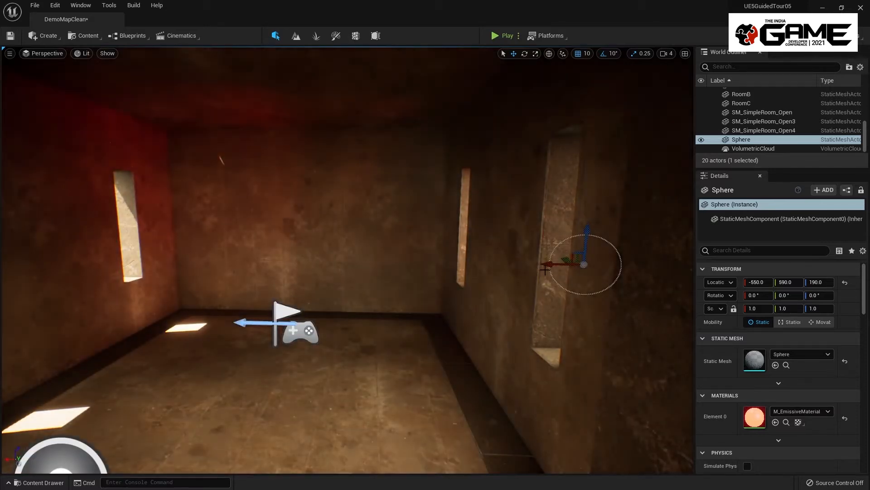
{"action": "left_click_drag", "start_coordinate": [548, 265], "coordinate": [279, 272]}
{"action": "key", "text": "g"}
{"action": "right_click_drag", "start_coordinate": [318, 291], "coordinate": [327, 297]}
{"action": "key", "text": "a"}
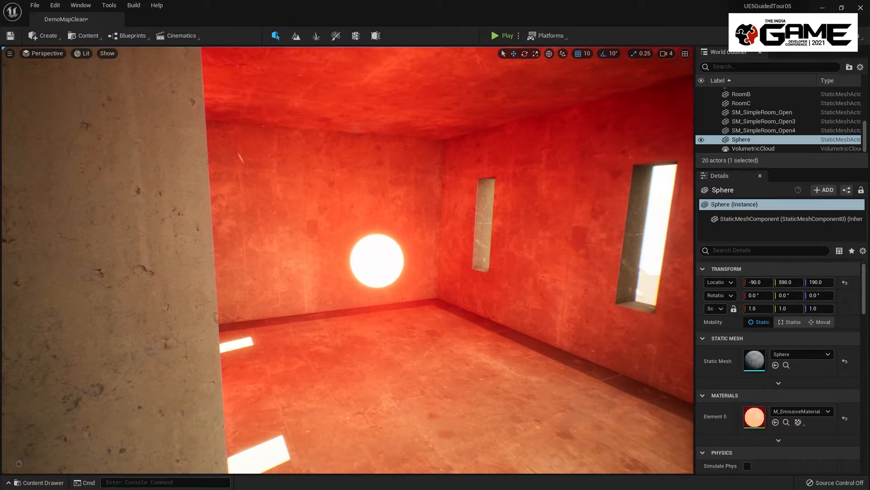
- Delete the glowing sphere from the room
{"action": "right_click_drag", "start_coordinate": [513, 262], "coordinate": [540, 257]}
{"action": "key", "text": "w"}
{"action": "key", "text": "g"}
{"action": "key", "text": "Delete"}
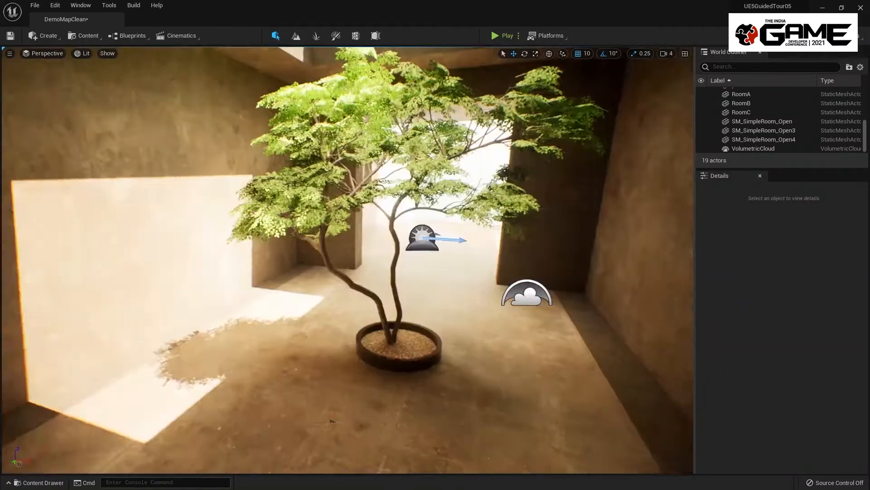
- Examine the light on the tree and the wet floor's reflections from ground level with the editor icons hidden
{"action": "right_click_drag", "start_coordinate": [424, 275], "coordinate": [449, 274]}
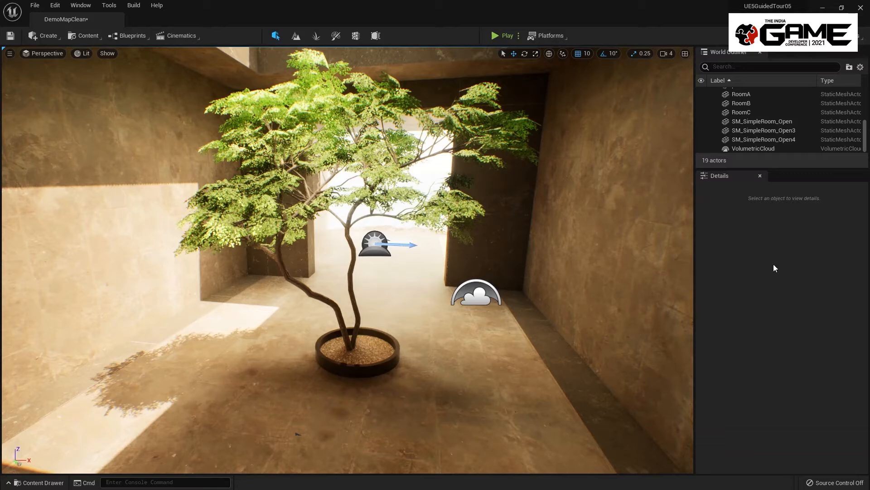
{"action": "right_click_drag", "start_coordinate": [483, 300], "coordinate": [486, 279]}
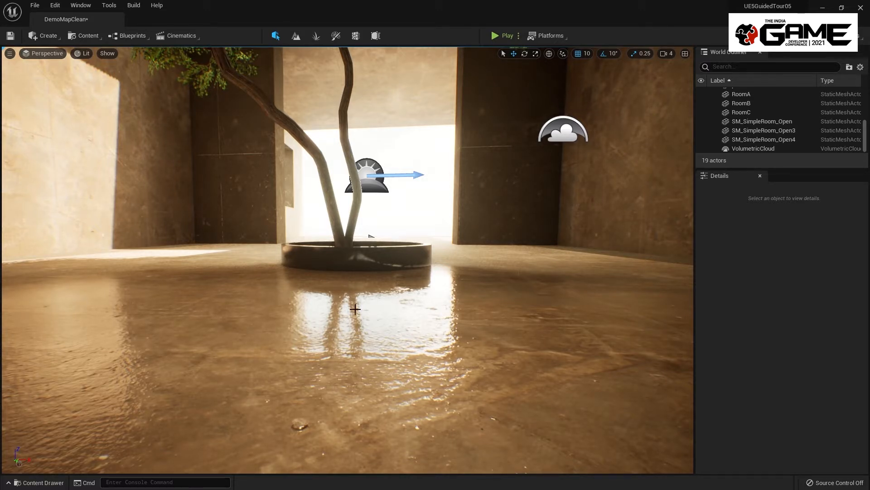
{"action": "mouse_move", "coordinate": [348, 304]}
{"action": "right_mouse_down"}
{"action": "mouse_move", "coordinate": [346, 344]}
{"action": "mouse_move", "coordinate": [344, 308]}
{"action": "right_mouse_up"}
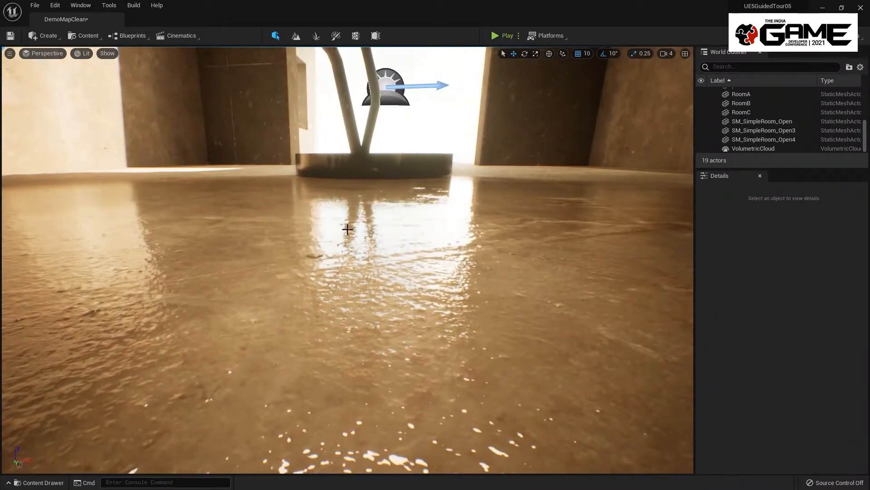
{"action": "key", "text": "g"}
{"action": "right_click_drag", "start_coordinate": [380, 240], "coordinate": [390, 238]}
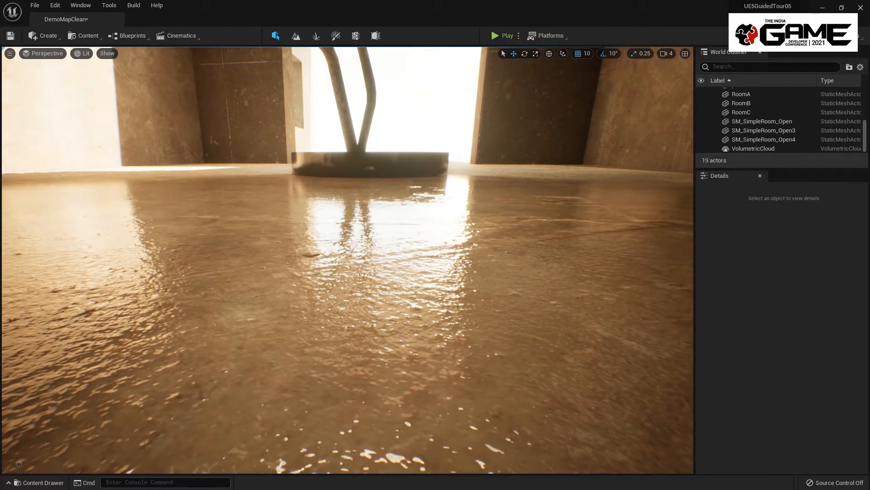
{"action": "right_click_drag", "start_coordinate": [478, 290], "coordinate": [479, 348]}
{"action": "right_click_drag", "start_coordinate": [350, 185], "coordinate": [350, 123]}
{"action": "mouse_move", "coordinate": [379, 213]}
{"action": "right_mouse_down"}
{"action": "mouse_move", "coordinate": [373, 227]}
{"action": "mouse_move", "coordinate": [375, 199]}
{"action": "right_mouse_up"}
{"action": "key", "text": "e"}
{"action": "key", "text": "q"}
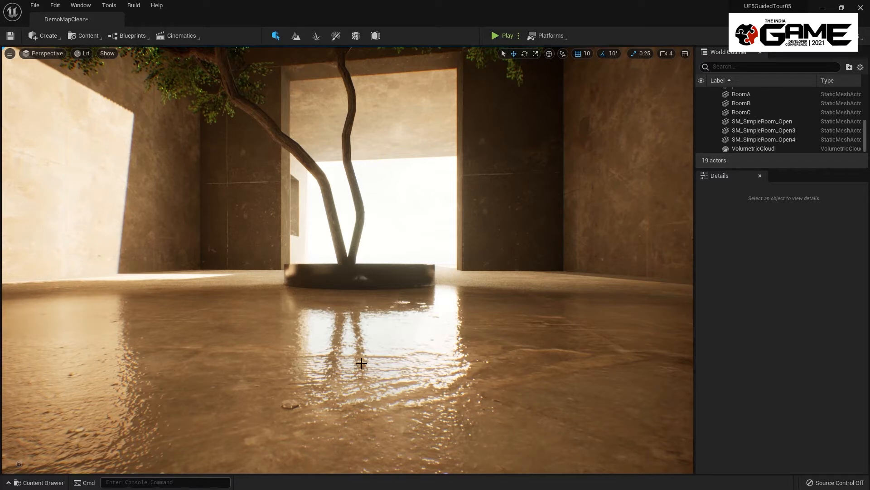
- Look down at the highlights on the wet floor up close and view the whole room around the tree
{"action": "right_click_drag", "start_coordinate": [390, 210], "coordinate": [290, 230]}
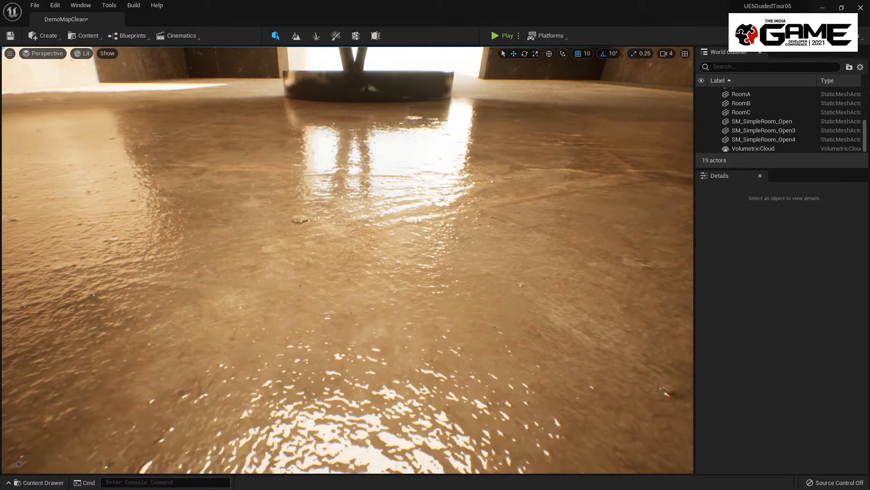
{"action": "right_click_drag", "start_coordinate": [348, 259], "coordinate": [257, 281]}
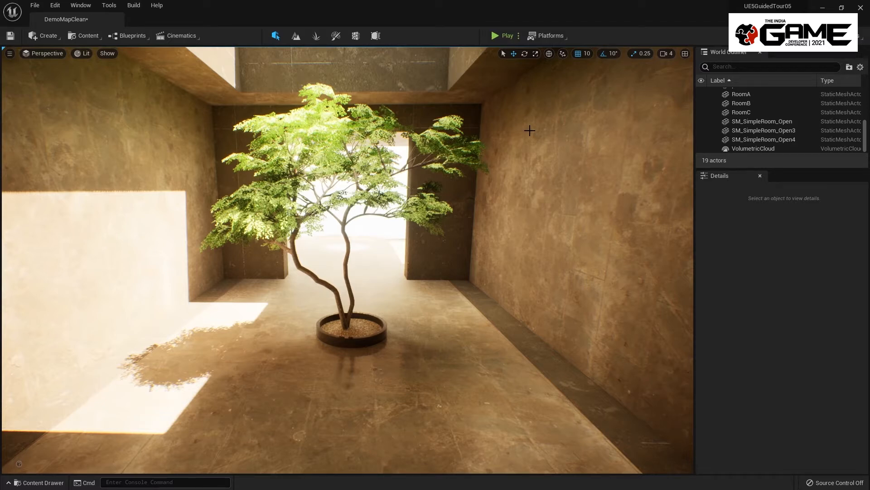
{"action": "right_click_drag", "start_coordinate": [510, 138], "coordinate": [510, 137]}
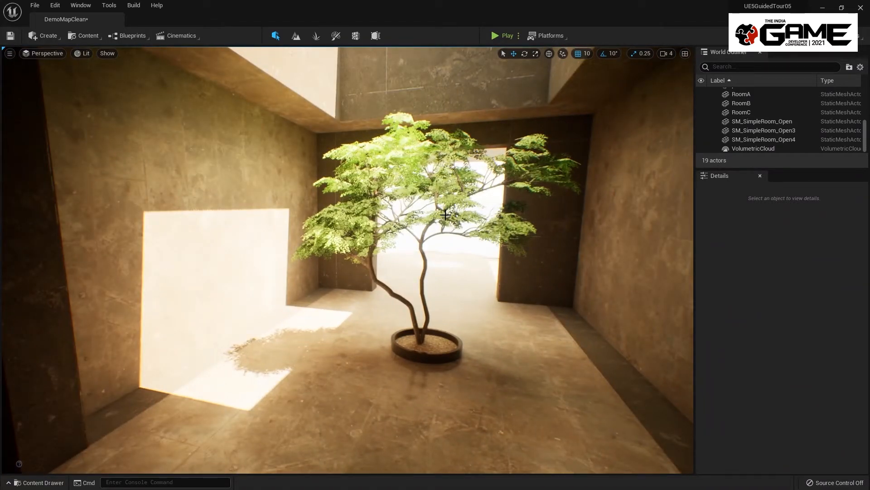
- Enable Lumen's card placement visualization with the console command r.Lumen.Visualize.CardPlacement 1
{"action": "right_click_drag", "start_coordinate": [445, 214], "coordinate": [445, 214]}
{"action": "key", "text": "grave"}
{"action": "type", "text": "r.Lumen.RadianceCache.Visualize 1"}
{"action": "key", "text": "Return"}
{"action": "type", "text": "r. lumen"}
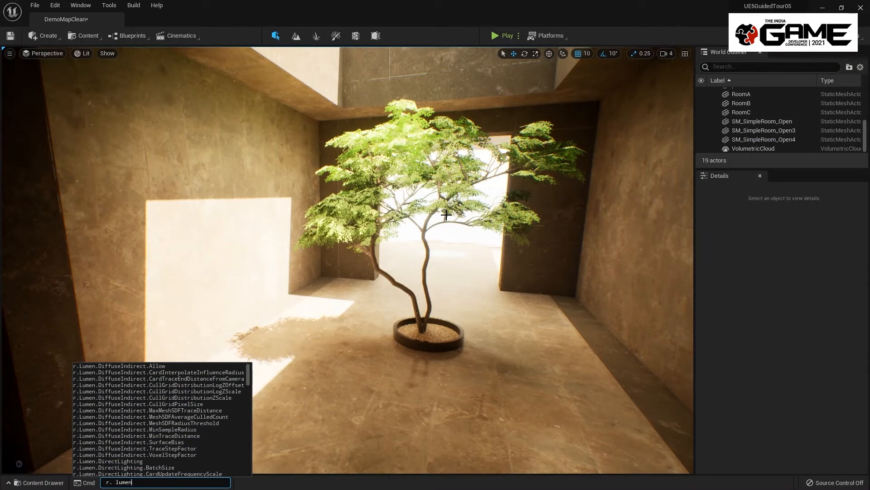
{"action": "type", "text": " visualize card"}
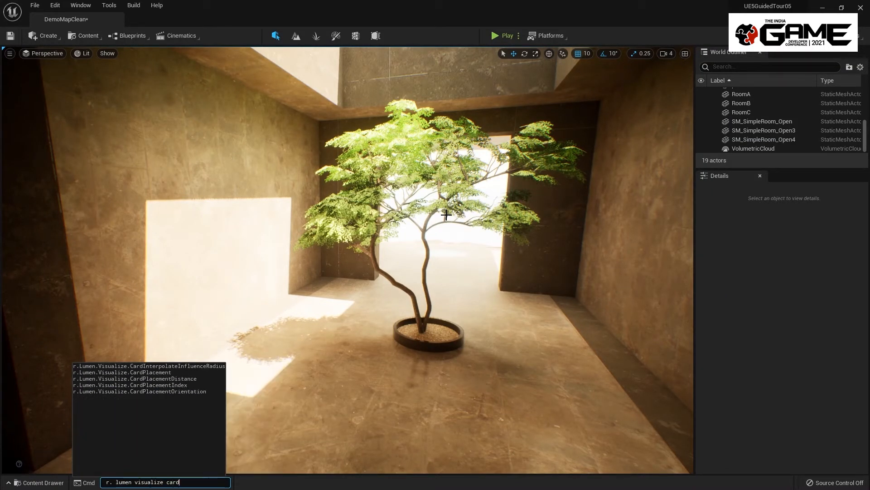
{"action": "key", "text": "Down"}
{"action": "key", "text": "Down"}
{"action": "type", "text": "1"}
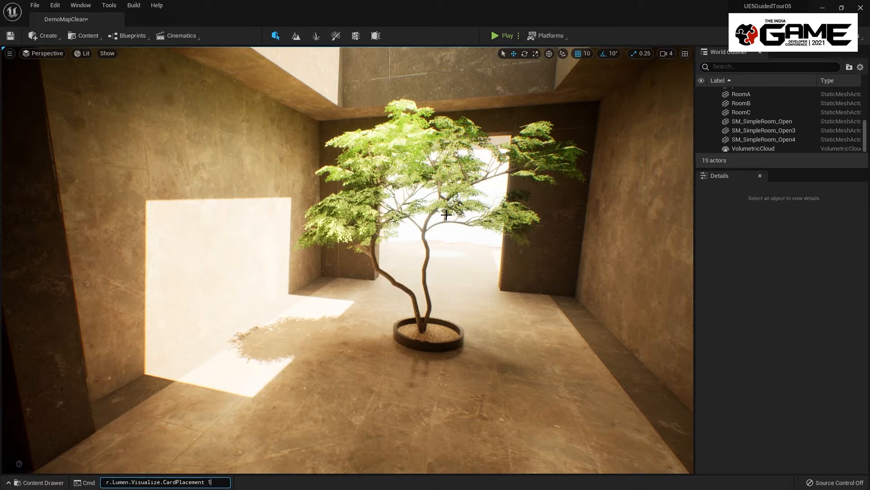
{"action": "key", "text": "Return"}
- Inspect the coloured Lumen cards inside the rooms and around the building's exterior, and turn off the card placement visualization
{"action": "right_click_drag", "start_coordinate": [446, 215], "coordinate": [369, 68]}
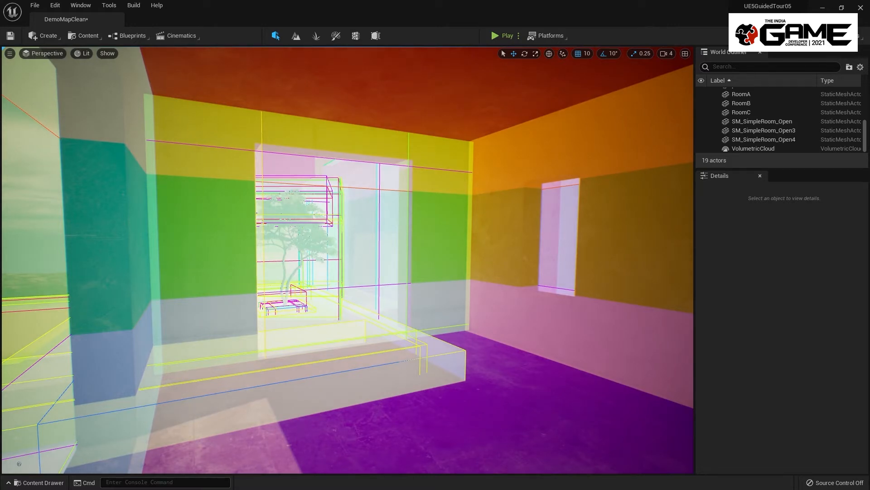
{"action": "right_click_drag", "start_coordinate": [468, 189], "coordinate": [468, 245]}
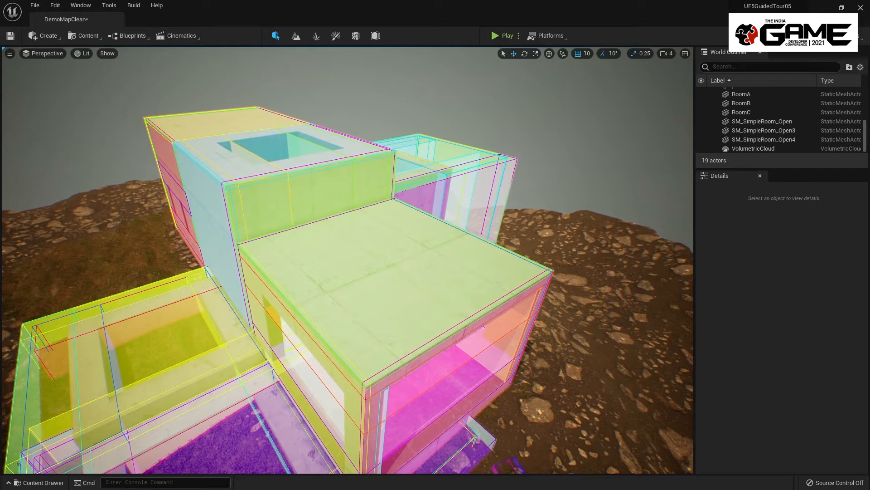
{"action": "mouse_move", "coordinate": [440, 122]}
{"action": "right_mouse_down"}
{"action": "mouse_move", "coordinate": [485, 146]}
{"action": "mouse_move", "coordinate": [507, 124]}
{"action": "mouse_move", "coordinate": [512, 154]}
{"action": "mouse_move", "coordinate": [490, 116]}
{"action": "mouse_move", "coordinate": [449, 114]}
{"action": "mouse_move", "coordinate": [399, 91]}
{"action": "mouse_move", "coordinate": [364, 48]}
{"action": "mouse_move", "coordinate": [345, 59]}
{"action": "mouse_move", "coordinate": [363, 59]}
{"action": "mouse_move", "coordinate": [367, 40]}
{"action": "mouse_move", "coordinate": [362, 77]}
{"action": "mouse_move", "coordinate": [363, 54]}
{"action": "right_mouse_up"}
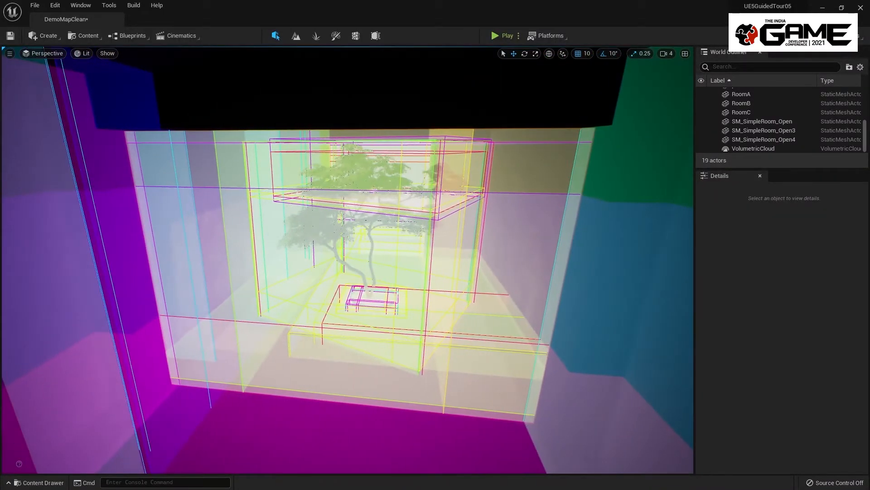
{"action": "scroll", "coordinate": [515, 300], "scroll_direction": "up", "scroll_amount": 2}
{"action": "key", "text": "Up"}
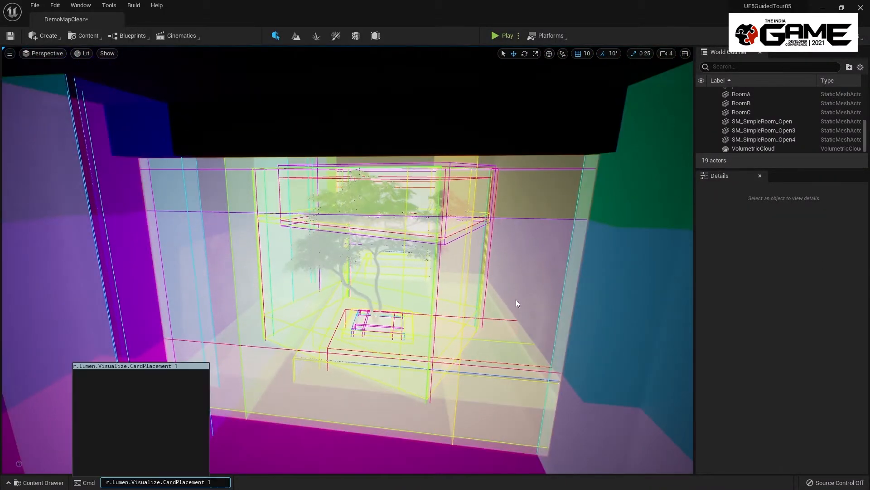
{"action": "key", "text": "Return"}
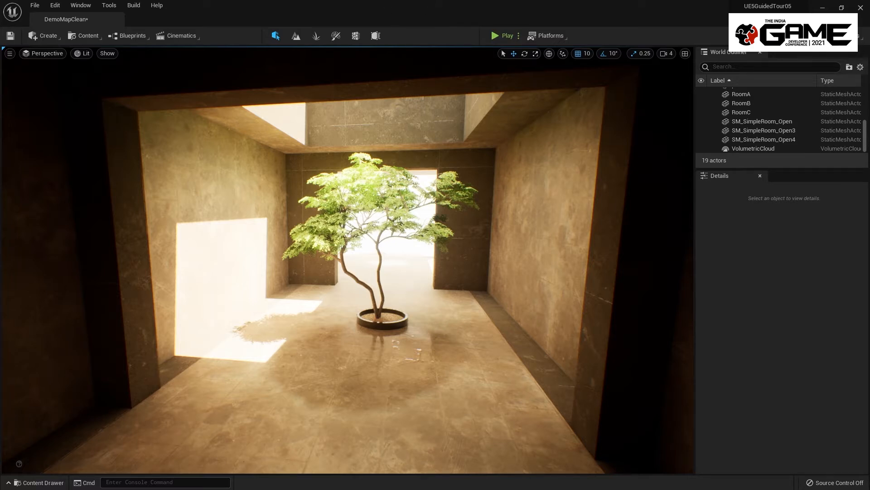
- Visualize the Global DistanceField of the tree room and restore the default show flags
{"action": "left_click", "coordinate": [104, 54]}
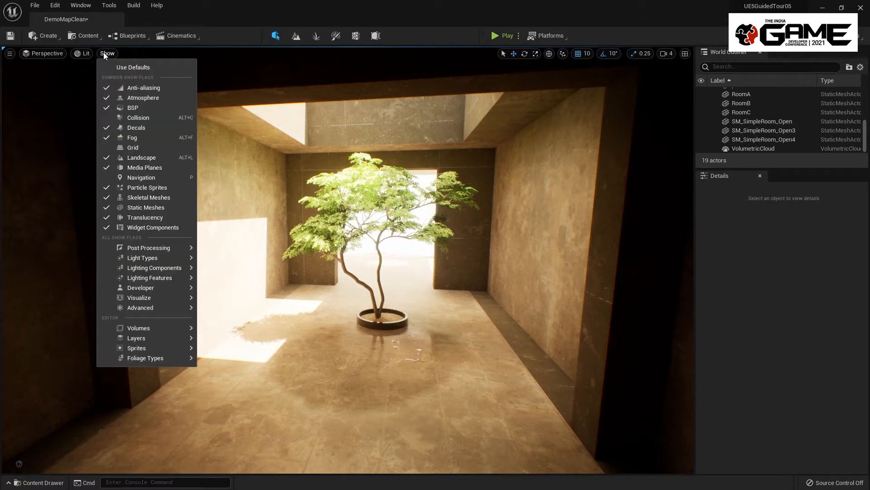
{"action": "mouse_move", "coordinate": [161, 298]}
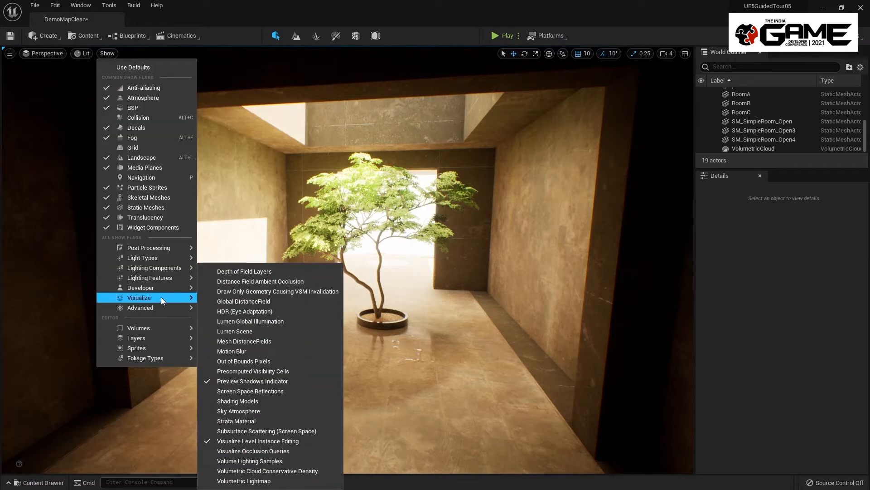
{"action": "left_click", "coordinate": [272, 300]}
{"action": "right_click_drag", "start_coordinate": [402, 302], "coordinate": [653, 305]}
{"action": "key", "text": "w"}
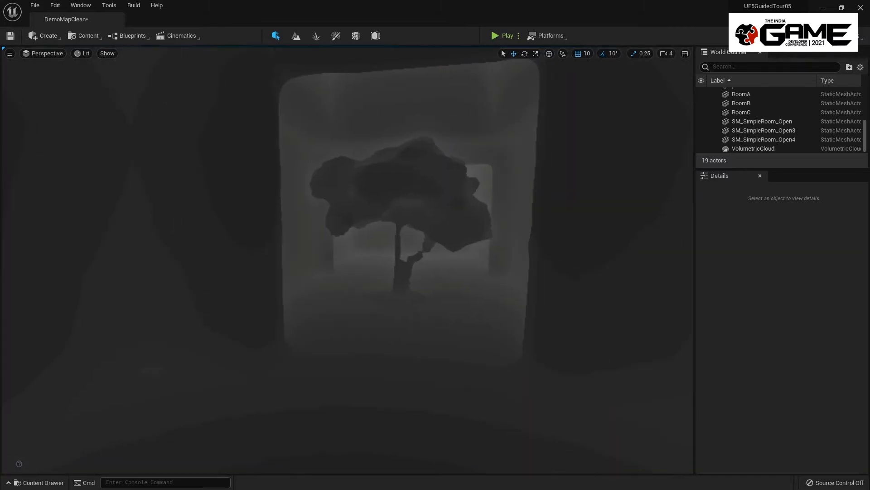
{"action": "left_click", "coordinate": [104, 53]}
{"action": "left_click", "coordinate": [125, 67]}
- Visualize the Mesh DistanceFields of the room and tree, and reset the show flags to defaults
{"action": "left_click", "coordinate": [106, 53]}
{"action": "mouse_move", "coordinate": [145, 296]}
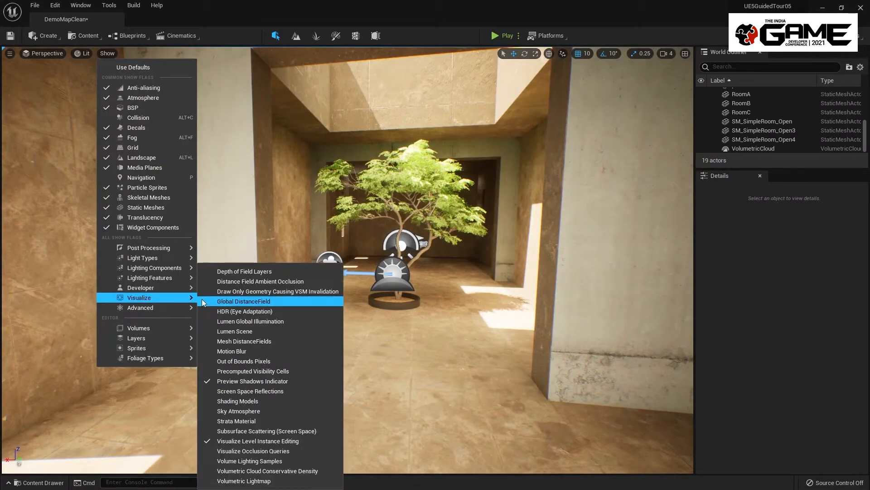
{"action": "left_click", "coordinate": [263, 339]}
{"action": "right_click_drag", "start_coordinate": [360, 317], "coordinate": [172, 297]}
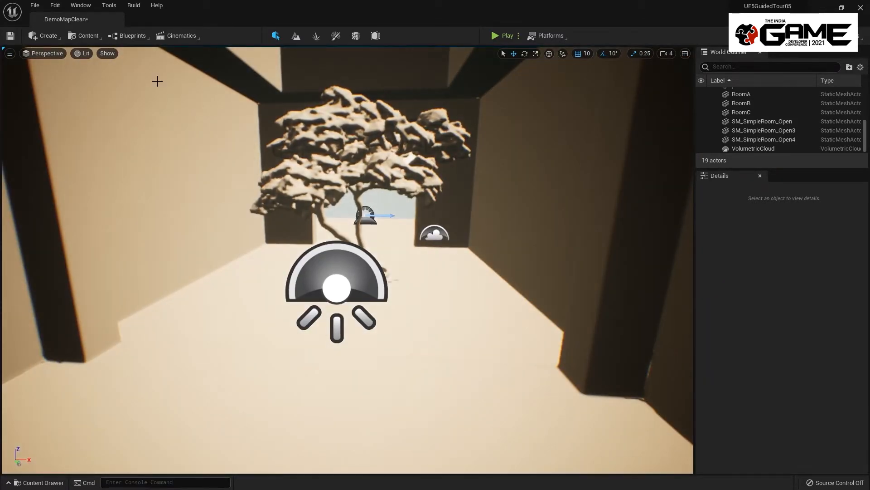
{"action": "left_click", "coordinate": [107, 53]}
{"action": "left_click", "coordinate": [121, 67]}
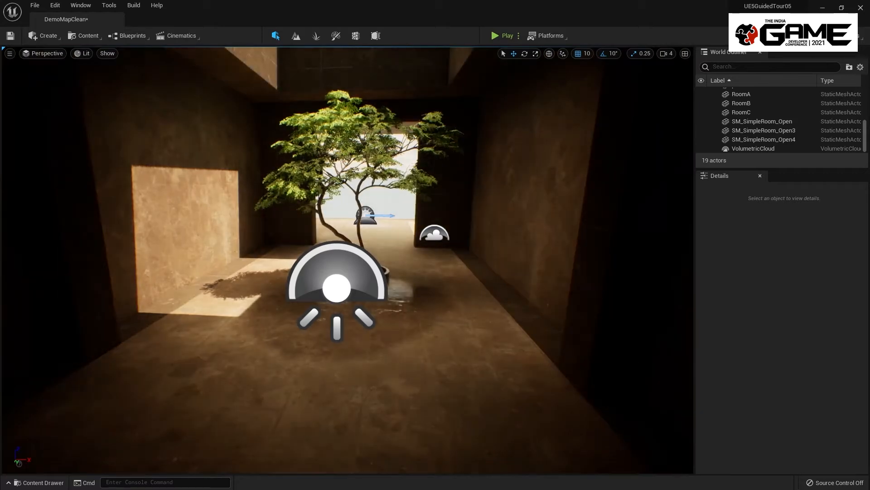
- Hide the editor icons in the viewport by switching to game view
{"action": "right_click_drag", "start_coordinate": [582, 175], "coordinate": [576, 153]}
{"action": "key", "text": "g"}
{"action": "key", "text": "w"}
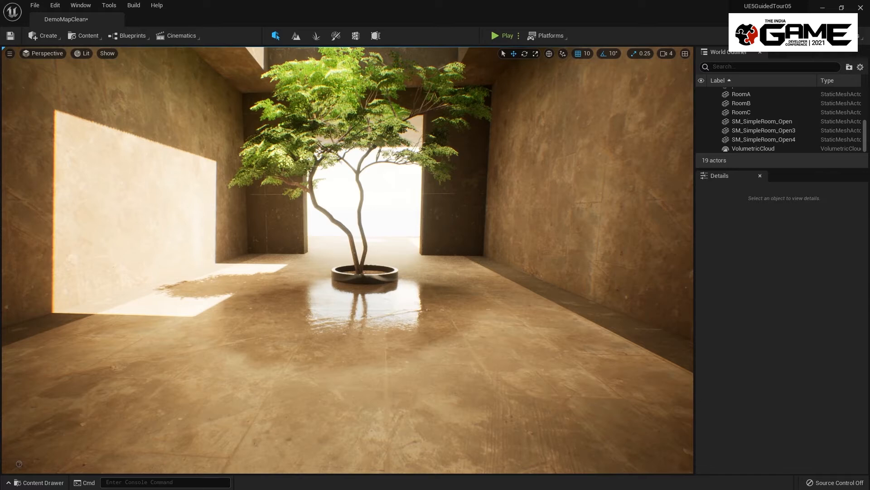
- Examine the bounced light and floor reflections in the tree room and in the adjoining room with narrow windows
{"action": "right_click_drag", "start_coordinate": [545, 266], "coordinate": [542, 195]}
{"action": "right_click_drag", "start_coordinate": [562, 276], "coordinate": [532, 314]}
{"action": "key", "text": "s"}
{"action": "key", "text": "w"}
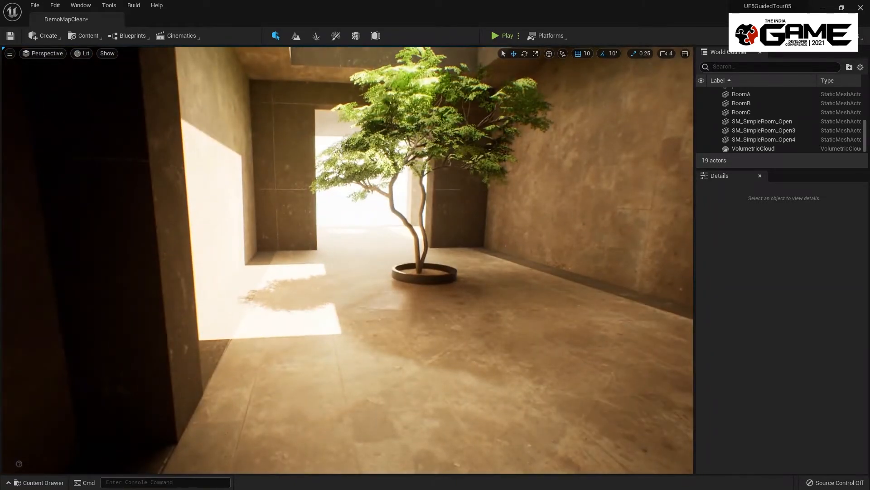
{"action": "right_click_drag", "start_coordinate": [662, 117], "coordinate": [651, 90]}
{"action": "key", "text": "d"}
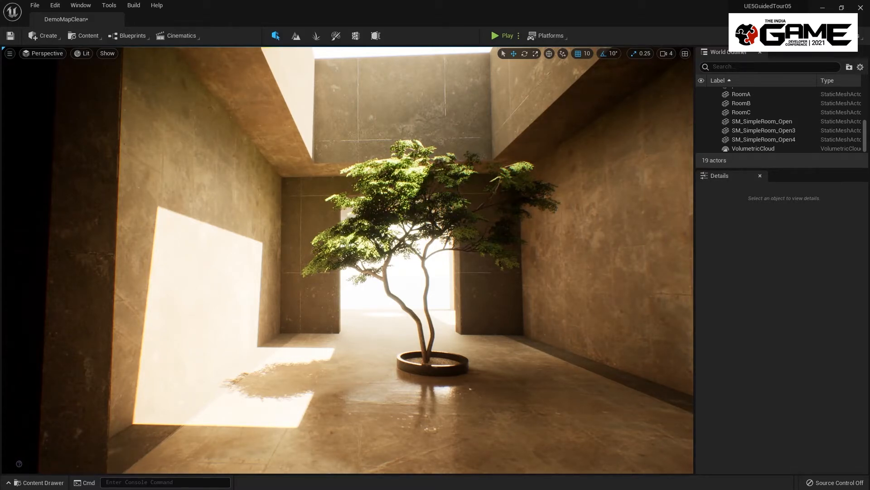
{"action": "right_click_drag", "start_coordinate": [503, 170], "coordinate": [661, 174]}
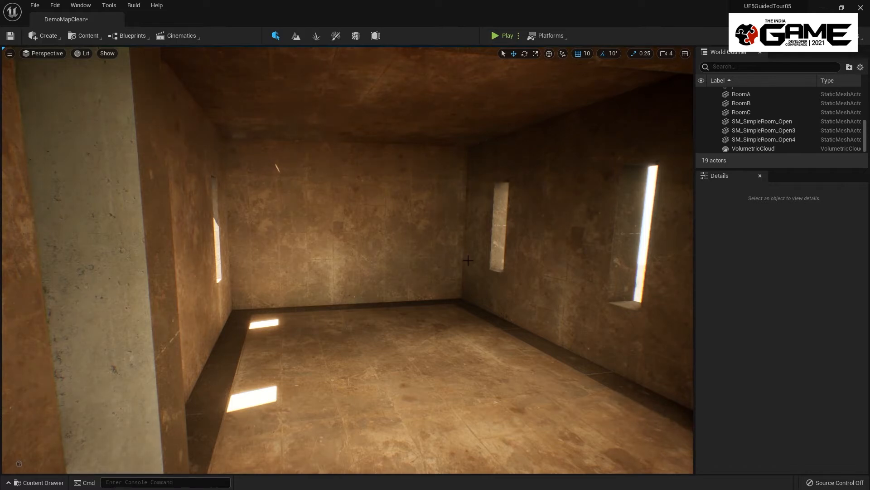
{"action": "right_click_drag", "start_coordinate": [347, 260], "coordinate": [508, 308]}
{"action": "mouse_move", "coordinate": [483, 242]}
{"action": "right_mouse_down"}
{"action": "mouse_move", "coordinate": [590, 236]}
{"action": "mouse_move", "coordinate": [483, 241]}
{"action": "right_mouse_up"}
{"action": "key", "text": "s"}
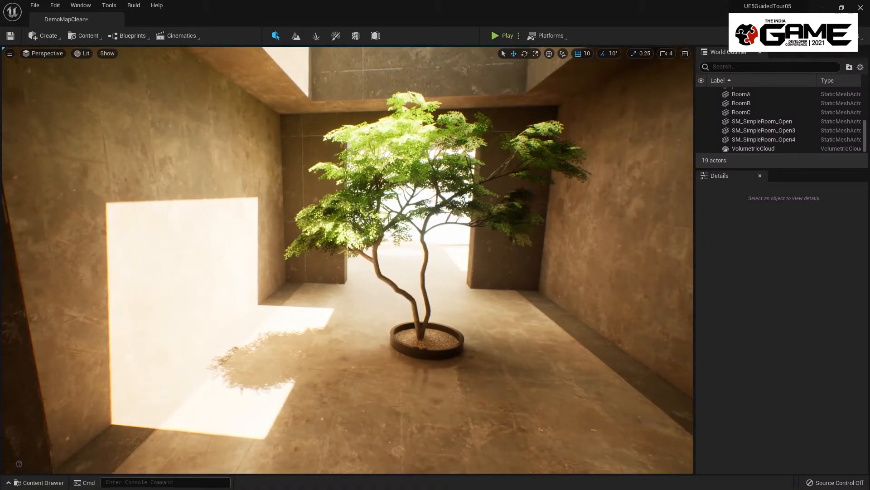
{"action": "key", "text": "s"}
{"action": "mouse_move", "coordinate": [482, 241]}
{"action": "right_mouse_down"}
{"action": "mouse_move", "coordinate": [474, 236]}
{"action": "mouse_move", "coordinate": [496, 233]}
{"action": "mouse_move", "coordinate": [475, 225]}
{"action": "mouse_move", "coordinate": [471, 233]}
{"action": "right_mouse_up"}
{"action": "key", "text": "w"}
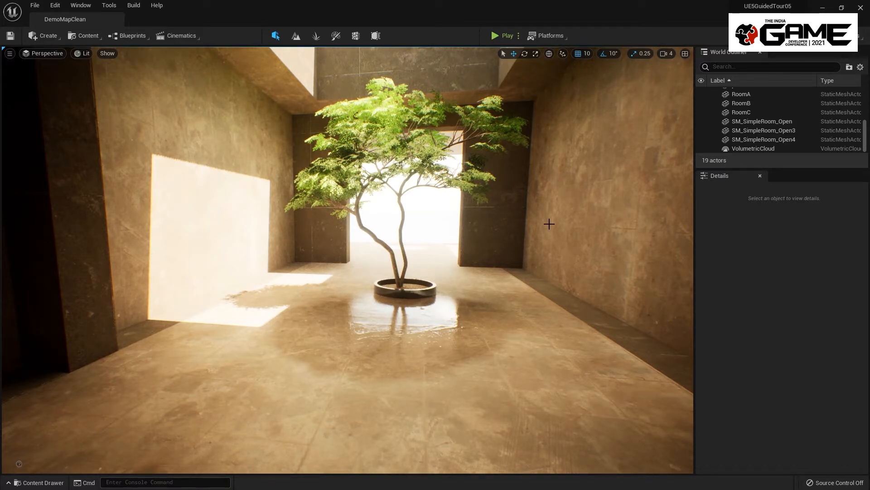
- Show and hide the project's content assets, and view the tree through the doorway from the adjoining room
{"action": "key", "text": "ctrl+space"}
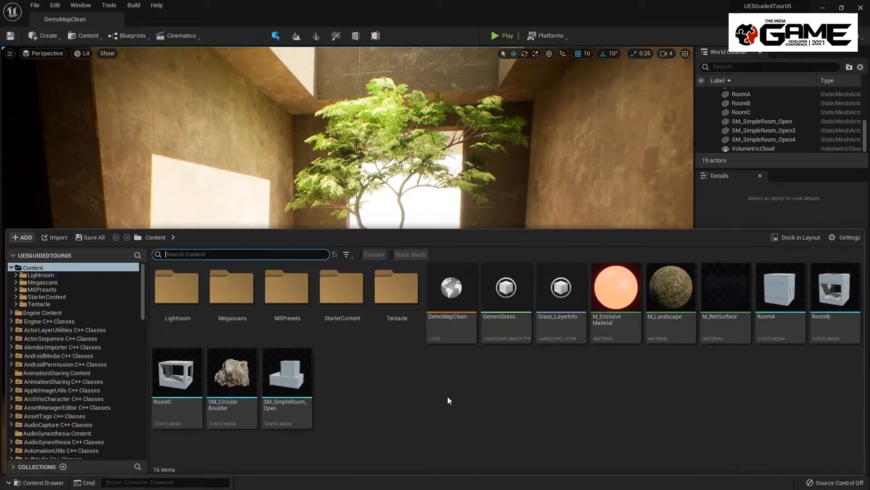
{"action": "key", "text": "ctrl+space"}
{"action": "right_click_drag", "start_coordinate": [453, 272], "coordinate": [251, 263]}
{"action": "key", "text": "w"}
{"action": "key", "text": "s"}
{"action": "right_click_drag", "start_coordinate": [455, 144], "coordinate": [501, 155]}
{"action": "key", "text": "w"}
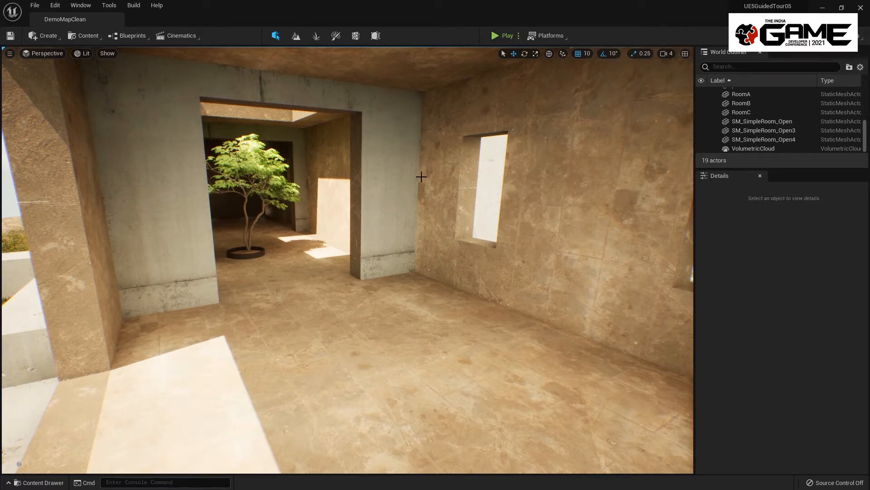
{"action": "scroll", "coordinate": [435, 181], "scroll_direction": "down", "scroll_amount": 2}
- Open Quixel Bridge from the project's content folder through Add Quixel Content and maximize its window
{"action": "key", "text": "ctrl+space"}
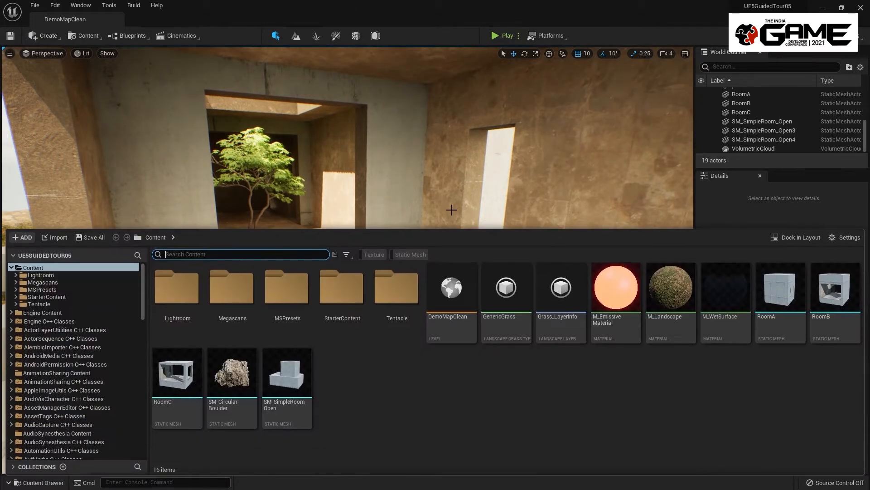
{"action": "right_click", "coordinate": [392, 387]}
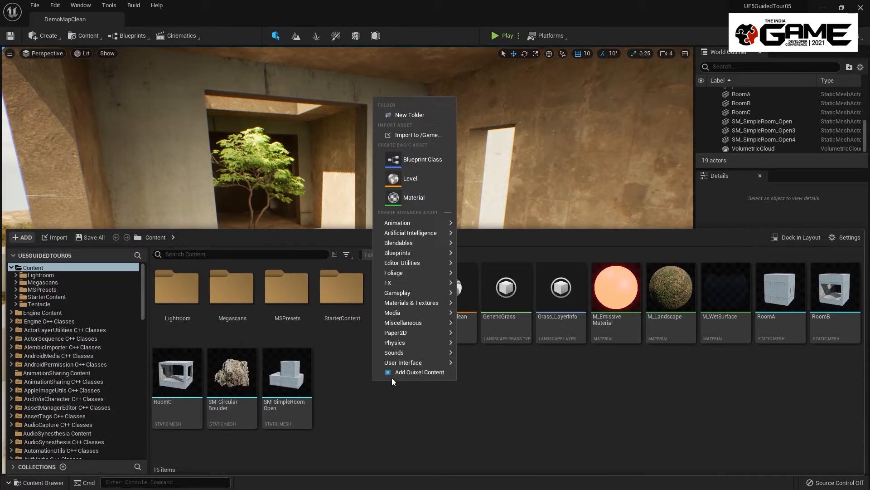
{"action": "left_click", "coordinate": [408, 373]}
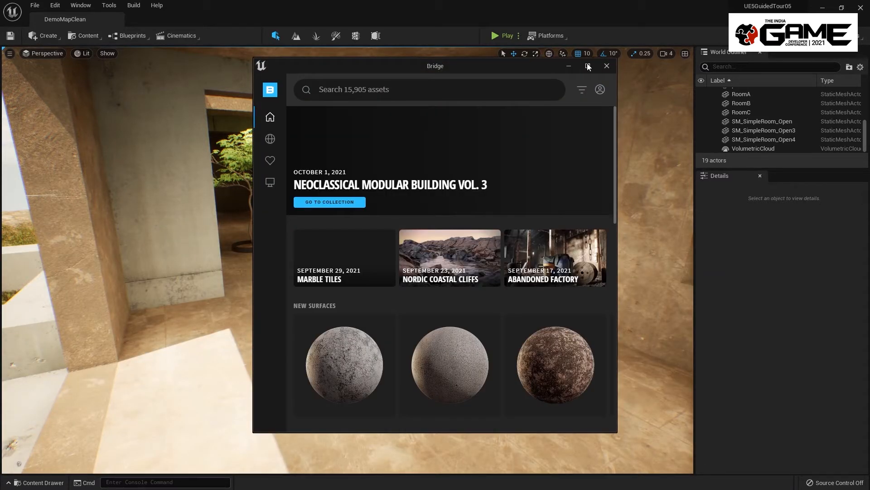
{"action": "left_click", "coordinate": [588, 66]}
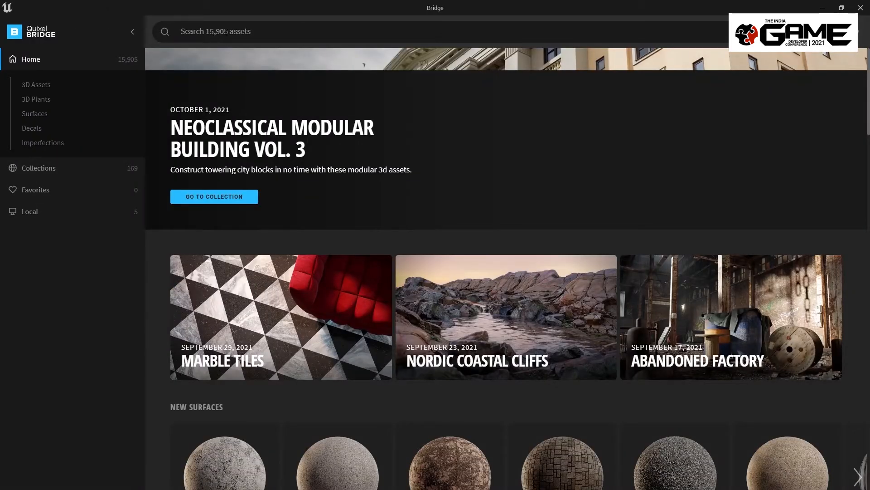
- Search the Quixel Bridge asset library for cliff
{"action": "left_click", "coordinate": [255, 29]}
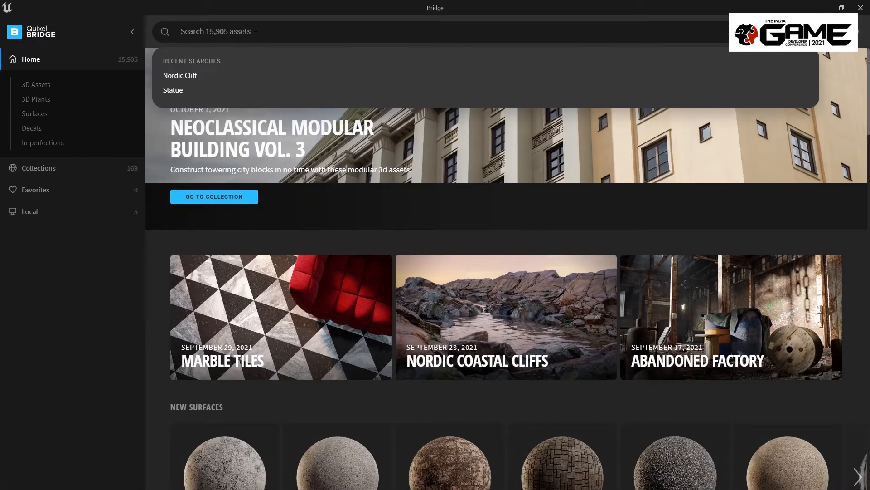
{"action": "type", "text": "c"}
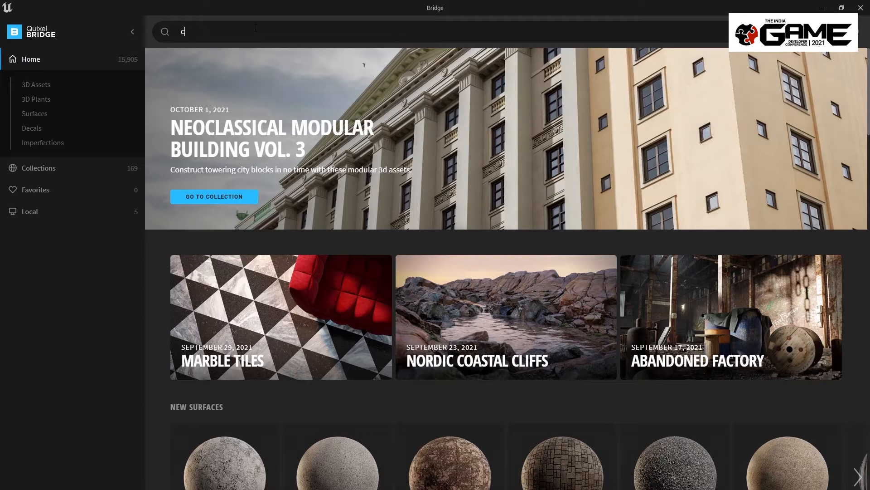
{"action": "type", "text": "liff"}
{"action": "key", "text": "Return"}
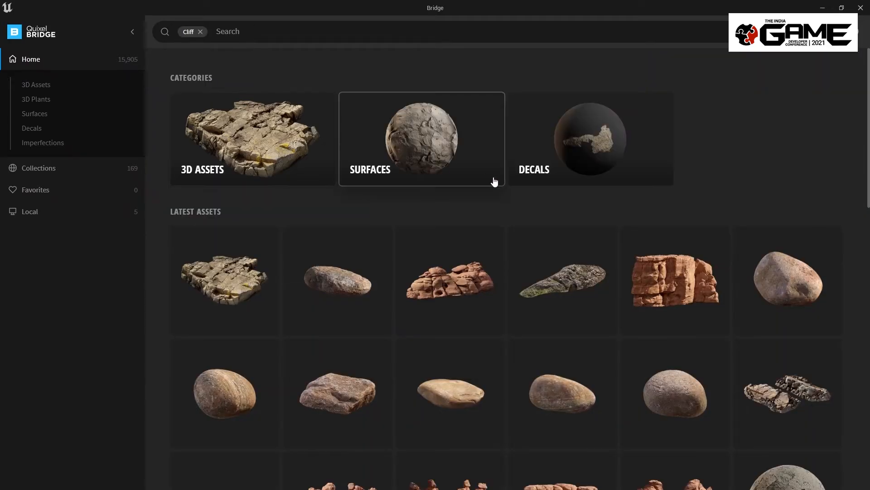
- Browse the cliff assets and clear the search filter
{"action": "scroll", "coordinate": [807, 118], "scroll_direction": "down", "scroll_amount": 8}
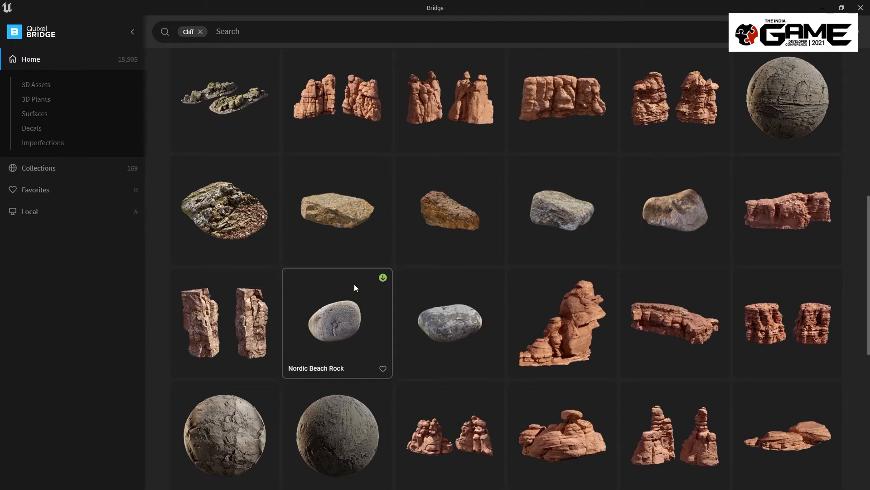
{"action": "scroll", "coordinate": [384, 246], "scroll_direction": "down", "scroll_amount": 4}
{"action": "scroll", "coordinate": [462, 265], "scroll_direction": "up", "scroll_amount": 8}
{"action": "scroll", "coordinate": [462, 264], "scroll_direction": "up", "scroll_amount": 5}
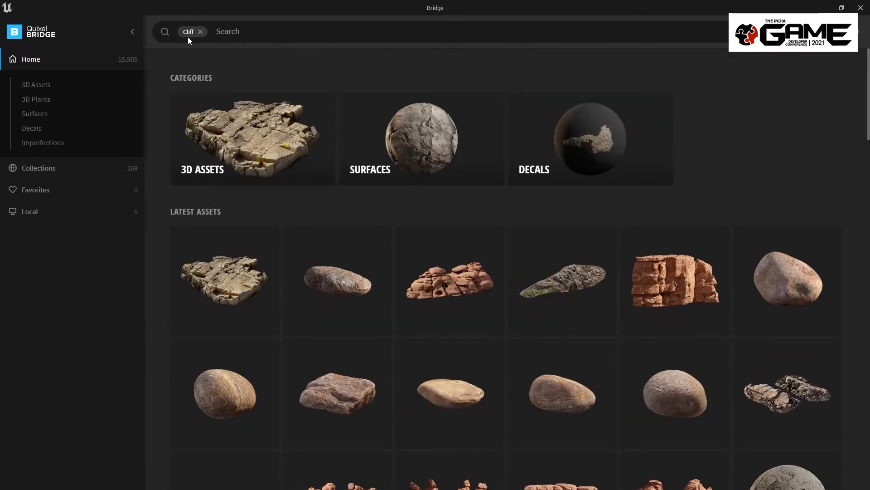
{"action": "left_click", "coordinate": [200, 31]}
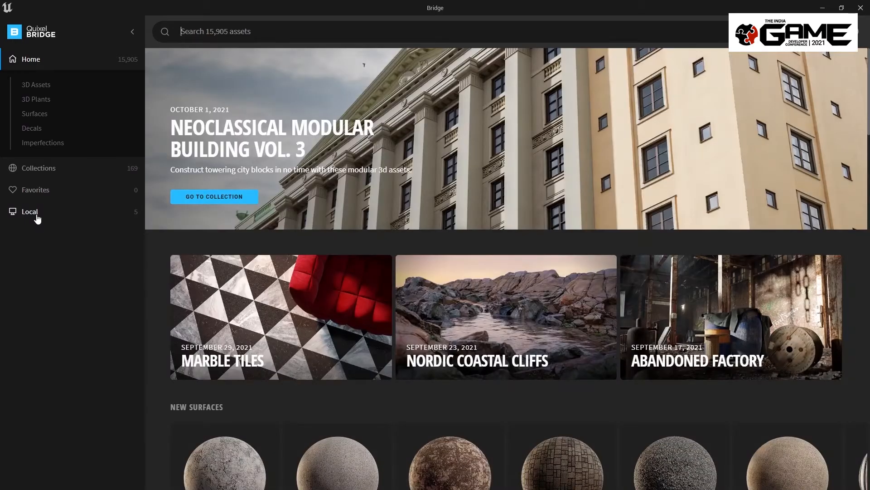
- Select the Roman Statue among Bridge's locally downloaded assets and restore the Bridge window to its smaller size
{"action": "left_click", "coordinate": [39, 213]}
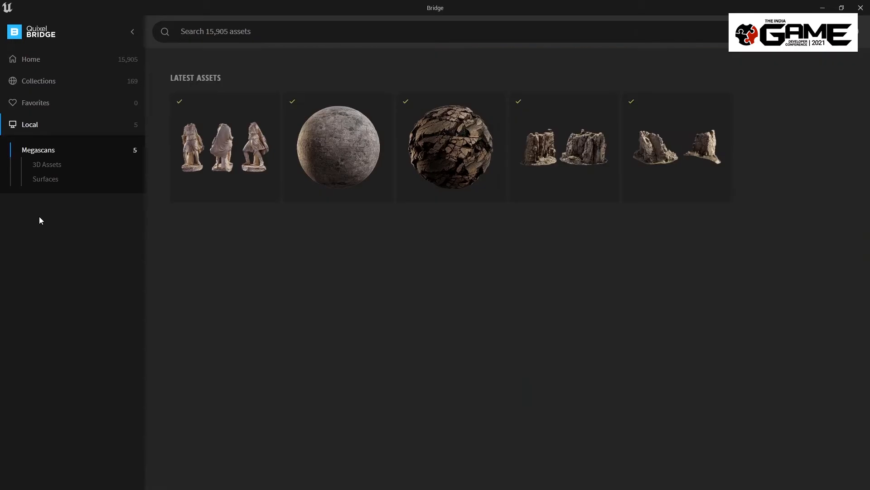
{"action": "left_click", "coordinate": [211, 135]}
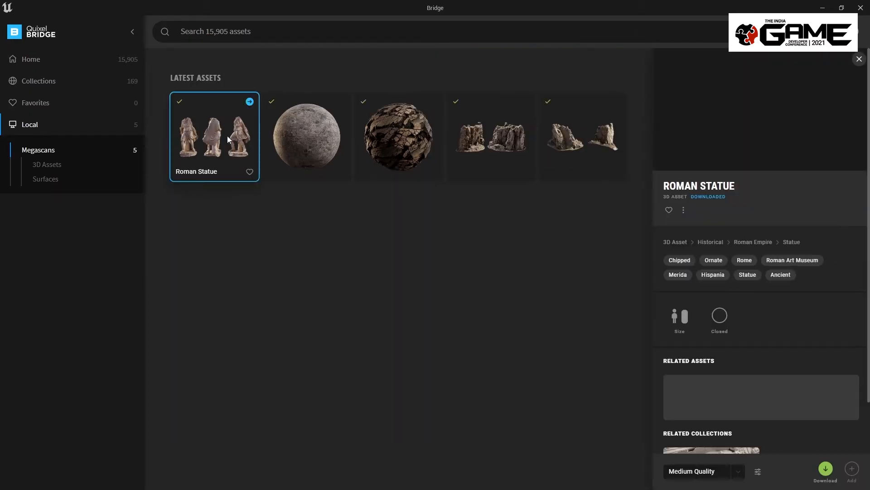
{"action": "left_click", "coordinate": [841, 8]}
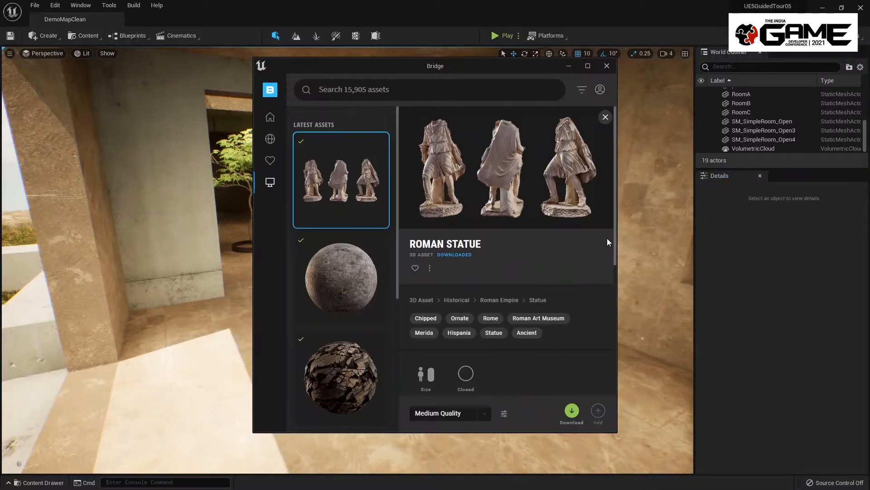
- Add the Roman Statue to the project at Highest Quality and close Bridge
{"action": "scroll", "coordinate": [544, 317], "scroll_direction": "down", "scroll_amount": 3}
{"action": "left_click", "coordinate": [455, 413]}
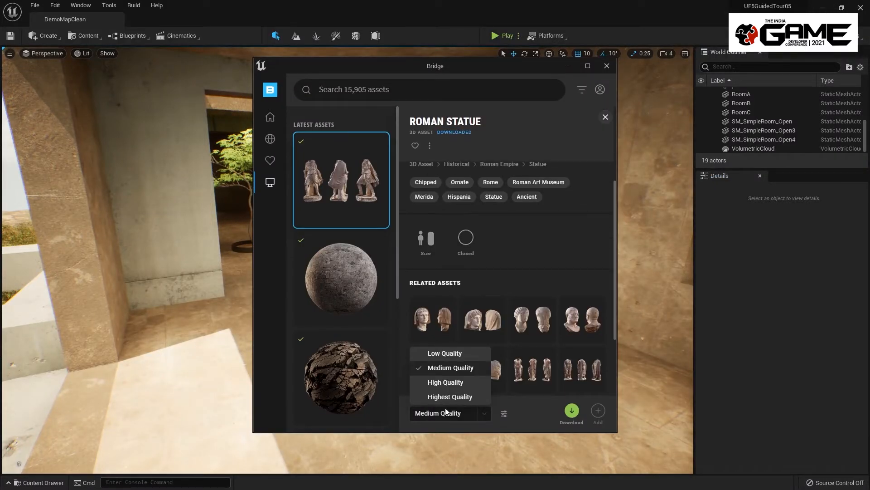
{"action": "left_click", "coordinate": [450, 398]}
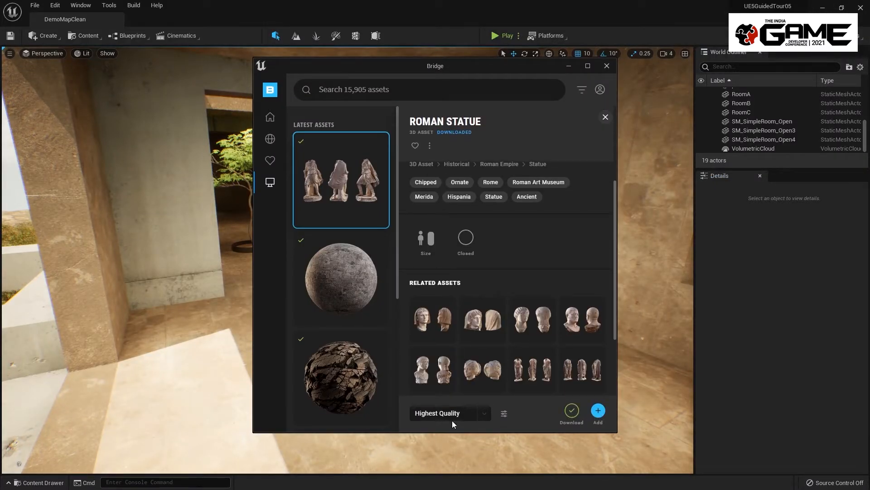
{"action": "left_click", "coordinate": [599, 411]}
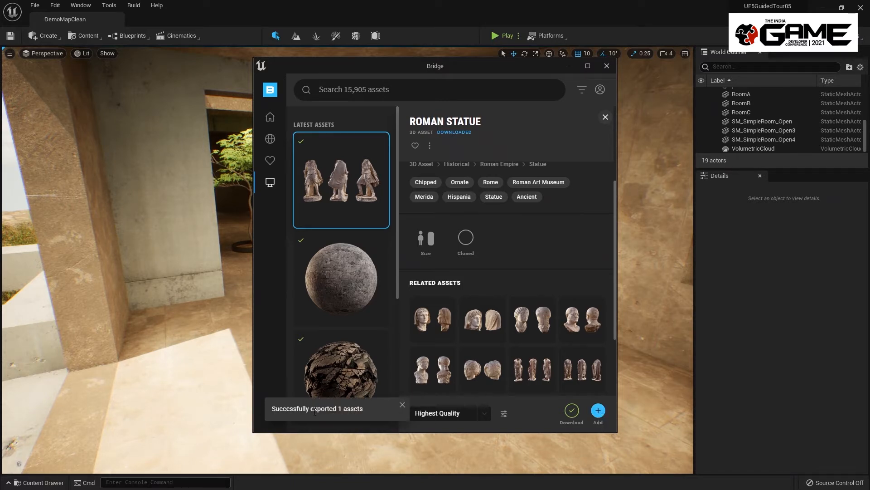
{"action": "left_click", "coordinate": [607, 66]}
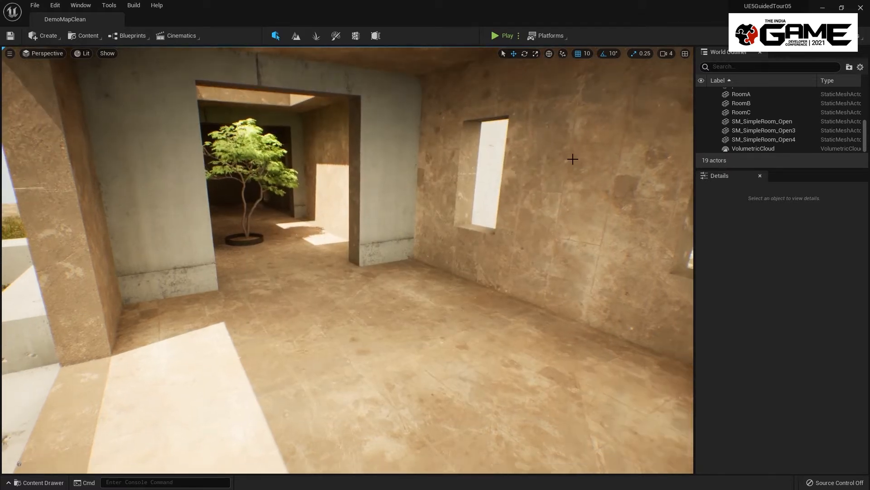
- Place the S_Roman_Statue_tgvfdb2fa_high mesh from Megascans/3D_Assets on the room's floor at about -70, -940, 50
{"action": "key", "text": "ctrl+space"}
{"action": "double_click", "coordinate": [52, 282]}
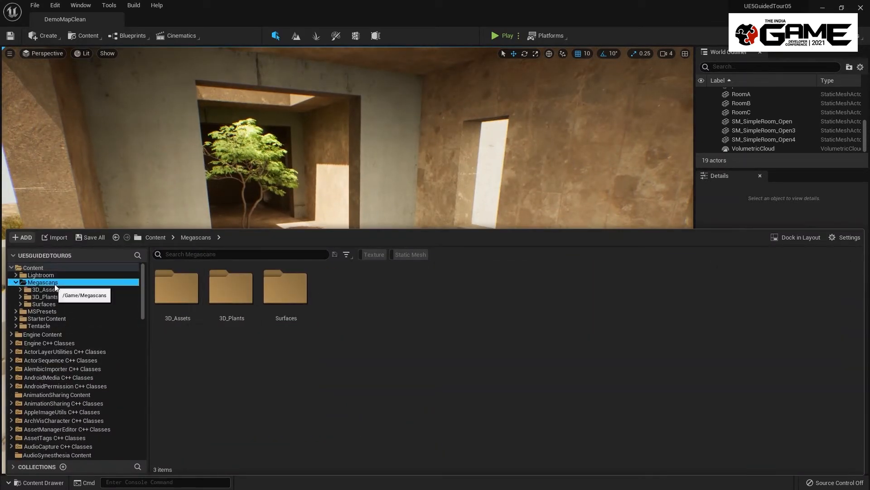
{"action": "double_click", "coordinate": [62, 289]}
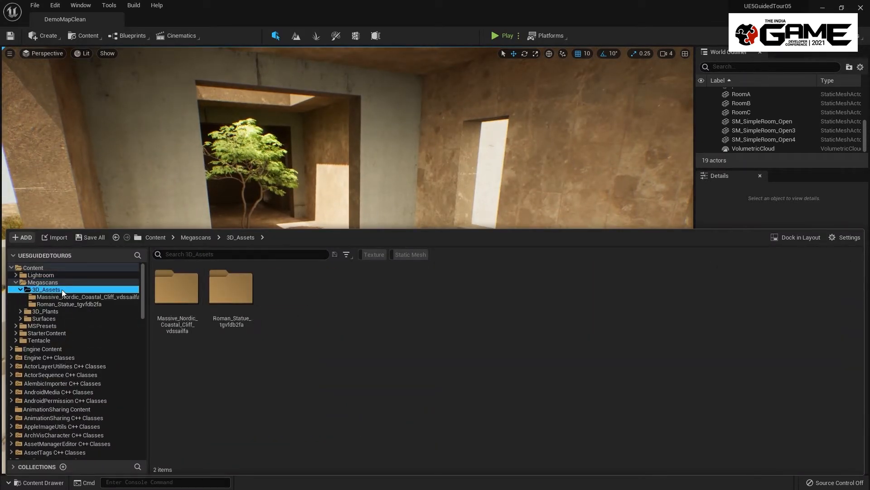
{"action": "left_click", "coordinate": [83, 304]}
{"action": "mouse_move", "coordinate": [228, 298]}
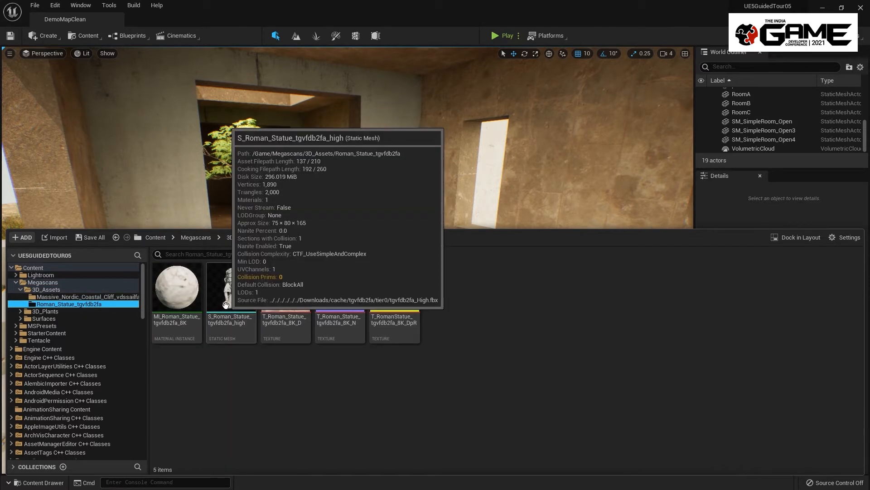
{"action": "left_click_drag", "start_coordinate": [229, 298], "coordinate": [410, 360]}
- Examine the placed statue up close and the asset details of its static mesh in the content folder
{"action": "right_click_drag", "start_coordinate": [425, 350], "coordinate": [562, 367]}
{"action": "key", "text": "w"}
{"action": "key", "text": "a"}
{"action": "key", "text": "s"}
{"action": "right_click_drag", "start_coordinate": [427, 350], "coordinate": [407, 369]}
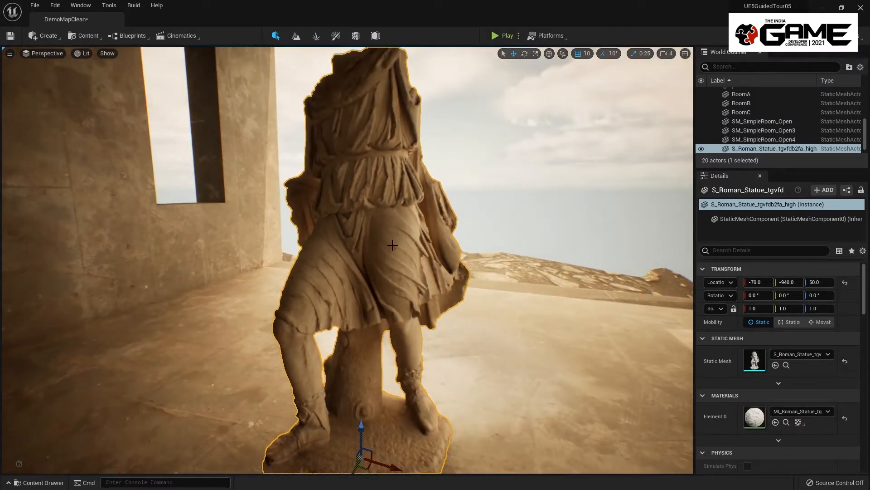
{"action": "key", "text": "ctrl+space"}
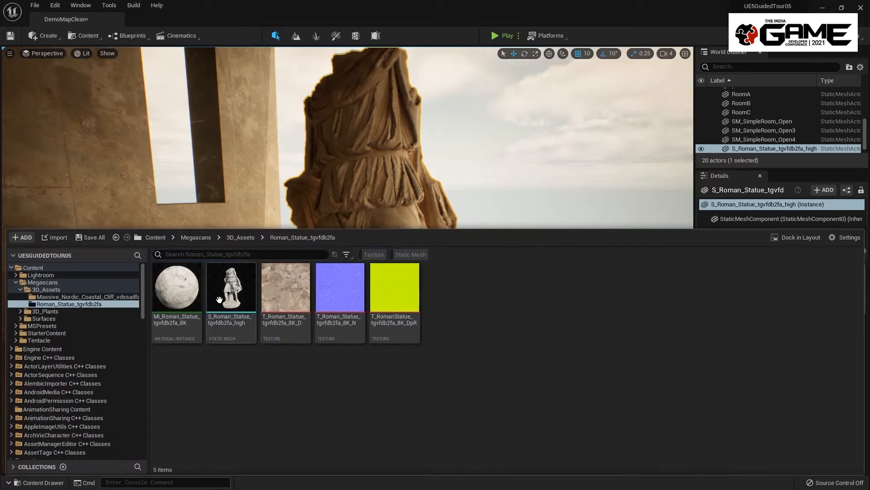
{"action": "mouse_move", "coordinate": [222, 297]}
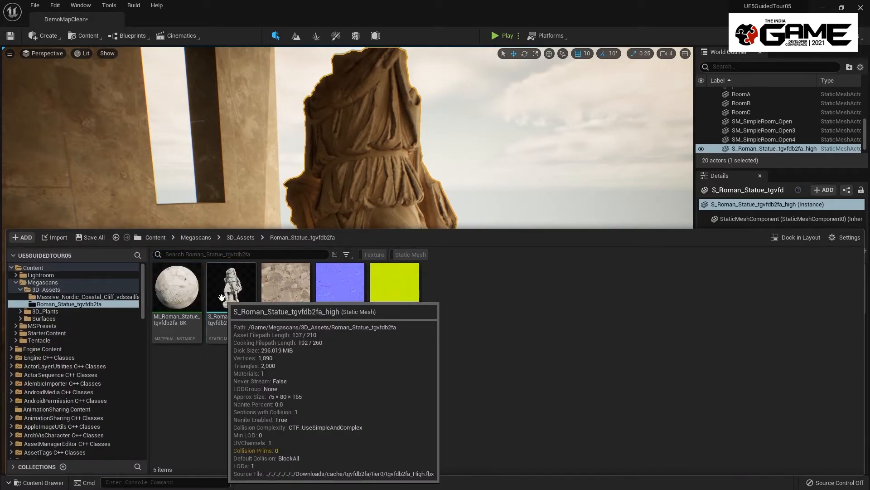
{"action": "left_click", "coordinate": [222, 297]}
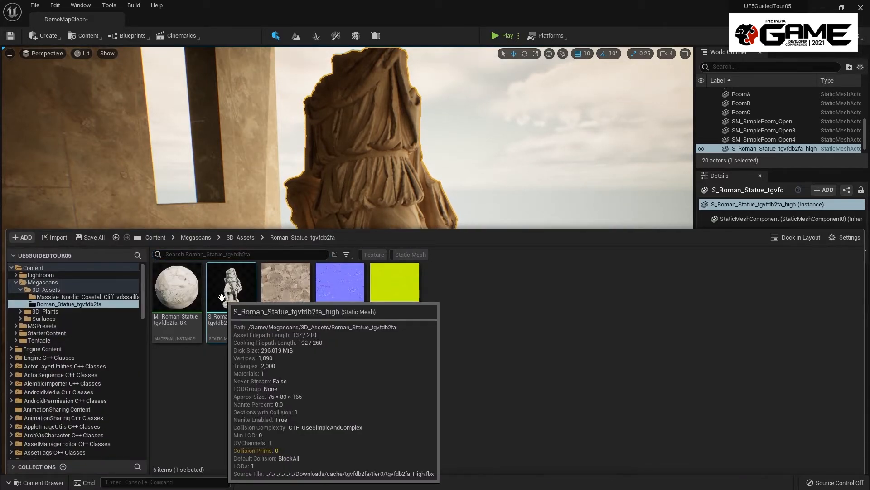
{"action": "key", "text": "ctrl+space"}
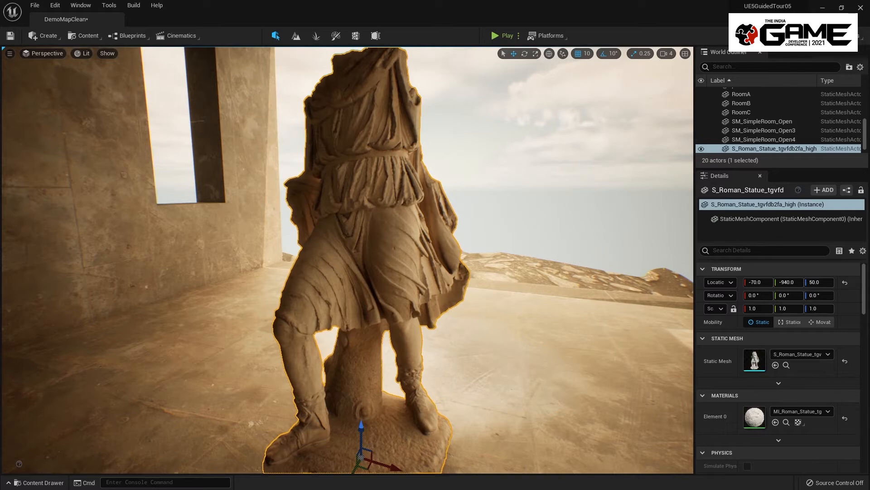
- Open the statue mesh in its asset editor and examine its surface detail and geometry statistics
{"action": "key", "text": "ctrl+e"}
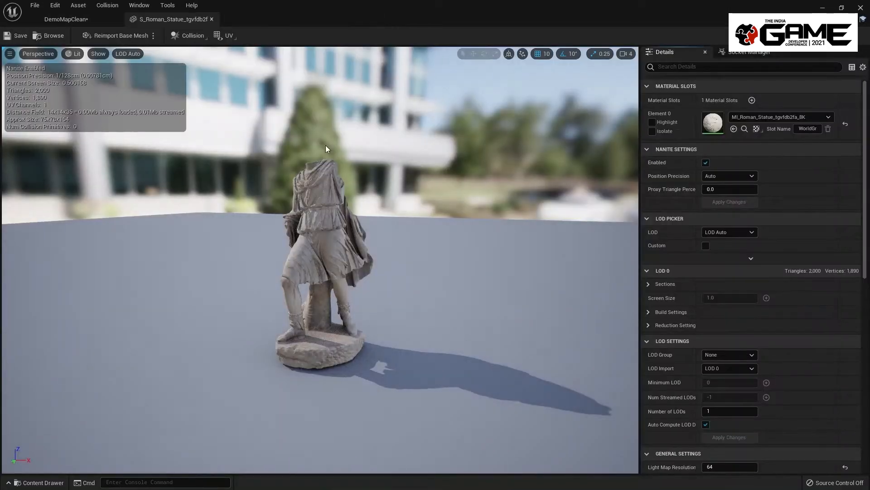
{"action": "scroll", "coordinate": [346, 290], "scroll_direction": "up", "scroll_amount": 6}
{"action": "scroll", "coordinate": [346, 291], "scroll_direction": "down", "scroll_amount": 6}
{"action": "mouse_move", "coordinate": [346, 291]}
{"action": "right_mouse_down"}
{"action": "mouse_move", "coordinate": [347, 254]}
{"action": "mouse_move", "coordinate": [347, 291]}
{"action": "right_mouse_up"}
{"action": "scroll", "coordinate": [346, 291], "scroll_direction": "up", "scroll_amount": 2}
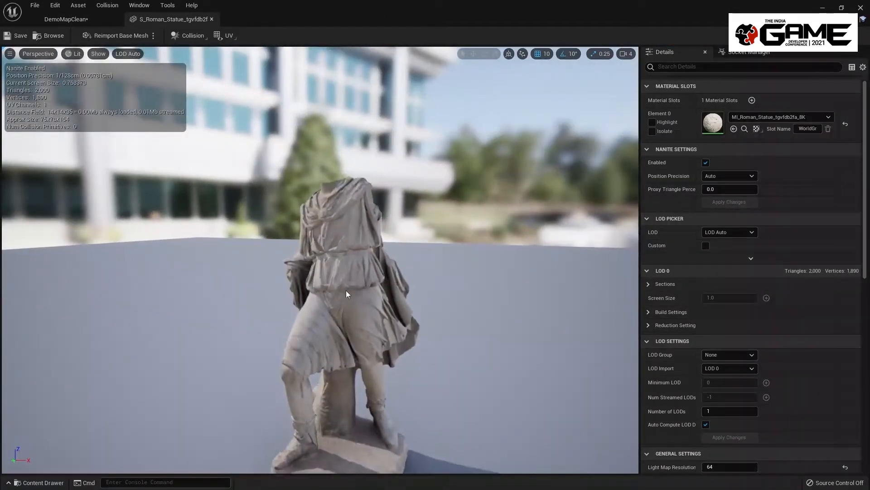
{"action": "scroll", "coordinate": [347, 290], "scroll_direction": "up", "scroll_amount": 1}
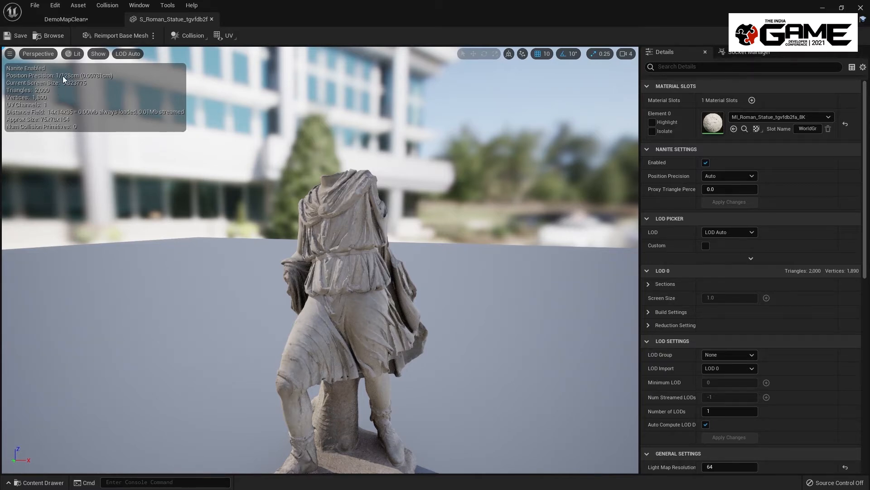
- Display the level in the Nanite Triangles visualization and examine the statue's triangles at different distances
{"action": "right_click_drag", "start_coordinate": [368, 174], "coordinate": [349, 194]}
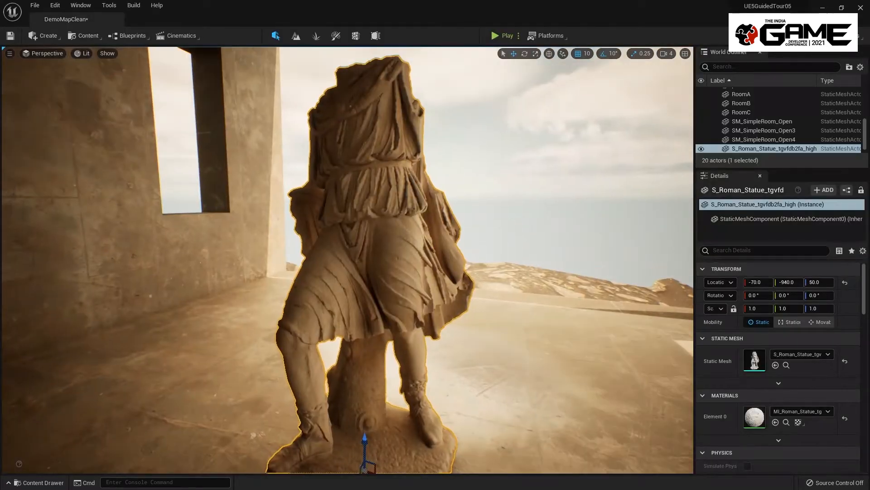
{"action": "left_click", "coordinate": [107, 53]}
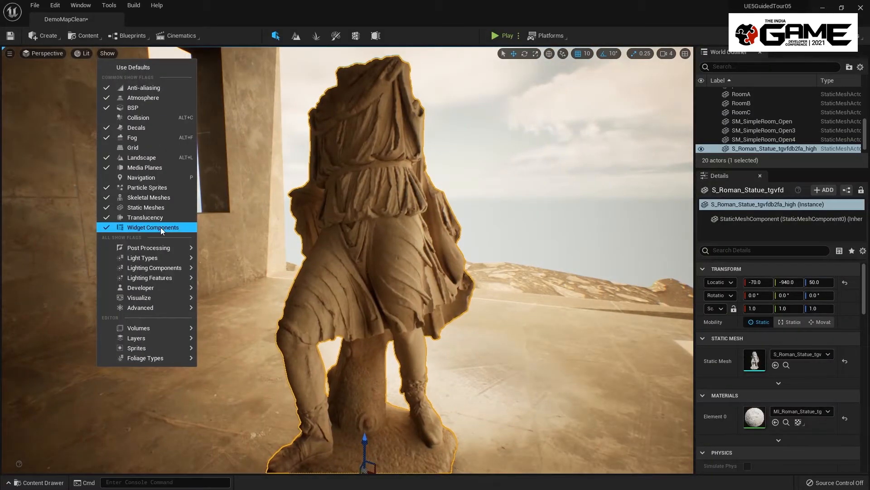
{"action": "mouse_move", "coordinate": [168, 297]}
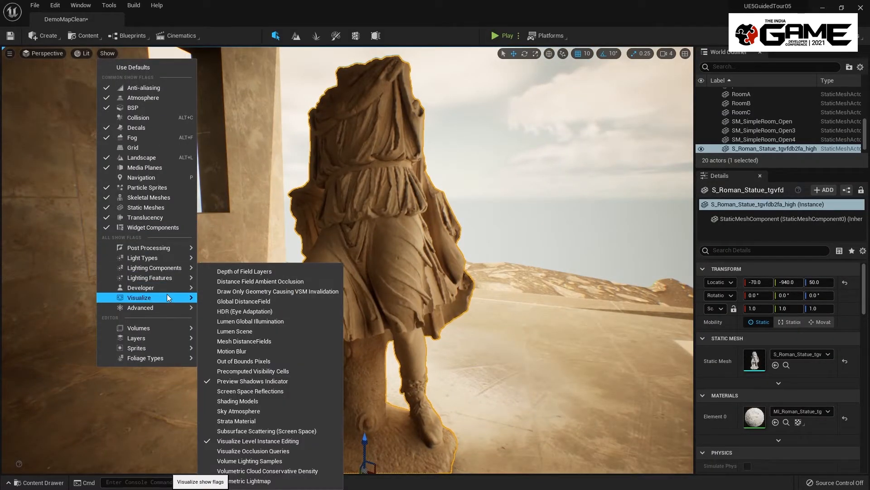
{"action": "left_click", "coordinate": [82, 53]}
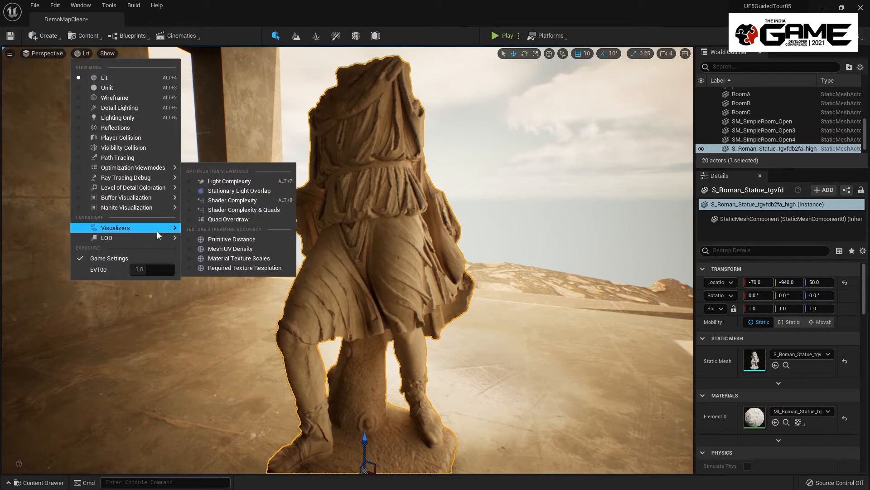
{"action": "mouse_move", "coordinate": [145, 210]}
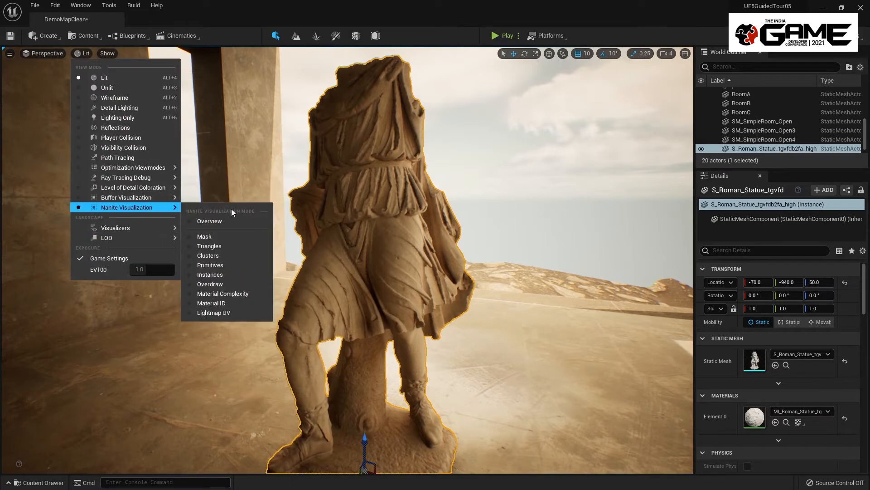
{"action": "left_click", "coordinate": [232, 245]}
{"action": "right_click_drag", "start_coordinate": [448, 272], "coordinate": [447, 227]}
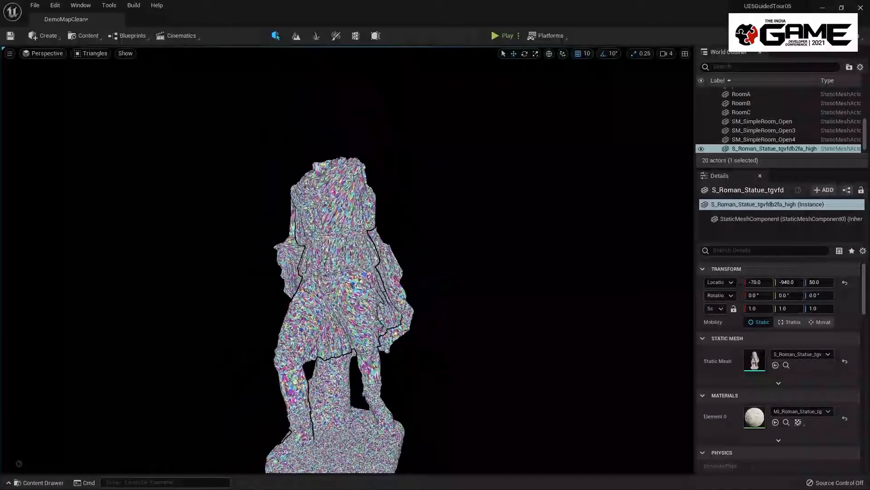
- Return the level viewport to the Lit view mode and frame the whole statue
{"action": "left_click", "coordinate": [93, 53]}
{"action": "left_click", "coordinate": [106, 80]}
{"action": "right_click_drag", "start_coordinate": [212, 123], "coordinate": [201, 136]}
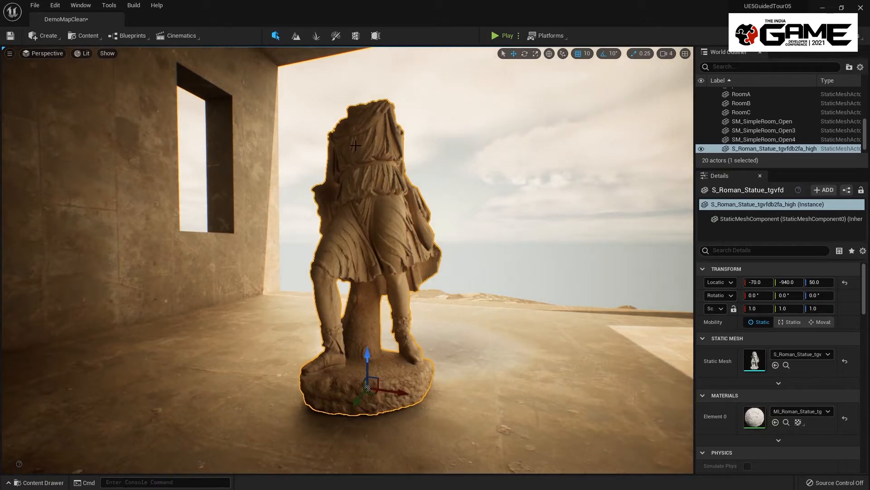
- Open the placed statue's mesh for editing, disable Nanite and apply the change
{"action": "right_click", "coordinate": [367, 147]}
{"action": "left_click", "coordinate": [408, 127]}
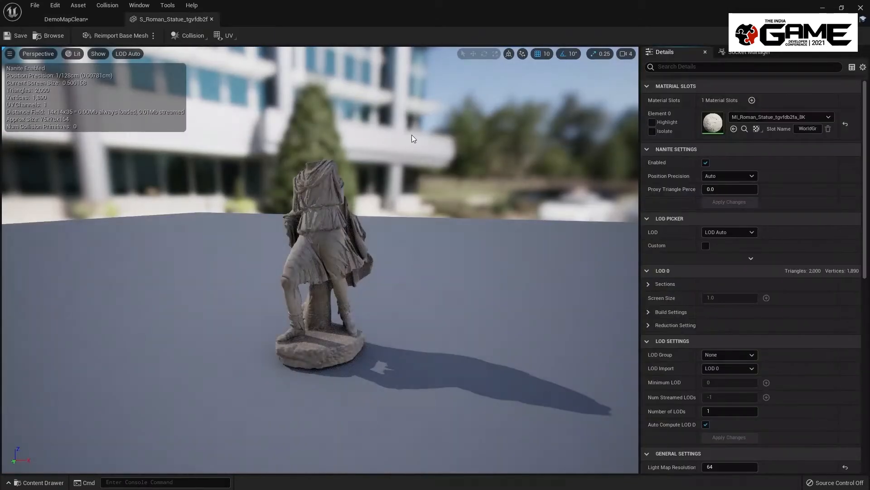
{"action": "left_click", "coordinate": [706, 162]}
{"action": "left_click", "coordinate": [748, 206]}
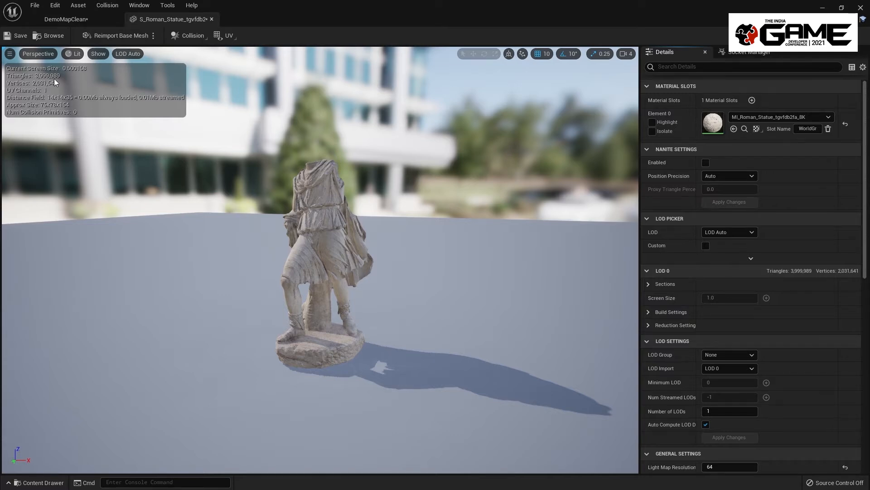
- Enable Nanite on the statue mesh, apply the change, and inspect the model up close
{"action": "left_click", "coordinate": [705, 163]}
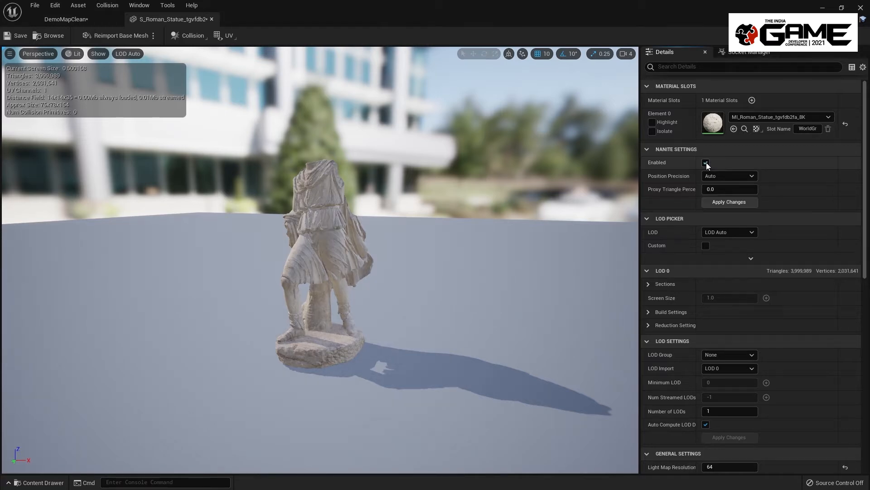
{"action": "left_click", "coordinate": [740, 204]}
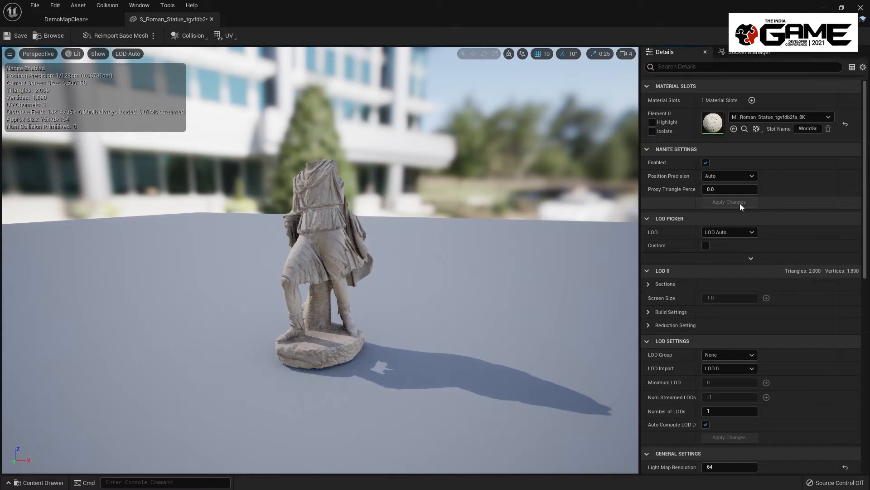
{"action": "right_click_drag", "start_coordinate": [419, 129], "coordinate": [458, 156]}
{"action": "key", "text": "w"}
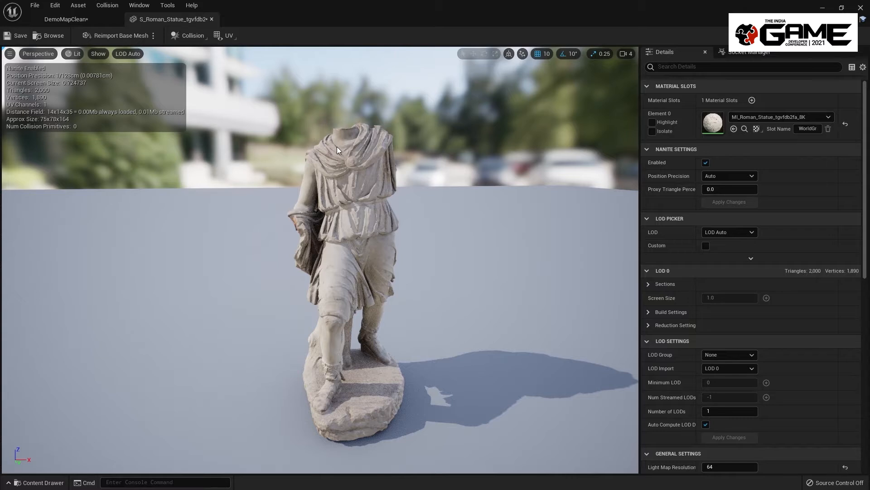
{"action": "right_click_drag", "start_coordinate": [399, 136], "coordinate": [390, 133]}
{"action": "key", "text": "w"}
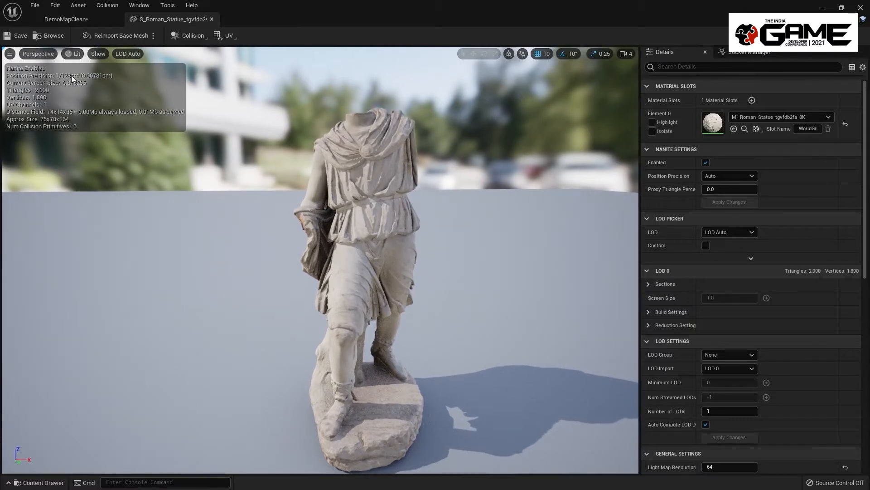
- View the statue in the level from its sunlit side and look toward the tree through the doorway
{"action": "right_click_drag", "start_coordinate": [223, 162], "coordinate": [200, 170]}
{"action": "key", "text": "d"}
{"action": "key", "text": "d"}
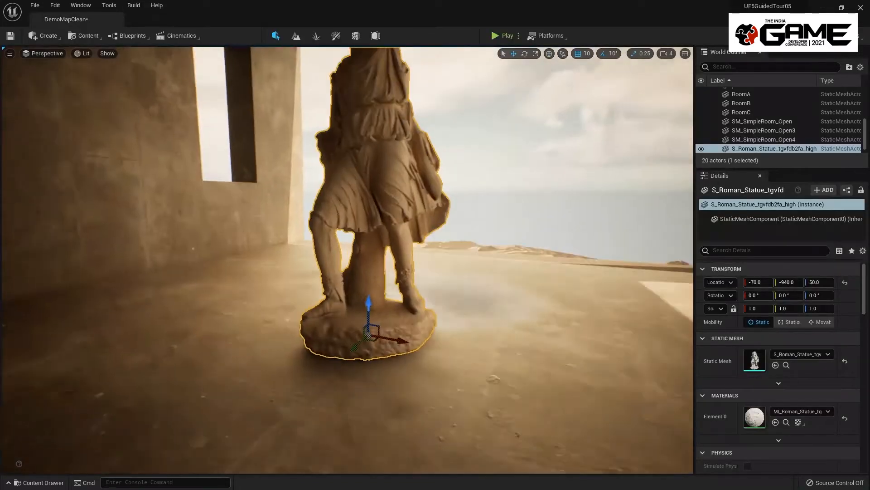
{"action": "key", "text": "s"}
{"action": "right_click_drag", "start_coordinate": [347, 260], "coordinate": [131, 283]}
{"action": "key", "text": "d"}
{"action": "key", "text": "w"}
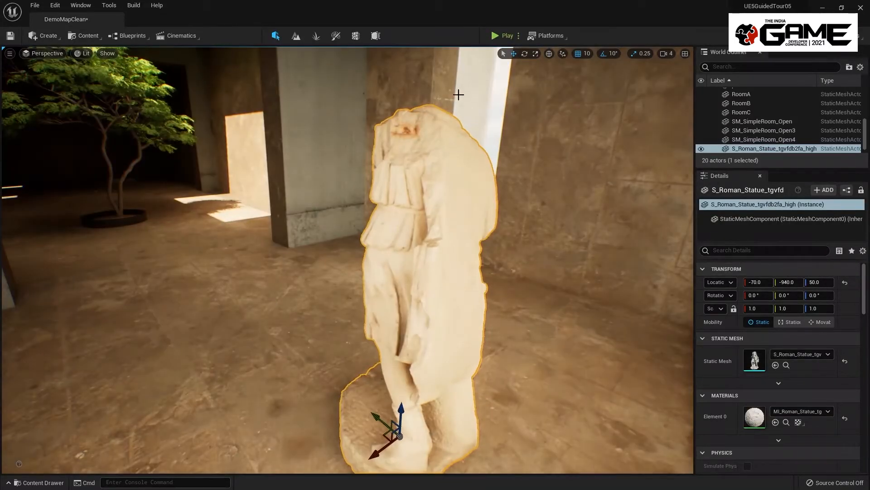
{"action": "right_click_drag", "start_coordinate": [456, 94], "coordinate": [464, 121]}
{"action": "key", "text": "s"}
{"action": "right_click_drag", "start_coordinate": [440, 211], "coordinate": [378, 213]}
{"action": "key", "text": "w"}
- Open Quixel Bridge from the Roman statue's content folder through Add Quixel Content
{"action": "key", "text": "ctrl+space"}
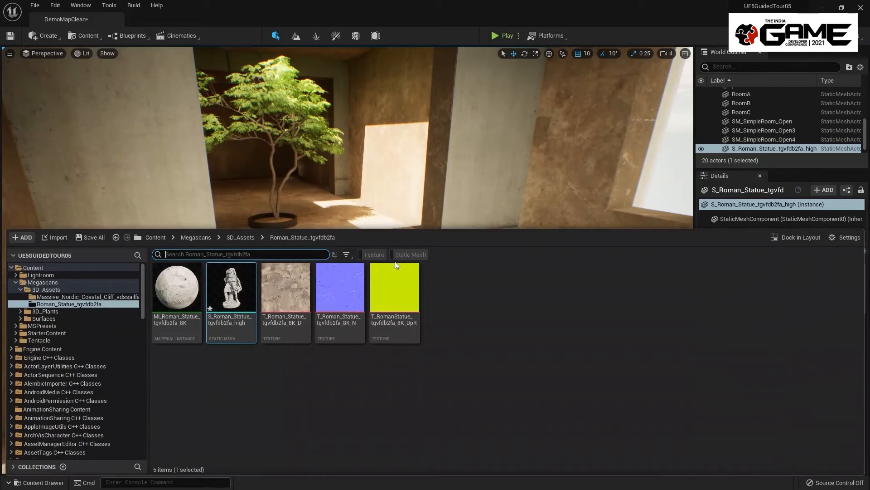
{"action": "right_click", "coordinate": [451, 313]}
{"action": "left_click", "coordinate": [507, 304]}
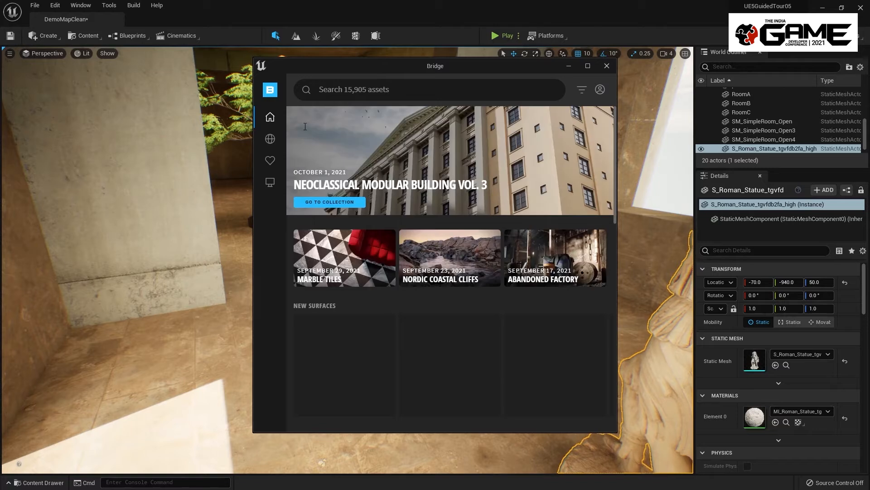
- Add the downloaded Dirty Brick Floor surface to the project at Highest Quality and close Bridge
{"action": "left_click", "coordinate": [269, 182]}
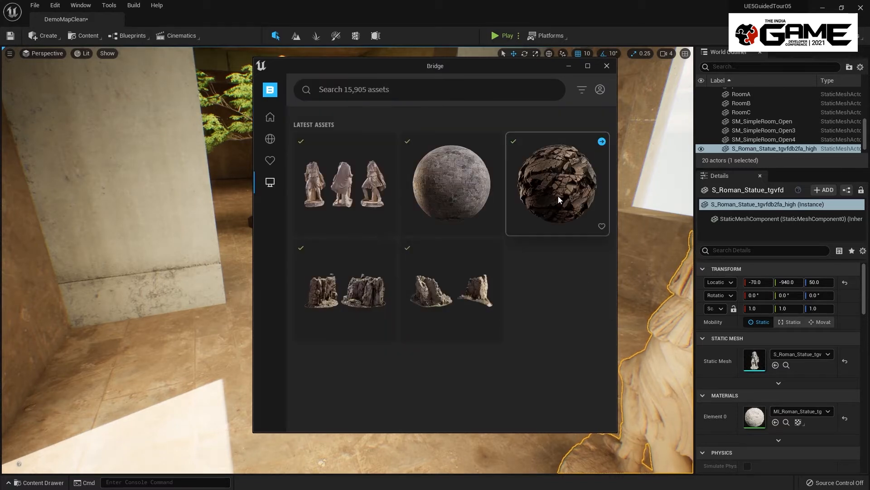
{"action": "left_click", "coordinate": [558, 197]}
{"action": "left_click", "coordinate": [354, 272]}
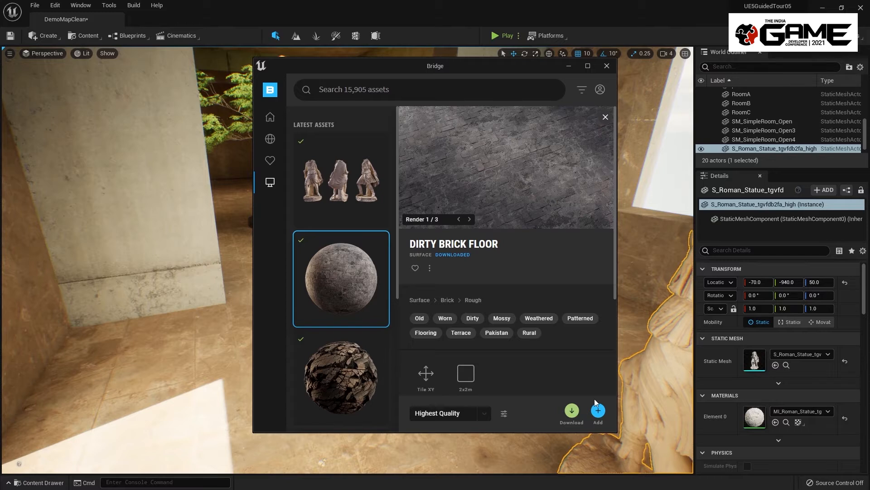
{"action": "left_click", "coordinate": [599, 411]}
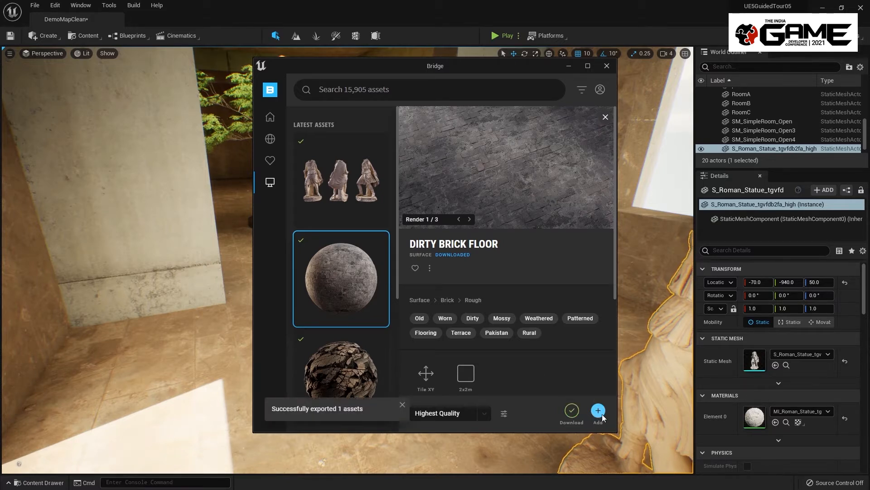
{"action": "left_click", "coordinate": [606, 66]}
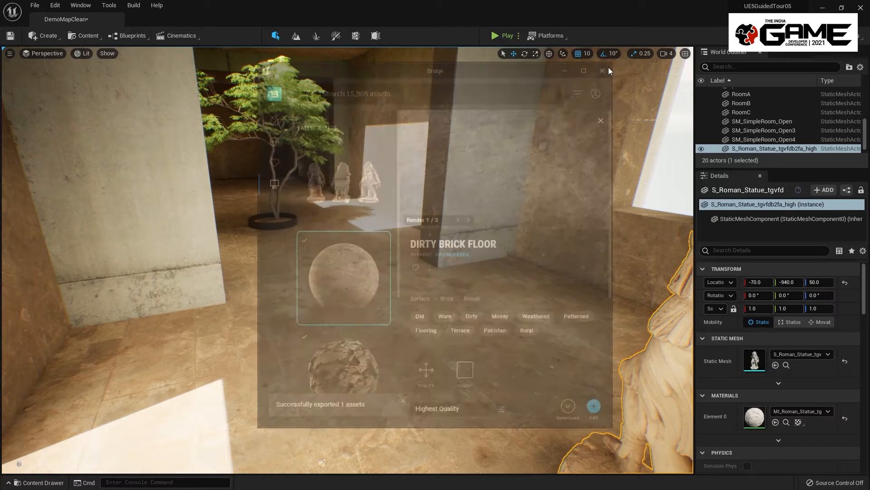
- Open the Dirty_Brick_Floor folder under the Megascans surfaces in the project content
{"action": "key", "text": "ctrl+space"}
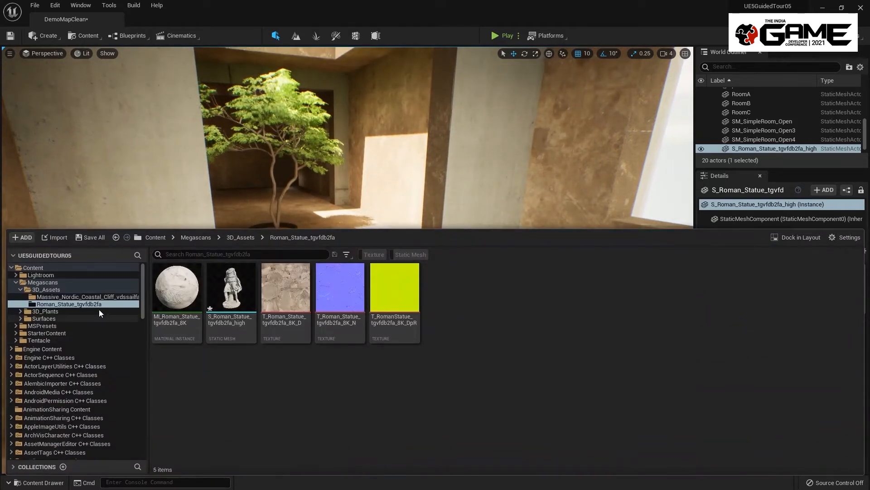
{"action": "left_click", "coordinate": [65, 319]}
{"action": "left_click", "coordinate": [64, 319]}
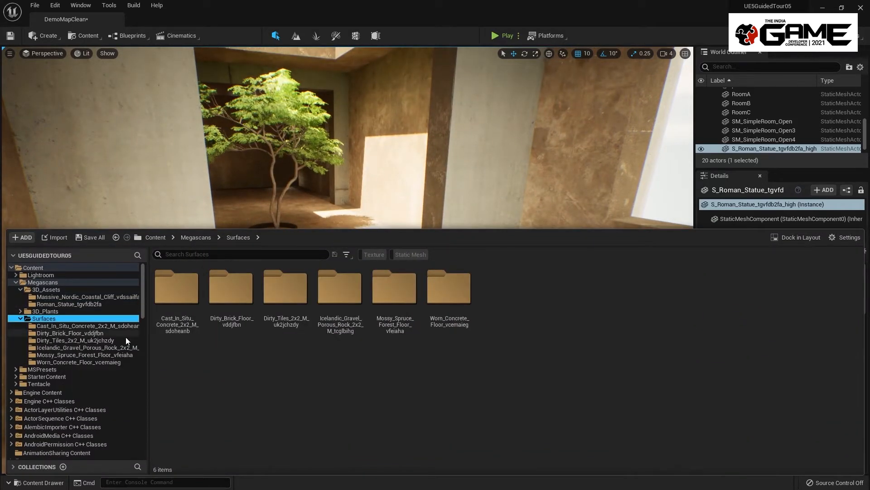
{"action": "left_click", "coordinate": [88, 335]}
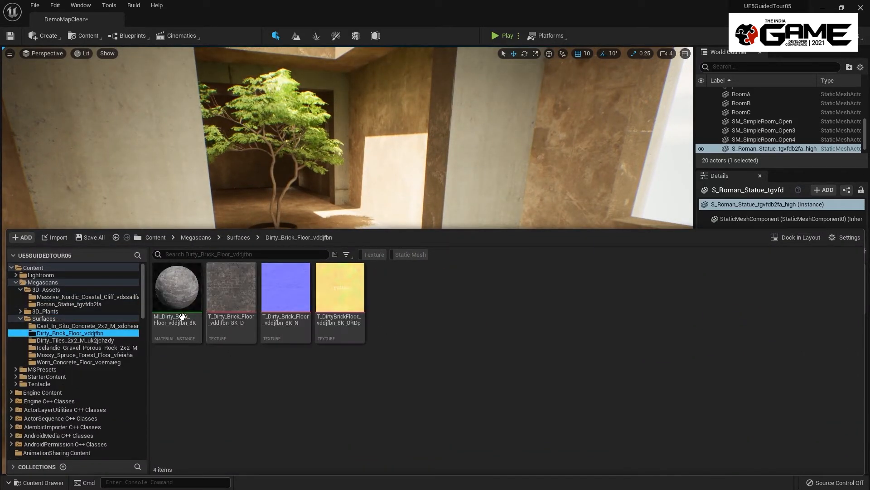
- Apply the MI_Dirty_Brick_Floor material to the room mesh and inspect the brick on its floor and wall
{"action": "left_click_drag", "start_coordinate": [177, 287], "coordinate": [563, 145]}
{"action": "right_click_drag", "start_coordinate": [563, 145], "coordinate": [521, 181]}
{"action": "key", "text": "w"}
{"action": "key", "text": "w"}
{"action": "key", "text": "w"}
{"action": "key", "text": "ctrl+space"}
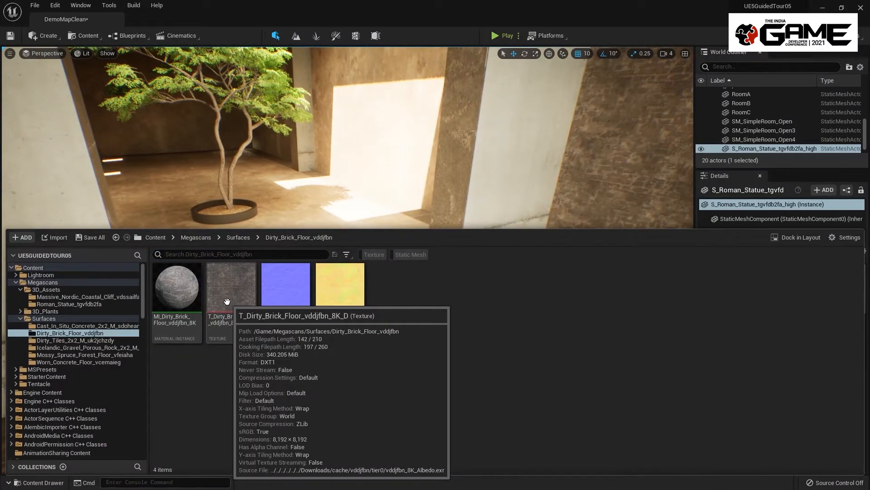
{"action": "mouse_move", "coordinate": [208, 186]}
{"action": "right_mouse_down"}
{"action": "mouse_move", "coordinate": [240, 165]}
{"action": "mouse_move", "coordinate": [272, 168]}
{"action": "mouse_move", "coordinate": [268, 136]}
{"action": "mouse_move", "coordinate": [236, 181]}
{"action": "mouse_move", "coordinate": [215, 190]}
{"action": "right_mouse_up"}
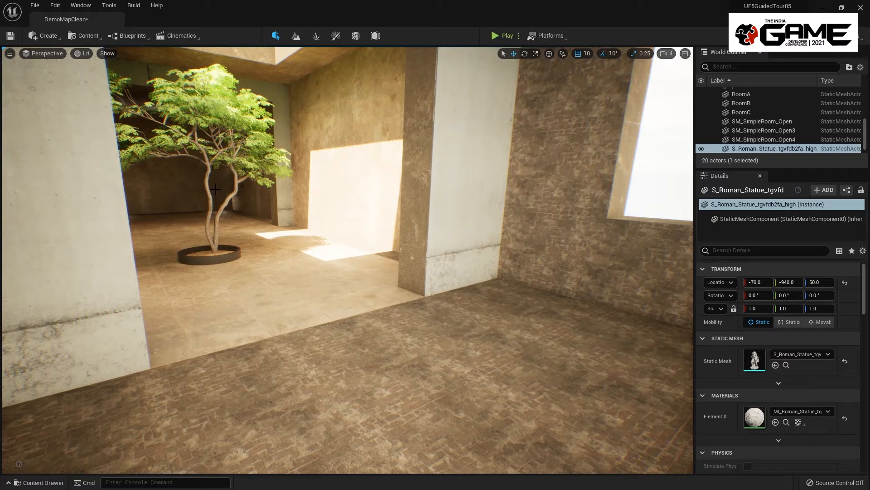
{"action": "right_click_drag", "start_coordinate": [212, 188], "coordinate": [215, 193]}
- Undo the brick material assignment on the room
{"action": "key", "text": "ctrl+z"}
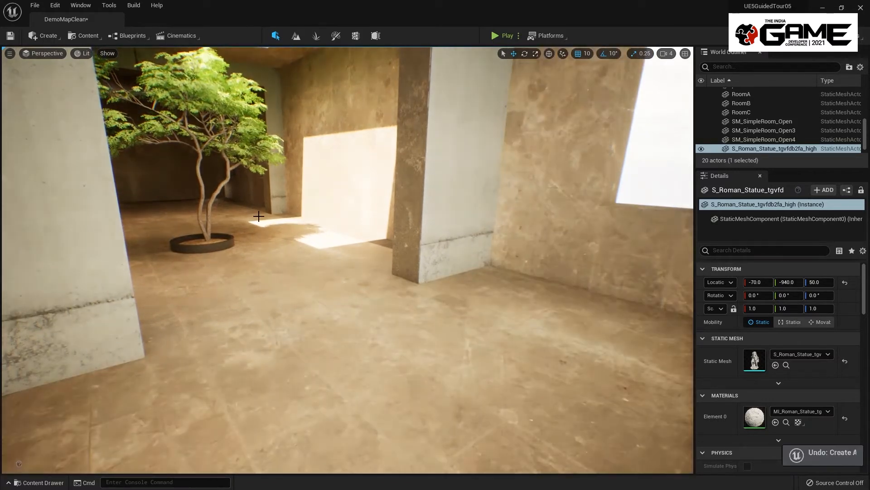
{"action": "mouse_move", "coordinate": [248, 222]}
{"action": "right_mouse_down"}
{"action": "mouse_move", "coordinate": [232, 222]}
{"action": "mouse_move", "coordinate": [263, 230]}
{"action": "right_mouse_up"}
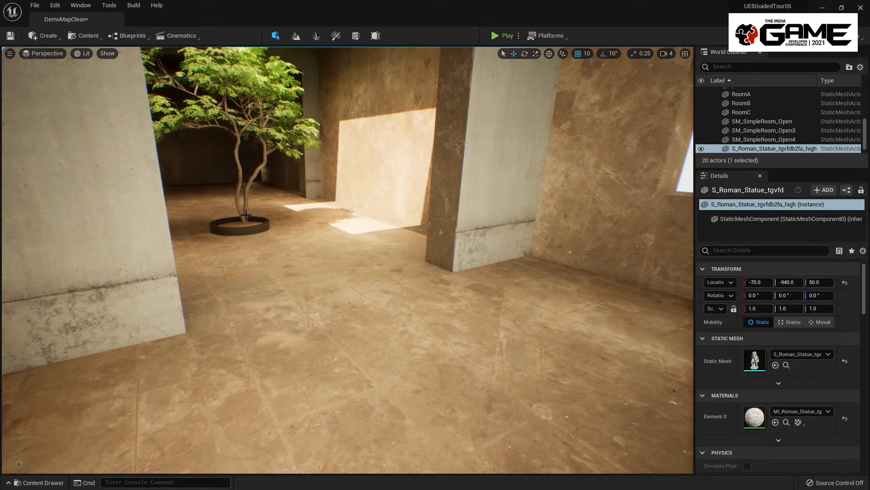
{"action": "right_click_drag", "start_coordinate": [293, 242], "coordinate": [298, 239]}
{"action": "key", "text": "ctrl+space"}
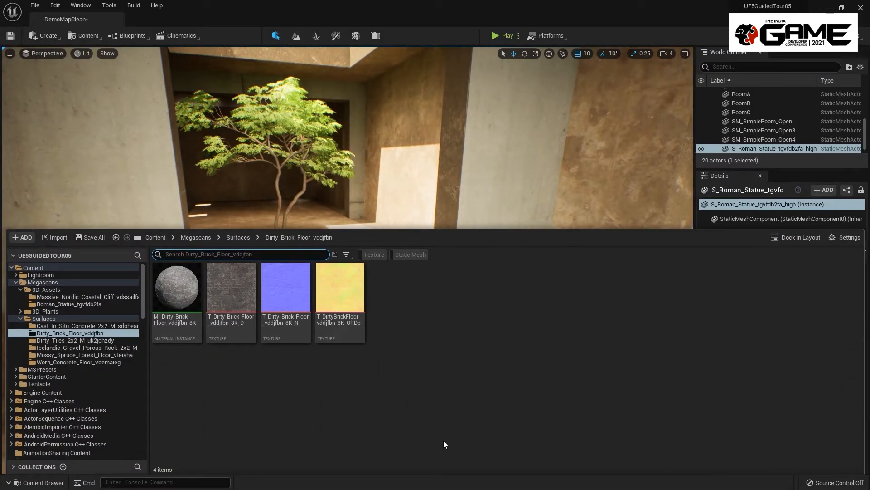
{"action": "mouse_move", "coordinate": [418, 201]}
{"action": "right_mouse_down"}
{"action": "mouse_move", "coordinate": [418, 212]}
{"action": "mouse_move", "coordinate": [430, 198]}
{"action": "mouse_move", "coordinate": [446, 203]}
{"action": "mouse_move", "coordinate": [417, 194]}
{"action": "mouse_move", "coordinate": [431, 204]}
{"action": "mouse_move", "coordinate": [456, 199]}
{"action": "mouse_move", "coordinate": [420, 191]}
{"action": "right_mouse_up"}
{"action": "key", "text": "Escape"}
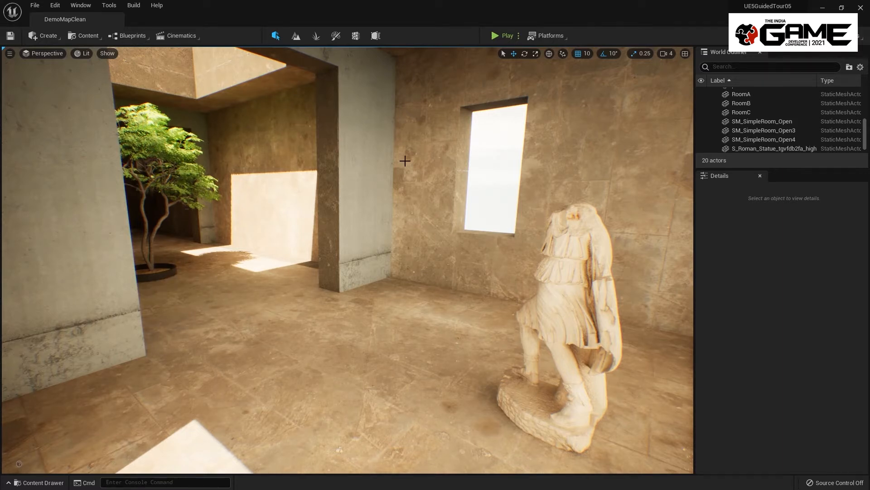
{"action": "key", "text": "ctrl+space"}
{"action": "key", "text": "ctrl+space"}
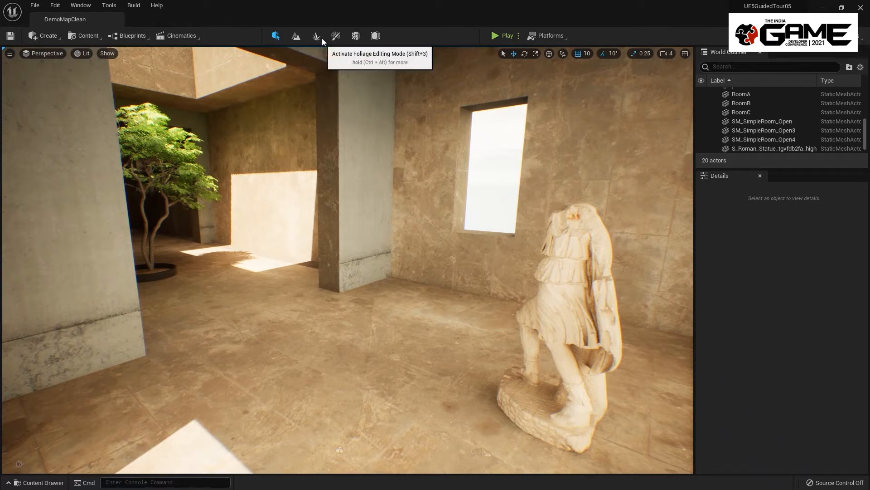
- Find the Modeling Tools Editor Mode plugin, enable it despite its beta status, and restart the editor
{"action": "left_click", "coordinate": [55, 5]}
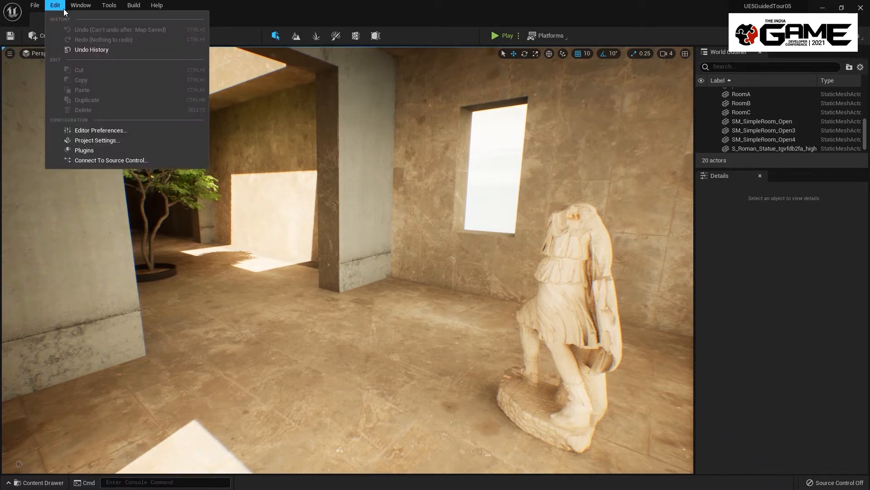
{"action": "left_click", "coordinate": [119, 151]}
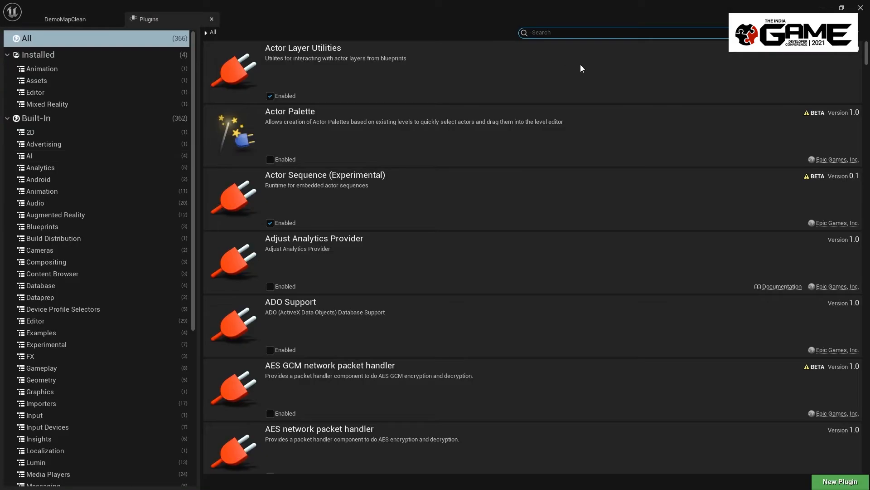
{"action": "type", "text": "model"}
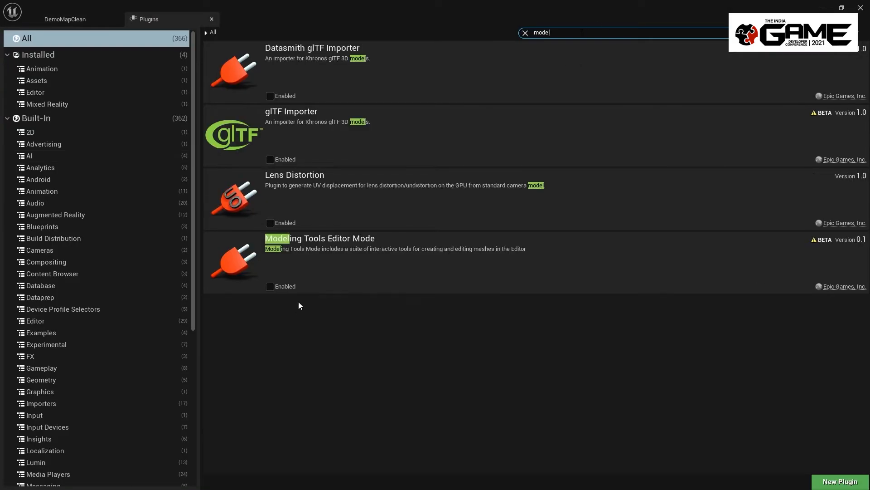
{"action": "left_click", "coordinate": [269, 286]}
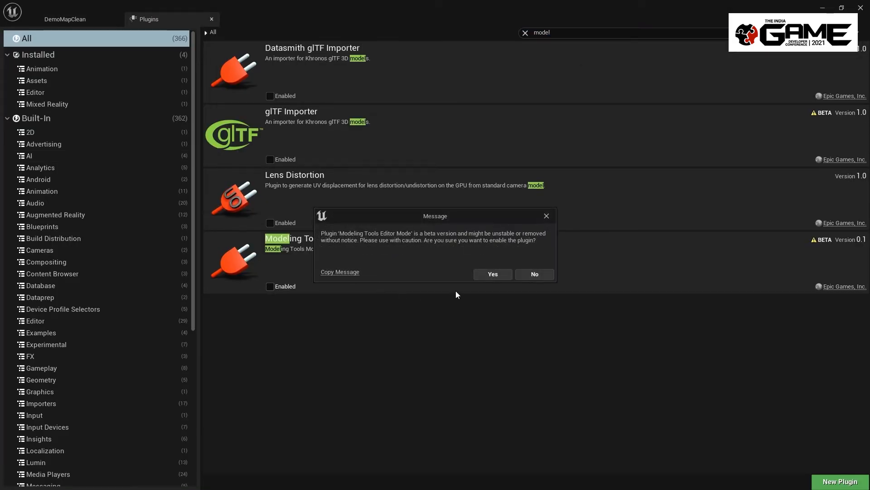
{"action": "left_click", "coordinate": [493, 274]}
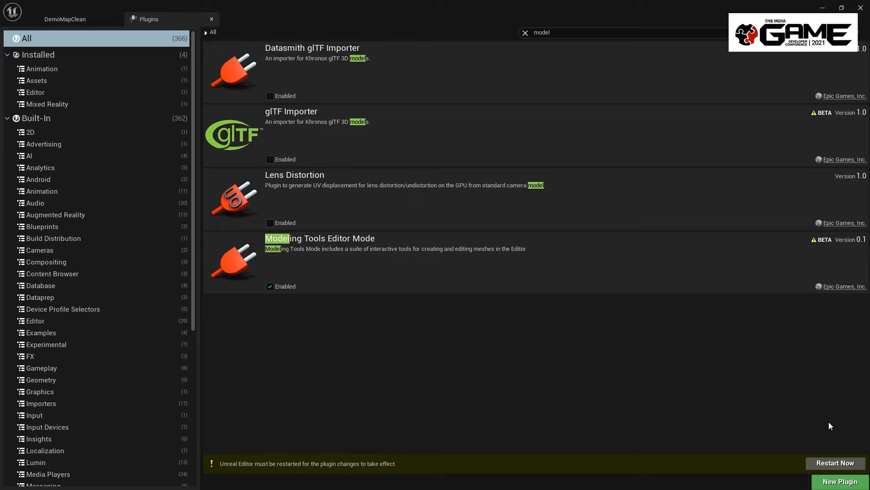
{"action": "left_click", "coordinate": [836, 463]}
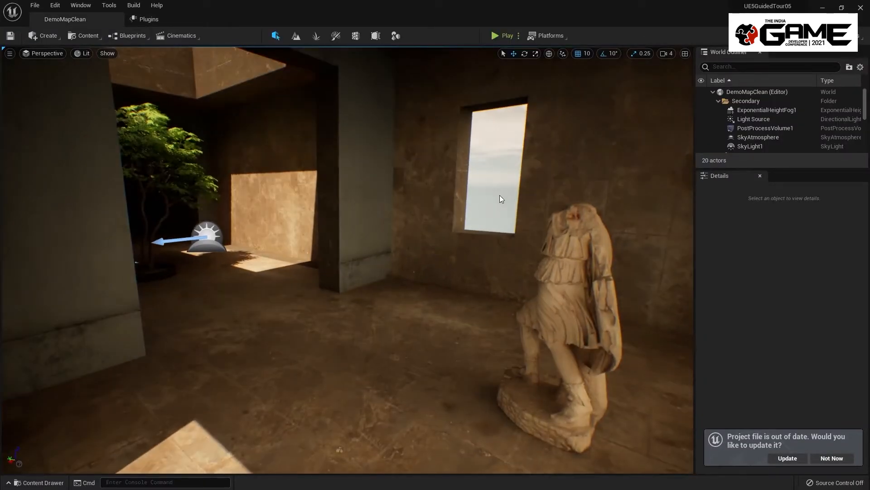
- Switch the editor to Modeling mode and look through its available tool categories
{"action": "key", "text": "ctrl+space"}
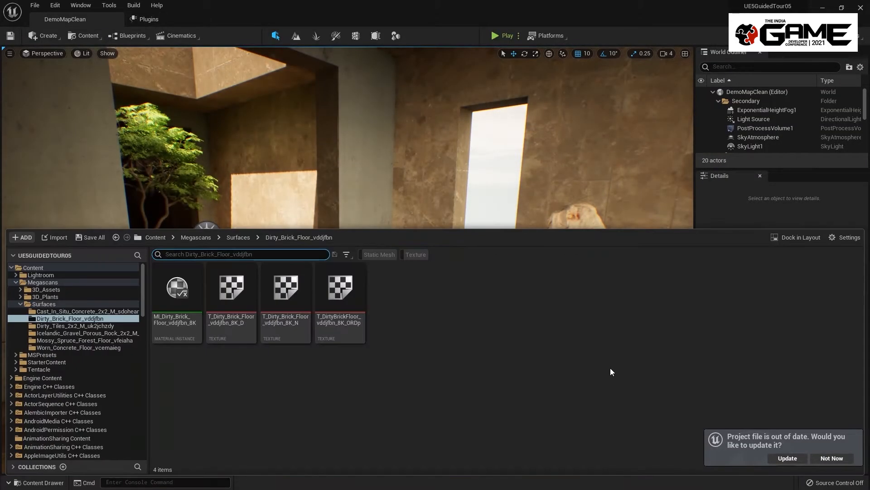
{"action": "left_click", "coordinate": [397, 36]}
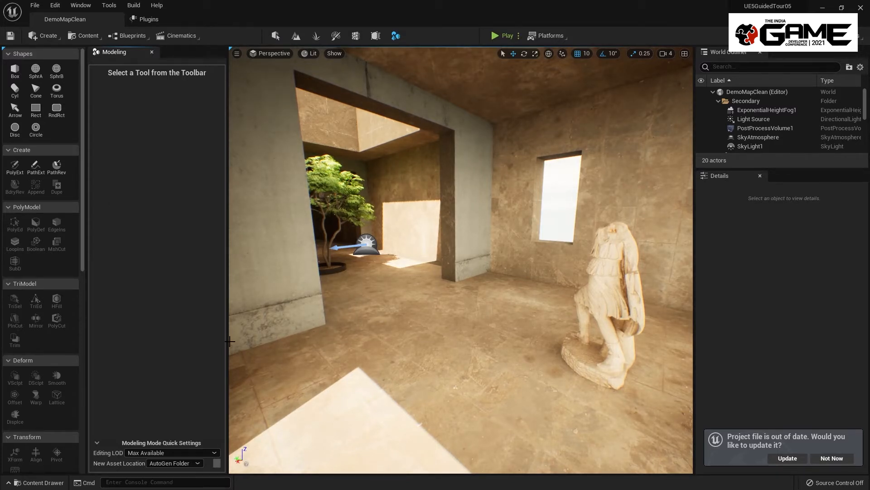
{"action": "scroll", "coordinate": [42, 339], "scroll_direction": "down", "scroll_amount": 5}
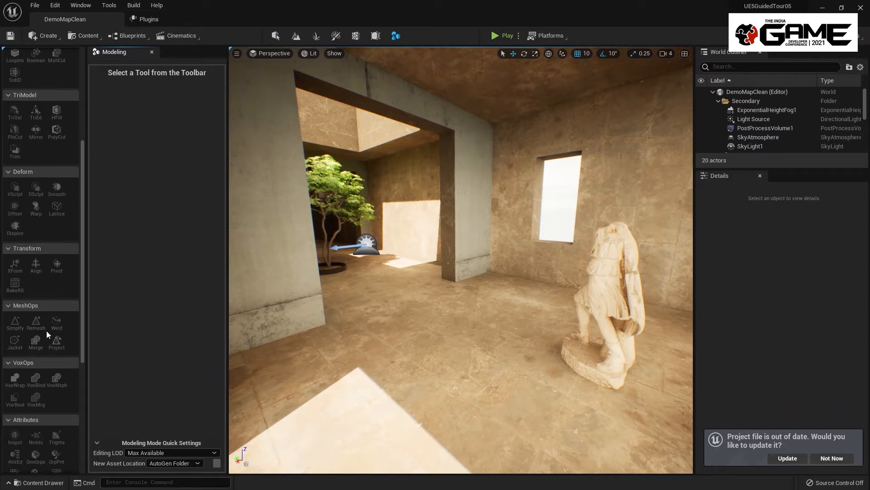
{"action": "scroll", "coordinate": [45, 330], "scroll_direction": "up", "scroll_amount": 3}
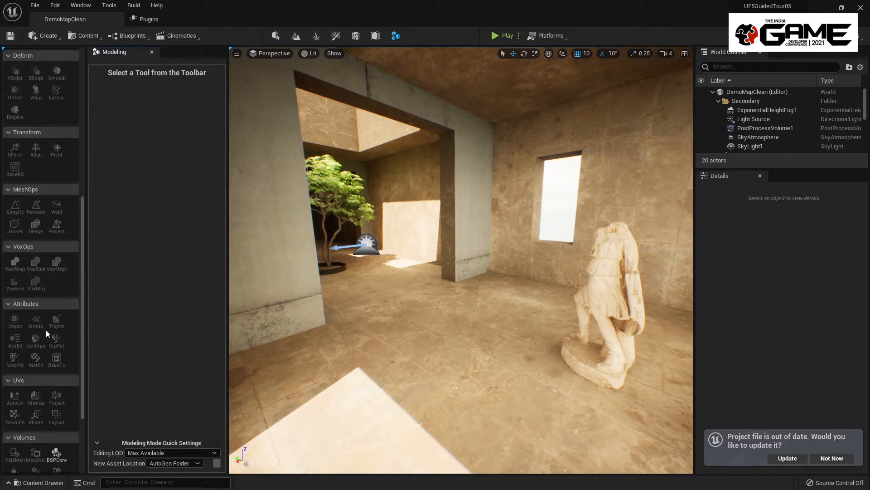
{"action": "scroll", "coordinate": [9, 285], "scroll_direction": "up", "scroll_amount": 2}
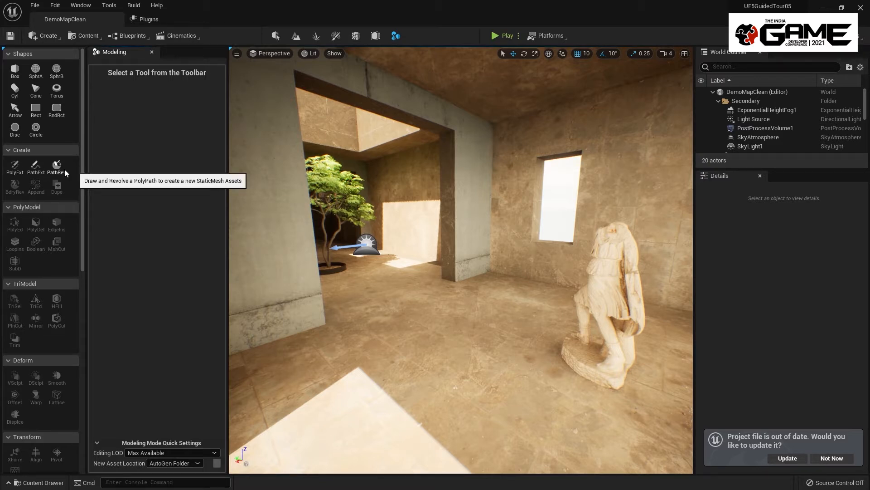
- Start the Revolve PolyPath tool and place its draw plane on the open floor beside the statue
{"action": "key", "text": "s"}
{"action": "right_click_drag", "start_coordinate": [403, 213], "coordinate": [487, 210]}
{"action": "key", "text": "w"}
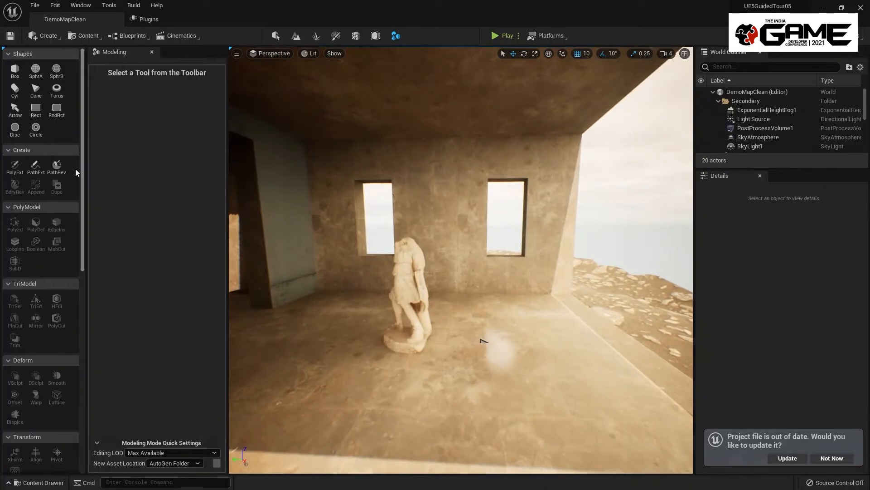
{"action": "left_click", "coordinate": [56, 165]}
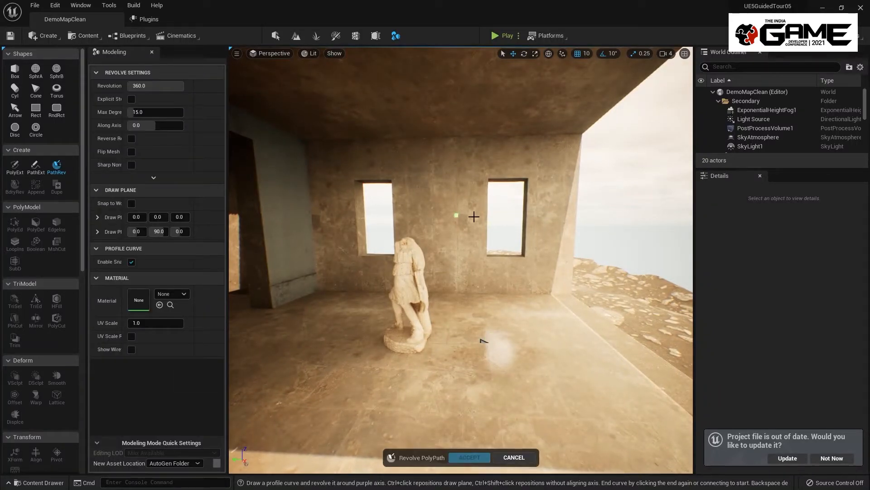
{"action": "key", "text": "s"}
{"action": "mouse_move", "coordinate": [507, 357]}
{"action": "right_mouse_down"}
{"action": "mouse_move", "coordinate": [446, 351]}
{"action": "mouse_move", "coordinate": [509, 346]}
{"action": "right_mouse_up"}
{"action": "key", "text": "a"}
{"action": "key", "text": "d"}
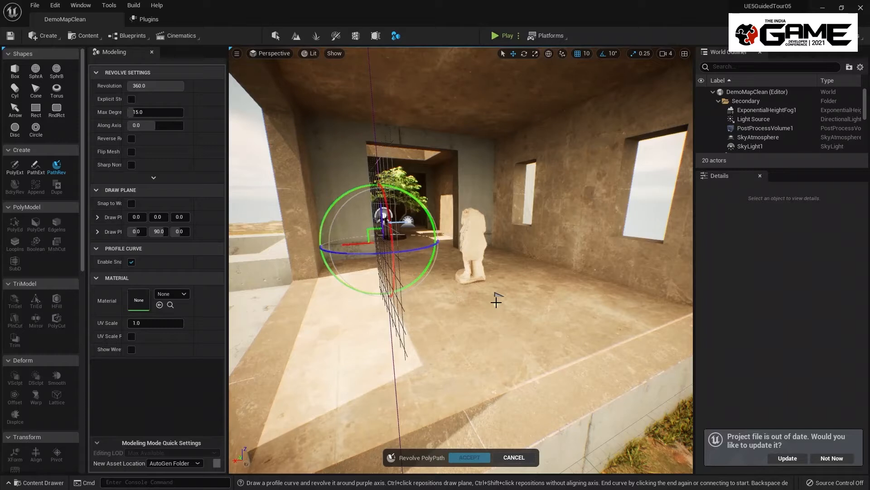
{"action": "right_click_drag", "start_coordinate": [499, 304], "coordinate": [479, 302]}
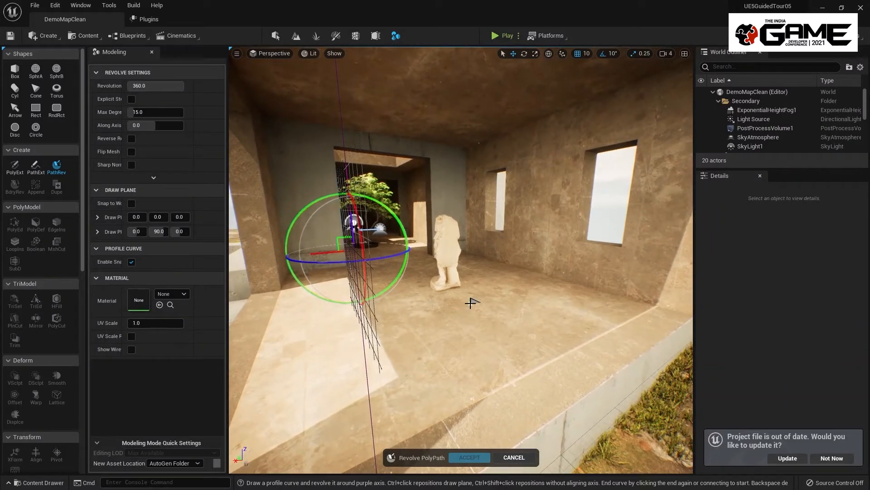
{"action": "left_click", "coordinate": [477, 305], "text": "ctrl"}
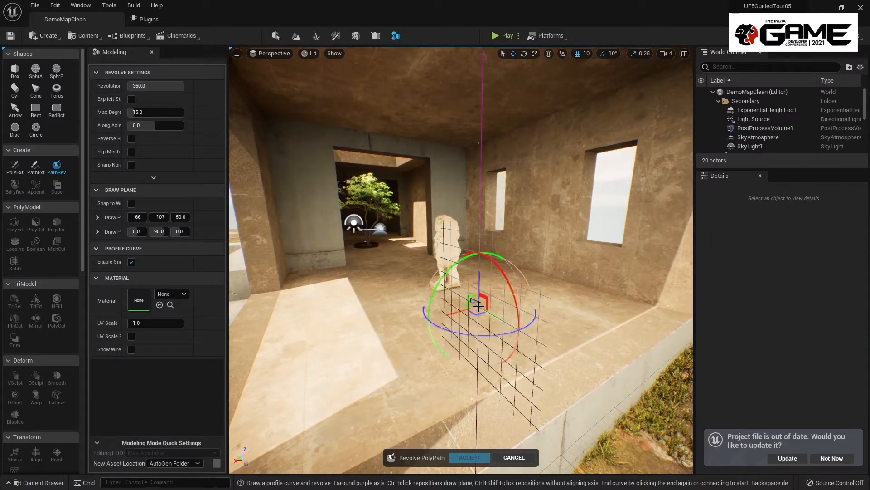
- Raise the revolve draw plane above the floor to a height of about 177, shifting it sideways away from the statue
{"action": "key", "text": "a"}
{"action": "mouse_move", "coordinate": [428, 340]}
{"action": "right_mouse_down"}
{"action": "mouse_move", "coordinate": [458, 338]}
{"action": "mouse_move", "coordinate": [441, 321]}
{"action": "right_mouse_up"}
{"action": "key", "text": "s"}
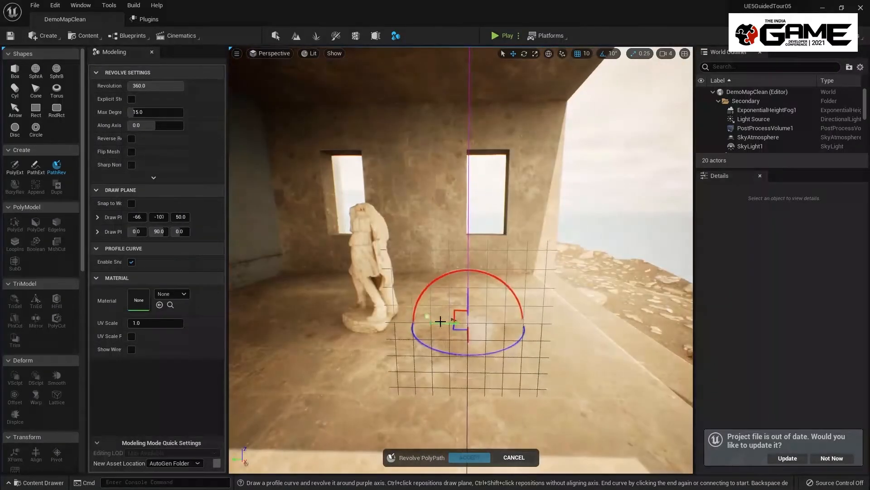
{"action": "mouse_move", "coordinate": [457, 312]}
{"action": "left_mouse_down"}
{"action": "mouse_move", "coordinate": [430, 195]}
{"action": "mouse_move", "coordinate": [531, 223]}
{"action": "left_mouse_up"}
{"action": "key", "text": "d"}
{"action": "mouse_move", "coordinate": [531, 223]}
{"action": "right_mouse_down"}
{"action": "mouse_move", "coordinate": [435, 226]}
{"action": "mouse_move", "coordinate": [480, 190]}
{"action": "mouse_move", "coordinate": [574, 222]}
{"action": "mouse_move", "coordinate": [576, 242]}
{"action": "right_mouse_up"}
{"action": "key", "text": "w"}
{"action": "key", "text": "a"}
{"action": "key", "text": "w"}
{"action": "key", "text": "a"}
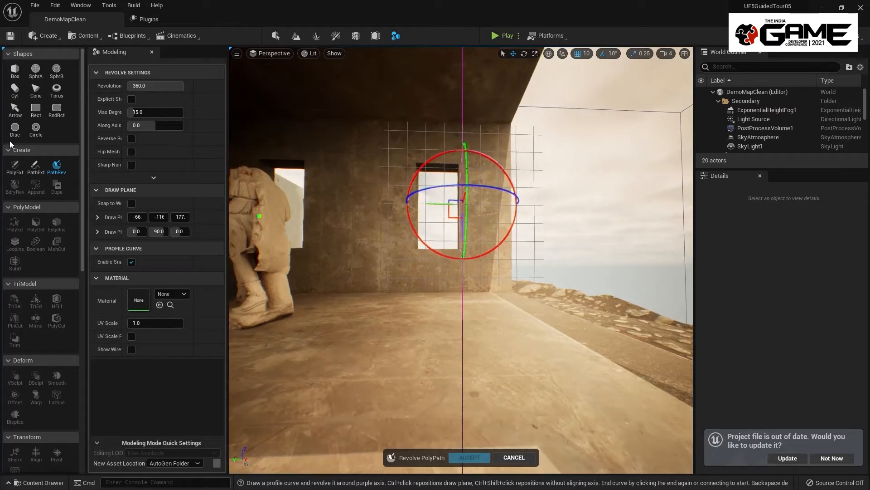
- Draw the lower column profile on the draw plane, with a stepped base, a straight shaft and a zigzag double-ring molding
{"action": "right_click_drag", "start_coordinate": [431, 305], "coordinate": [478, 288]}
{"action": "key", "text": "d"}
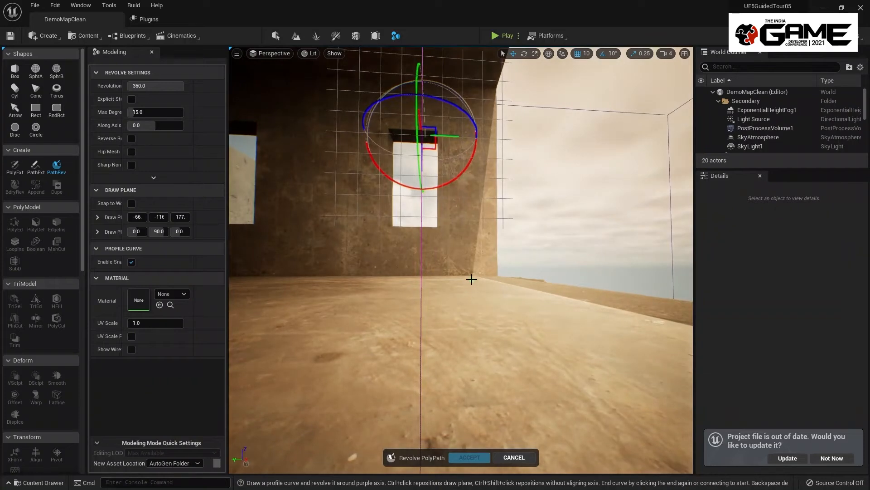
{"action": "left_click", "coordinate": [466, 282]}
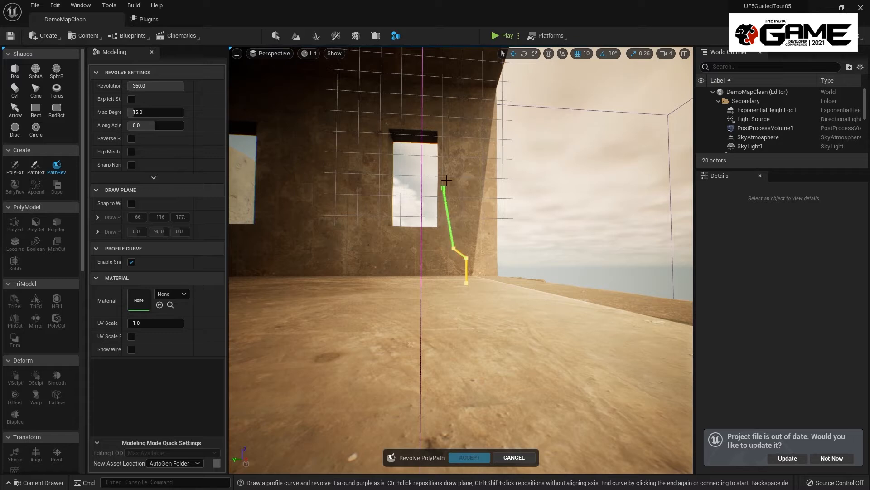
{"action": "left_click", "coordinate": [454, 123]}
{"action": "left_click", "coordinate": [468, 115]}
{"action": "left_click", "coordinate": [468, 100]}
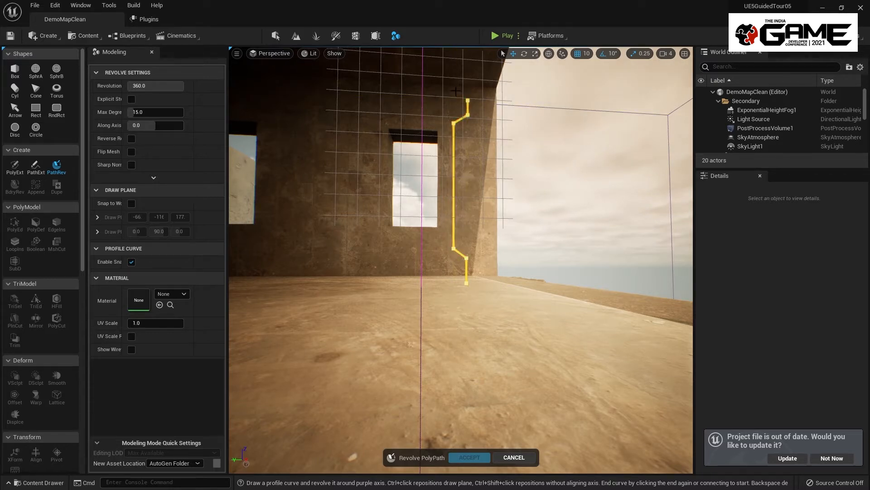
{"action": "left_click", "coordinate": [468, 79]}
{"action": "left_click", "coordinate": [469, 61]}
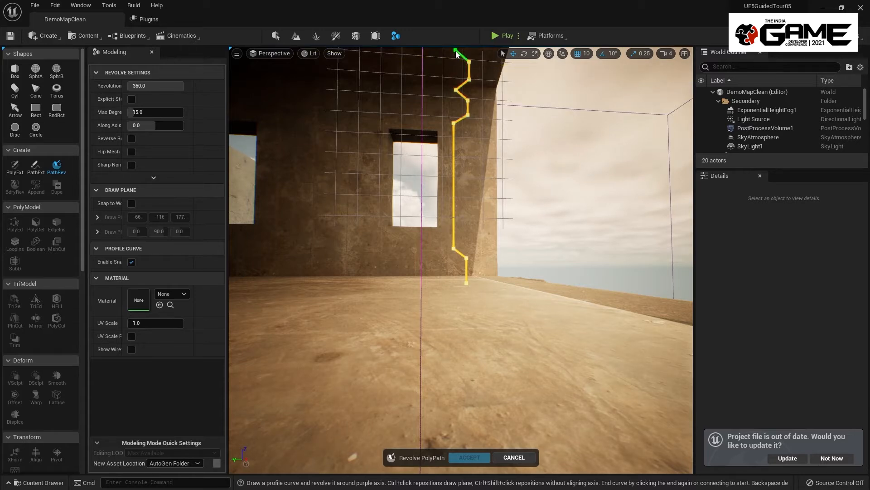
{"action": "left_click", "coordinate": [457, 52]}
- Extend the profile with an upper shaft and flared capital to the ceiling, then close it along the revolve axis at the floor
{"action": "mouse_move", "coordinate": [536, 136]}
{"action": "right_mouse_down"}
{"action": "mouse_move", "coordinate": [528, 88]}
{"action": "mouse_move", "coordinate": [526, 181]}
{"action": "mouse_move", "coordinate": [521, 140]}
{"action": "right_mouse_up"}
{"action": "key", "text": "e"}
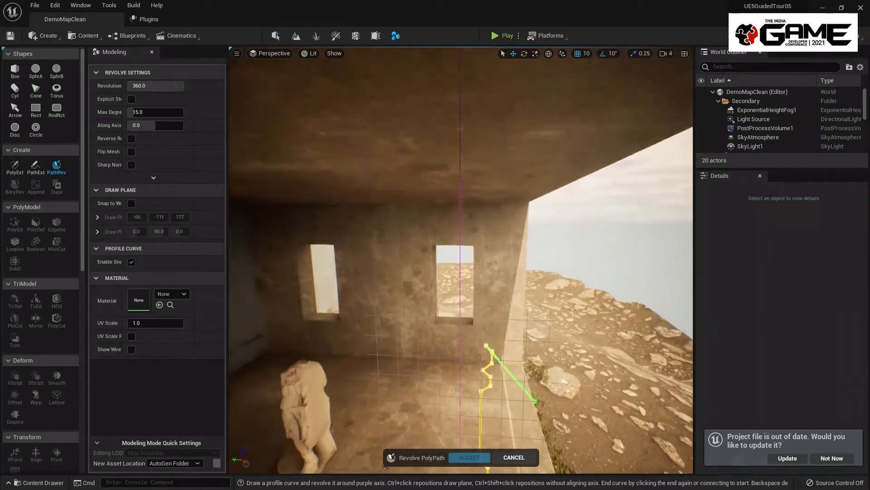
{"action": "left_click", "coordinate": [487, 218]}
{"action": "right_click_drag", "start_coordinate": [554, 165], "coordinate": [515, 170]}
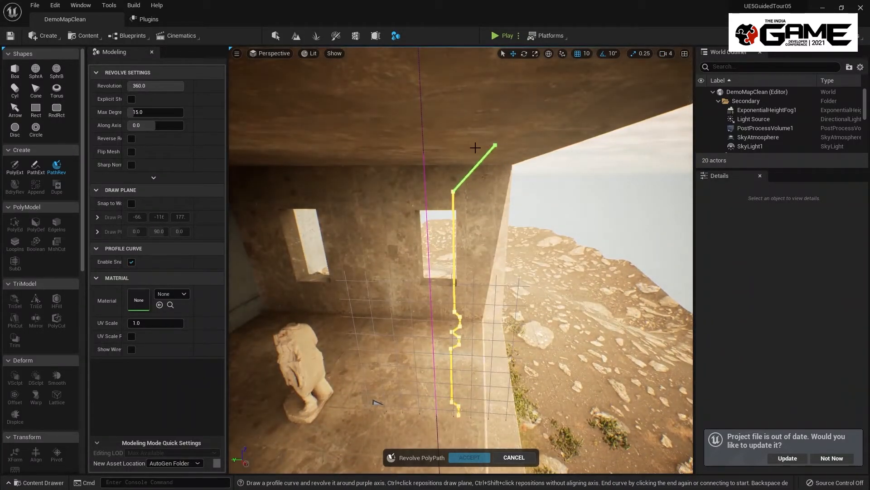
{"action": "left_click", "coordinate": [487, 173]}
{"action": "left_click", "coordinate": [489, 151]}
{"action": "left_click", "coordinate": [424, 153]}
{"action": "mouse_move", "coordinate": [420, 357]}
{"action": "right_mouse_down"}
{"action": "mouse_move", "coordinate": [418, 381]}
{"action": "mouse_move", "coordinate": [407, 357]}
{"action": "right_mouse_up"}
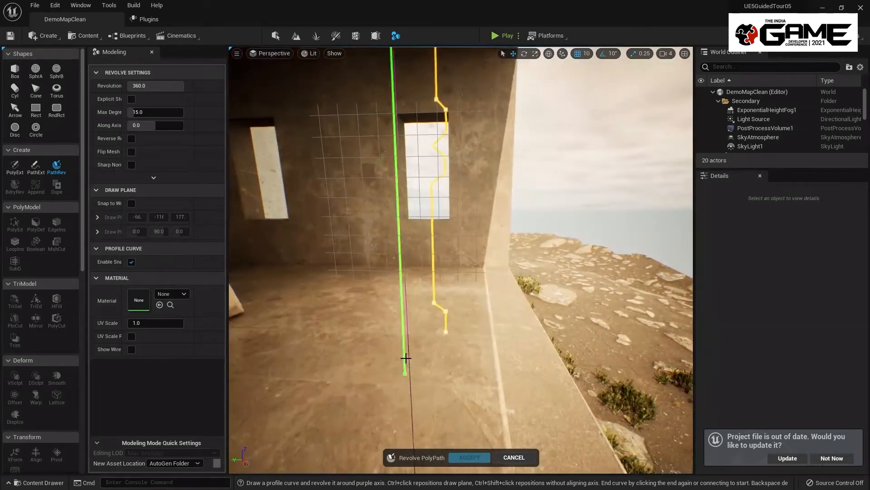
{"action": "left_click", "coordinate": [408, 334]}
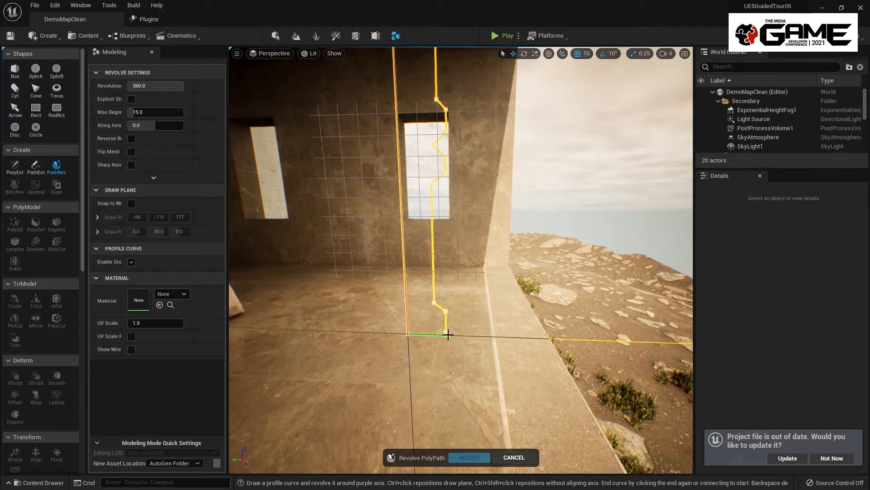
{"action": "left_click", "coordinate": [446, 332]}
- Move the profile's bottom points to widen the column base into a flared foot
{"action": "right_click_drag", "start_coordinate": [446, 331], "coordinate": [424, 310]}
{"action": "right_click_drag", "start_coordinate": [484, 378], "coordinate": [485, 357]}
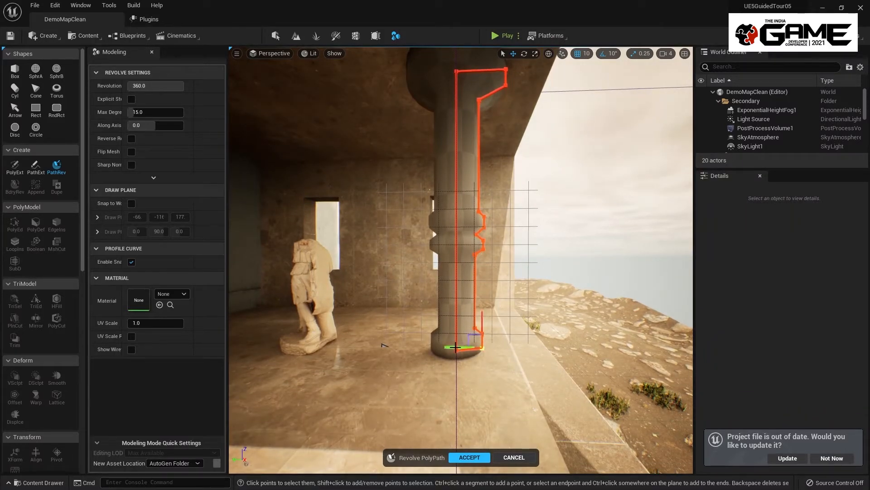
{"action": "mouse_move", "coordinate": [456, 347]}
{"action": "left_mouse_down"}
{"action": "mouse_move", "coordinate": [477, 351]}
{"action": "mouse_move", "coordinate": [466, 333]}
{"action": "left_mouse_up"}
{"action": "left_click", "coordinate": [484, 333]}
{"action": "right_click_drag", "start_coordinate": [487, 357], "coordinate": [494, 329]}
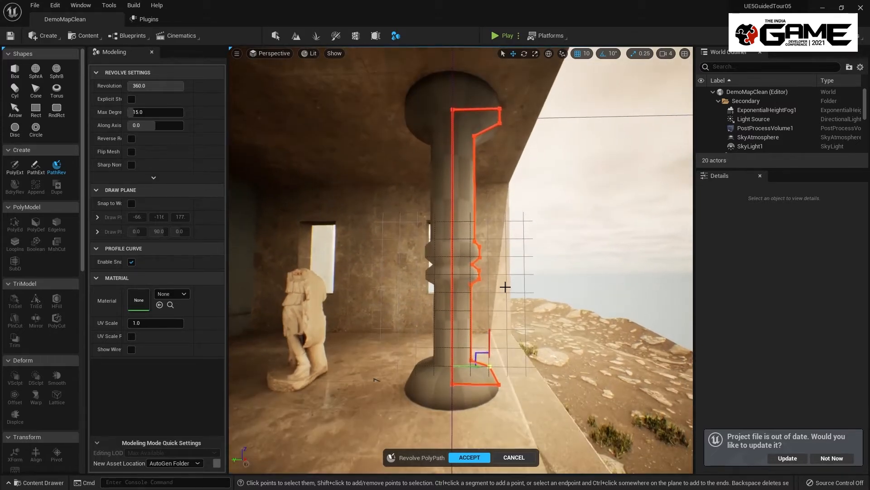
- Delete the profile points that form the ring molding halfway up the column, leaving a nearly plain shaft
{"action": "left_click_drag", "start_coordinate": [441, 301], "coordinate": [441, 301], "text": "ctrl+alt"}
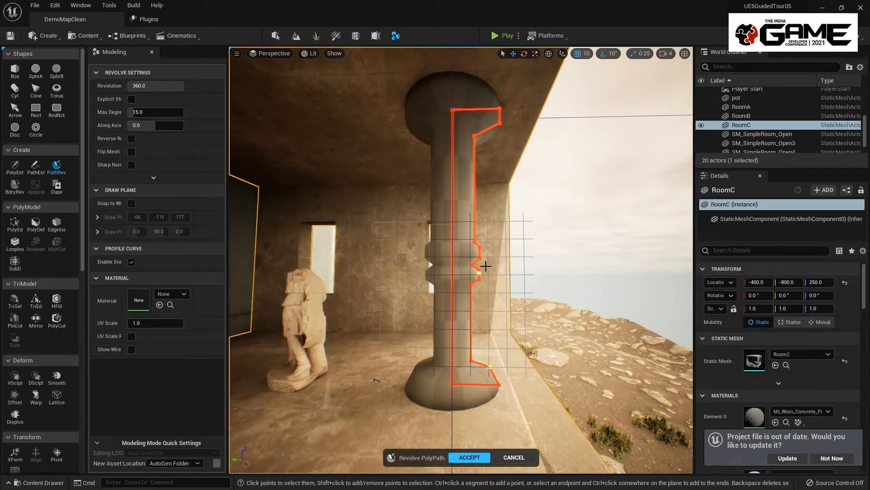
{"action": "left_click", "coordinate": [477, 271]}
{"action": "right_click_drag", "start_coordinate": [516, 270], "coordinate": [514, 243]}
{"action": "key", "text": "BackSpace"}
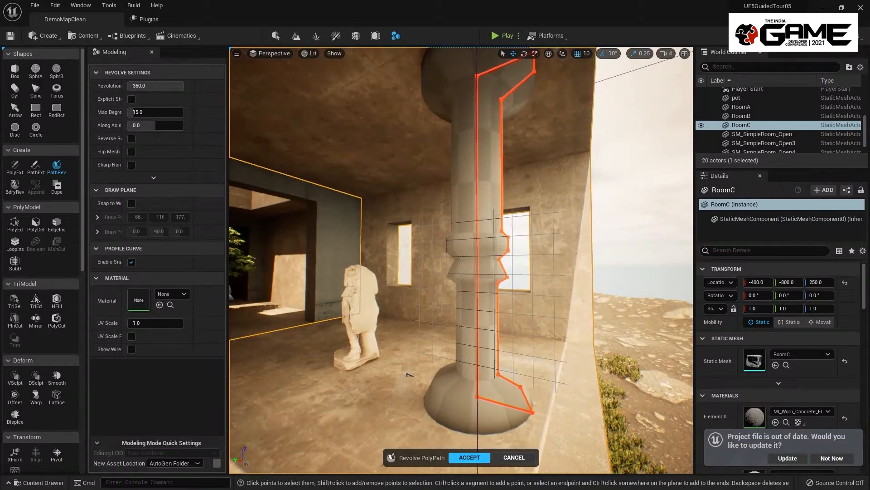
{"action": "right_click_drag", "start_coordinate": [504, 288], "coordinate": [485, 273]}
{"action": "key", "text": "BackSpace"}
{"action": "left_click", "coordinate": [494, 250]}
{"action": "key", "text": "BackSpace"}
{"action": "left_click", "coordinate": [488, 231]}
{"action": "key", "text": "BackSpace"}
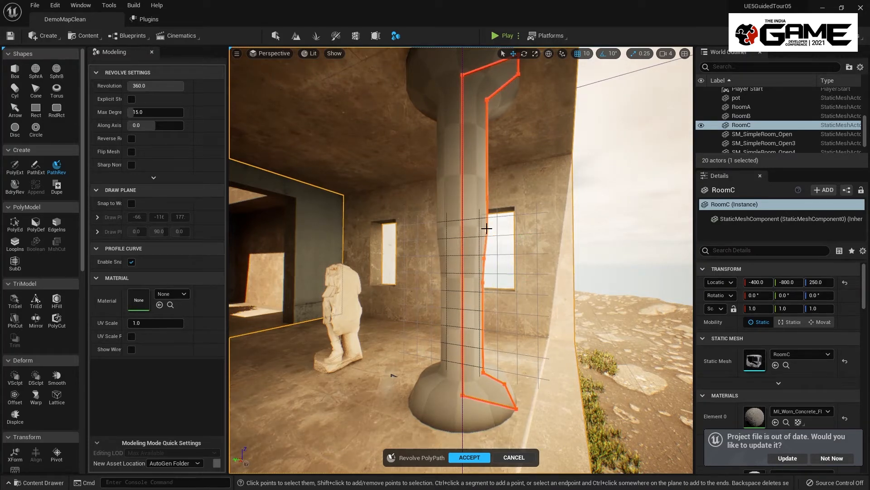
{"action": "right_click_drag", "start_coordinate": [515, 251], "coordinate": [507, 234]}
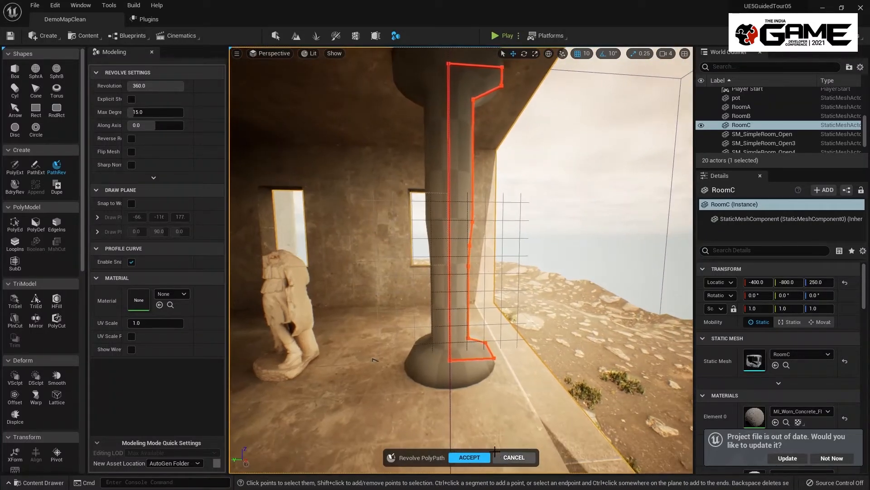
- Accept the revolve to create the column mesh and view its full height
{"action": "left_click", "coordinate": [471, 457]}
{"action": "right_click_drag", "start_coordinate": [570, 294], "coordinate": [563, 272]}
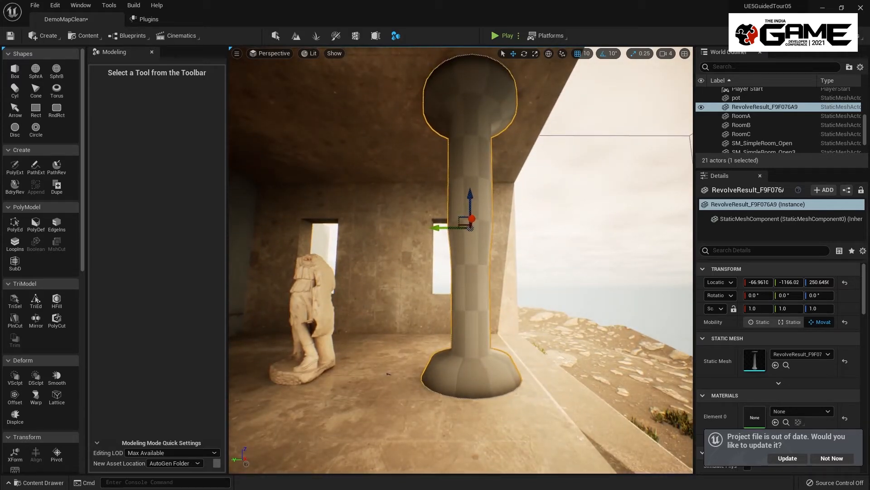
{"action": "right_click_drag", "start_coordinate": [388, 374], "coordinate": [433, 332]}
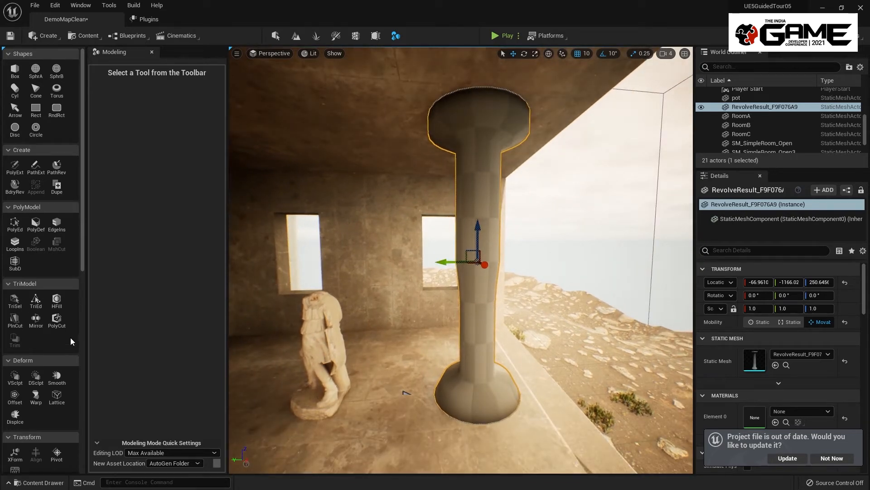
- Remesh the column with a target triangle count of 15000 and accept the result
{"action": "scroll", "coordinate": [71, 341], "scroll_direction": "down", "scroll_amount": 8}
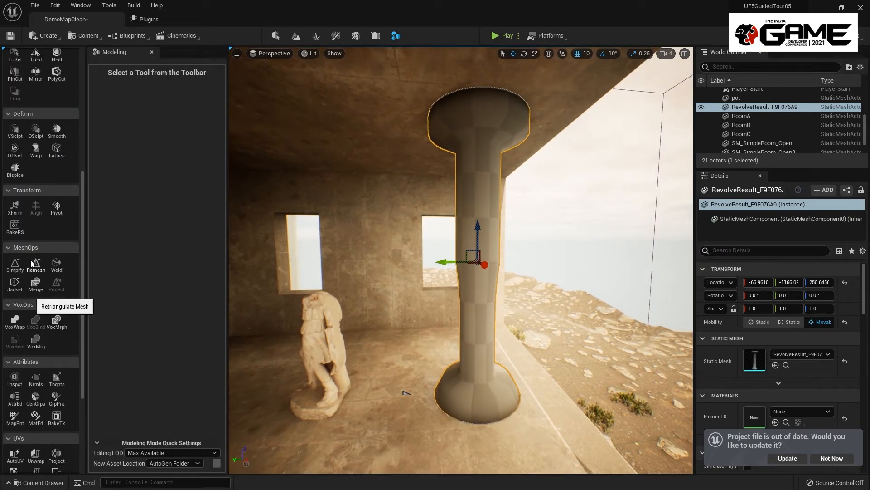
{"action": "left_click", "coordinate": [32, 260]}
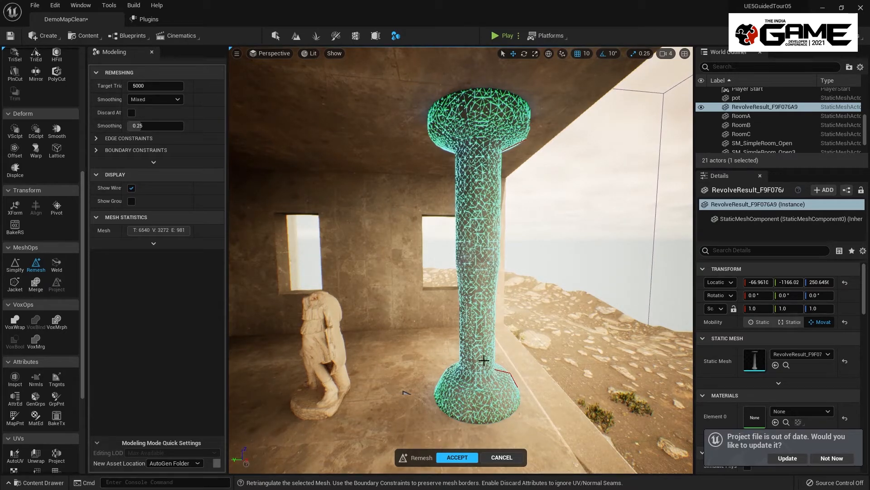
{"action": "left_click", "coordinate": [154, 86]}
{"action": "type", "text": "15000"}
{"action": "key", "text": "Return"}
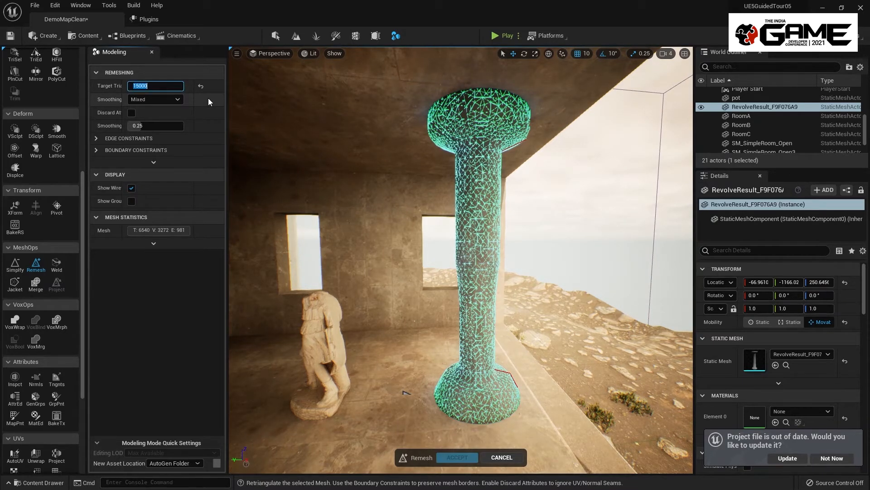
{"action": "right_click_drag", "start_coordinate": [496, 204], "coordinate": [498, 244]}
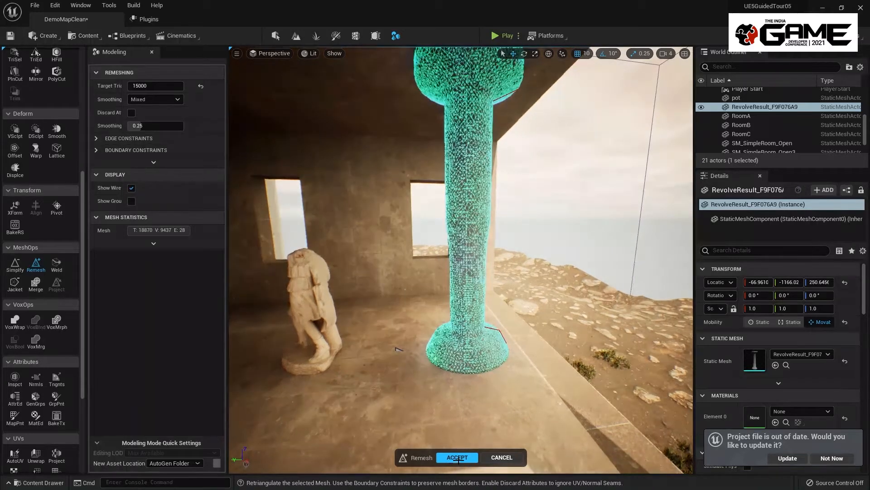
{"action": "left_click", "coordinate": [459, 458]}
{"action": "right_click_drag", "start_coordinate": [507, 199], "coordinate": [504, 217]}
- Generate the column's UVs with UV Projection set to Cylinder, after a brief look at AutoUV
{"action": "scroll", "coordinate": [36, 408], "scroll_direction": "down", "scroll_amount": 3}
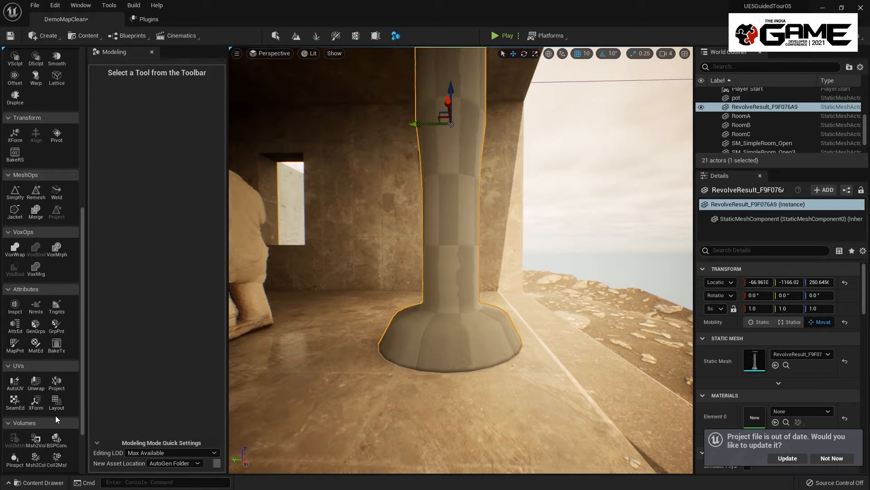
{"action": "left_click", "coordinate": [14, 383]}
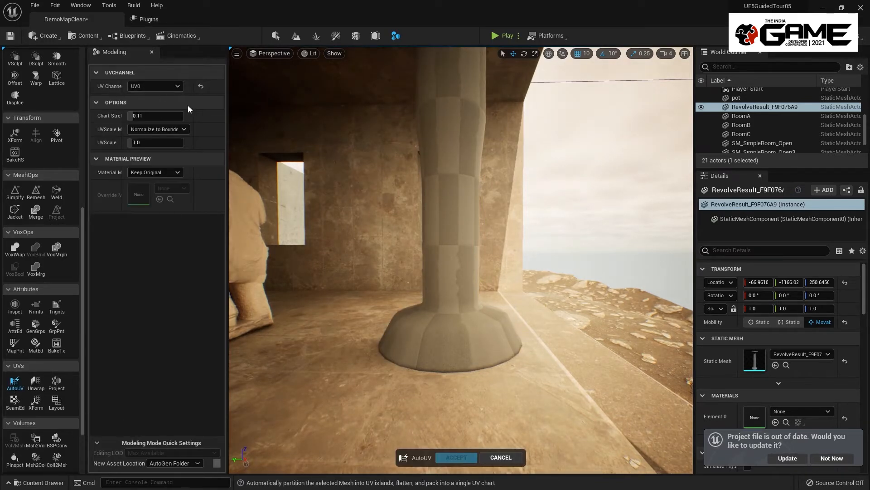
{"action": "left_click", "coordinate": [55, 387]}
{"action": "left_click", "coordinate": [145, 75]}
{"action": "left_click", "coordinate": [149, 76]}
{"action": "left_click", "coordinate": [154, 86]}
{"action": "left_click", "coordinate": [141, 105]}
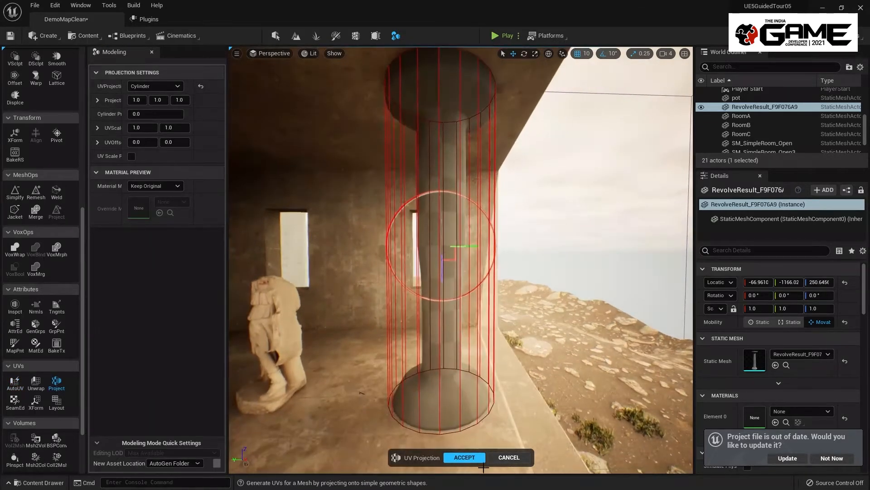
{"action": "left_click", "coordinate": [465, 457]}
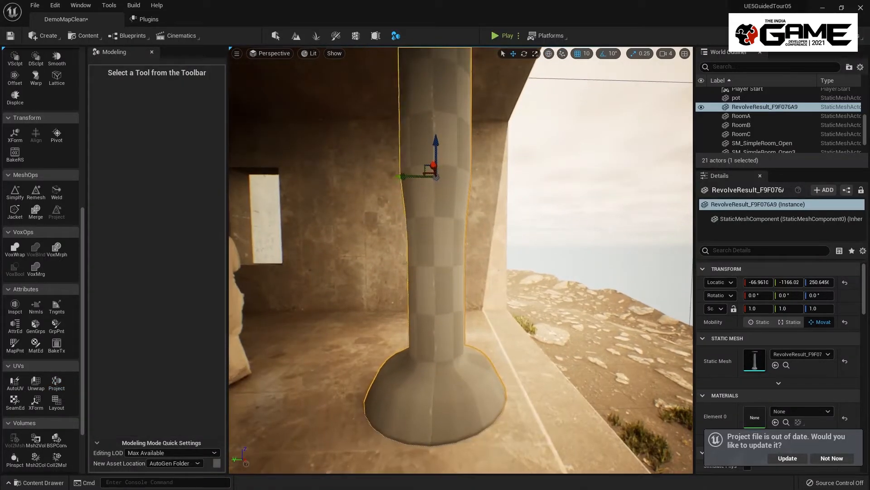
- Apply the Dirty_Brick_Floor material from the Megascans surfaces to the column
{"action": "key", "text": "ctrl+space"}
{"action": "left_click_drag", "start_coordinate": [177, 286], "coordinate": [482, 210]}
{"action": "mouse_move", "coordinate": [481, 252]}
{"action": "right_mouse_down"}
{"action": "mouse_move", "coordinate": [481, 222]}
{"action": "mouse_move", "coordinate": [480, 277]}
{"action": "mouse_move", "coordinate": [481, 251]}
{"action": "right_mouse_up"}
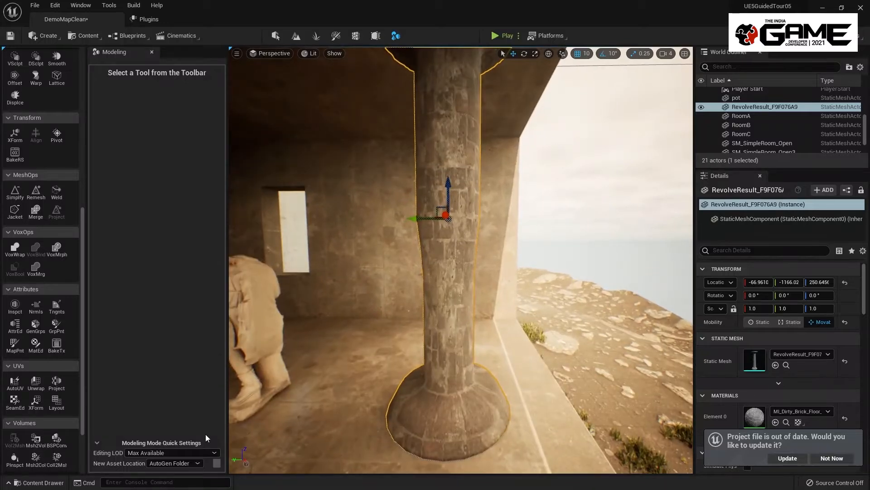
- Start another cylinder UV projection on the column and set its UV scale to 4.0 by 4.0
{"action": "scroll", "coordinate": [61, 427], "scroll_direction": "down", "scroll_amount": 4}
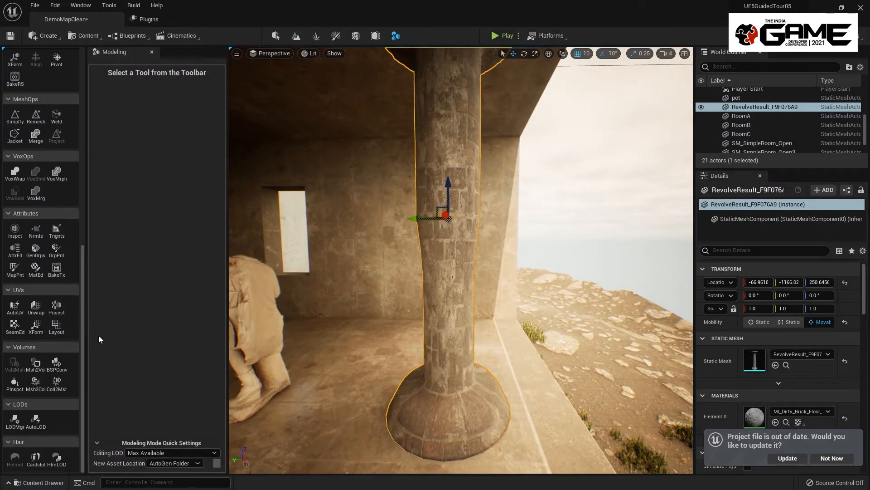
{"action": "left_click", "coordinate": [56, 305]}
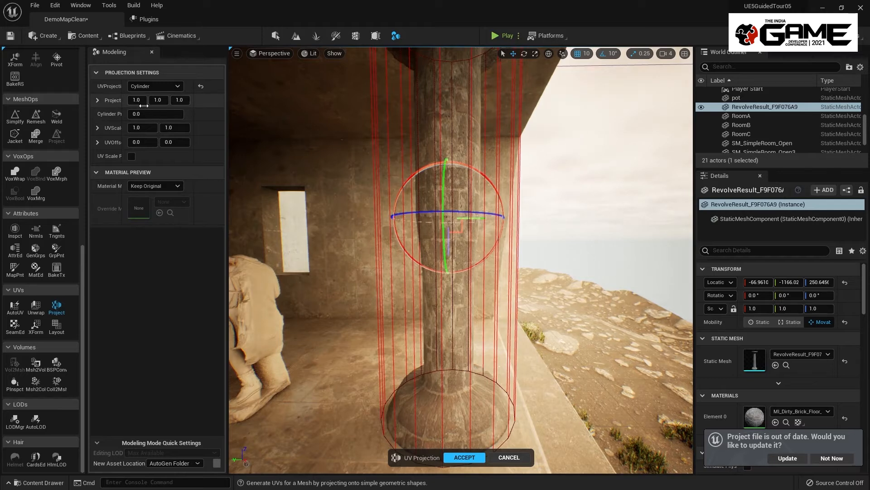
{"action": "left_click", "coordinate": [141, 128]}
{"action": "type", "text": "4"}
{"action": "key", "text": "Tab"}
{"action": "type", "text": "4"}
{"action": "key", "text": "Return"}
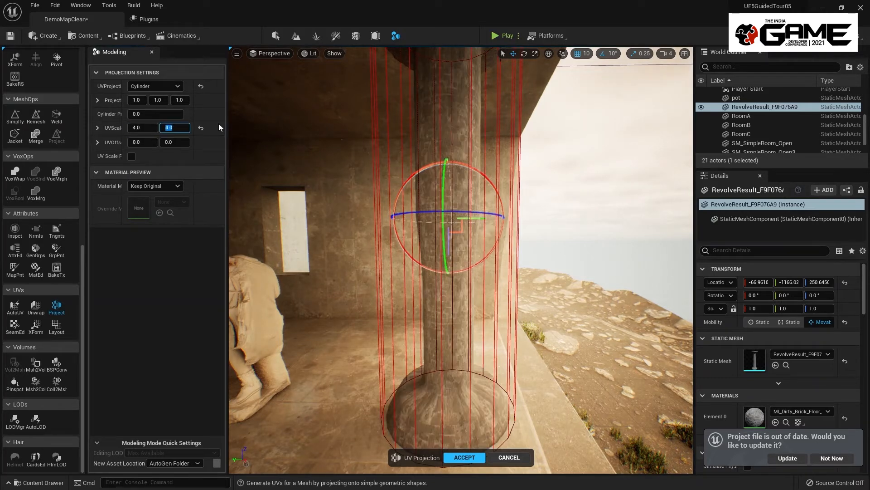
- Set the projection's UV scale to 2.0 by 2.0, accept it, and view the brick texture on the column up close
{"action": "left_click", "coordinate": [140, 128]}
{"action": "type", "text": "2"}
{"action": "key", "text": "Return"}
{"action": "type", "text": "2"}
{"action": "key", "text": "Return"}
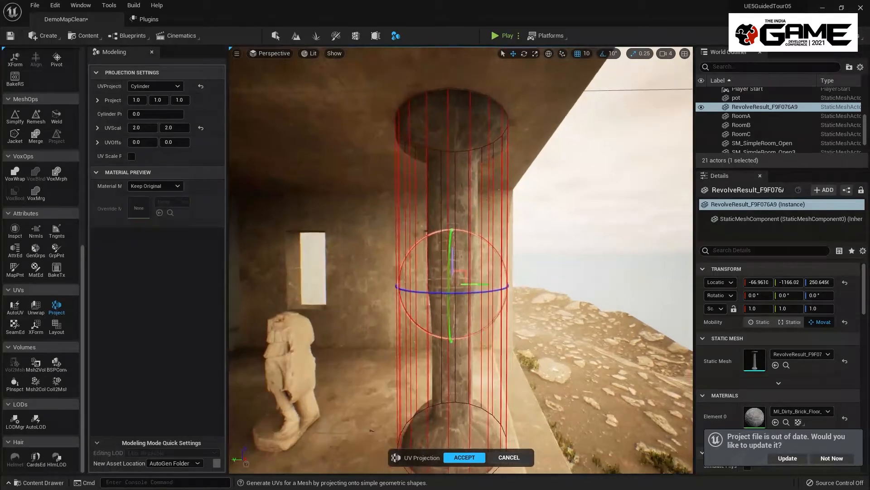
{"action": "left_click", "coordinate": [465, 457]}
{"action": "right_click_drag", "start_coordinate": [498, 182], "coordinate": [509, 208]}
{"action": "key", "text": "w"}
{"action": "key", "text": "a"}
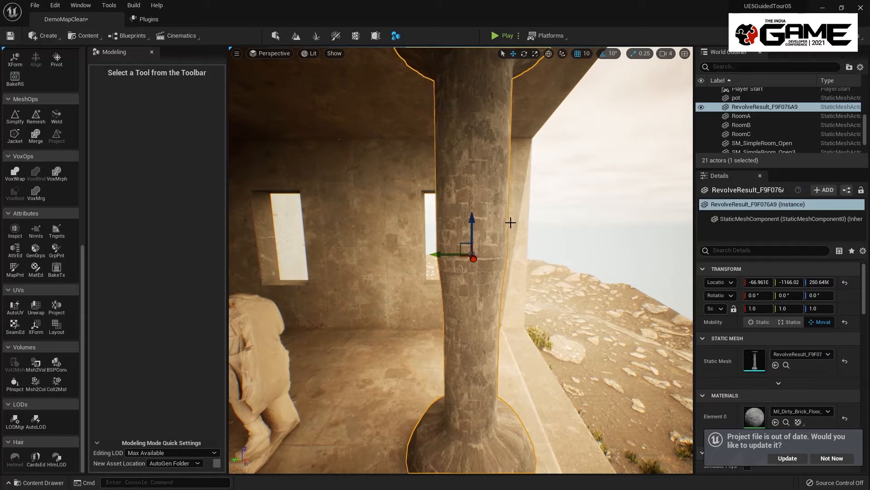
- Start the Displace tool on the column and inspect its Perlin Noise displacement up close
{"action": "scroll", "coordinate": [48, 183], "scroll_direction": "up", "scroll_amount": 8}
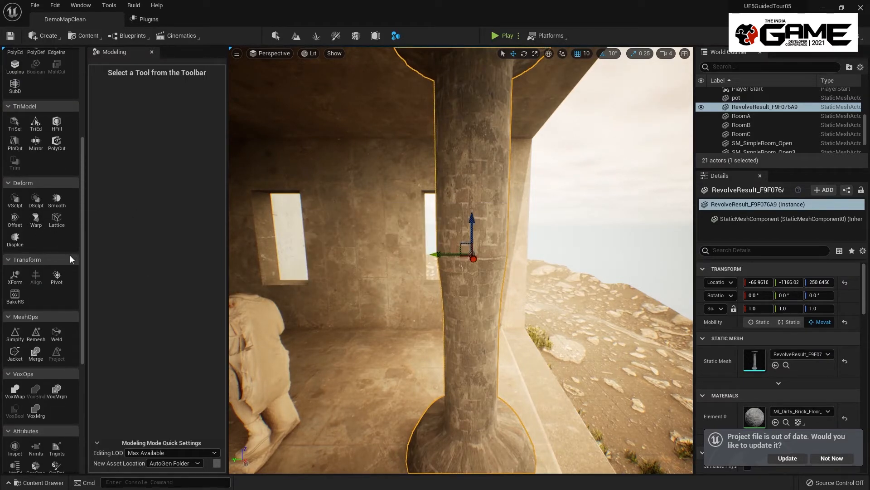
{"action": "left_click", "coordinate": [15, 238]}
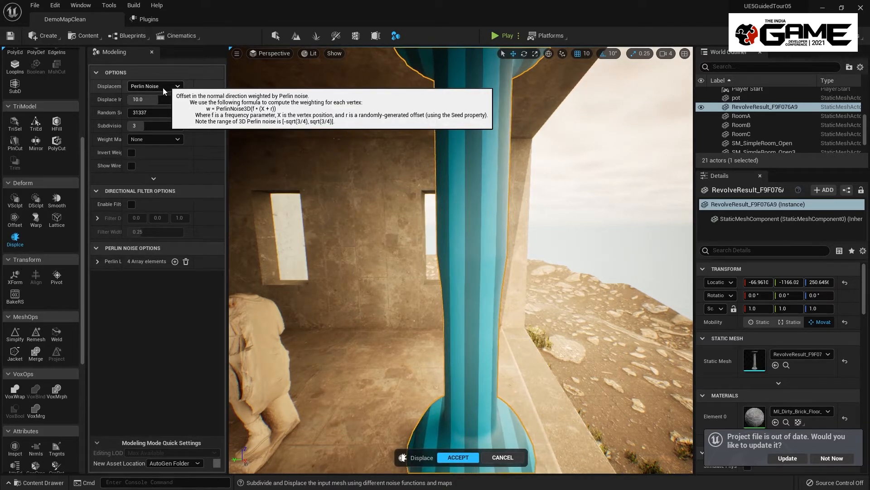
{"action": "mouse_move", "coordinate": [335, 190]}
{"action": "right_mouse_down"}
{"action": "mouse_move", "coordinate": [347, 136]}
{"action": "mouse_move", "coordinate": [347, 234]}
{"action": "mouse_move", "coordinate": [346, 181]}
{"action": "right_mouse_up"}
{"action": "key", "text": "w"}
{"action": "key", "text": "s"}
{"action": "key", "text": "q"}
{"action": "key", "text": "w"}
{"action": "key", "text": "s"}
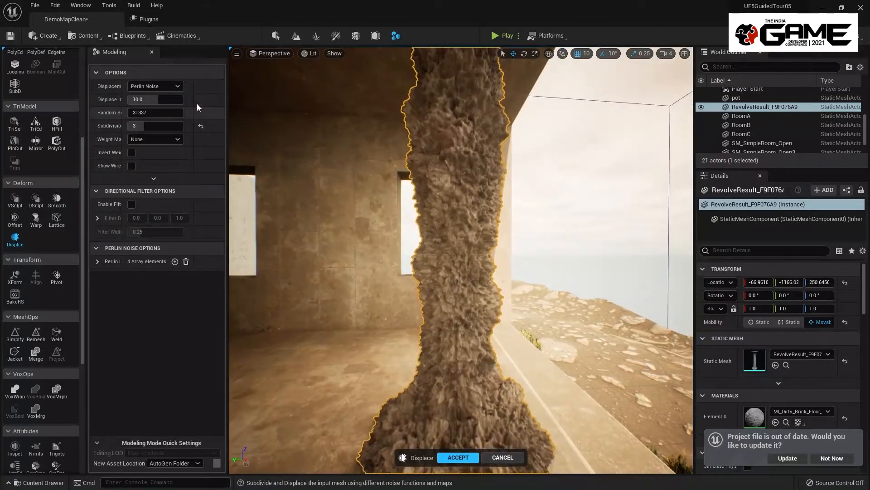
- Switch the displacement type to Texture2D Map and assign T_DirtyBrickFloor_vddjfbn_8K_ORDp as the column's displacement map
{"action": "left_click", "coordinate": [153, 86]}
{"action": "left_click", "coordinate": [156, 107]}
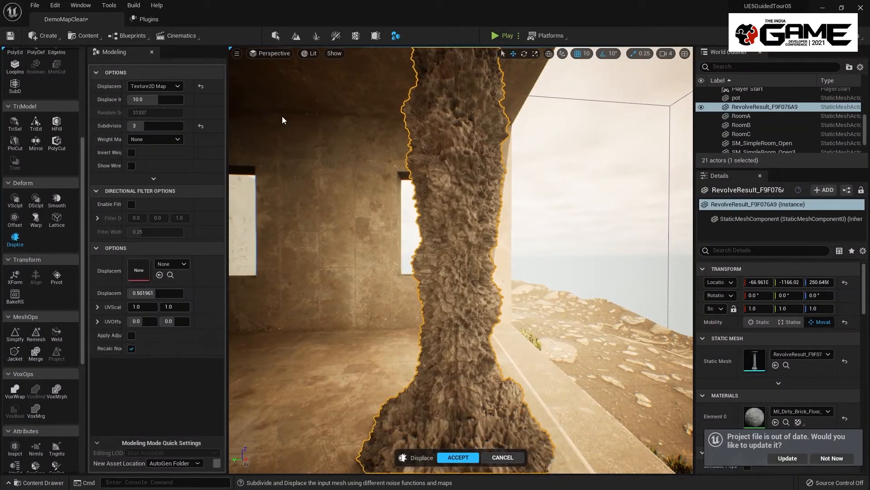
{"action": "key", "text": "ctrl+space"}
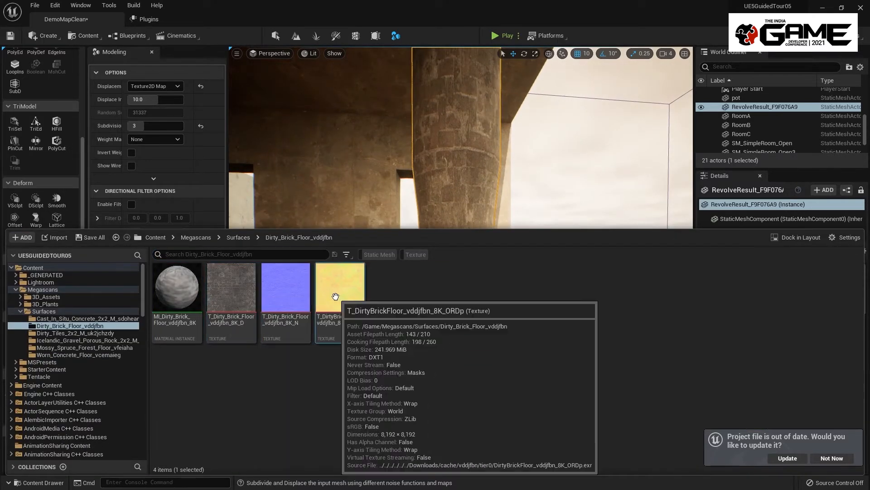
{"action": "left_click", "coordinate": [380, 203]}
{"action": "right_click_drag", "start_coordinate": [369, 210], "coordinate": [369, 210]}
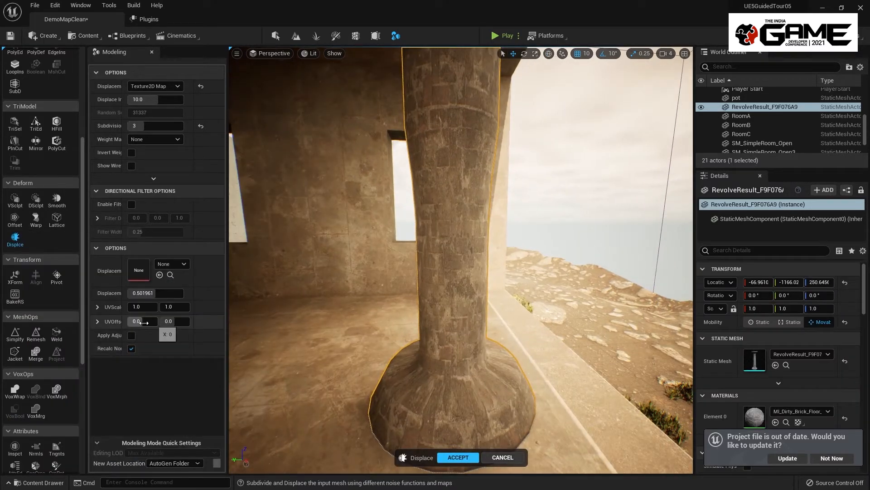
{"action": "left_click", "coordinate": [159, 275]}
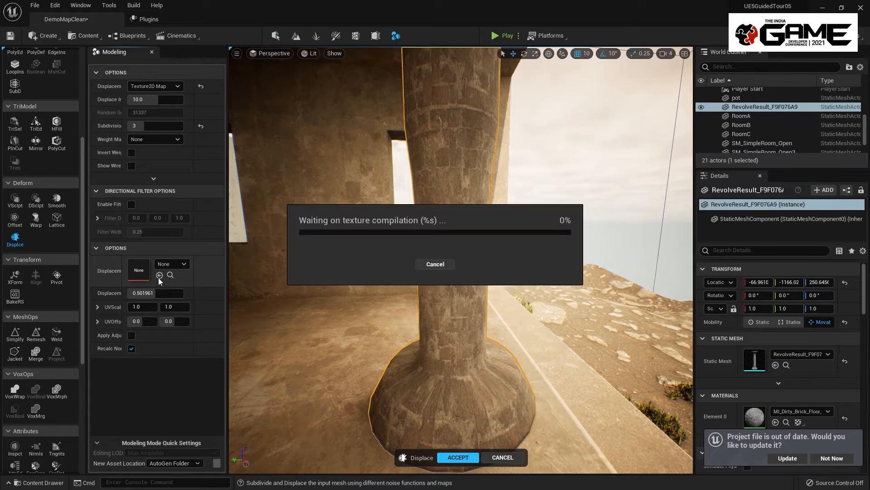
- Set the displace intensity to 5.0 and accept the brick displacement on the column
{"action": "right_click_drag", "start_coordinate": [453, 254], "coordinate": [443, 173]}
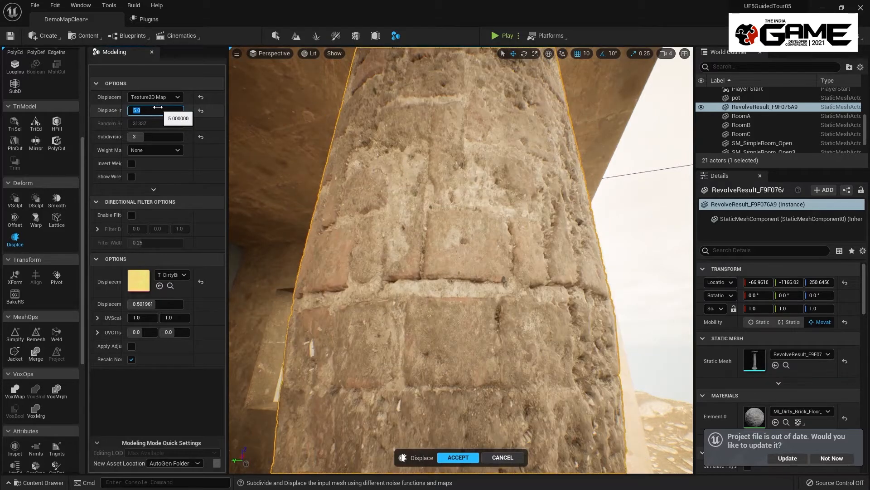
{"action": "mouse_move", "coordinate": [406, 251]}
{"action": "right_mouse_down"}
{"action": "mouse_move", "coordinate": [403, 228]}
{"action": "mouse_move", "coordinate": [400, 249]}
{"action": "right_mouse_up"}
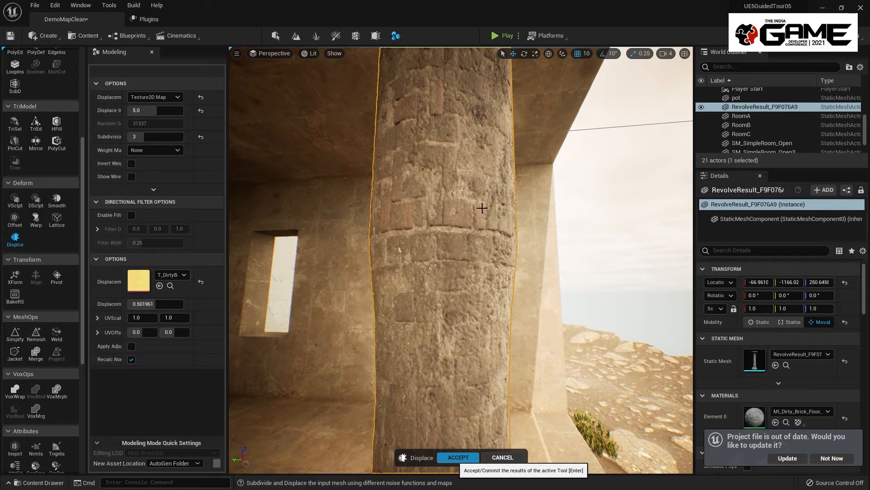
{"action": "key", "text": "Return"}
- Examine the displaced column's mesh density in Wireframe view from several distances and return to Lit view
{"action": "right_click_drag", "start_coordinate": [498, 183], "coordinate": [499, 143]}
{"action": "key", "text": "s"}
{"action": "right_click_drag", "start_coordinate": [505, 280], "coordinate": [535, 253]}
{"action": "key", "text": "alt+2"}
{"action": "key", "text": "w"}
{"action": "key", "text": "s"}
{"action": "key", "text": "w"}
{"action": "key", "text": "s"}
{"action": "key", "text": "w"}
{"action": "key", "text": "s"}
{"action": "key", "text": "q"}
{"action": "key", "text": "s"}
{"action": "key", "text": "s"}
{"action": "key", "text": "a"}
{"action": "key", "text": "alt+4"}
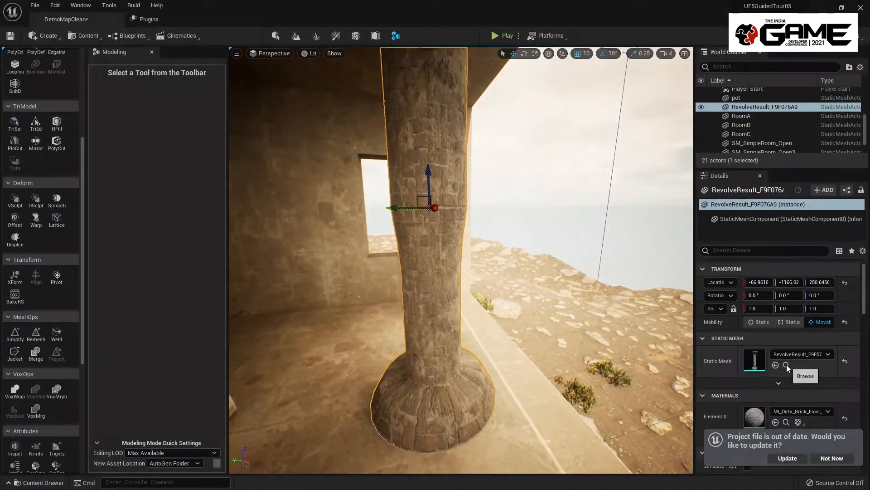
- Locate the column's static mesh asset in the project content and decline the project file update
{"action": "left_click", "coordinate": [787, 365]}
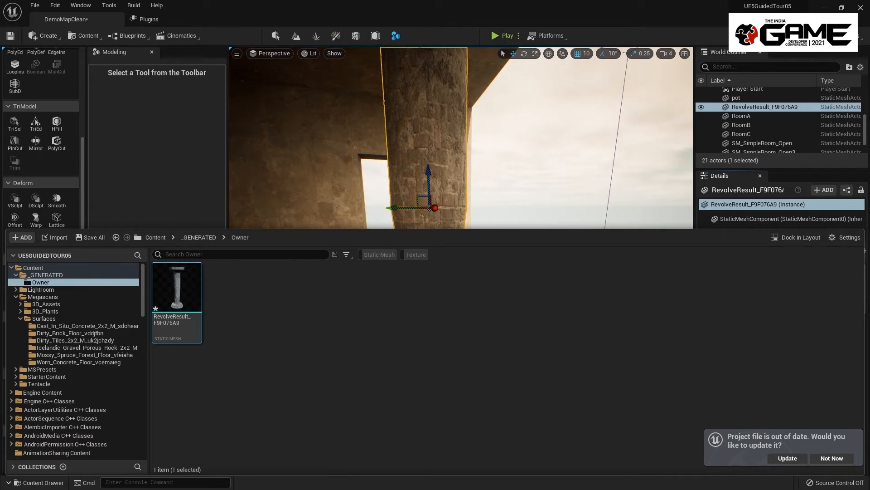
{"action": "left_click", "coordinate": [833, 461]}
- Duplicate the column twice along the X axis to form a row of three in the room's opening
{"action": "key", "text": "s"}
{"action": "right_click_drag", "start_coordinate": [521, 277], "coordinate": [521, 253]}
{"action": "key", "text": "a"}
{"action": "mouse_move", "coordinate": [332, 245]}
{"action": "right_mouse_down"}
{"action": "mouse_move", "coordinate": [367, 233]}
{"action": "mouse_move", "coordinate": [395, 243]}
{"action": "mouse_move", "coordinate": [337, 213]}
{"action": "mouse_move", "coordinate": [347, 235]}
{"action": "right_mouse_up"}
{"action": "right_click_drag", "start_coordinate": [431, 291], "coordinate": [458, 290]}
{"action": "left_click_drag", "start_coordinate": [397, 244], "coordinate": [507, 245], "text": "alt"}
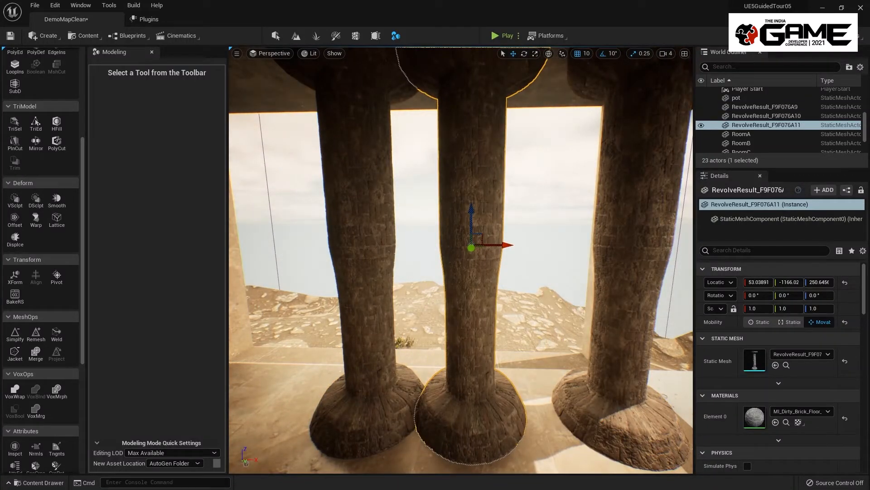
- Turn on the frame rate display with the console command stat fps and view the three columns
{"action": "type", "text": "fstat fps"}
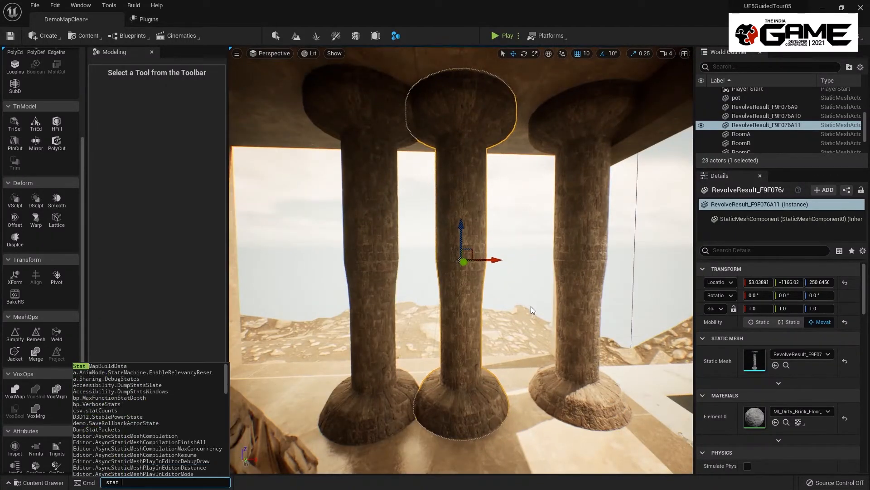
{"action": "key", "text": "Return"}
{"action": "right_click_drag", "start_coordinate": [510, 380], "coordinate": [521, 334]}
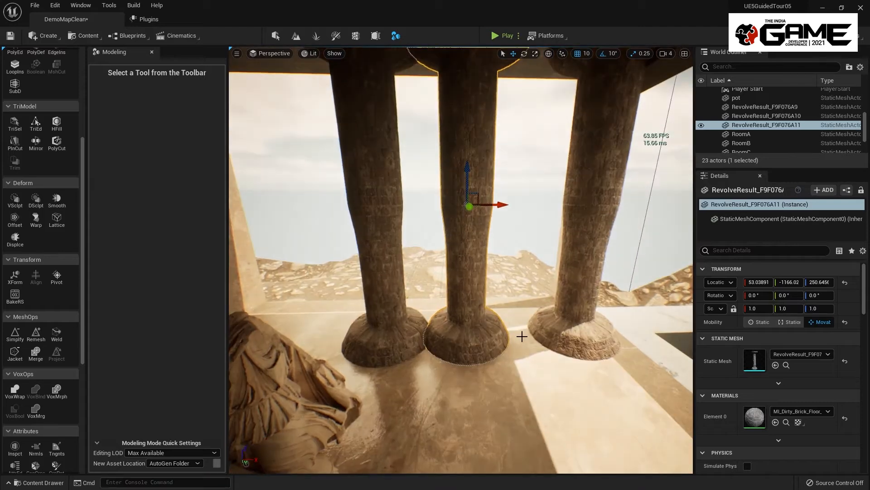
- Select all three columns and duplicate them into a second row outside the room
{"action": "key", "text": "shift+1"}
{"action": "right_click_drag", "start_coordinate": [489, 277], "coordinate": [443, 221]}
{"action": "key", "text": "shift+e"}
{"action": "left_click_drag", "start_coordinate": [326, 248], "coordinate": [418, 256], "text": "alt"}
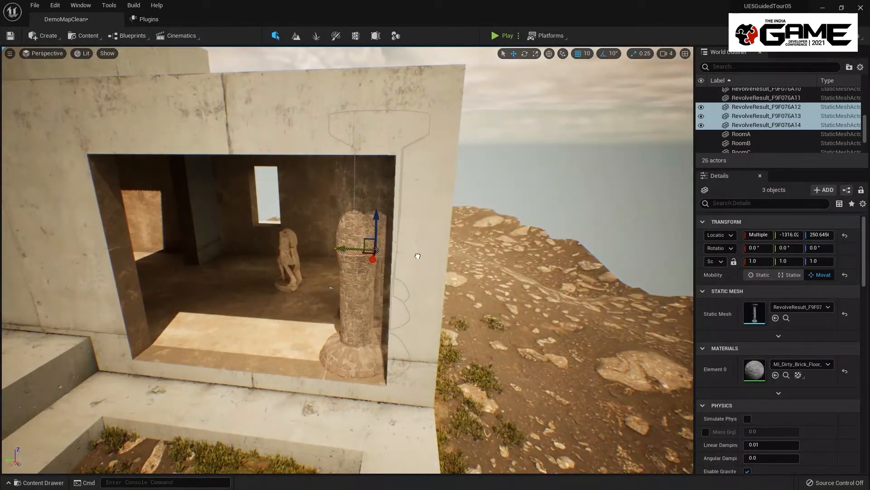
{"action": "left_click_drag", "start_coordinate": [513, 254], "coordinate": [573, 267], "text": "alt"}
{"action": "right_click_drag", "start_coordinate": [516, 248], "coordinate": [532, 254]}
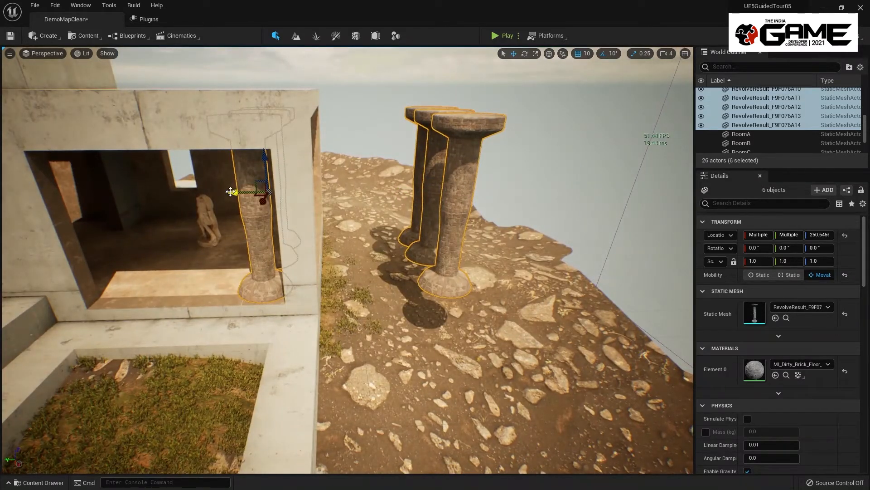
- Duplicate the six columns farther out, and repeat the duplication with all twelve selected to extend the rows
{"action": "left_click_drag", "start_coordinate": [230, 192], "coordinate": [663, 195], "text": "alt"}
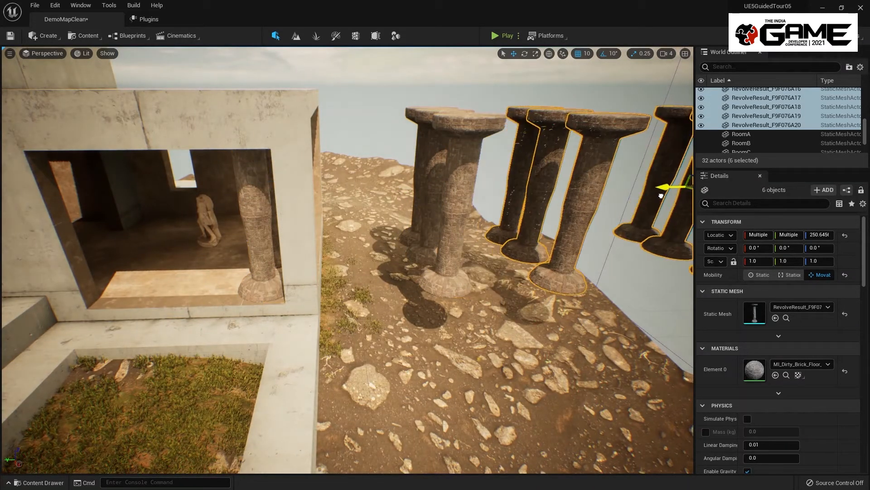
{"action": "right_click_drag", "start_coordinate": [661, 196], "coordinate": [689, 188]}
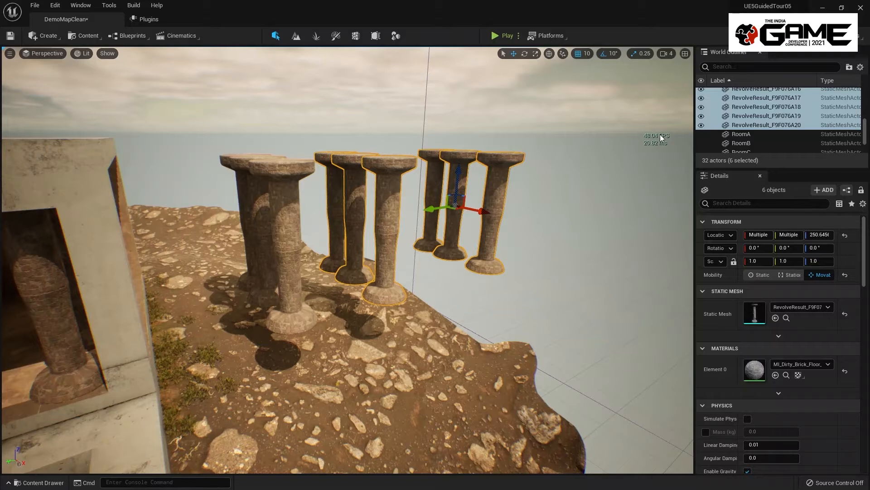
{"action": "key", "text": "shift+e"}
{"action": "right_click_drag", "start_coordinate": [412, 235], "coordinate": [345, 218]}
{"action": "left_click_drag", "start_coordinate": [281, 228], "coordinate": [557, 213], "text": "alt"}
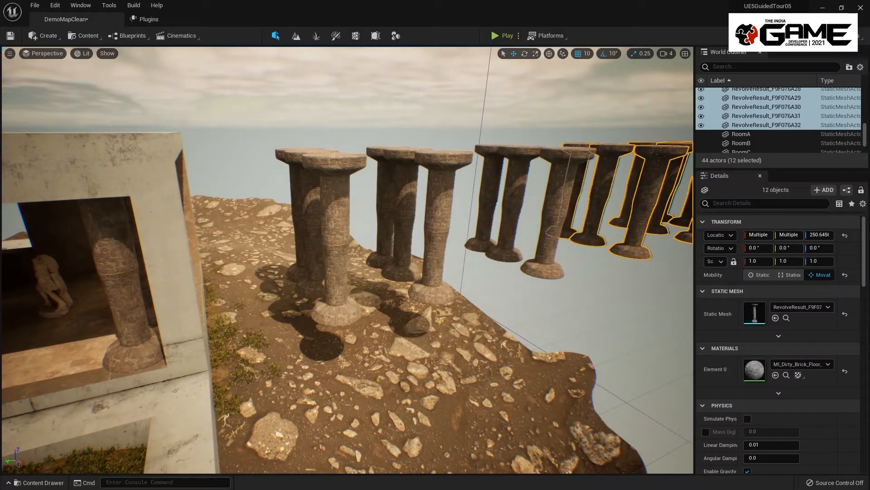
{"action": "mouse_move", "coordinate": [470, 209]}
{"action": "right_mouse_down"}
{"action": "mouse_move", "coordinate": [392, 204]}
{"action": "mouse_move", "coordinate": [470, 208]}
{"action": "right_mouse_up"}
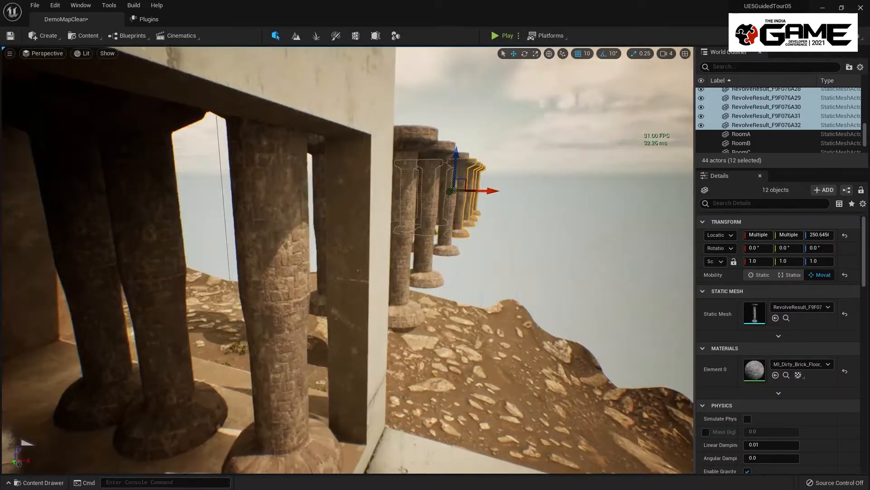
- Hide the editor overlays and check the frame rate while viewing the column rows from inside the room
{"action": "key", "text": "g"}
{"action": "key", "text": "g"}
{"action": "key", "text": "g"}
{"action": "right_click_drag", "start_coordinate": [517, 222], "coordinate": [475, 213]}
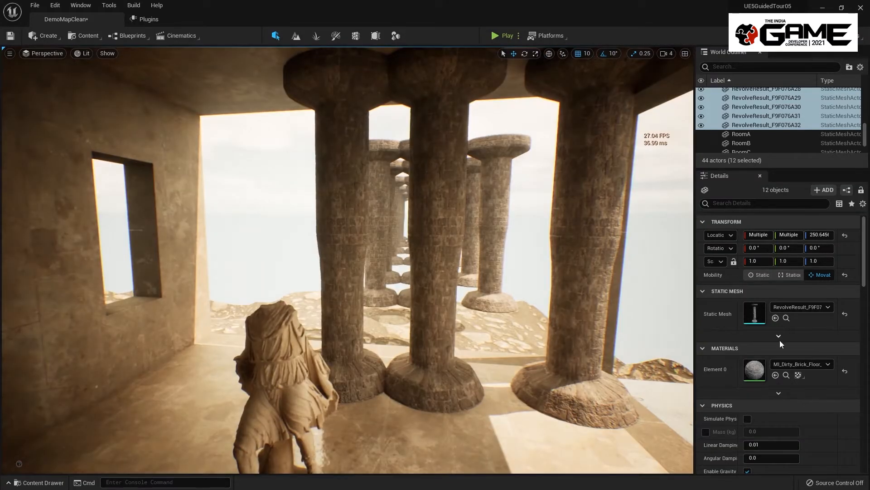
- Open the column's static mesh asset, enable Nanite for it, and apply the changes
{"action": "left_click", "coordinate": [787, 318]}
{"action": "double_click", "coordinate": [175, 274]}
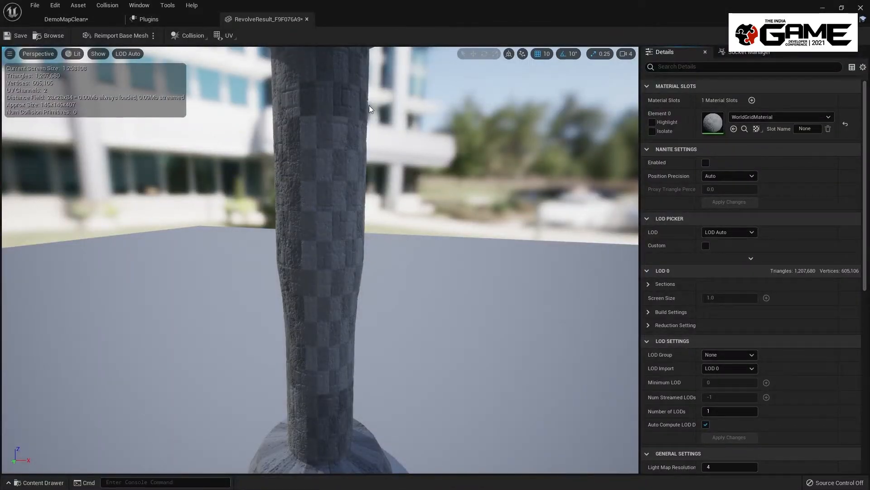
{"action": "left_click", "coordinate": [707, 162]}
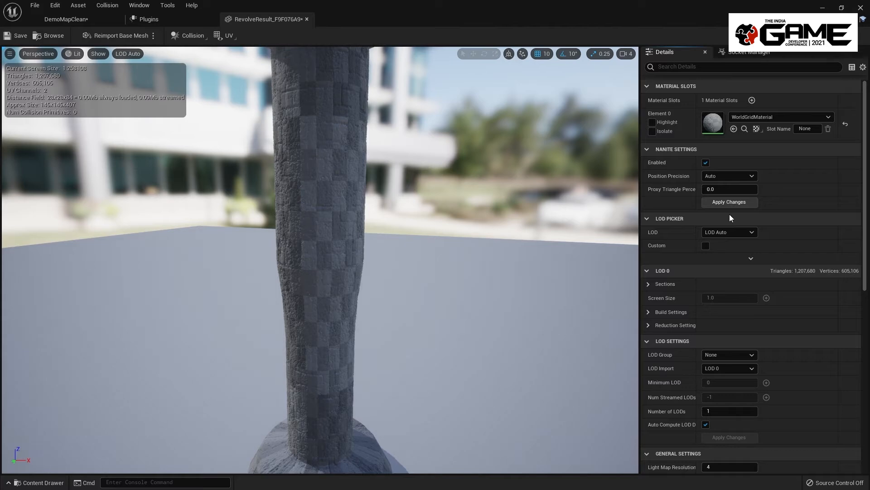
{"action": "left_click", "coordinate": [732, 201]}
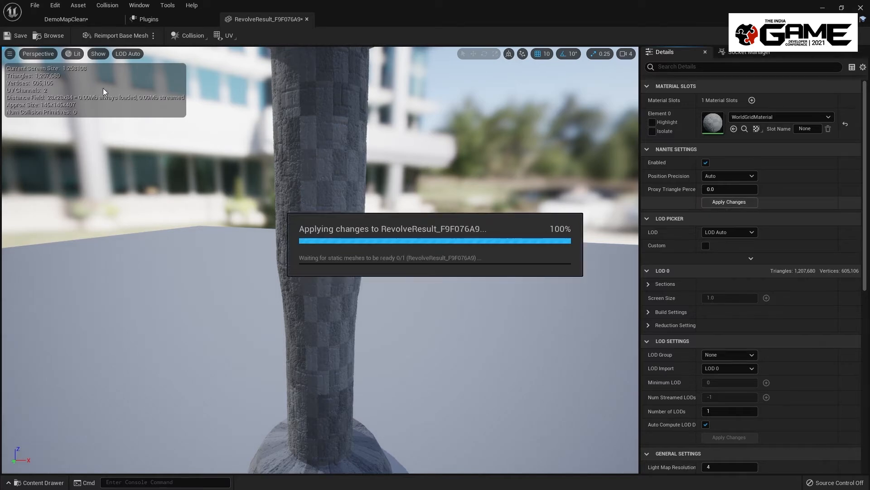
- Return to the DemoMapClean level, view the Nanite columns, and turn off the frame rate display with stat fps
{"action": "left_click", "coordinate": [62, 20]}
{"action": "right_click_drag", "start_coordinate": [347, 260], "coordinate": [358, 191]}
{"action": "key", "text": "d"}
{"action": "key", "text": "s"}
{"action": "key", "text": "a"}
{"action": "key", "text": "grave"}
{"action": "type", "text": "stat fpss"}
- Delete all the column copies except one in the room's opening
{"action": "left_click", "coordinate": [385, 205]}
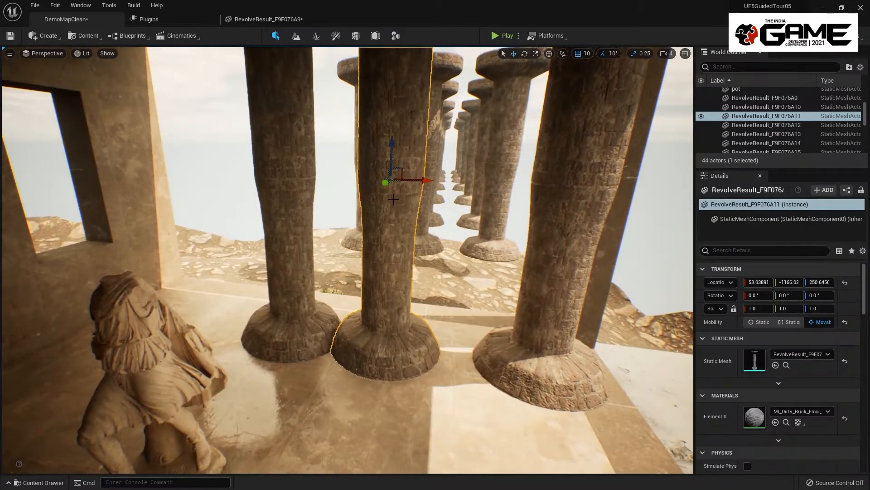
{"action": "key", "text": "shift+e"}
{"action": "key", "text": "Delete"}
{"action": "right_click_drag", "start_coordinate": [388, 220], "coordinate": [359, 252]}
{"action": "key", "text": "s"}
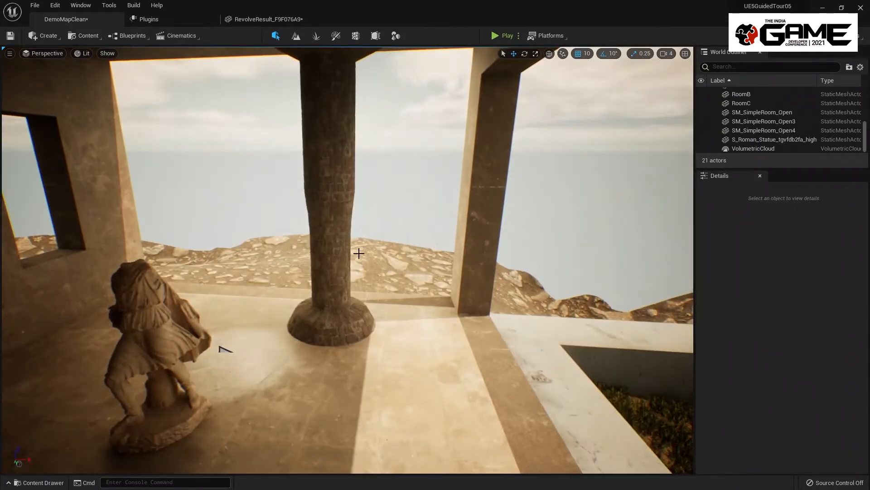
- Move the remaining column sideways in the room's opening and save the level
{"action": "left_click", "coordinate": [359, 314]}
{"action": "left_click_drag", "start_coordinate": [364, 194], "coordinate": [312, 189]}
{"action": "key", "text": "Escape"}
{"action": "mouse_move", "coordinate": [399, 275]}
{"action": "right_mouse_down"}
{"action": "mouse_move", "coordinate": [408, 274]}
{"action": "mouse_move", "coordinate": [395, 277]}
{"action": "right_mouse_up"}
{"action": "key", "text": "ctrl+s"}
{"action": "mouse_move", "coordinate": [387, 247]}
{"action": "right_mouse_down"}
{"action": "mouse_move", "coordinate": [410, 414]}
{"action": "mouse_move", "coordinate": [417, 410]}
{"action": "mouse_move", "coordinate": [370, 249]}
{"action": "right_mouse_up"}
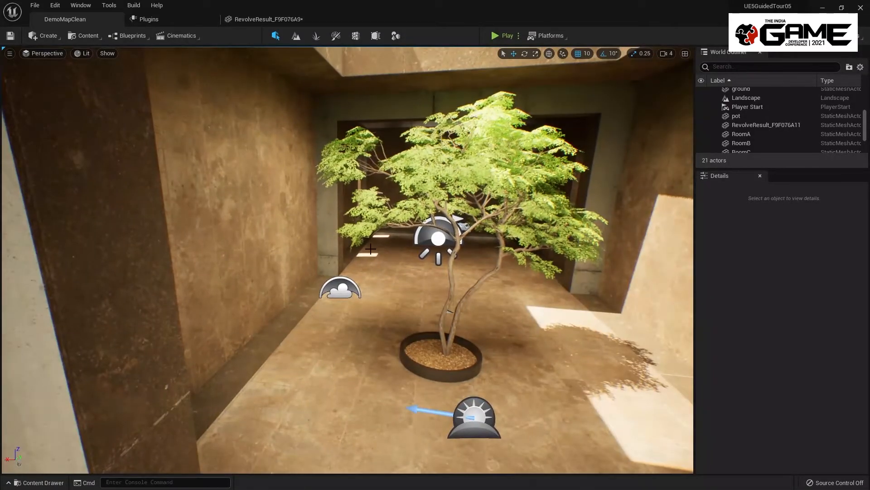
- Filter the project content to static meshes and place SM_TableRound beside the potted tree
{"action": "key", "text": "ctrl+space"}
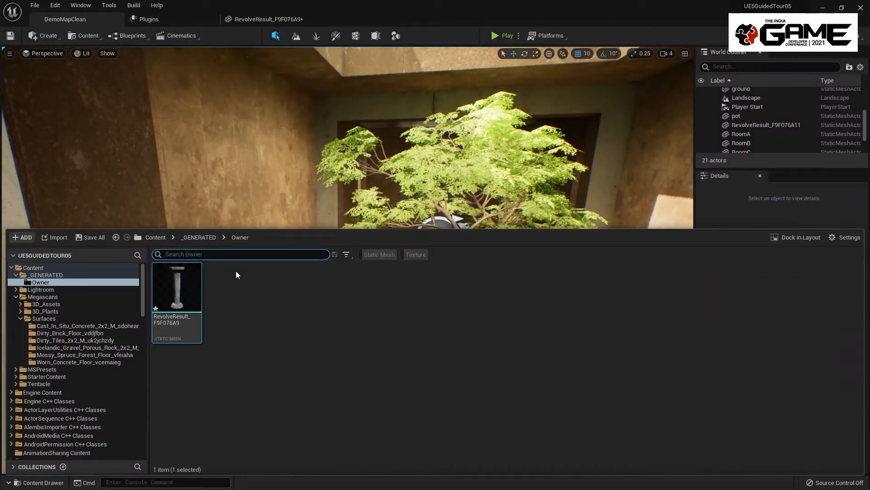
{"action": "left_click", "coordinate": [61, 267]}
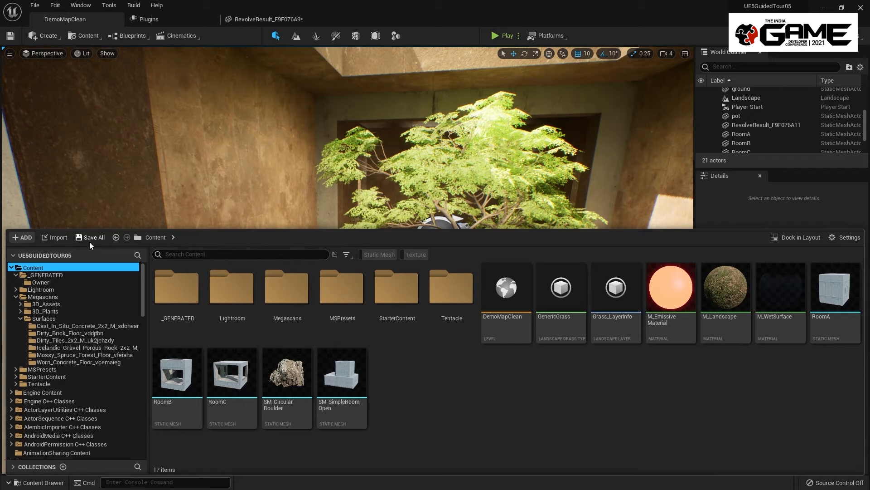
{"action": "left_click", "coordinate": [212, 254]}
{"action": "left_click", "coordinate": [377, 256]}
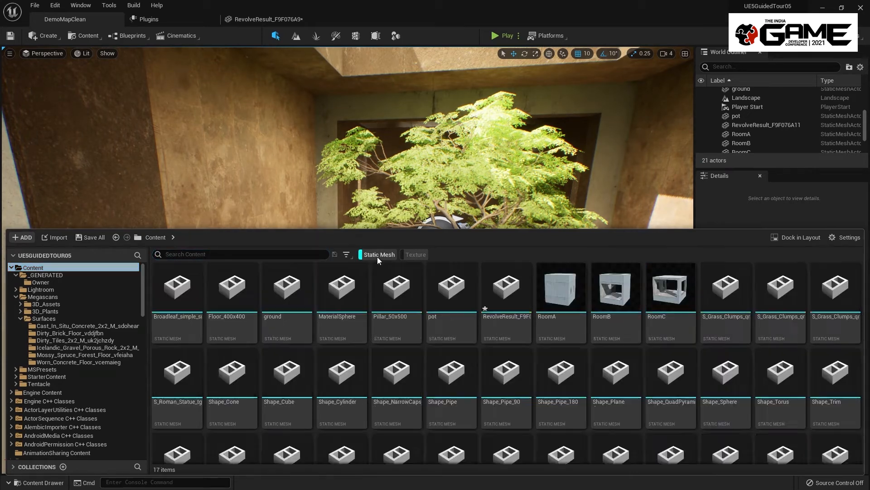
{"action": "scroll", "coordinate": [589, 319], "scroll_direction": "down", "scroll_amount": 10}
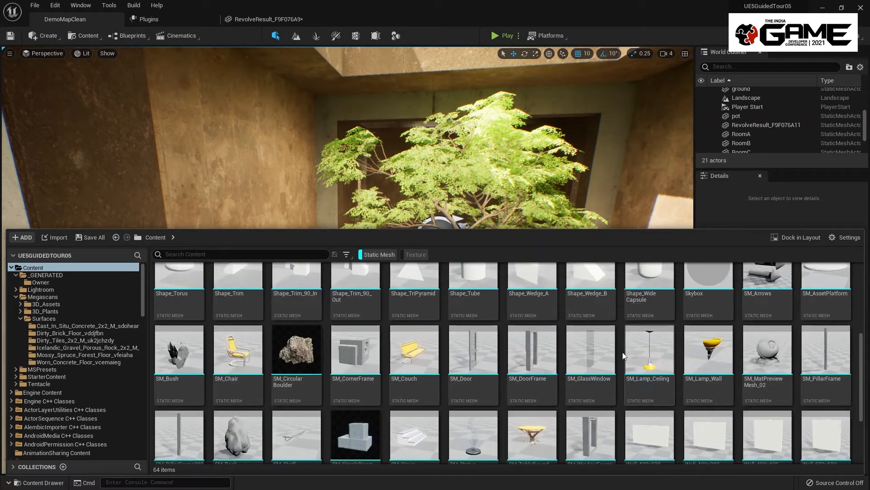
{"action": "scroll", "coordinate": [589, 319], "scroll_direction": "down", "scroll_amount": 5}
{"action": "left_click_drag", "start_coordinate": [530, 354], "coordinate": [357, 320]}
- Scale the round table uniformly to 4.0 and rotate it 90° onto its side
{"action": "left_click", "coordinate": [756, 308]}
{"action": "type", "text": "4"}
{"action": "key", "text": "Return"}
{"action": "right_click_drag", "start_coordinate": [544, 291], "coordinate": [529, 275]}
{"action": "key", "text": "s"}
{"action": "key", "text": "e"}
{"action": "key", "text": "q"}
{"action": "key", "text": "e"}
{"action": "left_click_drag", "start_coordinate": [447, 361], "coordinate": [404, 321]}
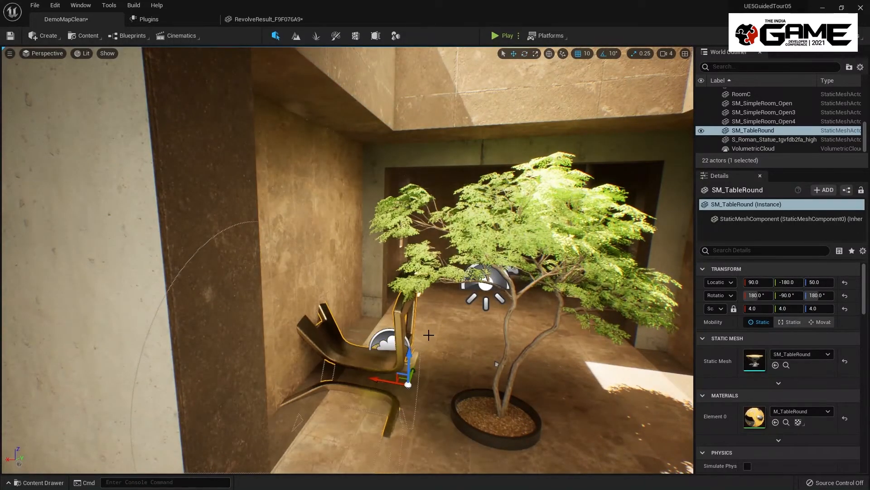
- Raise the round table so it intersects the wall at mid-height
{"action": "left_click_drag", "start_coordinate": [403, 351], "coordinate": [408, 212]}
{"action": "key", "text": "a"}
{"action": "mouse_move", "coordinate": [382, 210]}
{"action": "right_mouse_down"}
{"action": "mouse_move", "coordinate": [389, 194]}
{"action": "mouse_move", "coordinate": [370, 189]}
{"action": "mouse_move", "coordinate": [386, 194]}
{"action": "right_mouse_up"}
{"action": "key", "text": "w"}
{"action": "right_click_drag", "start_coordinate": [259, 165], "coordinate": [310, 270]}
{"action": "key", "text": "s"}
- Select RoomB followed by the round table and start a Boolean operation on them with A - B
{"action": "left_click", "coordinate": [354, 230]}
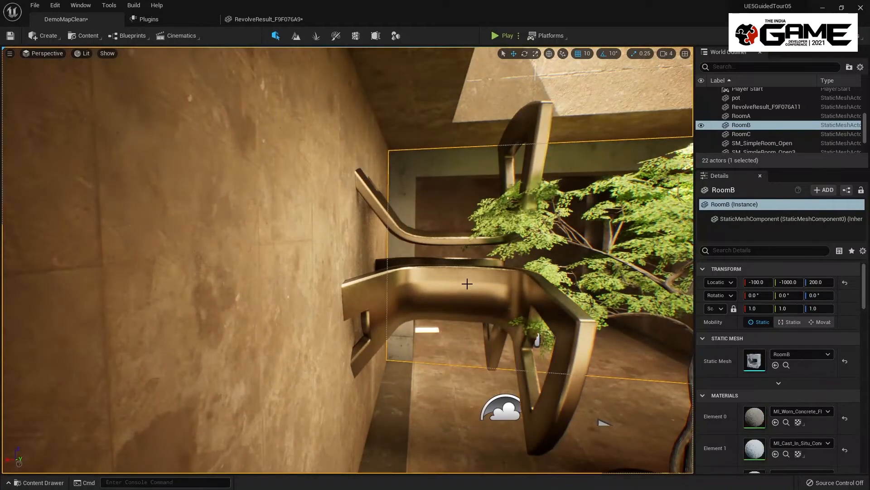
{"action": "left_click", "coordinate": [442, 287], "text": "ctrl"}
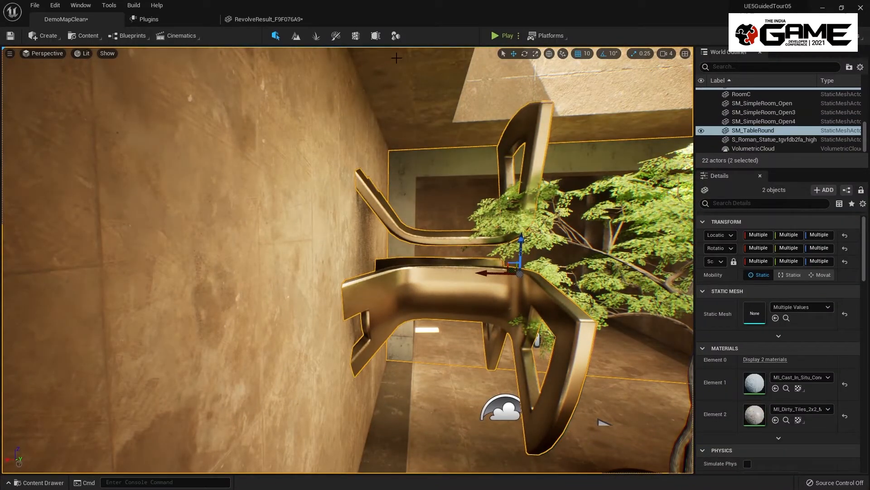
{"action": "left_click", "coordinate": [396, 36]}
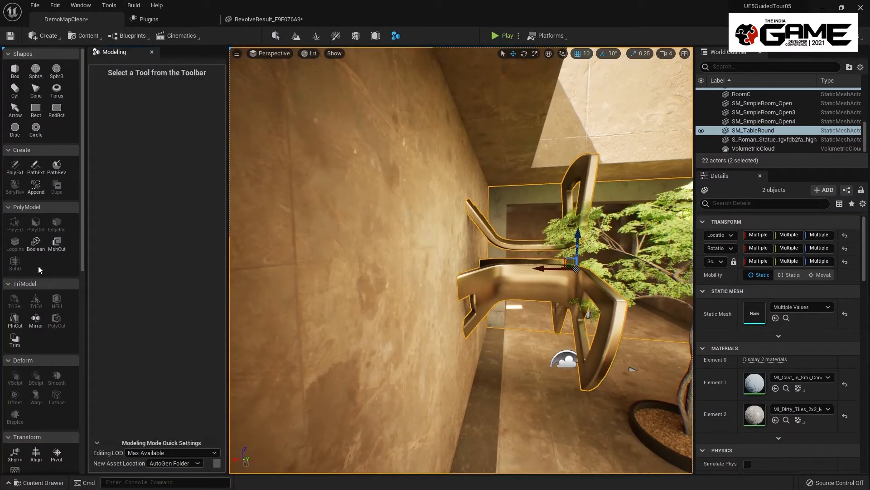
{"action": "left_click", "coordinate": [36, 243]}
- Shift the round table through the wall in the Boolean preview to vary the cut openings, undoing one of the moves
{"action": "right_click_drag", "start_coordinate": [461, 259], "coordinate": [462, 204]}
{"action": "key", "text": "w"}
{"action": "key", "text": "w"}
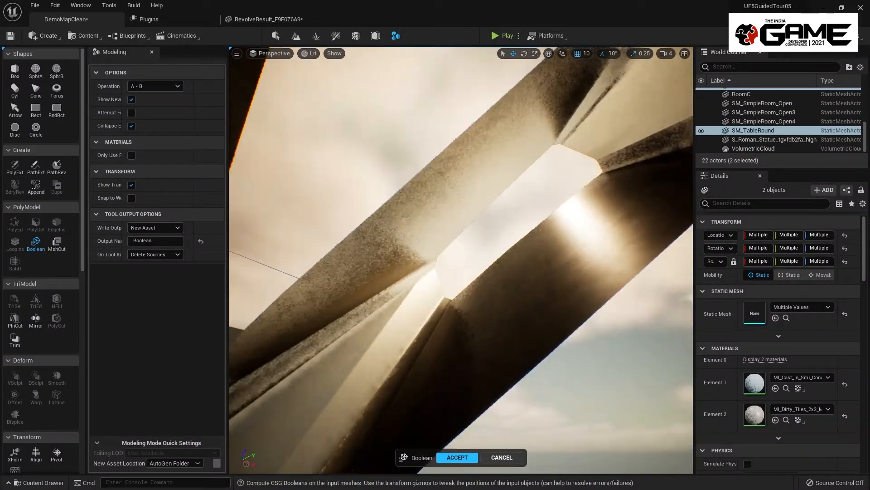
{"action": "key", "text": "f"}
{"action": "key", "text": "f"}
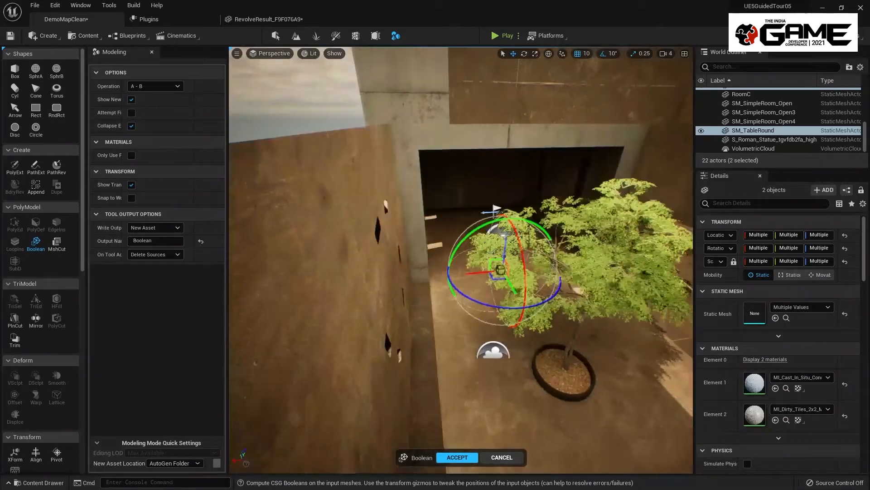
{"action": "left_click_drag", "start_coordinate": [507, 287], "coordinate": [486, 312]}
{"action": "left_click_drag", "start_coordinate": [515, 262], "coordinate": [508, 273]}
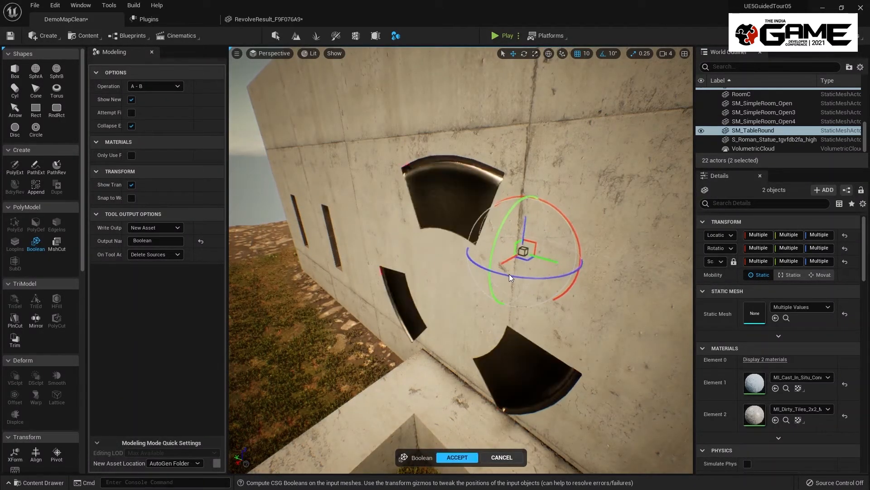
{"action": "left_click_drag", "start_coordinate": [508, 274], "coordinate": [508, 273]}
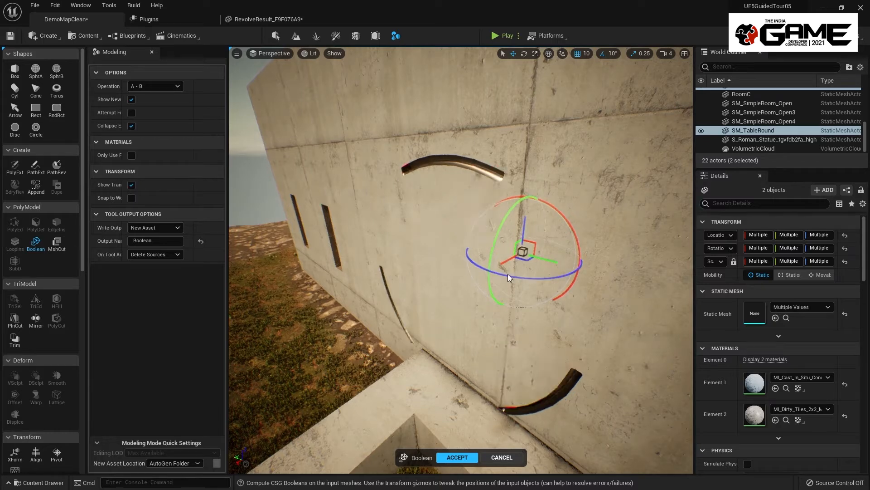
{"action": "key", "text": "ctrl+z"}
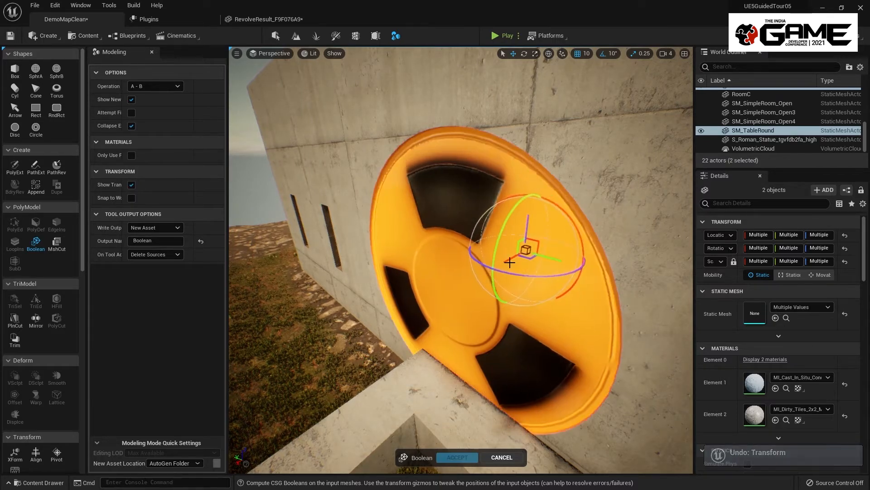
{"action": "left_click_drag", "start_coordinate": [508, 267], "coordinate": [510, 268]}
- Adjust the round table's position from inside the room so it cuts thin curved slots through the wall, and accept the Boolean
{"action": "right_click_drag", "start_coordinate": [420, 283], "coordinate": [580, 282]}
{"action": "key", "text": "w"}
{"action": "key", "text": "s"}
{"action": "key", "text": "s"}
{"action": "left_click_drag", "start_coordinate": [567, 284], "coordinate": [475, 270]}
{"action": "mouse_move", "coordinate": [481, 271]}
{"action": "right_mouse_down"}
{"action": "mouse_move", "coordinate": [469, 260]}
{"action": "mouse_move", "coordinate": [429, 259]}
{"action": "mouse_move", "coordinate": [447, 274]}
{"action": "mouse_move", "coordinate": [480, 268]}
{"action": "right_mouse_up"}
{"action": "key", "text": "w"}
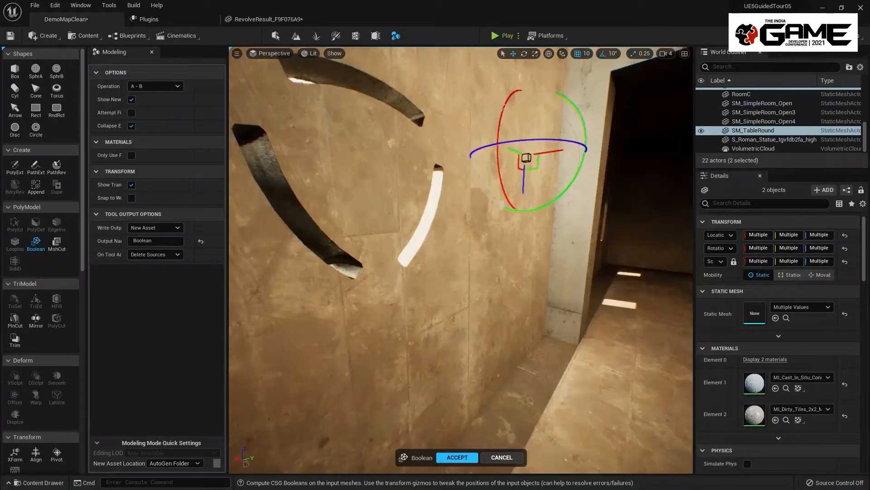
{"action": "left_click", "coordinate": [457, 456]}
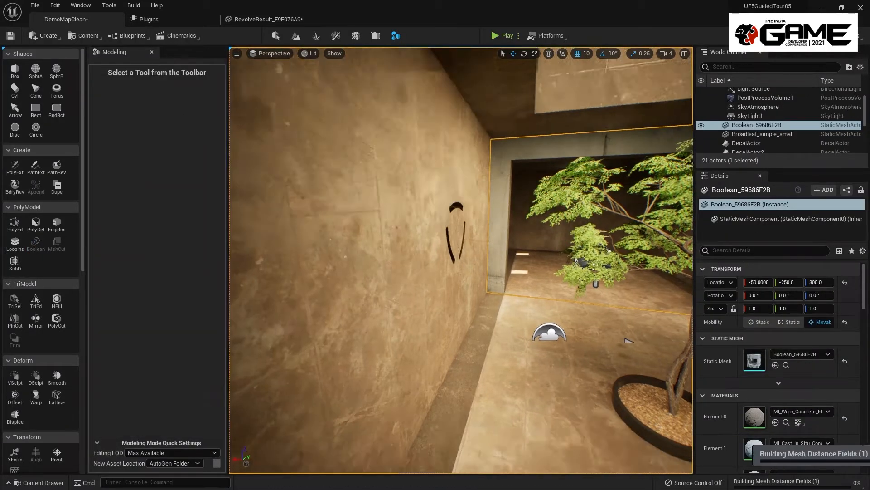
- Examine the curved wall openings and the light they let in from several viewpoints around the potted tree
{"action": "right_click_drag", "start_coordinate": [550, 332], "coordinate": [521, 335]}
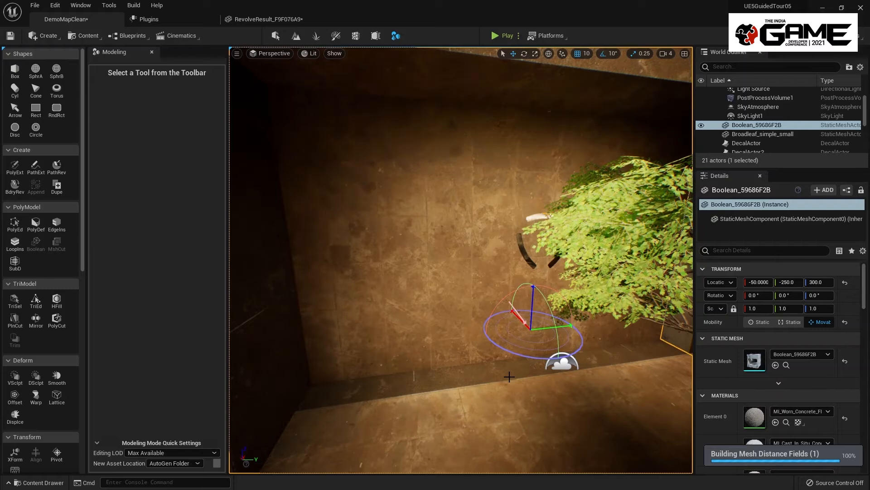
{"action": "right_click_drag", "start_coordinate": [509, 372], "coordinate": [585, 411]}
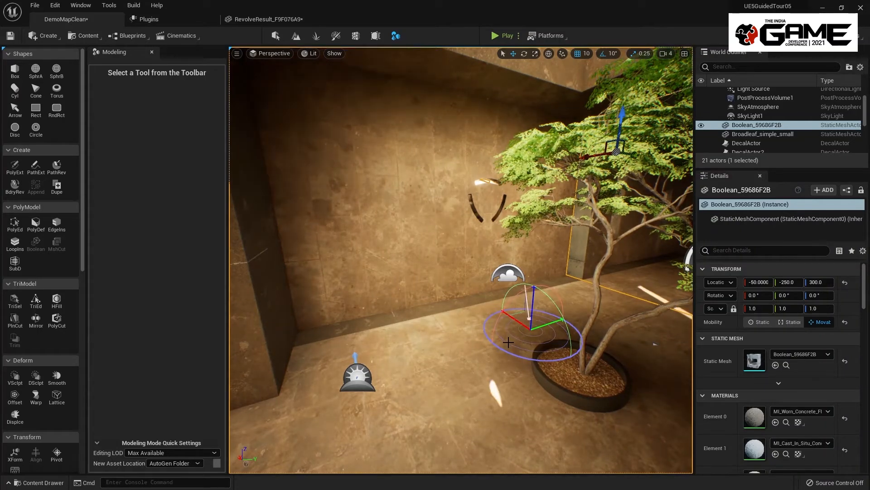
{"action": "key", "text": "w"}
{"action": "right_click_drag", "start_coordinate": [535, 362], "coordinate": [626, 324]}
{"action": "key", "text": "w"}
{"action": "key", "text": "s"}
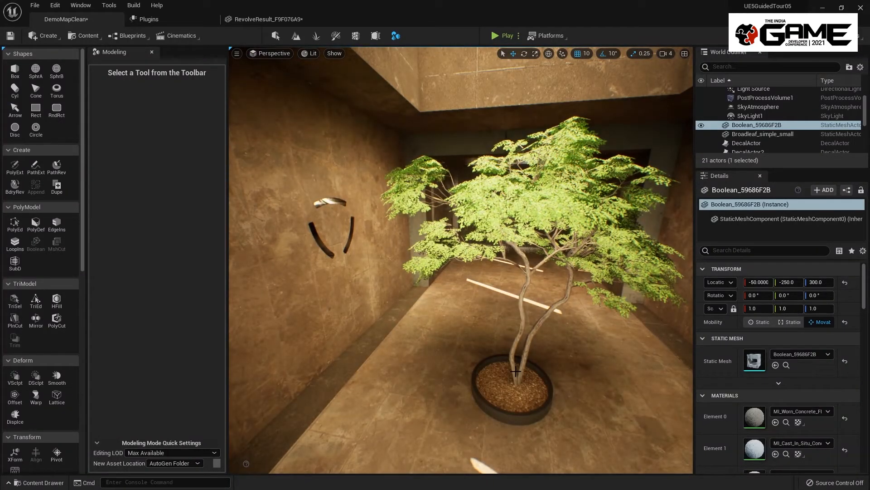
{"action": "key", "text": "s"}
{"action": "right_click_drag", "start_coordinate": [349, 241], "coordinate": [310, 239]}
{"action": "key", "text": "w"}
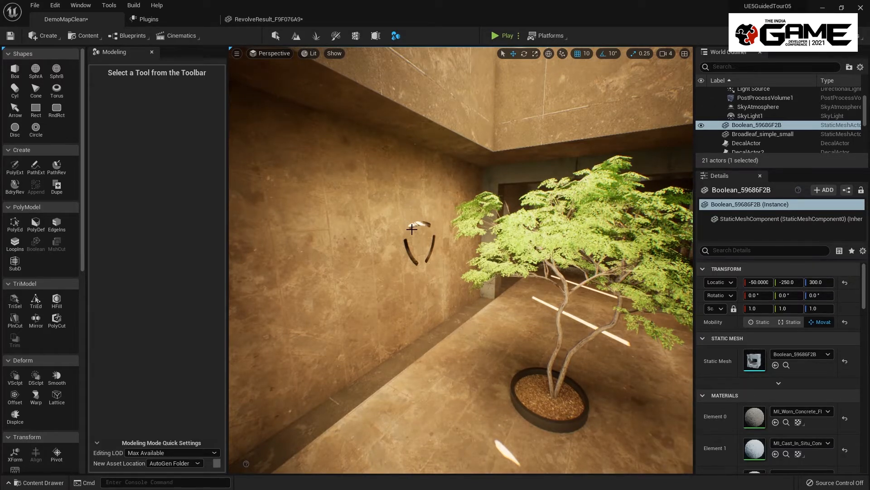
{"action": "mouse_move", "coordinate": [461, 259]}
{"action": "right_mouse_down"}
{"action": "mouse_move", "coordinate": [399, 281]}
{"action": "mouse_move", "coordinate": [429, 258]}
{"action": "mouse_move", "coordinate": [448, 260]}
{"action": "right_mouse_up"}
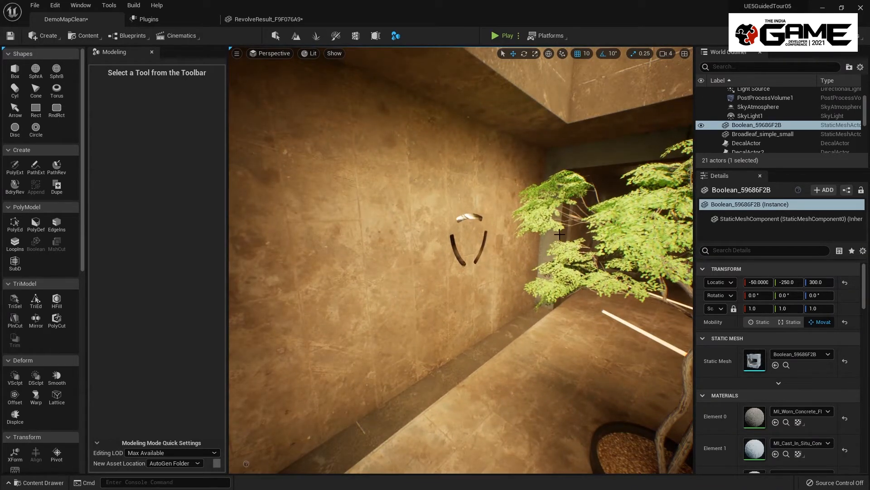
{"action": "right_click_drag", "start_coordinate": [485, 221], "coordinate": [584, 227]}
- Place another SM_TableRound static mesh on the floor beside the potted tree
{"action": "key", "text": "ctrl+space"}
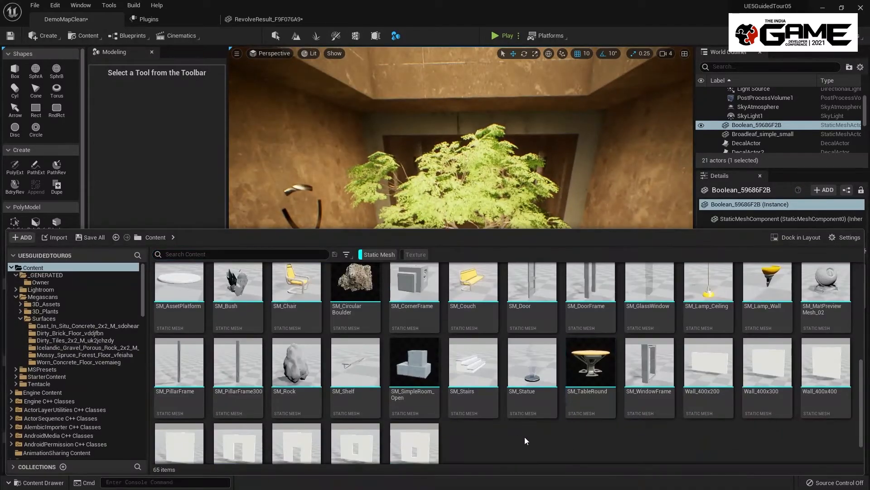
{"action": "scroll", "coordinate": [662, 369], "scroll_direction": "up", "scroll_amount": 6}
{"action": "scroll", "coordinate": [714, 374], "scroll_direction": "down", "scroll_amount": 8}
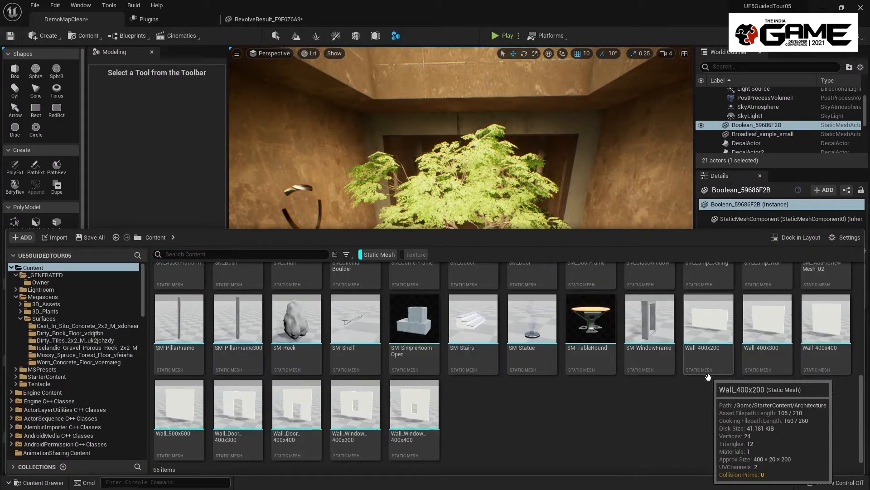
{"action": "left_click_drag", "start_coordinate": [592, 319], "coordinate": [457, 407]}
{"action": "right_click_drag", "start_coordinate": [525, 376], "coordinate": [548, 370]}
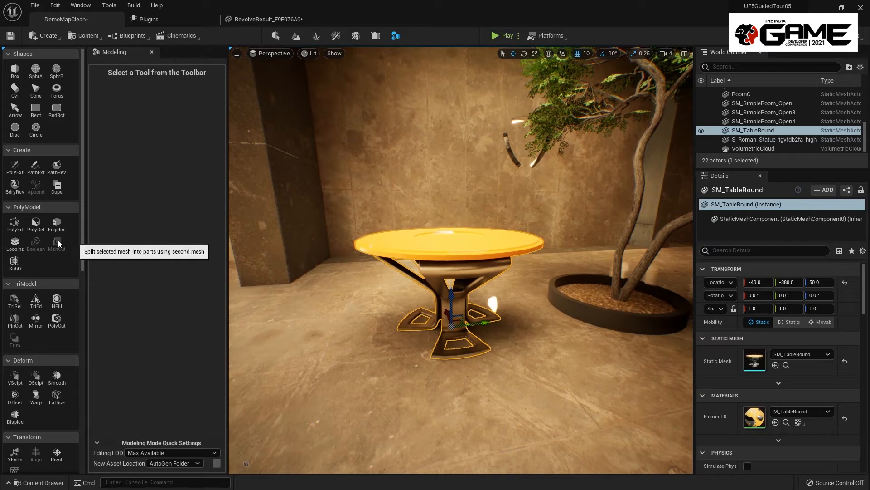
- Start a 5 × 5 × 5 Lattice deformation on the round table and raise the upper control points at one end
{"action": "scroll", "coordinate": [57, 239], "scroll_direction": "down", "scroll_amount": 3}
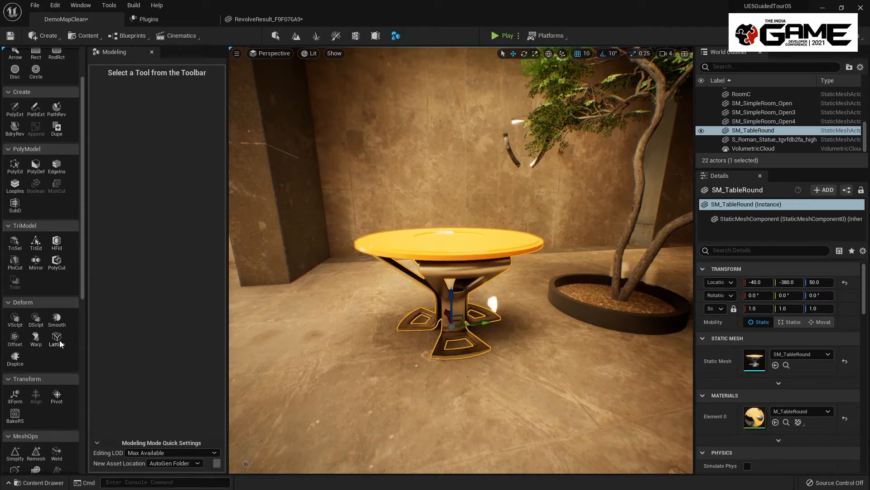
{"action": "left_click", "coordinate": [57, 339]}
{"action": "left_click", "coordinate": [595, 246]}
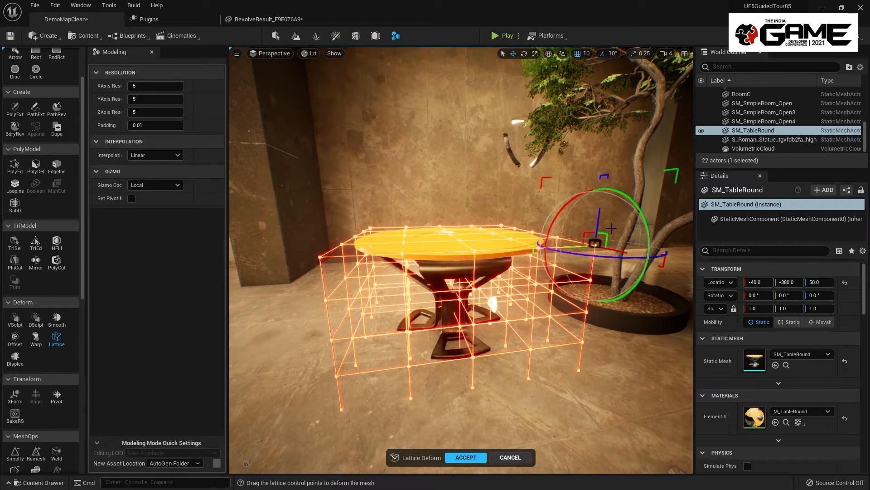
{"action": "left_click_drag", "start_coordinate": [598, 218], "coordinate": [607, 145]}
{"action": "left_click_drag", "start_coordinate": [550, 222], "coordinate": [480, 272]}
{"action": "mouse_move", "coordinate": [512, 213]}
{"action": "left_mouse_down"}
{"action": "mouse_move", "coordinate": [512, 149]}
{"action": "mouse_move", "coordinate": [511, 202]}
{"action": "left_mouse_up"}
- Raise the upper lattice points at the table's opposite end, inspect the curved tabletop, and cancel the Lattice deformation
{"action": "left_click_drag", "start_coordinate": [416, 213], "coordinate": [310, 271]}
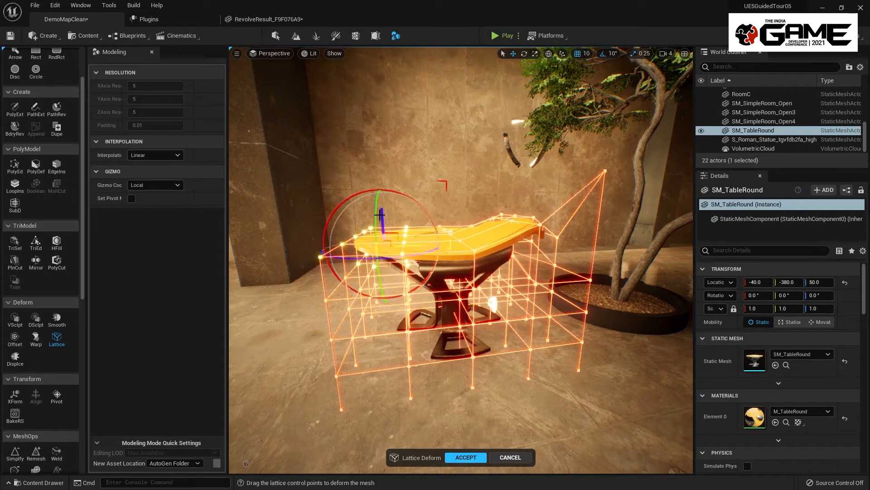
{"action": "left_click_drag", "start_coordinate": [381, 214], "coordinate": [389, 187]}
{"action": "mouse_move", "coordinate": [388, 187]}
{"action": "right_mouse_down"}
{"action": "mouse_move", "coordinate": [381, 204]}
{"action": "mouse_move", "coordinate": [381, 181]}
{"action": "mouse_move", "coordinate": [399, 172]}
{"action": "mouse_move", "coordinate": [386, 181]}
{"action": "right_mouse_up"}
{"action": "left_click_drag", "start_coordinate": [385, 182], "coordinate": [363, 209], "text": "alt"}
{"action": "mouse_move", "coordinate": [474, 271]}
{"action": "left_mouse_down", "text": "alt"}
{"action": "mouse_move", "coordinate": [467, 241]}
{"action": "mouse_move", "coordinate": [474, 271]}
{"action": "left_mouse_up", "text": "alt"}
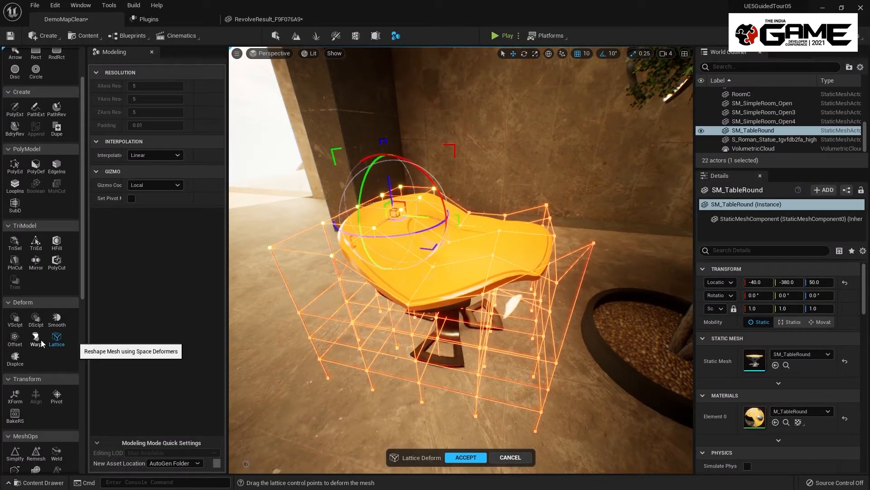
{"action": "right_click_drag", "start_coordinate": [496, 253], "coordinate": [606, 238]}
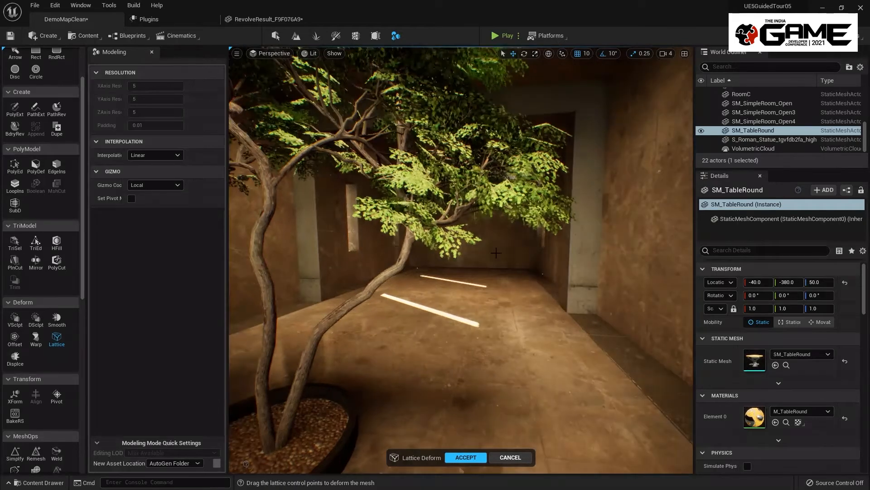
{"action": "right_click_drag", "start_coordinate": [485, 280], "coordinate": [408, 283]}
{"action": "left_click", "coordinate": [521, 458]}
- Duplicate RoomA and move the copy along X to -2240, clear of the building
{"action": "right_click_drag", "start_coordinate": [344, 301], "coordinate": [426, 297]}
{"action": "left_click", "coordinate": [426, 238]}
{"action": "key", "text": "f"}
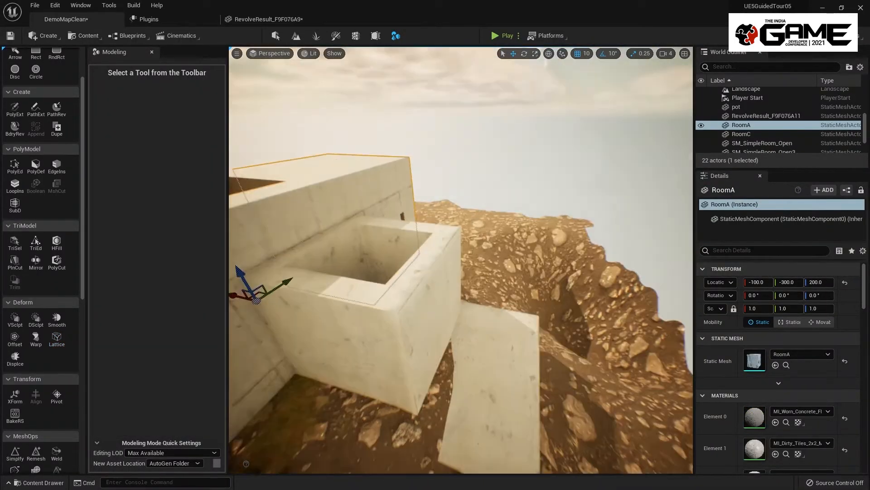
{"action": "right_click_drag", "start_coordinate": [427, 238], "coordinate": [430, 245]}
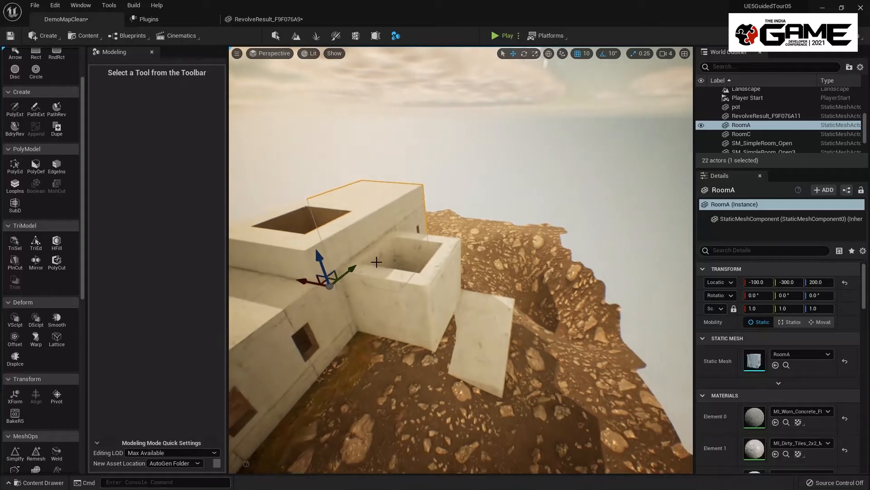
{"action": "left_click_drag", "start_coordinate": [306, 280], "coordinate": [604, 317], "text": "alt"}
{"action": "right_click_drag", "start_coordinate": [603, 317], "coordinate": [651, 306]}
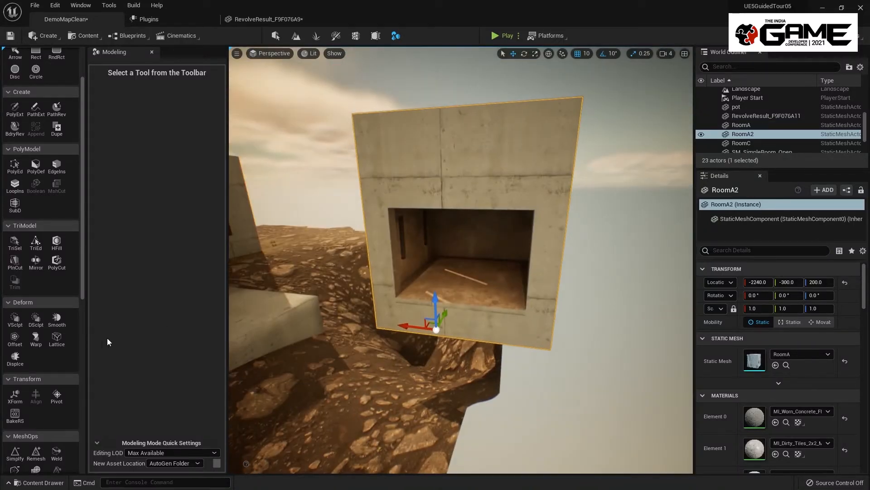
- Try a Space Warp Twist of about 41.8° on the duplicated room, and cancel it
{"action": "left_click", "coordinate": [35, 337]}
{"action": "right_click_drag", "start_coordinate": [436, 267], "coordinate": [514, 277]}
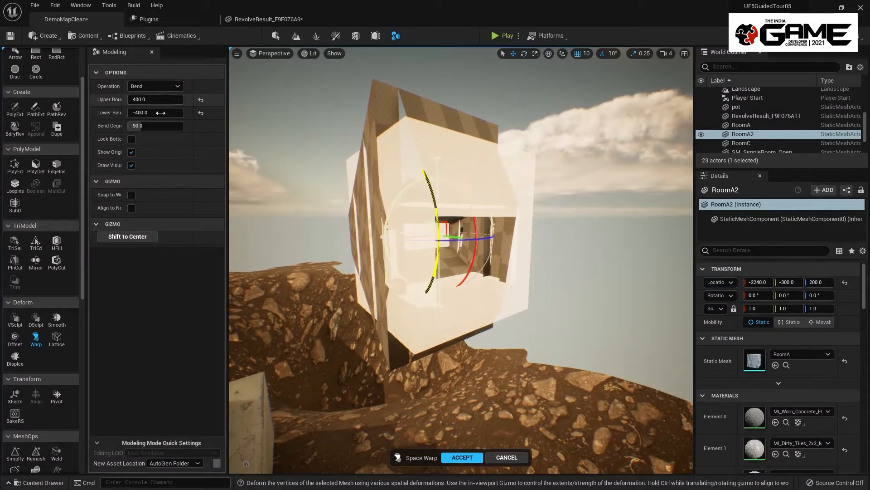
{"action": "left_click", "coordinate": [166, 84]}
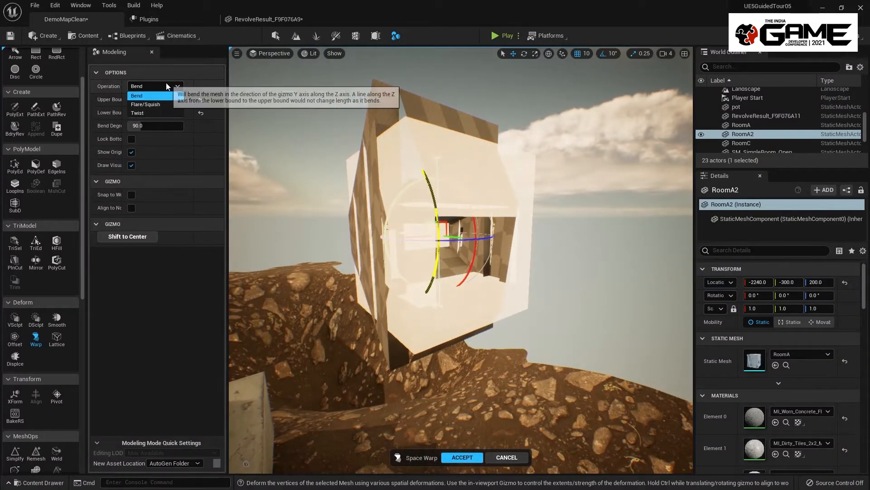
{"action": "left_click", "coordinate": [162, 114]}
{"action": "mouse_move", "coordinate": [390, 235]}
{"action": "right_mouse_down"}
{"action": "mouse_move", "coordinate": [435, 231]}
{"action": "mouse_move", "coordinate": [403, 236]}
{"action": "right_mouse_up"}
{"action": "left_click_drag", "start_coordinate": [154, 126], "coordinate": [131, 126]}
{"action": "left_click", "coordinate": [498, 458]}
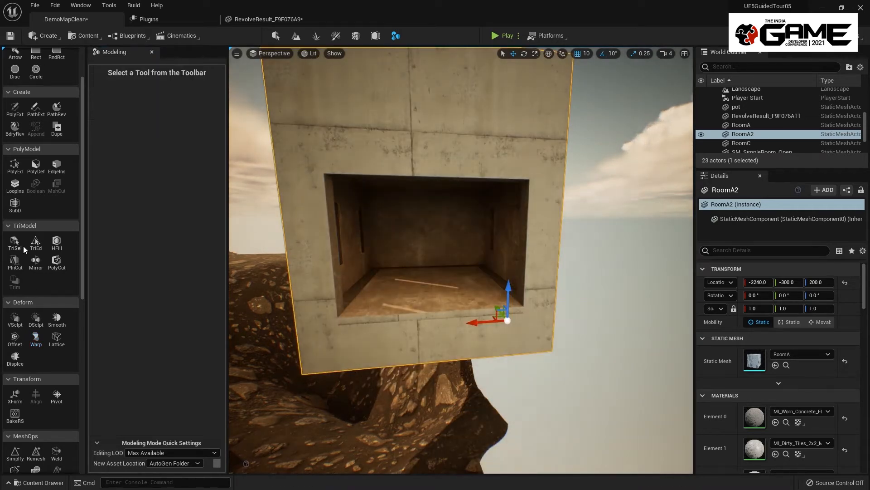
- Remesh the duplicated room with a target of 5000 triangles and Mixed smoothing
{"action": "scroll", "coordinate": [26, 202], "scroll_direction": "down", "scroll_amount": 5}
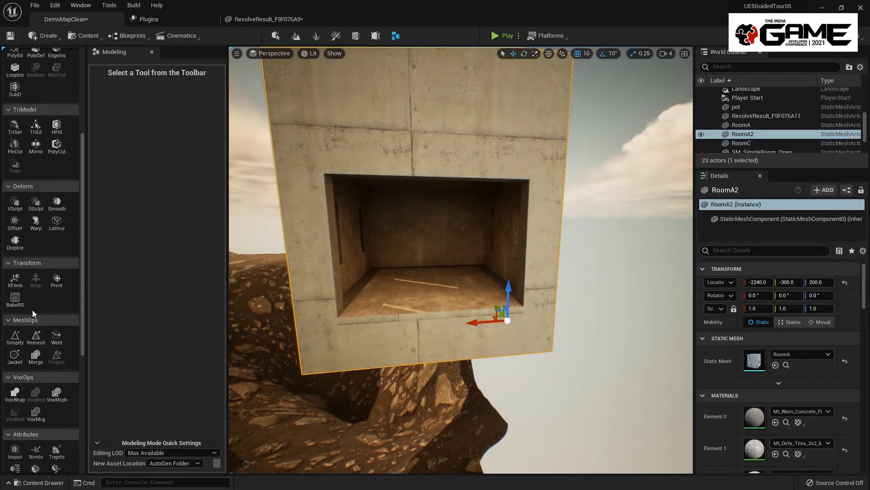
{"action": "left_click", "coordinate": [36, 338]}
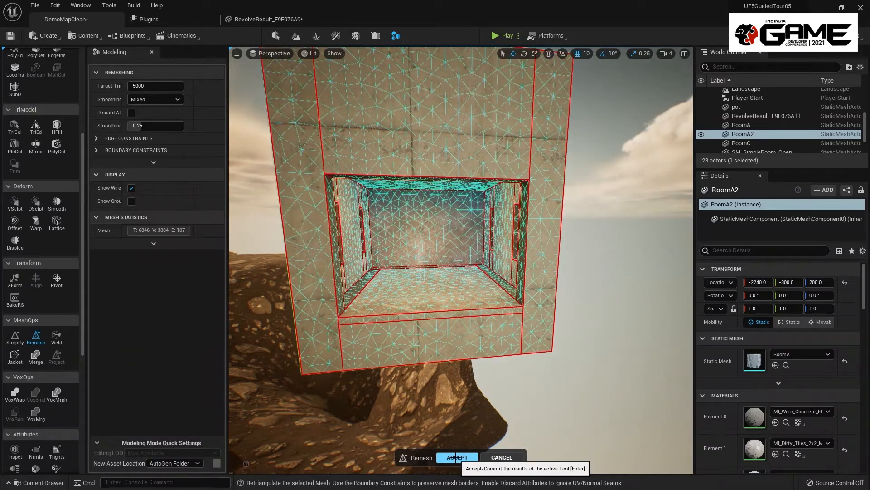
{"action": "left_click", "coordinate": [456, 457]}
- Start Space Warp on the remeshed room with the Twist operation and set the twist to about -113.8°
{"action": "right_click_drag", "start_coordinate": [456, 200], "coordinate": [389, 198]}
{"action": "scroll", "coordinate": [82, 152], "scroll_direction": "up", "scroll_amount": 5}
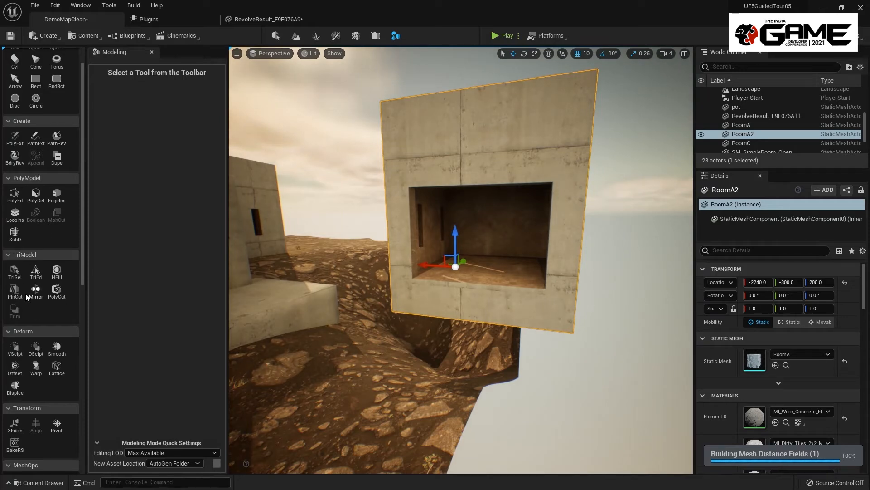
{"action": "scroll", "coordinate": [50, 308], "scroll_direction": "down", "scroll_amount": 2}
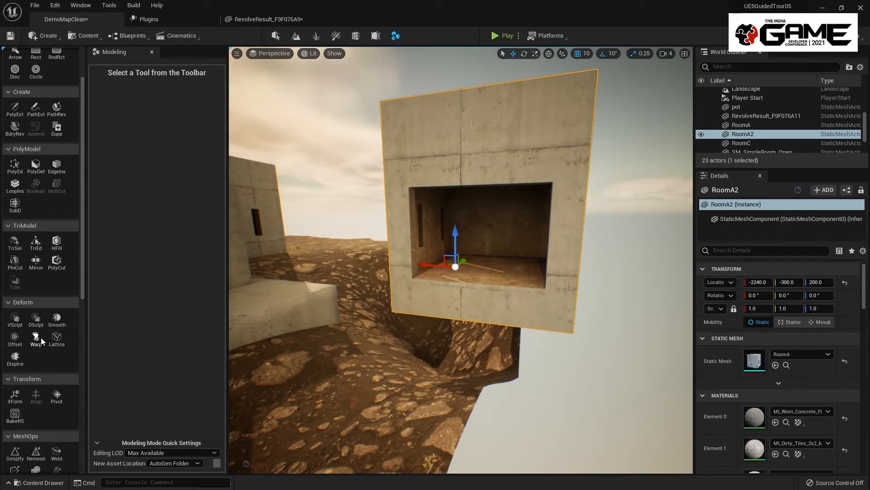
{"action": "left_click", "coordinate": [36, 338]}
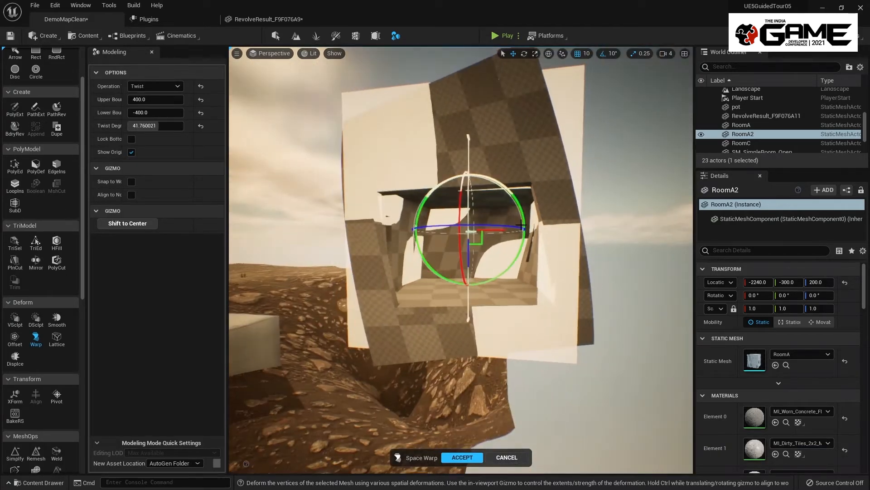
{"action": "left_click_drag", "start_coordinate": [164, 128], "coordinate": [120, 129]}
{"action": "mouse_move", "coordinate": [305, 197]}
{"action": "right_mouse_down"}
{"action": "mouse_move", "coordinate": [312, 227]}
{"action": "mouse_move", "coordinate": [306, 196]}
{"action": "right_mouse_up"}
- Change the Space Warp operation to Bend at 90° and inspect the bent room from the side
{"action": "left_click", "coordinate": [164, 86]}
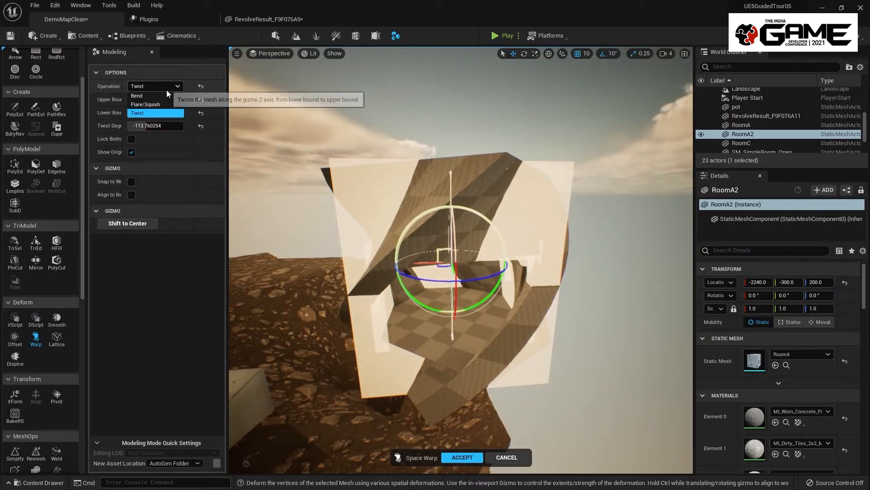
{"action": "left_click", "coordinate": [151, 96]}
{"action": "right_click_drag", "start_coordinate": [461, 259], "coordinate": [423, 266]}
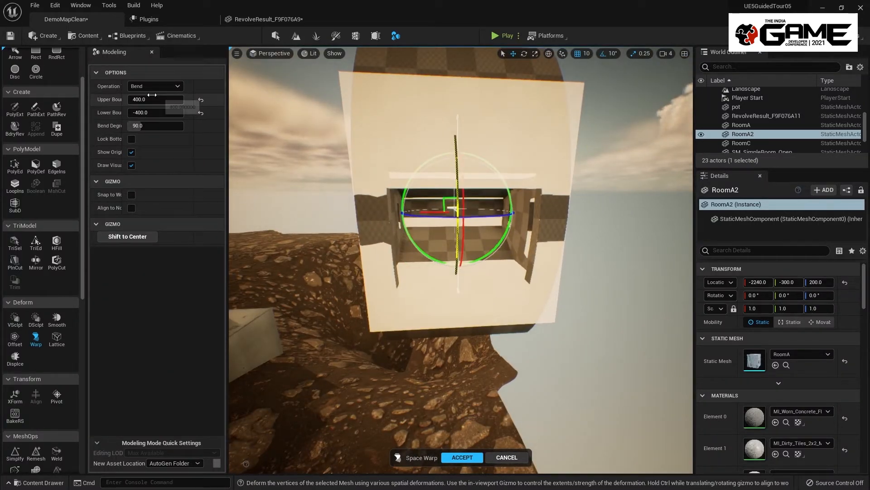
{"action": "left_click", "coordinate": [166, 82]}
{"action": "left_click", "coordinate": [167, 83]}
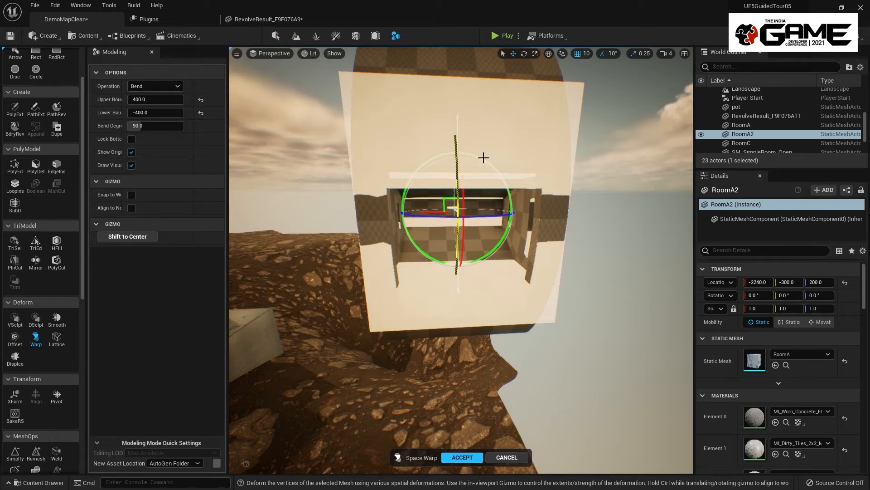
{"action": "left_click_drag", "start_coordinate": [409, 194], "coordinate": [485, 195], "text": "alt"}
{"action": "right_click_drag", "start_coordinate": [523, 202], "coordinate": [465, 281]}
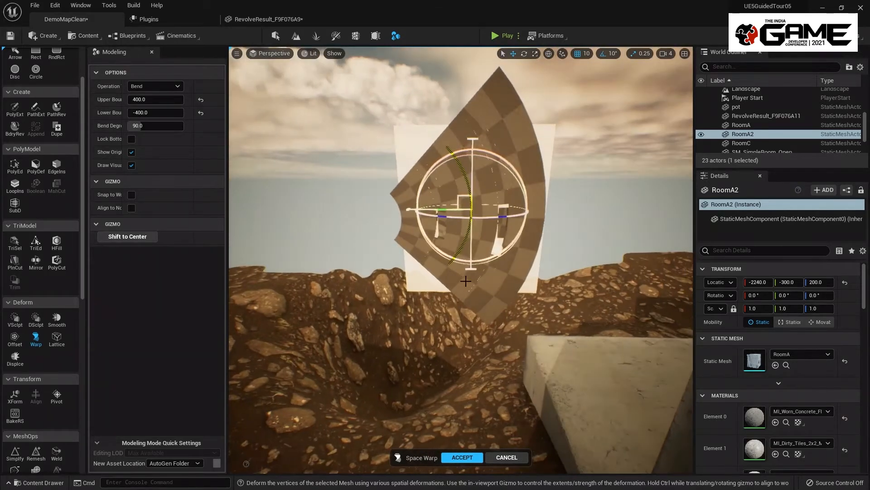
- Cancel the Space Warp and delete the duplicated room
{"action": "left_click", "coordinate": [506, 456]}
{"action": "left_click", "coordinate": [467, 171]}
{"action": "left_click", "coordinate": [466, 171]}
{"action": "key", "text": "Delete"}
{"action": "right_click_drag", "start_coordinate": [480, 210], "coordinate": [458, 233]}
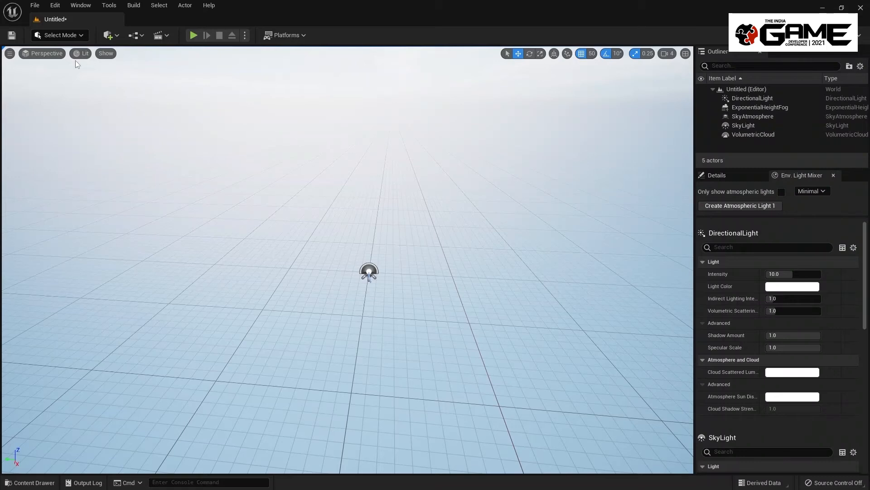
- Switch to Modeling Mode and create a large rectangular floor slab with the Cube Grid tool
{"action": "left_click", "coordinate": [61, 35]}
{"action": "left_click", "coordinate": [68, 88]}
{"action": "right_click_drag", "start_coordinate": [530, 274], "coordinate": [454, 344]}
{"action": "key", "text": "e"}
{"action": "key", "text": "e"}
{"action": "key", "text": "q"}
{"action": "key", "text": "q"}
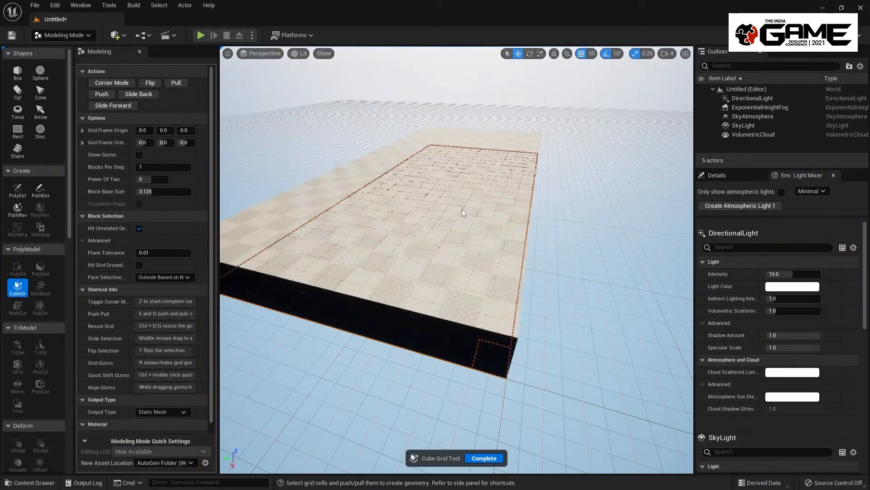
{"action": "key", "text": "e"}
- Select a square area of cells at the slab's near corner and raise it into a tall block
{"action": "left_click_drag", "start_coordinate": [500, 313], "coordinate": [446, 282]}
{"action": "key", "text": "e"}
{"action": "key", "text": "e"}
{"action": "key", "text": "e"}
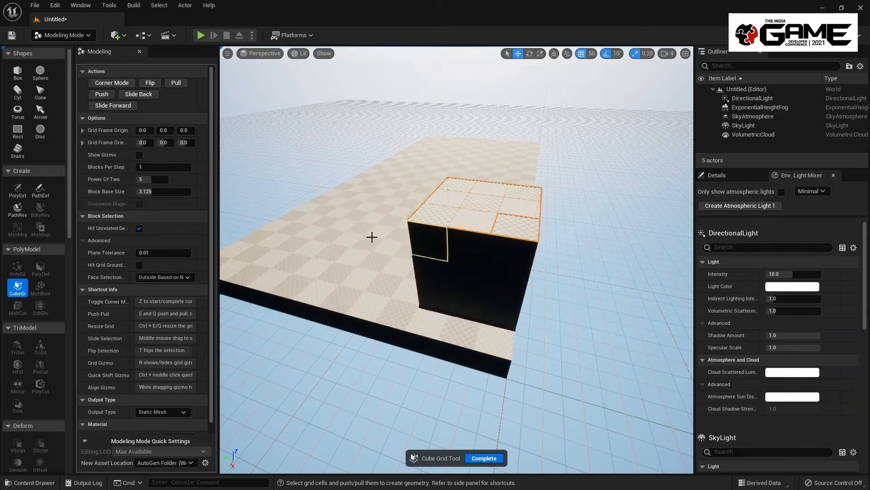
{"action": "key", "text": "e"}
{"action": "key", "text": "e"}
- Raise the cells beside the corner block and slope the raised section using Corner Mode
{"action": "right_click_drag", "start_coordinate": [315, 203], "coordinate": [434, 275]}
{"action": "left_click_drag", "start_coordinate": [471, 270], "coordinate": [362, 241]}
{"action": "key", "text": "e"}
{"action": "key", "text": "e"}
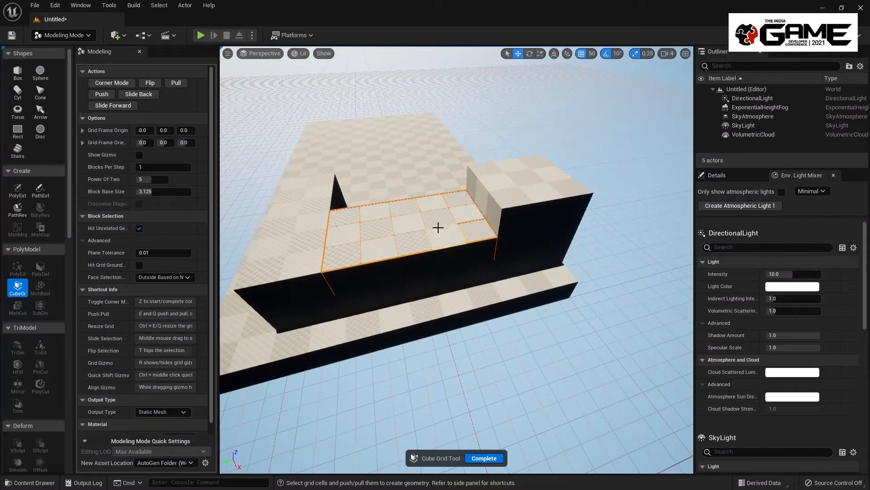
{"action": "key", "text": "z"}
{"action": "key", "text": "e"}
{"action": "right_click_drag", "start_coordinate": [492, 234], "coordinate": [349, 239]}
{"action": "key", "text": "z"}
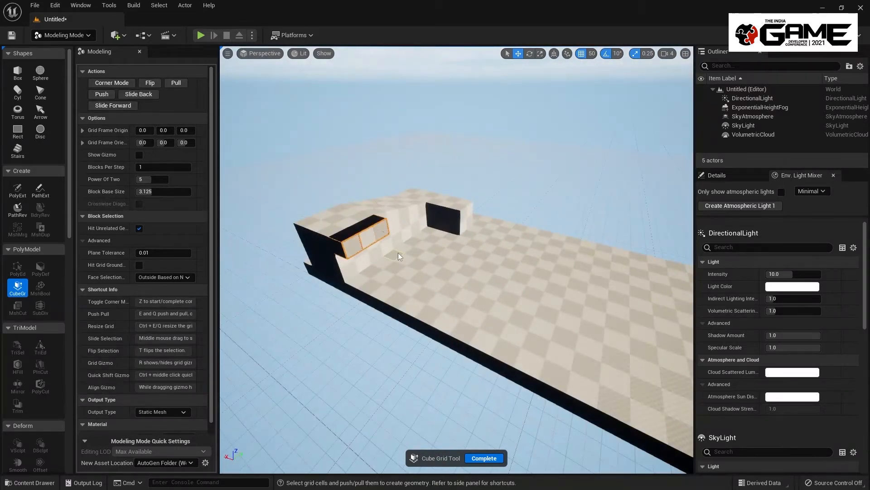
- Pull the two selected side cells outward to extend an overhanging section across the slab
{"action": "key", "text": "e"}
{"action": "key", "text": "e"}
{"action": "key", "text": "e"}
{"action": "key", "text": "e"}
{"action": "key", "text": "e"}
- Select a rectangular area of floor cells near the slab's long edge and raise it into another block
{"action": "right_click_drag", "start_coordinate": [467, 282], "coordinate": [544, 297]}
{"action": "left_click_drag", "start_coordinate": [446, 339], "coordinate": [399, 281]}
{"action": "key", "text": "e"}
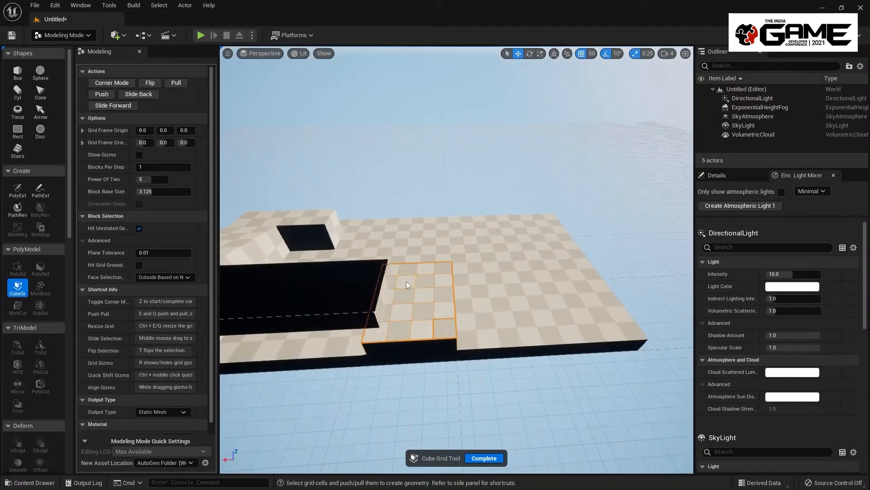
{"action": "key", "text": "e"}
{"action": "key", "text": "e"}
{"action": "key", "text": "e"}
- Select the new block's side face and pull it out into a sloped section using Corner Mode
{"action": "right_click_drag", "start_coordinate": [407, 285], "coordinate": [526, 250]}
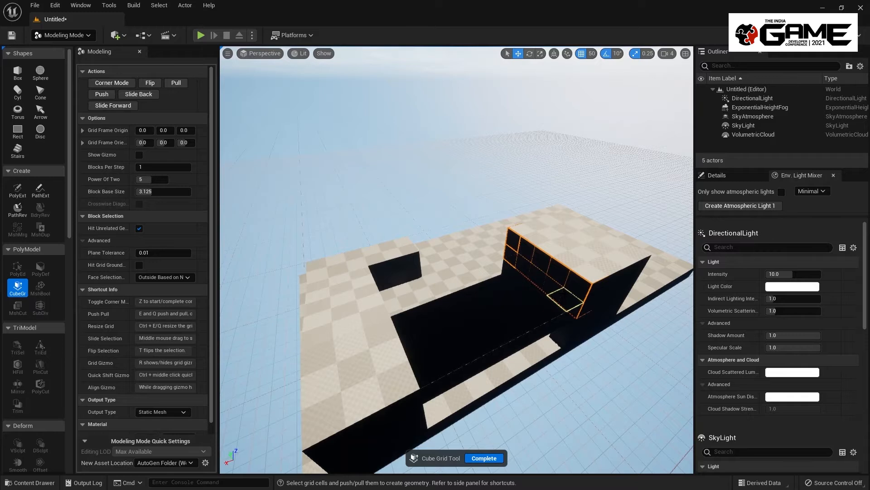
{"action": "key", "text": "z"}
{"action": "key", "text": "e"}
{"action": "key", "text": "e"}
{"action": "right_click_drag", "start_coordinate": [495, 272], "coordinate": [471, 257]}
{"action": "key", "text": "z"}
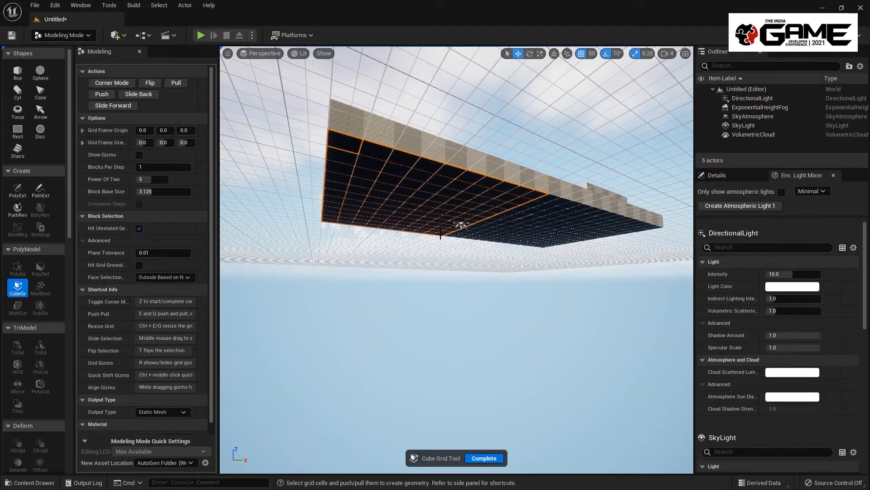
- Pull the selected cells on the slab's underside downward to form a deep block below it
{"action": "key", "text": "e"}
{"action": "key", "text": "e"}
{"action": "key", "text": "e"}
{"action": "key", "text": "e"}
{"action": "key", "text": "e"}
{"action": "right_click_drag", "start_coordinate": [501, 292], "coordinate": [425, 255]}
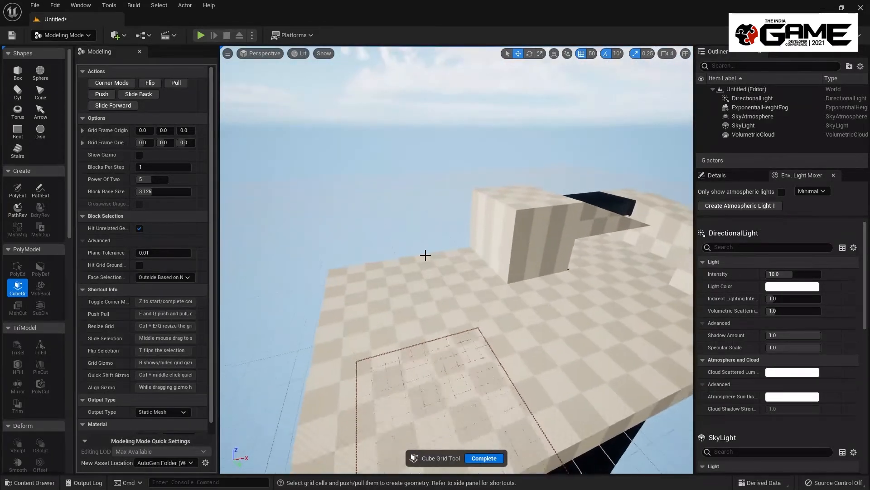
- Try extruding cells on the slab's upper surface, and undo the last changes
{"action": "right_click_drag", "start_coordinate": [451, 315], "coordinate": [402, 292]}
{"action": "key", "text": "s"}
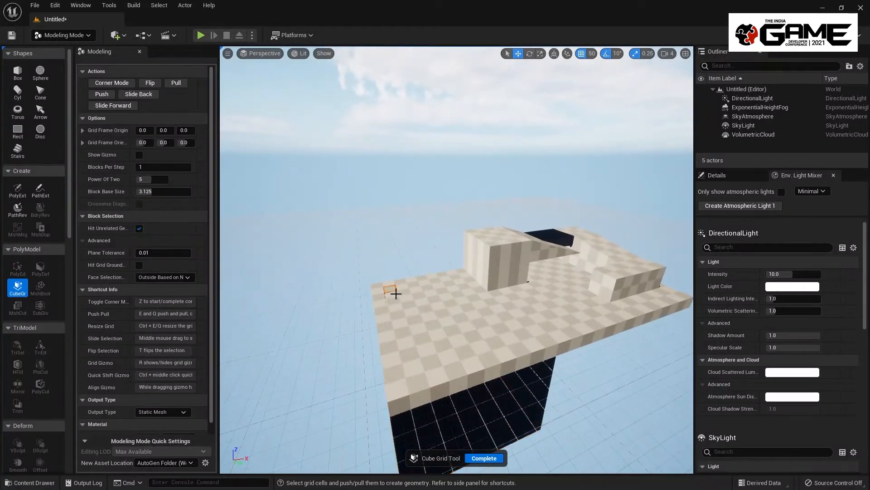
{"action": "right_click_drag", "start_coordinate": [516, 335], "coordinate": [476, 304]}
{"action": "key", "text": "e"}
{"action": "right_click_drag", "start_coordinate": [545, 342], "coordinate": [562, 319]}
{"action": "key", "text": "ctrl+z"}
{"action": "key", "text": "ctrl+z"}
{"action": "key", "text": "ctrl+z"}
- Push cells inward to hollow the lower block and cut a narrow and a wide window opening, and complete the Cube Grid mesh
{"action": "left_click", "coordinate": [493, 185]}
{"action": "key", "text": "q"}
{"action": "right_click_drag", "start_coordinate": [468, 216], "coordinate": [438, 276]}
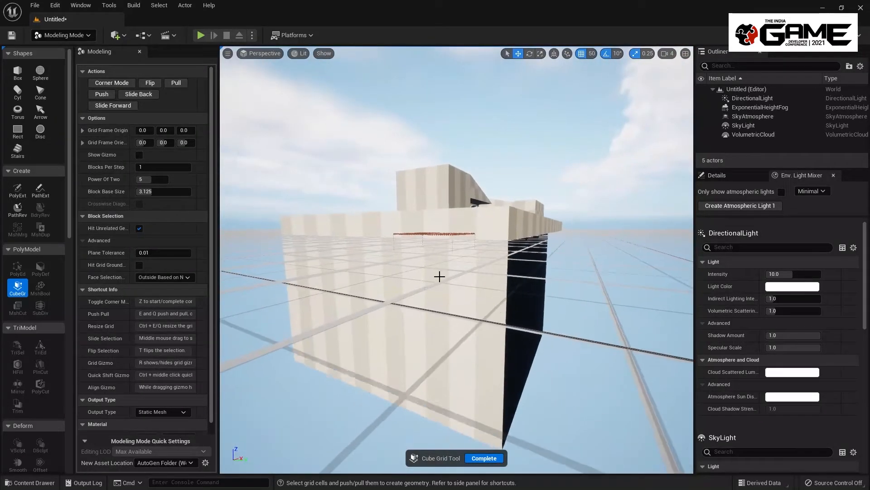
{"action": "left_click", "coordinate": [429, 311]}
{"action": "key", "text": "q"}
{"action": "right_click_drag", "start_coordinate": [395, 327], "coordinate": [431, 282]}
{"action": "key", "text": "q"}
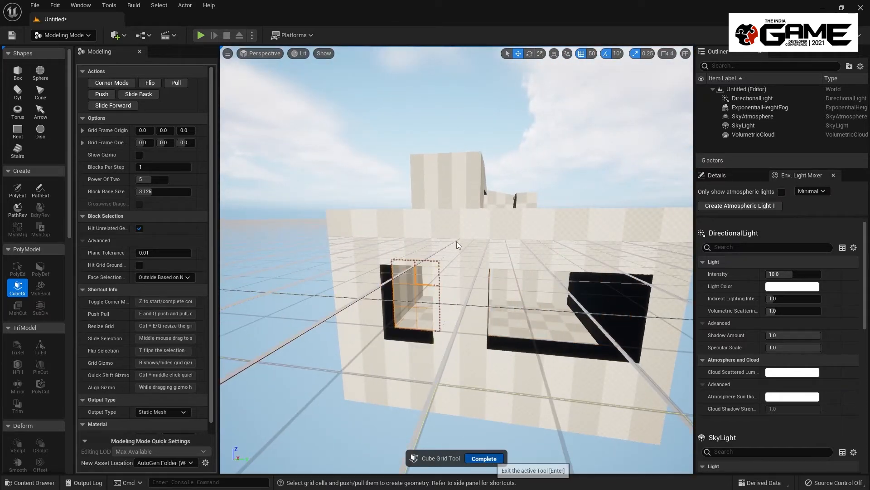
{"action": "key", "text": "Return"}
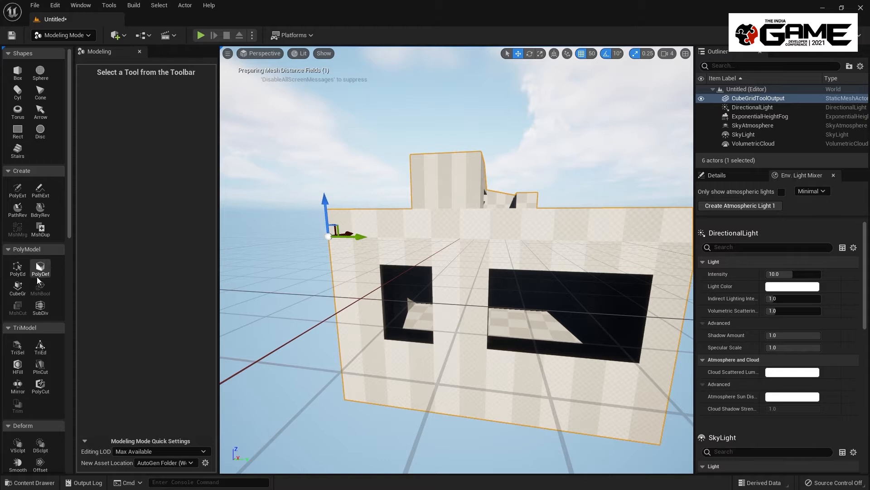
- Run and accept a mesh operation on the Cube Grid building, and adjust the sunlight's direction to light the interior floor
{"action": "scroll", "coordinate": [31, 274], "scroll_direction": "down", "scroll_amount": 4}
{"action": "scroll", "coordinate": [32, 274], "scroll_direction": "down", "scroll_amount": 10}
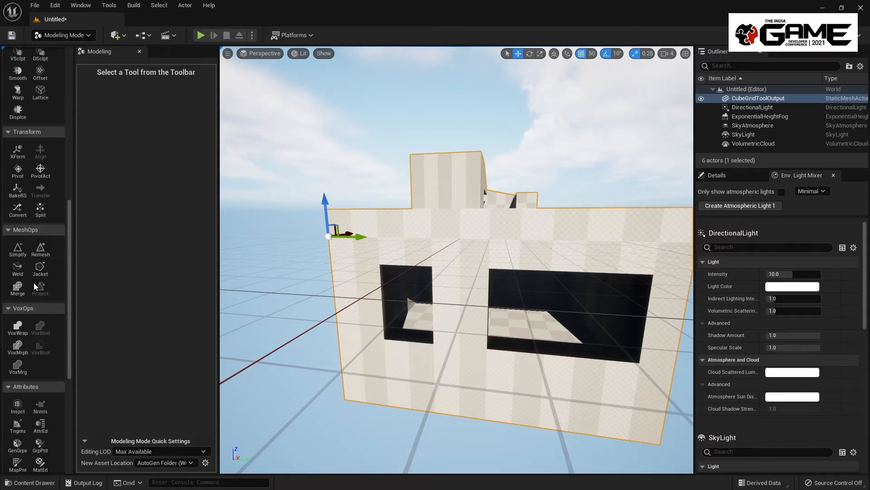
{"action": "left_click", "coordinate": [40, 290]}
{"action": "left_click", "coordinate": [464, 458]}
{"action": "right_click_drag", "start_coordinate": [481, 337], "coordinate": [129, 296]}
{"action": "key", "text": "ctrl+l"}
{"action": "key", "text": "w"}
- Raise a rectangular block from the building's interior floor with Cube Grid, and reduce the grid's Power Of Two to 4
{"action": "scroll", "coordinate": [41, 241], "scroll_direction": "up", "scroll_amount": 12}
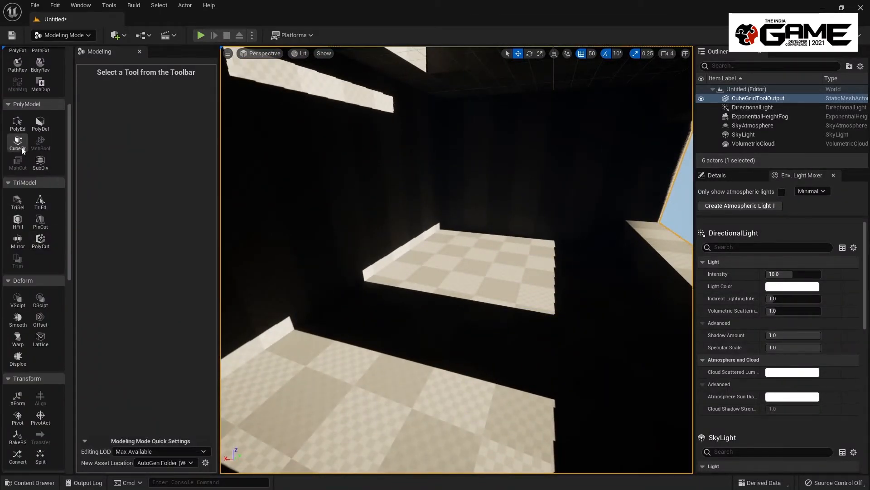
{"action": "left_click", "coordinate": [18, 143]}
{"action": "key", "text": "e"}
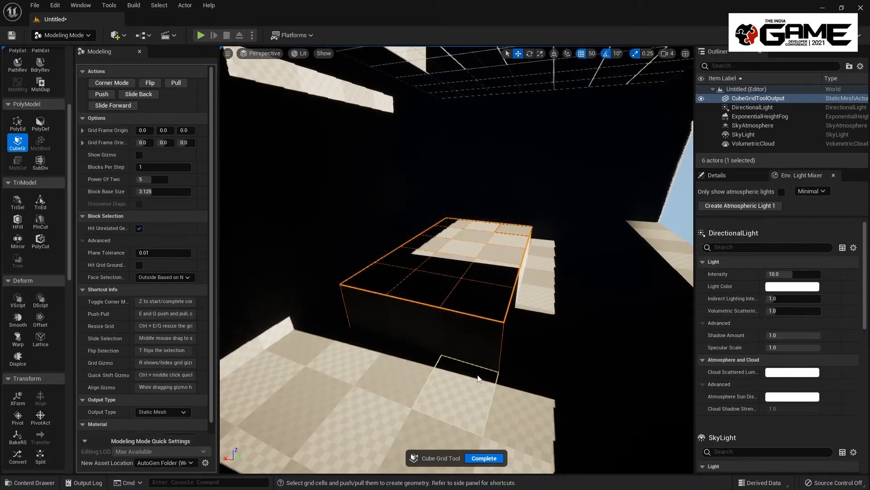
{"action": "left_click_drag", "start_coordinate": [458, 372], "coordinate": [436, 351], "text": "alt"}
{"action": "right_click_drag", "start_coordinate": [415, 324], "coordinate": [425, 324]}
{"action": "scroll", "coordinate": [425, 325], "scroll_direction": "up", "scroll_amount": 1}
{"action": "key", "text": "ctrl+q"}
{"action": "key", "text": "ctrl+q"}
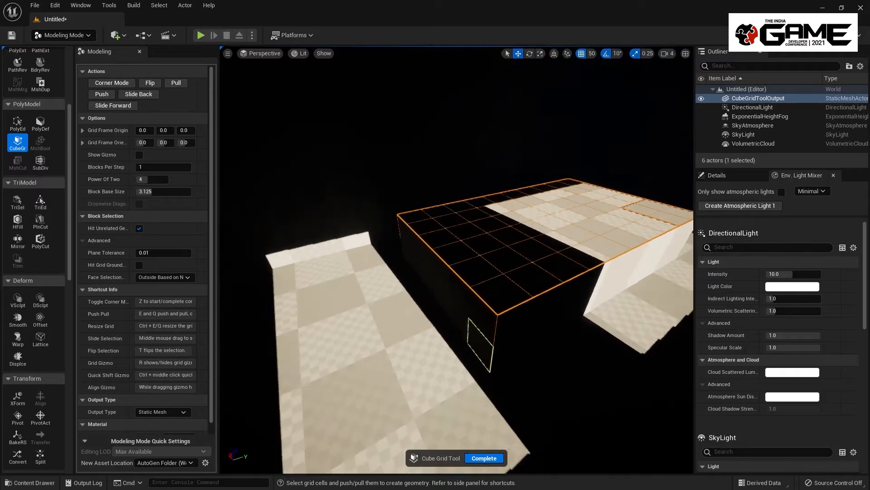
- Select a strip of grid cells beside the long floor slab and pull it up into a raised block
{"action": "left_click_drag", "start_coordinate": [473, 370], "coordinate": [405, 306]}
{"action": "key", "text": "e"}
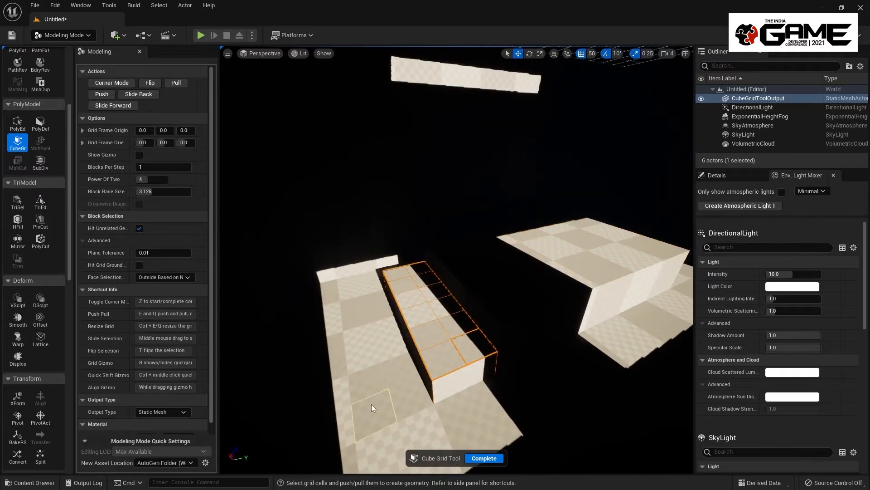
{"action": "key", "text": "e"}
{"action": "right_click_drag", "start_coordinate": [474, 356], "coordinate": [452, 344]}
- Reshape the block's top face in corner mode and complete the cube grid mesh
{"action": "key", "text": "z"}
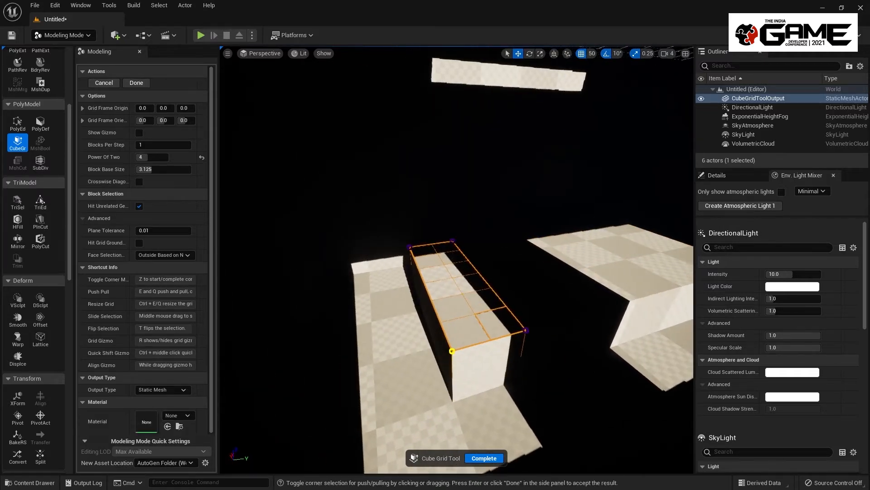
{"action": "right_click_drag", "start_coordinate": [481, 273], "coordinate": [480, 344]}
{"action": "key", "text": "z"}
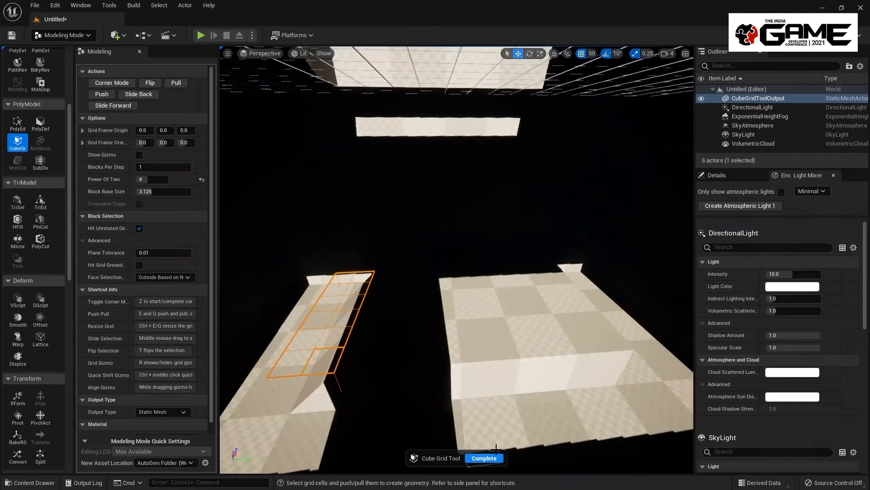
{"action": "left_click", "coordinate": [484, 458]}
- Rotate the directional light to change how sunlight falls on the finished mesh
{"action": "right_click_drag", "start_coordinate": [523, 361], "coordinate": [469, 349]}
{"action": "key", "text": "ctrl+l"}
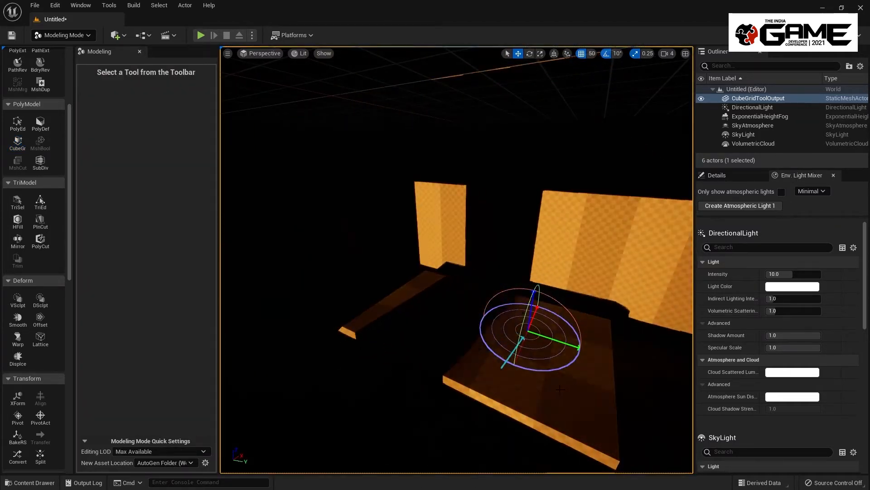
{"action": "right_click_drag", "start_coordinate": [546, 375], "coordinate": [546, 328]}
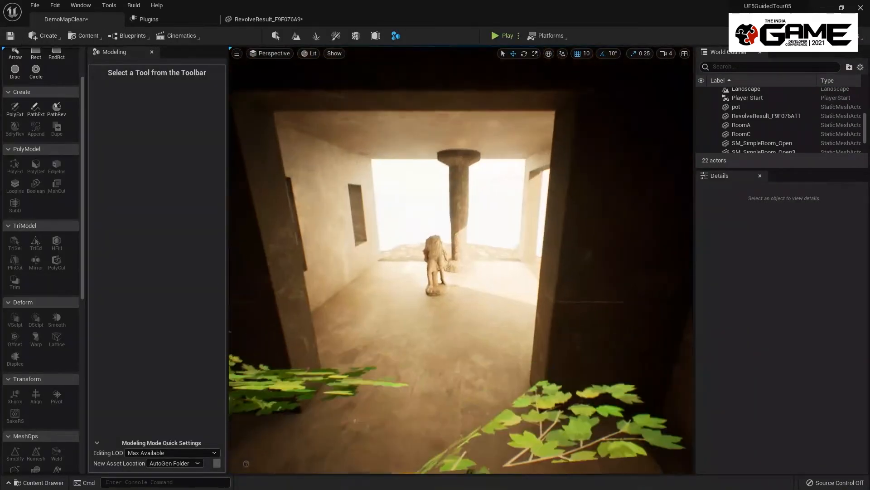
- Leave Modeling mode for Selection mode and tour the rooms of the DemoMapClean level
{"action": "key", "text": "w"}
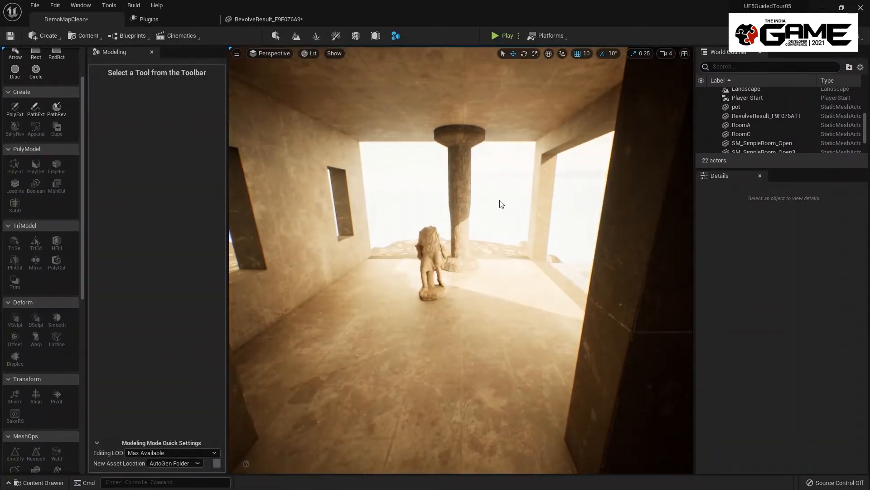
{"action": "key", "text": "shift+1"}
{"action": "right_click_drag", "start_coordinate": [509, 214], "coordinate": [540, 210]}
{"action": "key", "text": "s"}
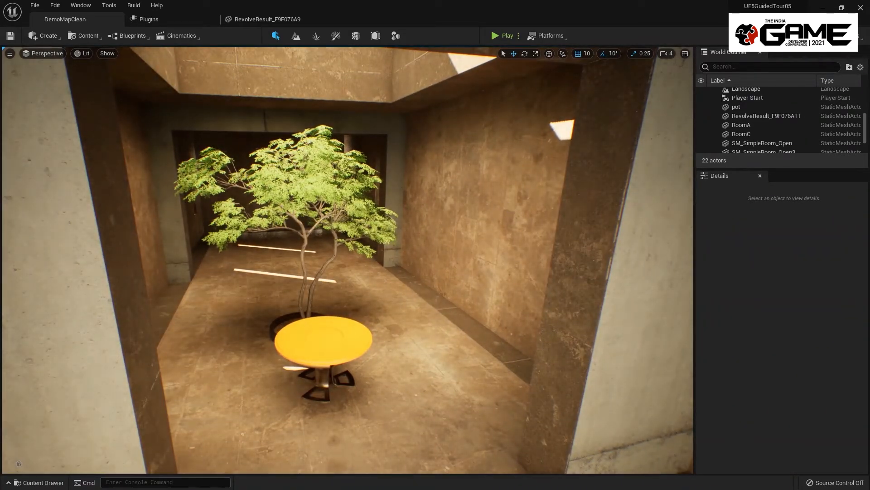
{"action": "right_click_drag", "start_coordinate": [539, 210], "coordinate": [584, 210]}
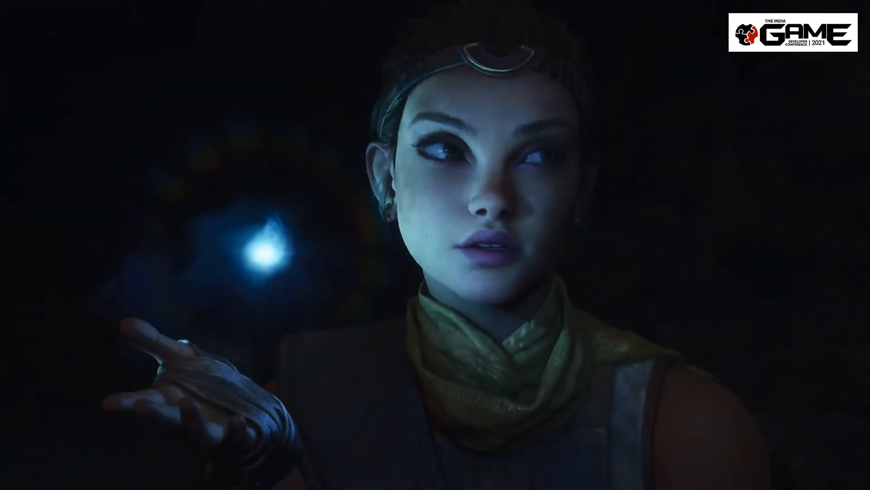
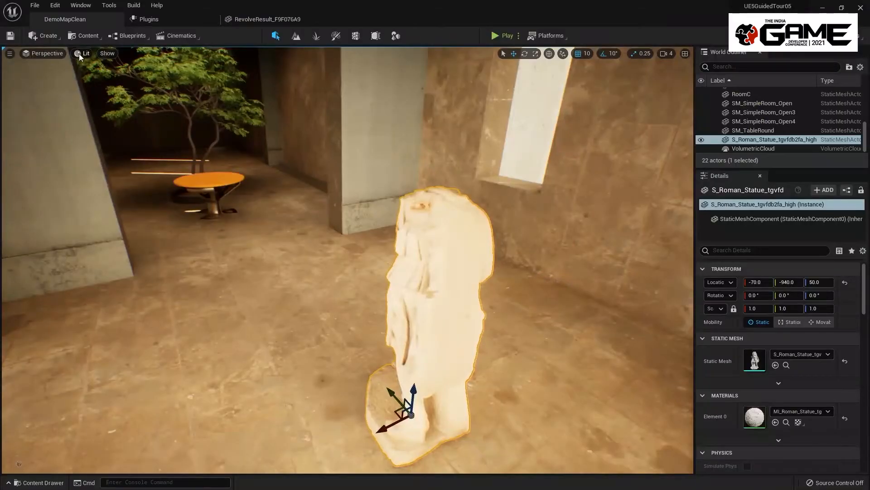
- Open the Roman statue's static mesh in its asset editor
{"action": "left_click", "coordinate": [82, 54]}
{"action": "left_click", "coordinate": [107, 53]}
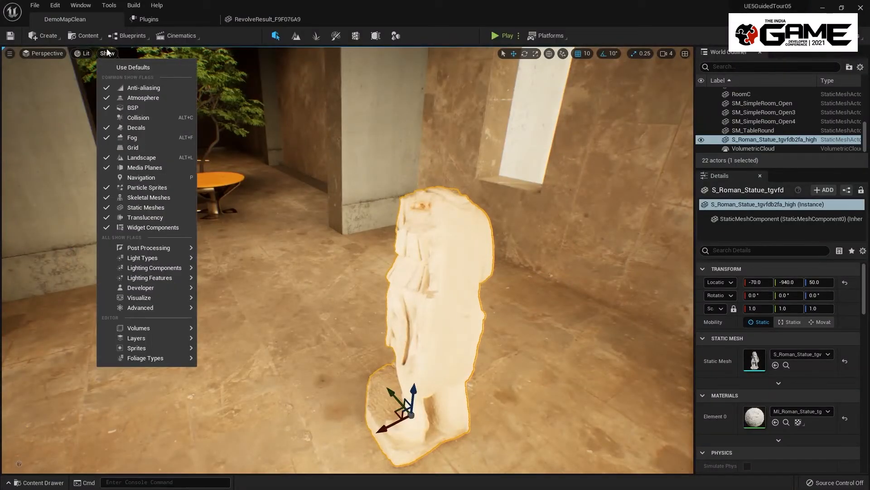
{"action": "left_click", "coordinate": [107, 53]}
{"action": "left_click_drag", "start_coordinate": [230, 125], "coordinate": [468, 179], "text": "alt"}
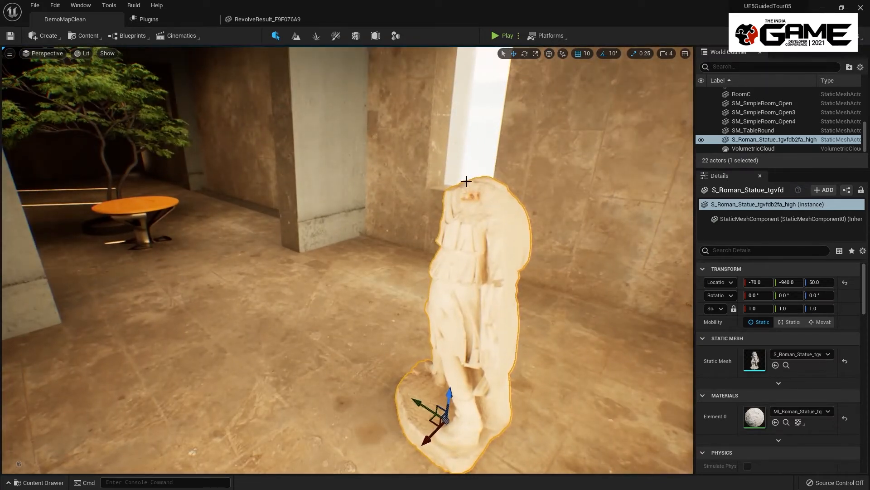
{"action": "double_click", "coordinate": [484, 201]}
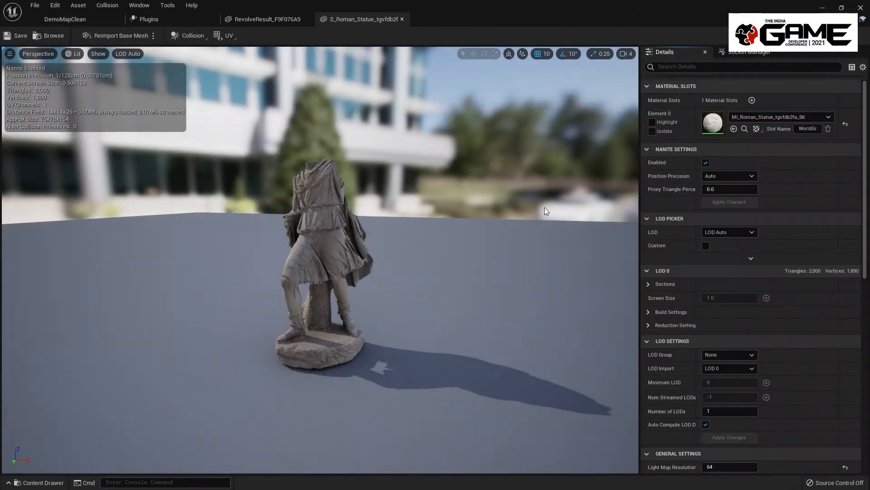
- Toggle the Nanite Proxy display and compare the statue's proxy mesh with its full-detail mesh up close
{"action": "left_click", "coordinate": [97, 54]}
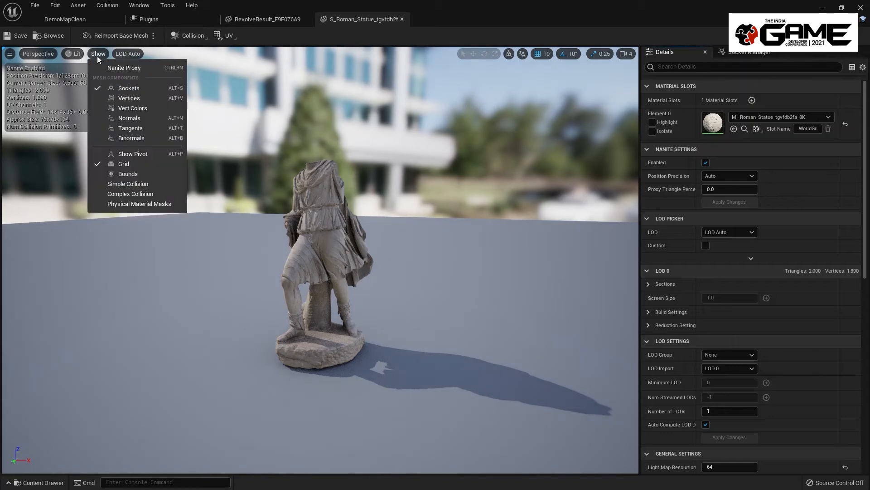
{"action": "left_click", "coordinate": [121, 67]}
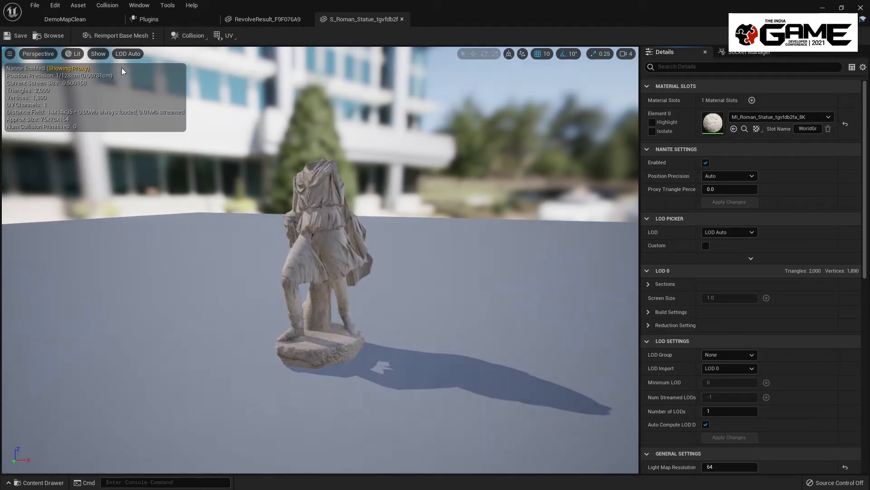
{"action": "right_click_drag", "start_coordinate": [320, 260], "coordinate": [386, 263]}
{"action": "left_click", "coordinate": [98, 53]}
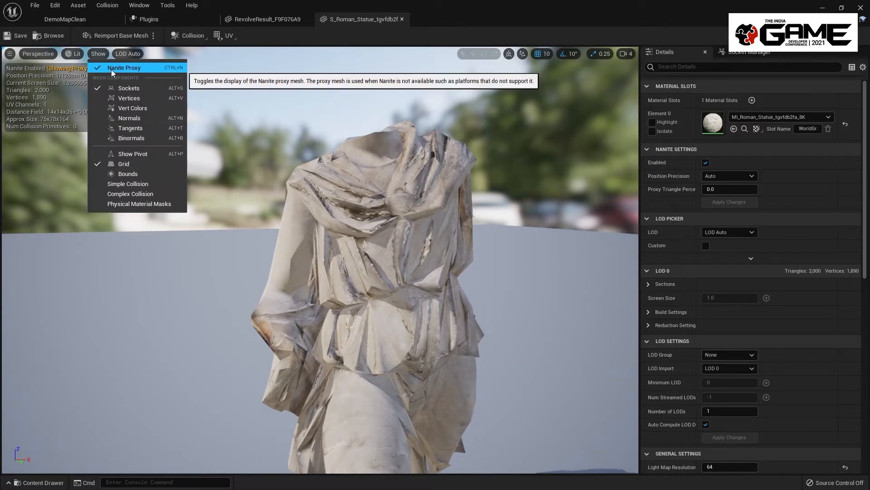
{"action": "left_click", "coordinate": [110, 69]}
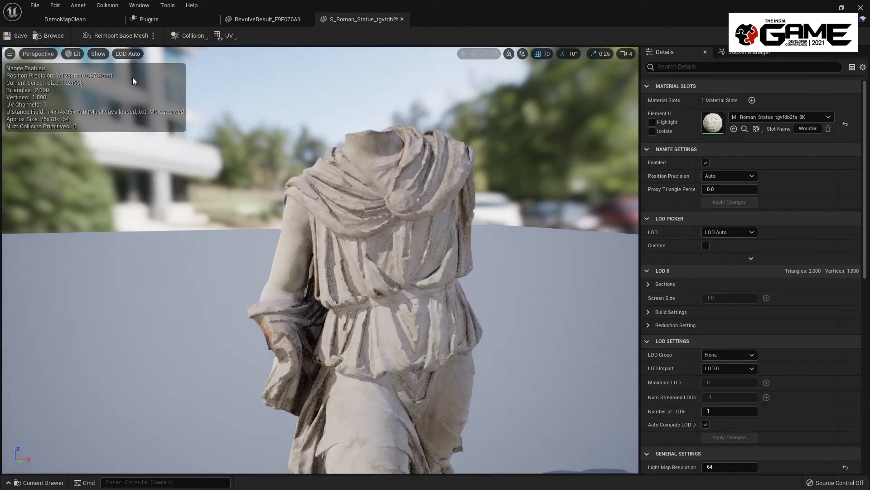
{"action": "left_click", "coordinate": [96, 55]}
{"action": "left_click", "coordinate": [110, 68]}
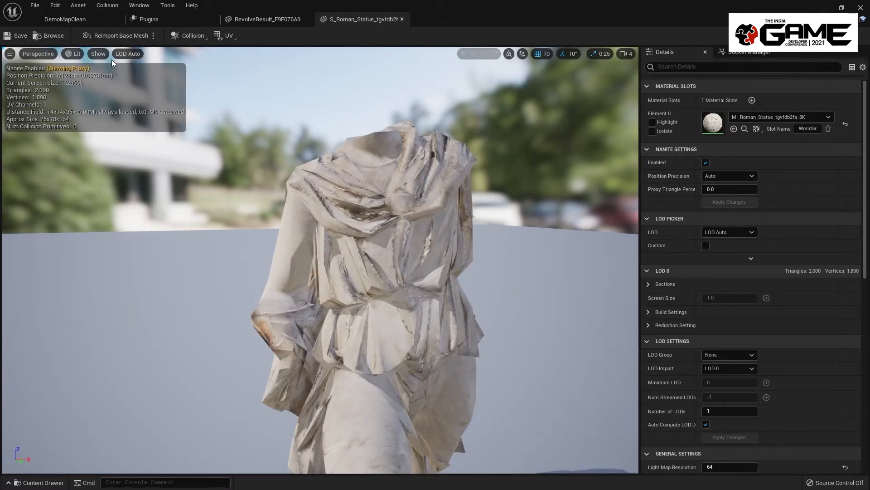
{"action": "left_click", "coordinate": [102, 56]}
{"action": "right_click_drag", "start_coordinate": [331, 134], "coordinate": [398, 53]}
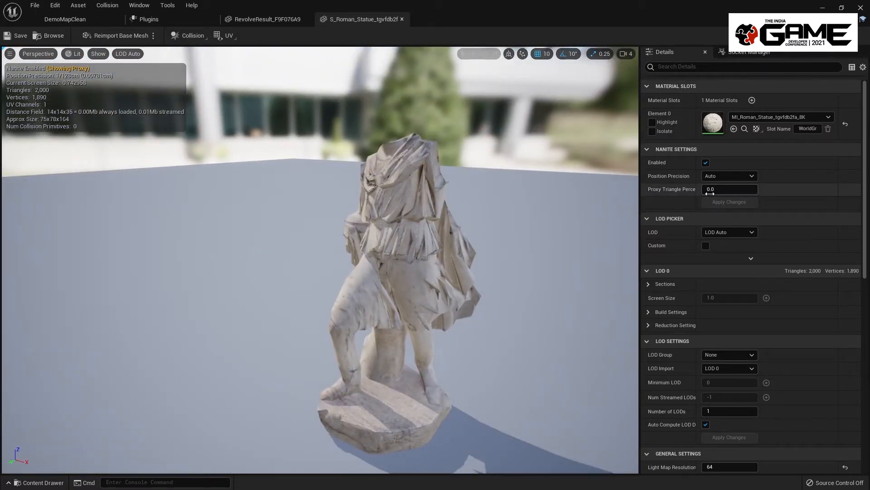
- Examine the statue's Proxy Triangle Percent and Position Precision options in the Nanite settings
{"action": "left_click", "coordinate": [728, 192]}
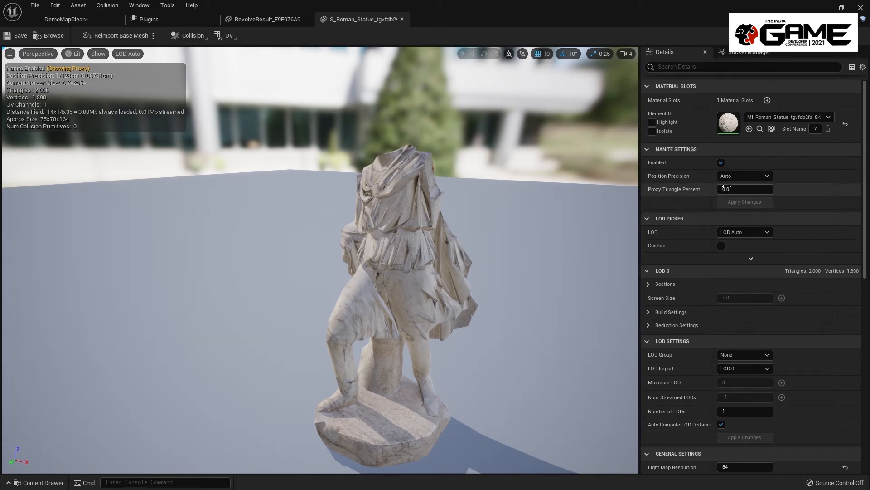
{"action": "left_click", "coordinate": [748, 178]}
{"action": "left_click", "coordinate": [750, 175]}
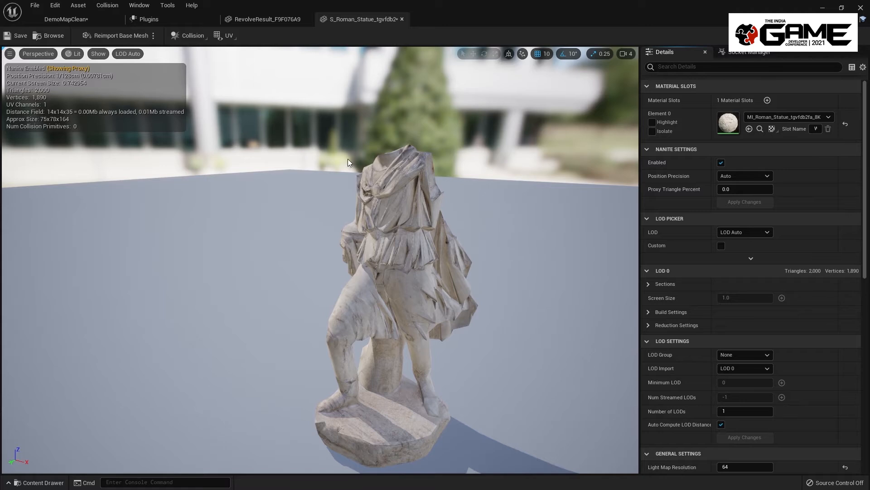
- Close the Roman statue, RevolveResult and Plugins windows to return to the level
{"action": "middle_click", "coordinate": [361, 18]}
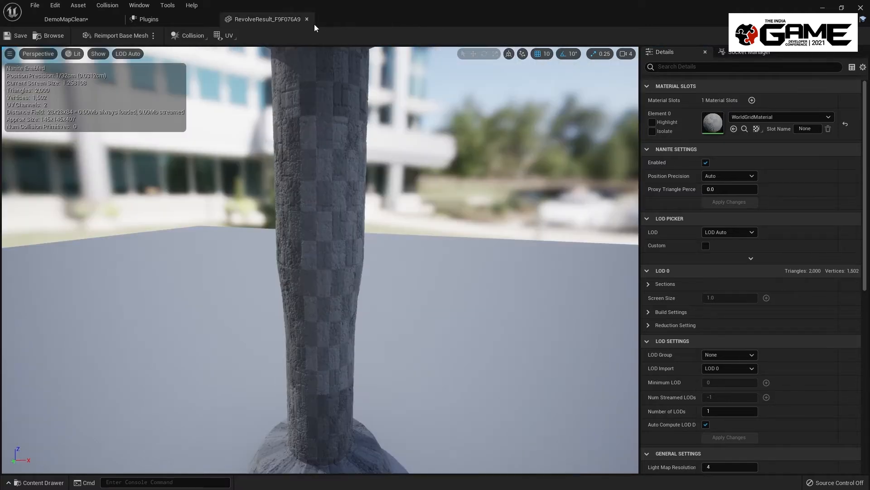
{"action": "middle_click", "coordinate": [281, 21]}
{"action": "middle_click", "coordinate": [192, 21]}
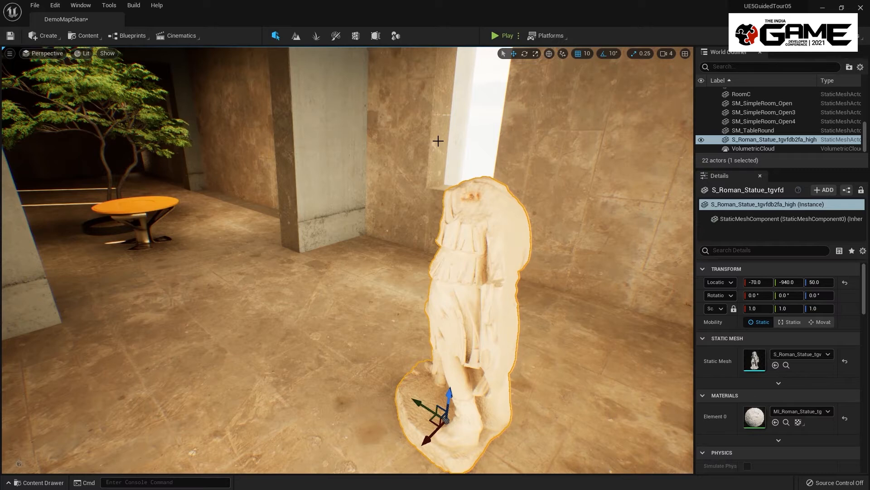
{"action": "left_click", "coordinate": [80, 5]}
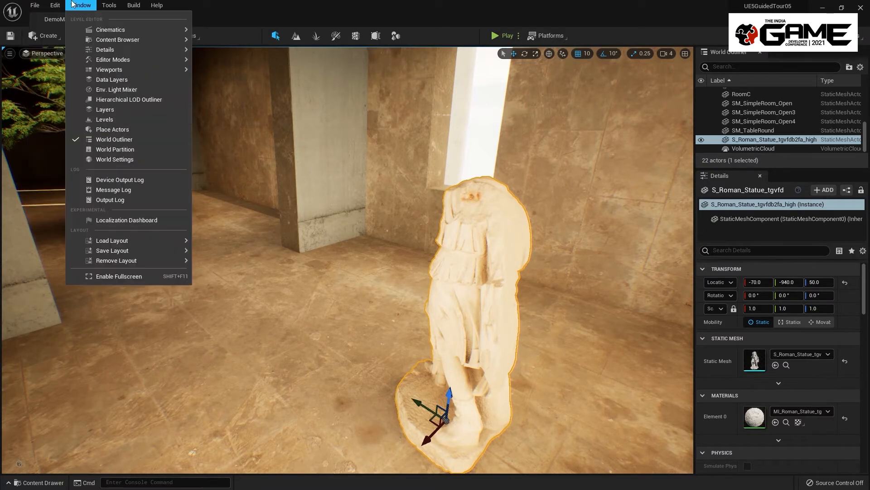
{"action": "left_click", "coordinate": [113, 92]}
{"action": "right_click_drag", "start_coordinate": [378, 340], "coordinate": [352, 322]}
{"action": "left_click", "coordinate": [80, 5]}
{"action": "left_click", "coordinate": [344, 7]}
- Open Quixel Bridge to browse for assets to add to the level
{"action": "key", "text": "ctrl+space"}
{"action": "right_click", "coordinate": [518, 381]}
{"action": "left_click", "coordinate": [557, 372]}
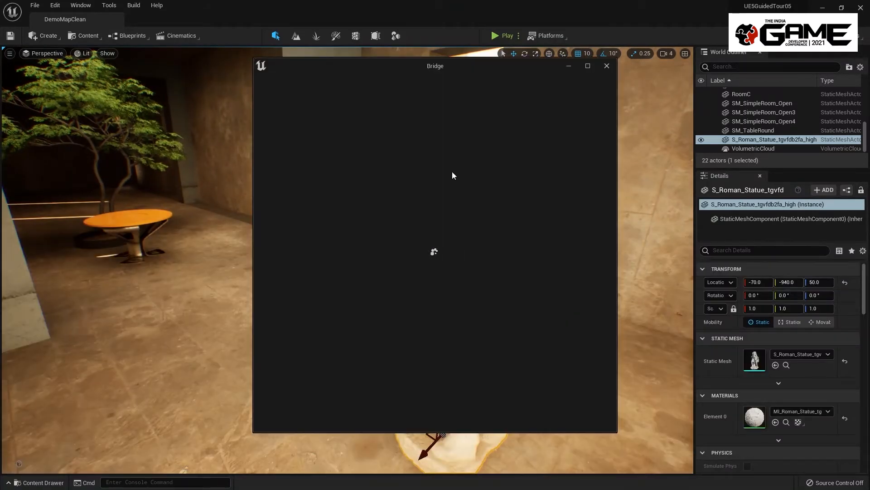
{"action": "left_click", "coordinate": [598, 416]}
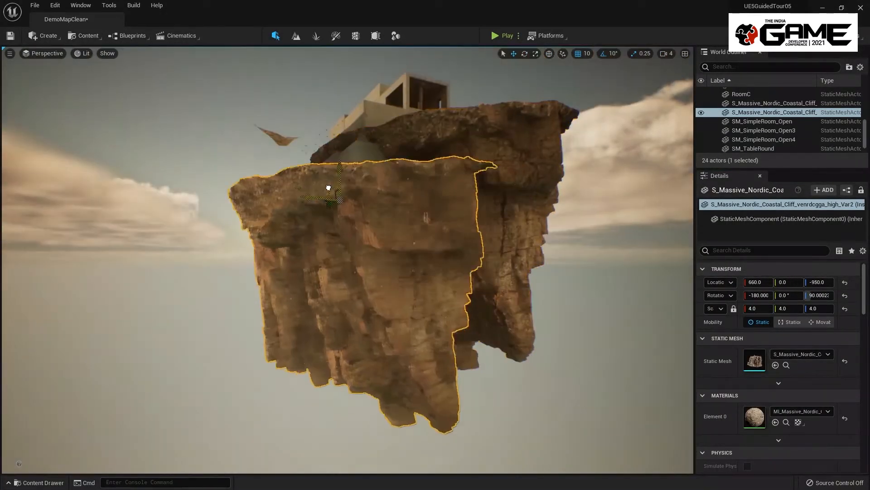
- Position the Massive Nordic Coastal Cliff piece under the house and set the circular boulder's scale to 2
{"action": "left_click_drag", "start_coordinate": [350, 195], "coordinate": [319, 137]}
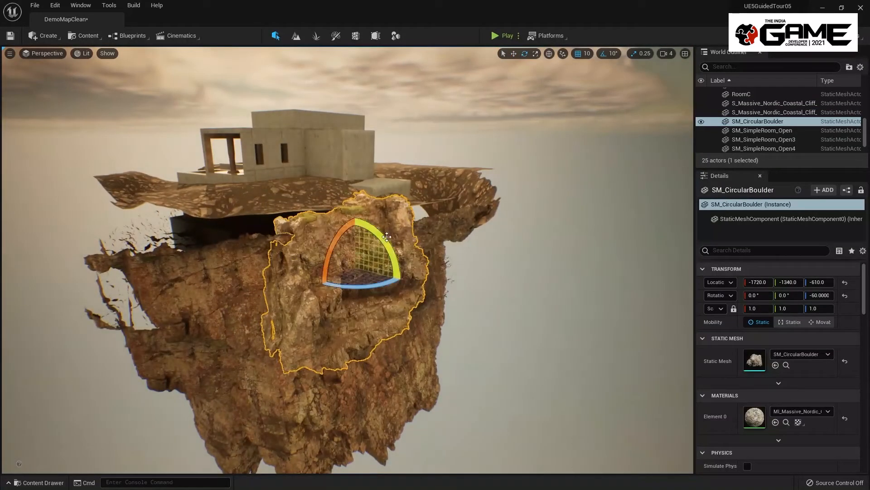
{"action": "left_click", "coordinate": [751, 308]}
{"action": "type", "text": "2"}
{"action": "key", "text": "Return"}
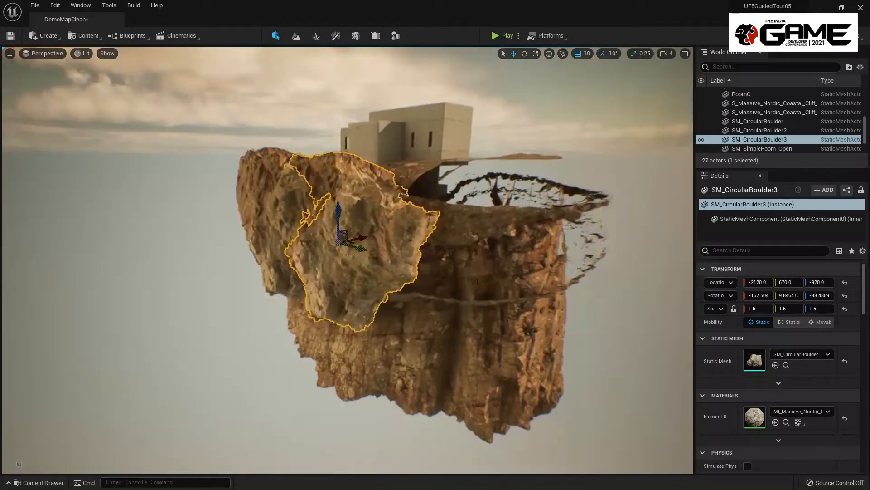
- Rotate the newest circular boulder copies so they cover the open side of the cliff
{"action": "key", "text": "e"}
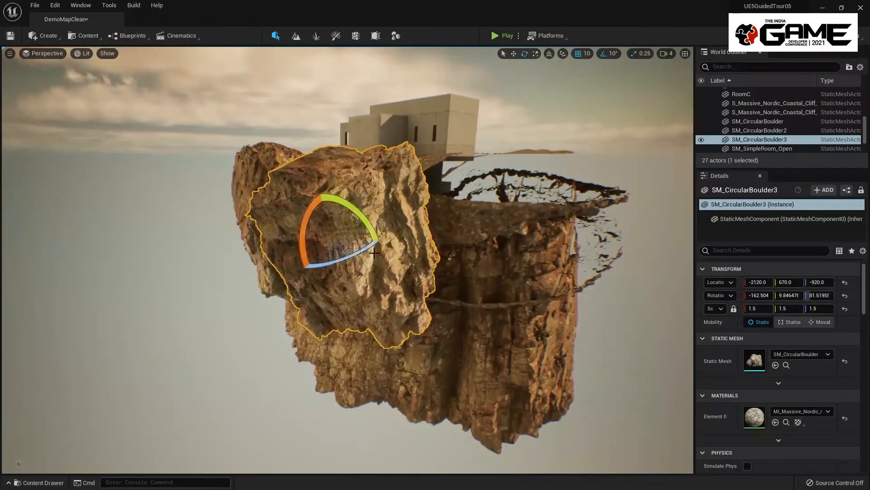
{"action": "left_click_drag", "start_coordinate": [295, 290], "coordinate": [315, 288]}
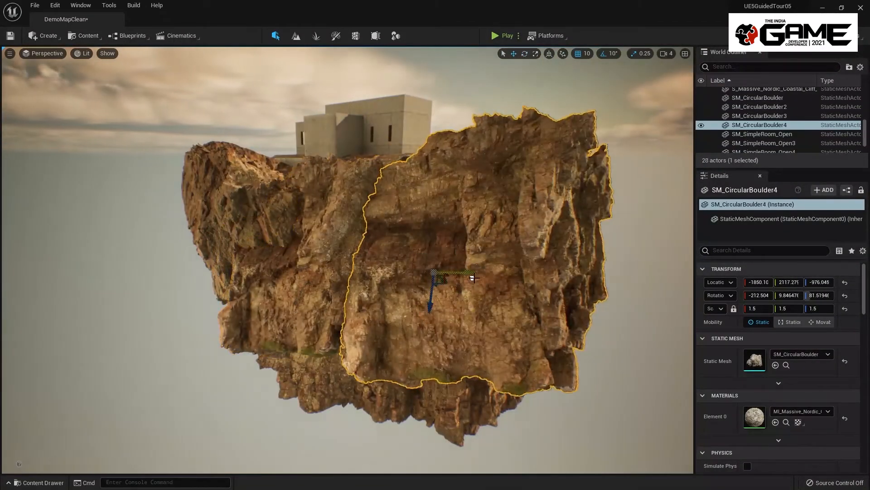
{"action": "key", "text": "e"}
{"action": "left_click_drag", "start_coordinate": [472, 285], "coordinate": [473, 284]}
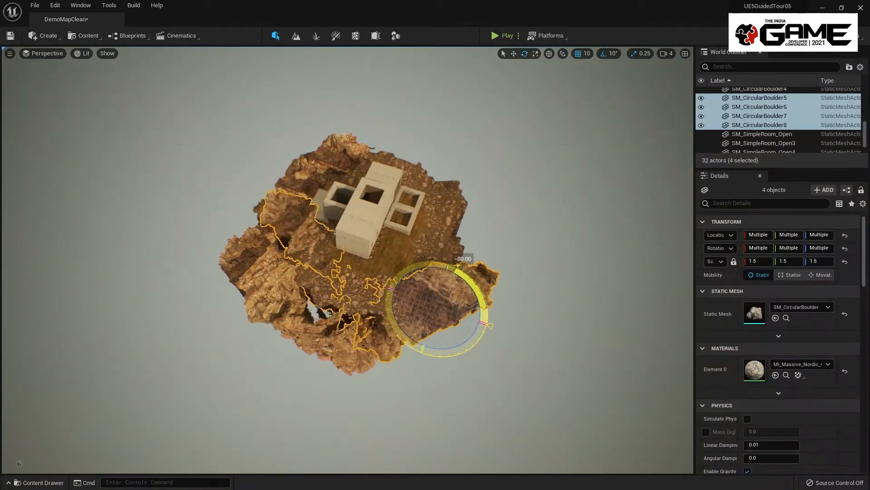
- Duplicate and rotate the selected boulder group around the island, and undo the last change to the three selected boulders
{"action": "left_click_drag", "start_coordinate": [164, 209], "coordinate": [426, 268], "text": "alt"}
{"action": "key", "text": "e"}
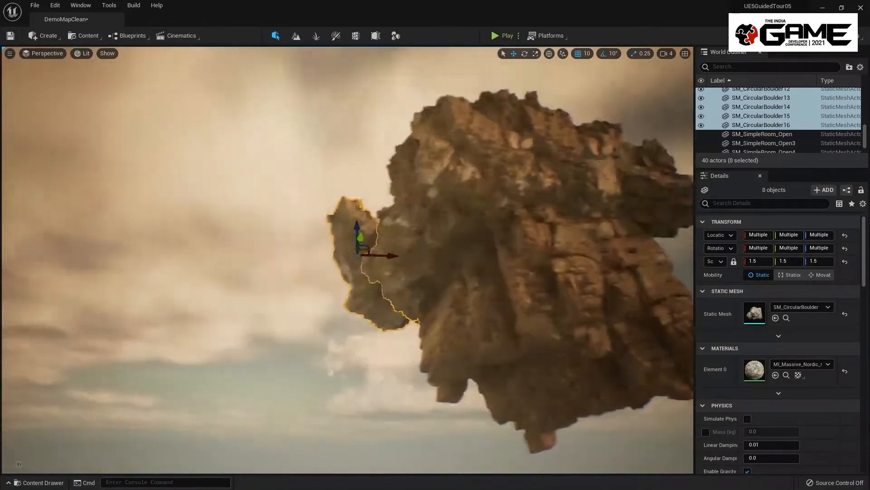
{"action": "left_click", "coordinate": [349, 303]}
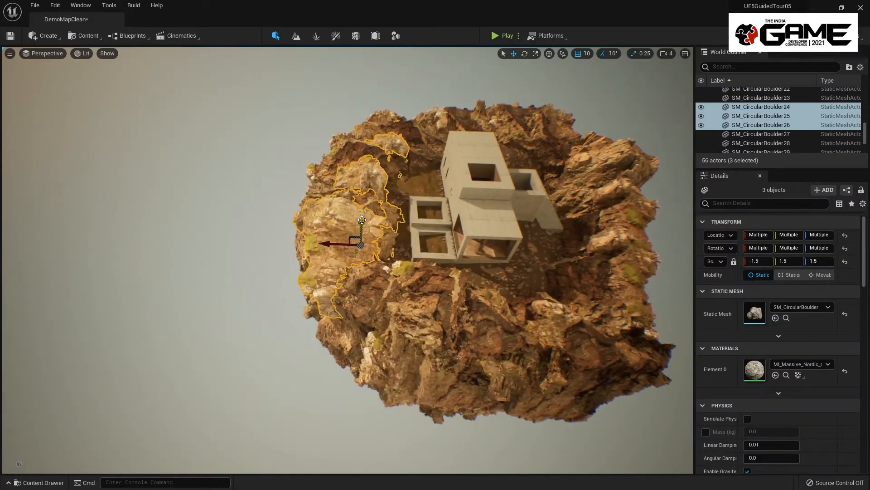
{"action": "key", "text": "ctrl+z"}
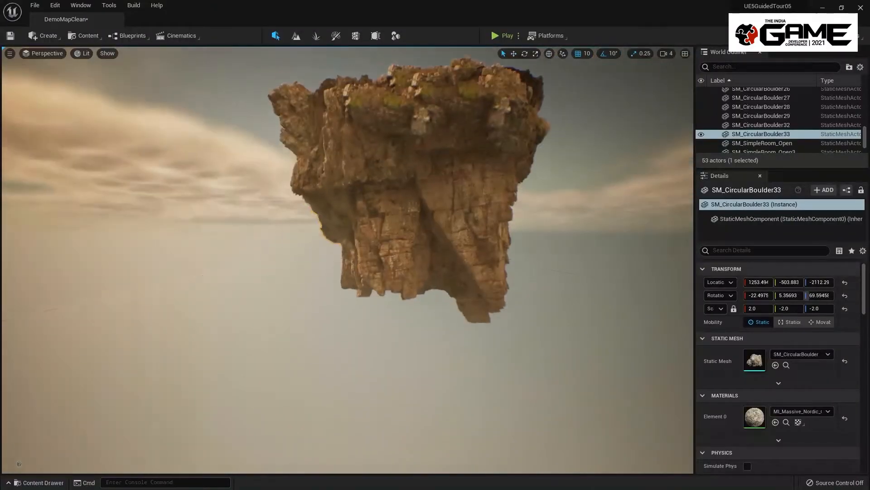
- Move the double-scale circular boulder slightly upward against the island's underside
{"action": "key", "text": "g"}
{"action": "left_click_drag", "start_coordinate": [336, 218], "coordinate": [335, 206]}
{"action": "key", "text": "g"}
{"action": "right_click_drag", "start_coordinate": [336, 206], "coordinate": [322, 173]}
{"action": "key", "text": "g"}
- Duplicate the boulder across the island's underside, then rotate and reposition the copy to fit the rock
{"action": "left_click_drag", "start_coordinate": [259, 165], "coordinate": [410, 177], "text": "alt"}
{"action": "key", "text": "e"}
{"action": "key", "text": "w"}
{"action": "right_click_drag", "start_coordinate": [410, 177], "coordinate": [399, 218]}
{"action": "key", "text": "e"}
{"action": "left_click_drag", "start_coordinate": [438, 213], "coordinate": [419, 202]}
{"action": "key", "text": "w"}
{"action": "mouse_move", "coordinate": [375, 240]}
{"action": "left_mouse_down"}
{"action": "mouse_move", "coordinate": [330, 238]}
{"action": "mouse_move", "coordinate": [358, 238]}
{"action": "left_mouse_up"}
{"action": "left_click_drag", "start_coordinate": [386, 237], "coordinate": [402, 233]}
{"action": "key", "text": "g"}
{"action": "mouse_move", "coordinate": [402, 234]}
{"action": "right_mouse_down"}
{"action": "mouse_move", "coordinate": [385, 218]}
{"action": "mouse_move", "coordinate": [363, 226]}
{"action": "mouse_move", "coordinate": [381, 236]}
{"action": "mouse_move", "coordinate": [399, 217]}
{"action": "right_mouse_up"}
{"action": "key", "text": "g"}
- Place another copy of the boulder on a different part of the underside, rotating and moving it into the gap
{"action": "left_click_drag", "start_coordinate": [399, 213], "coordinate": [326, 205], "text": "alt"}
{"action": "right_click_drag", "start_coordinate": [325, 205], "coordinate": [254, 201]}
{"action": "left_click_drag", "start_coordinate": [247, 204], "coordinate": [320, 197]}
{"action": "key", "text": "e"}
{"action": "left_click_drag", "start_coordinate": [313, 243], "coordinate": [290, 222]}
{"action": "mouse_move", "coordinate": [290, 222]}
{"action": "right_mouse_down"}
{"action": "mouse_move", "coordinate": [272, 217]}
{"action": "mouse_move", "coordinate": [290, 213]}
{"action": "right_mouse_up"}
{"action": "left_click_drag", "start_coordinate": [410, 226], "coordinate": [458, 227]}
{"action": "key", "text": "g"}
{"action": "mouse_move", "coordinate": [458, 226]}
{"action": "right_mouse_down"}
{"action": "mouse_move", "coordinate": [408, 214]}
{"action": "mouse_move", "coordinate": [435, 208]}
{"action": "mouse_move", "coordinate": [455, 222]}
{"action": "right_mouse_up"}
{"action": "left_click", "coordinate": [454, 222]}
{"action": "key", "text": "g"}
- Duplicate the Massive Nordic Coastal Cliff downward below the island and set its X and Y scale to 3
{"action": "key", "text": "w"}
{"action": "left_click_drag", "start_coordinate": [405, 175], "coordinate": [407, 247], "text": "alt"}
{"action": "left_click", "coordinate": [747, 309]}
{"action": "type", "text": "3"}
{"action": "key", "text": "Return"}
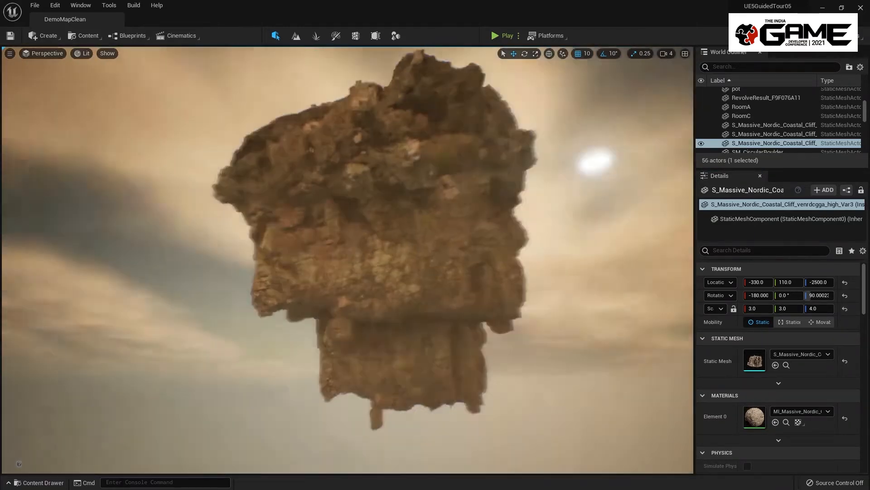
- Delete the circular boulder near the island's lower tip and set the X scale of the wet-surface decal there to 10
{"action": "left_click", "coordinate": [337, 269]}
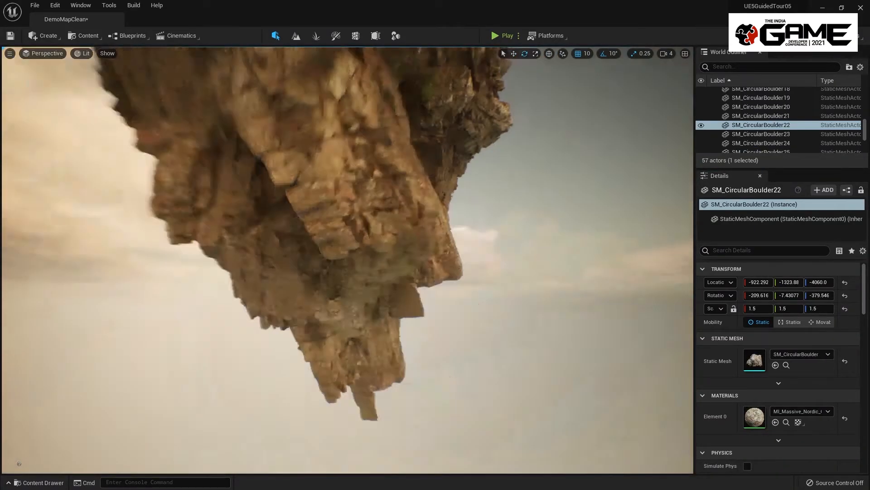
{"action": "key", "text": "Delete"}
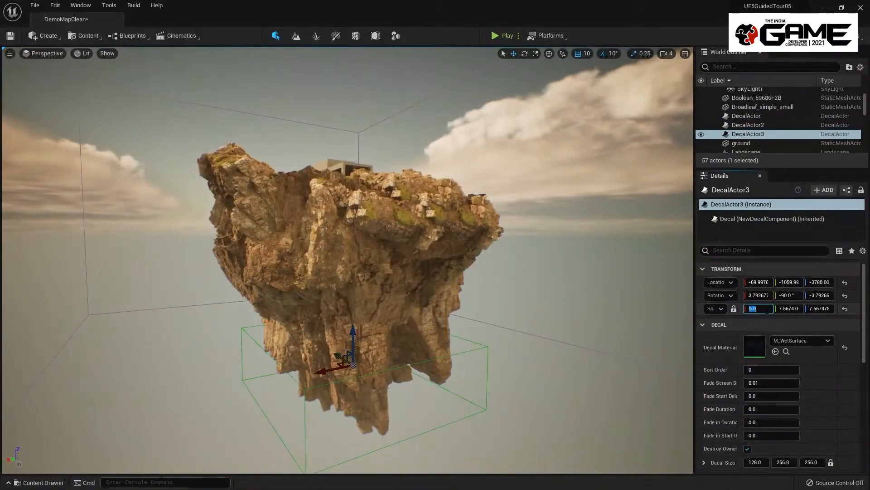
{"action": "type", "text": "10"}
{"action": "key", "text": "Return"}
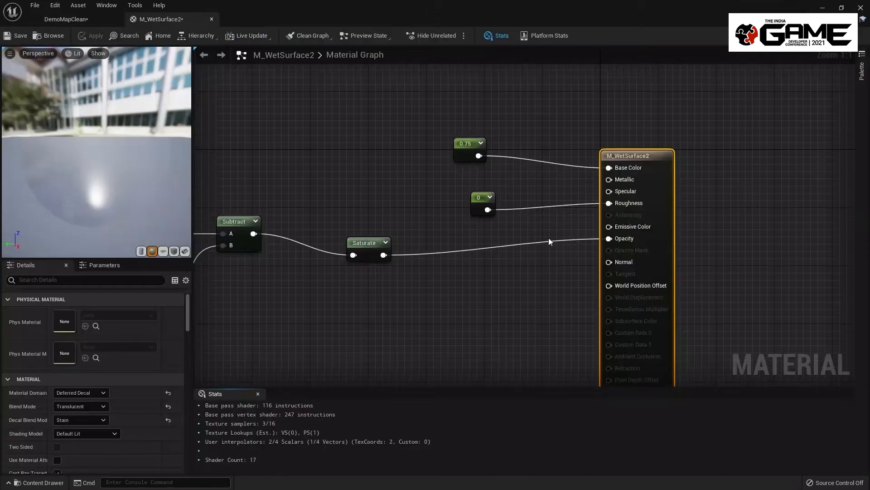
- Set the constant feeding Base Color in M_WetSurface2 to 0.1 and return to the level
{"action": "left_click", "coordinate": [467, 146]}
{"action": "left_click", "coordinate": [81, 312]}
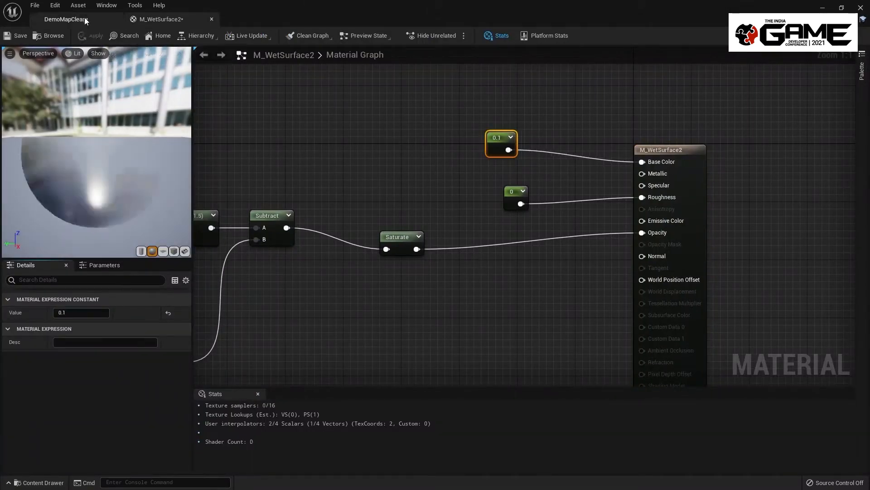
{"action": "left_click", "coordinate": [66, 20]}
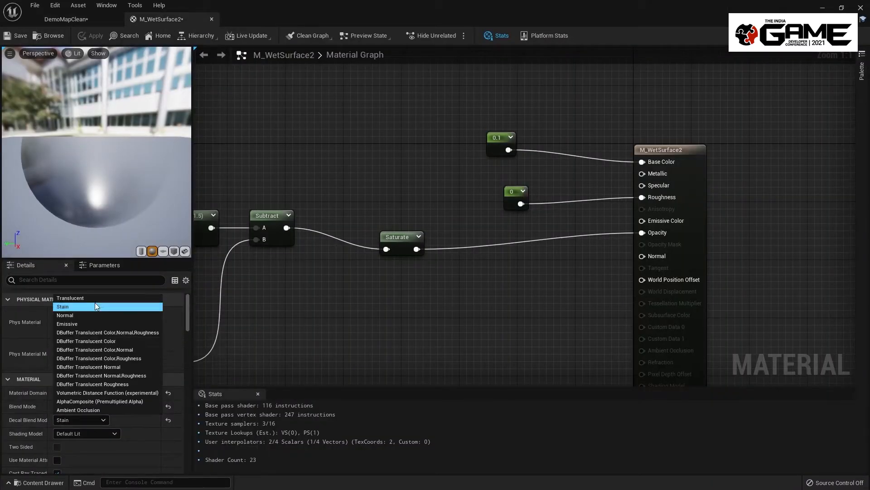
- Set the decal blend mode of M_WetSurface2 to Stain and look over the material graph
{"action": "left_click", "coordinate": [94, 303]}
{"action": "right_click_drag", "start_coordinate": [481, 270], "coordinate": [788, 206]}
{"action": "scroll", "coordinate": [540, 236], "scroll_direction": "down", "scroll_amount": 1}
{"action": "left_click", "coordinate": [485, 158]}
{"action": "right_click_drag", "start_coordinate": [579, 235], "coordinate": [542, 267]}
{"action": "left_click", "coordinate": [408, 297]}
- Delete the mossy circular boulder on the island's outer rim in front of the house
{"action": "left_click", "coordinate": [447, 189]}
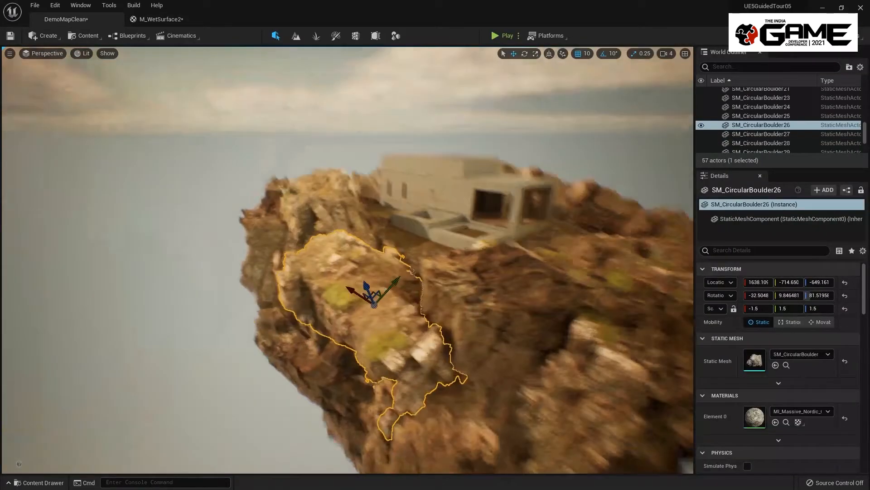
{"action": "key", "text": "Delete"}
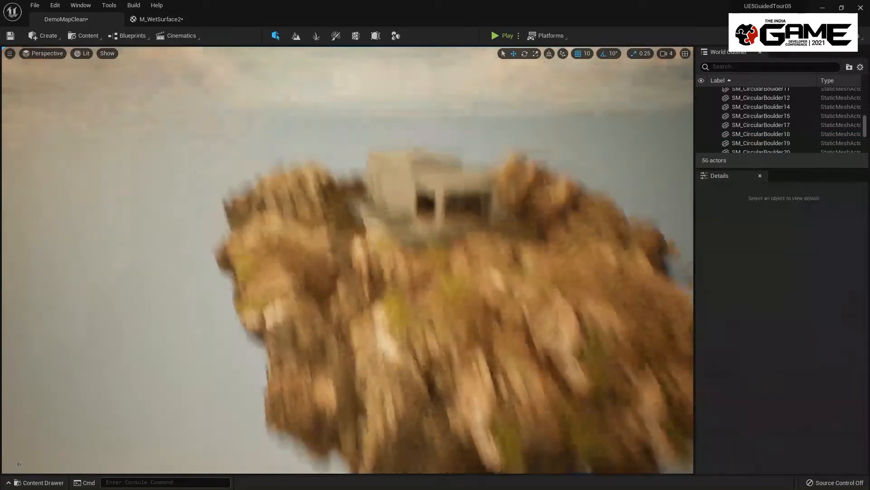
- Duplicate the circular boulder on the rim beside the house and place the copy farther along the cliff edge
{"action": "left_click", "coordinate": [286, 330]}
{"action": "left_click_drag", "start_coordinate": [286, 330], "coordinate": [368, 370]}
{"action": "key", "text": "e"}
{"action": "right_click_drag", "start_coordinate": [367, 370], "coordinate": [373, 277]}
{"action": "left_click", "coordinate": [374, 277]}
{"action": "key", "text": "r"}
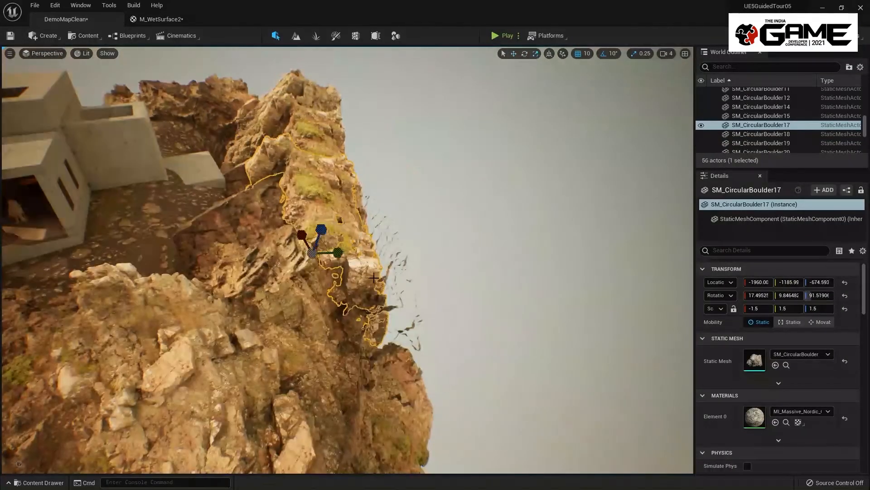
{"action": "left_click_drag", "start_coordinate": [307, 253], "coordinate": [377, 321], "text": "alt"}
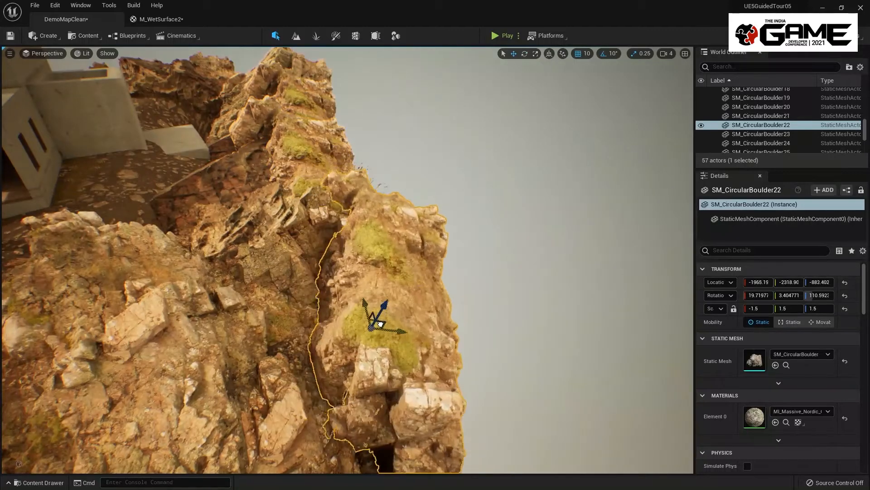
- Place another copy of the rim boulder against the island's outer edge and save the level
{"action": "right_click_drag", "start_coordinate": [377, 321], "coordinate": [468, 301]}
{"action": "left_click_drag", "start_coordinate": [469, 301], "coordinate": [467, 307]}
{"action": "right_click_drag", "start_coordinate": [468, 307], "coordinate": [372, 263]}
{"action": "key", "text": "ctrl+s"}
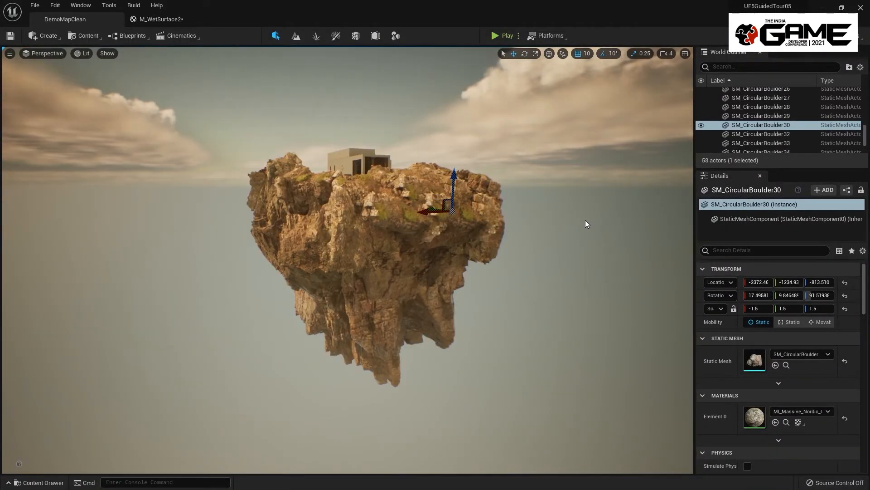
- Save all modified content, including the Roman statue mesh but excluding M_WetSurface2
{"action": "key", "text": "ctrl+space"}
{"action": "left_click", "coordinate": [90, 237]}
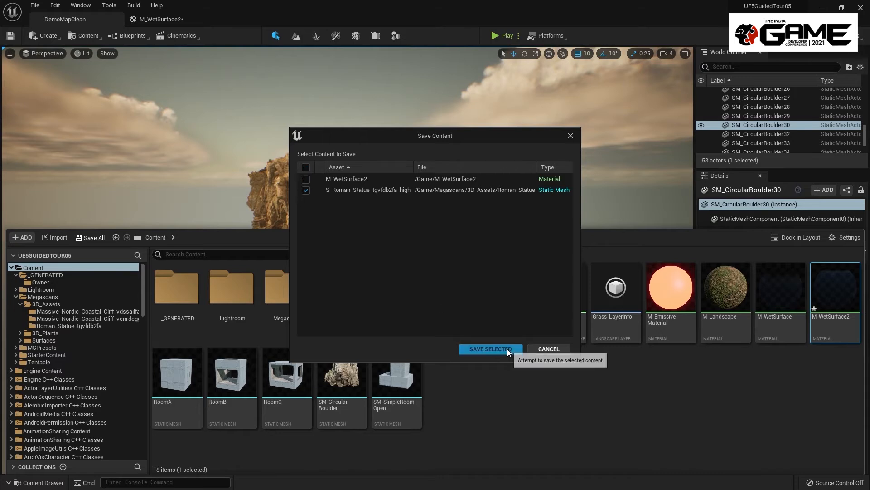
{"action": "left_click", "coordinate": [507, 349]}
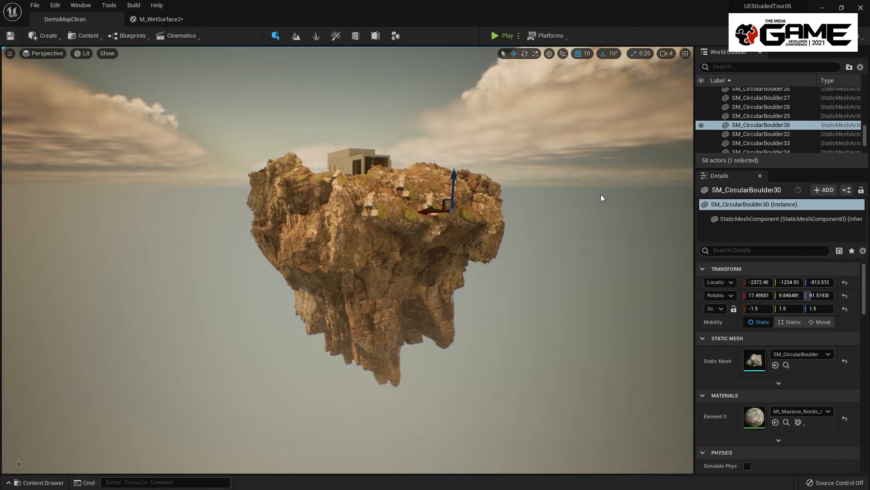
- Inspect the floating island and switch the viewport to the Nanite Visualization Overview
{"action": "left_click_drag", "start_coordinate": [586, 193], "coordinate": [575, 159]}
{"action": "right_click_drag", "start_coordinate": [575, 158], "coordinate": [578, 118]}
{"action": "right_click_drag", "start_coordinate": [440, 113], "coordinate": [447, 135]}
{"action": "right_click_drag", "start_coordinate": [218, 182], "coordinate": [243, 181]}
{"action": "mouse_move", "coordinate": [380, 229]}
{"action": "right_mouse_down"}
{"action": "mouse_move", "coordinate": [380, 217]}
{"action": "mouse_move", "coordinate": [380, 230]}
{"action": "right_mouse_up"}
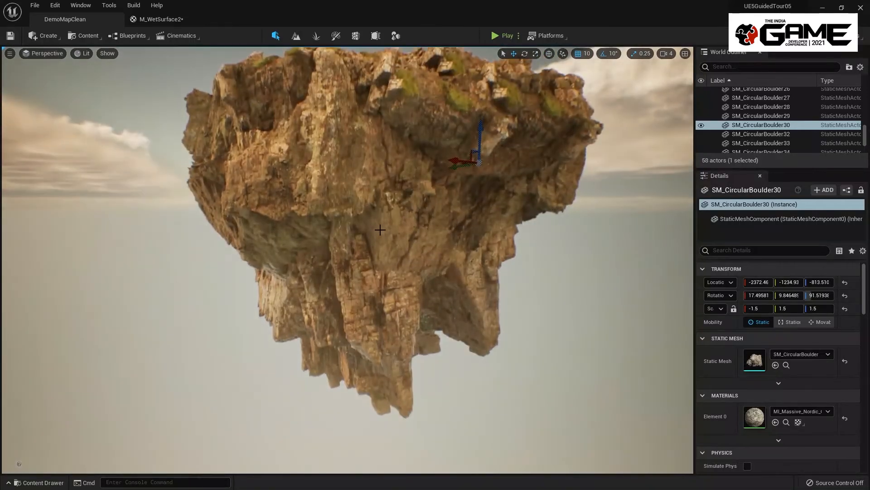
{"action": "left_click", "coordinate": [79, 53]}
{"action": "mouse_move", "coordinate": [153, 208]}
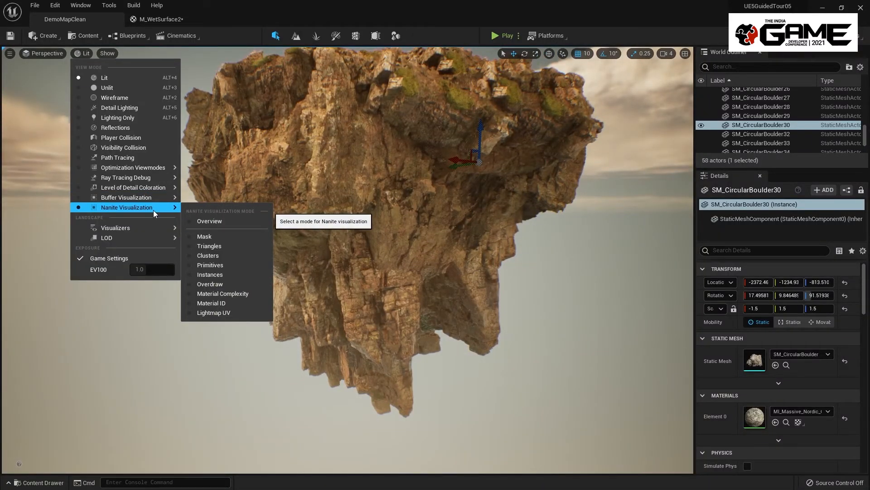
{"action": "left_click", "coordinate": [213, 220]}
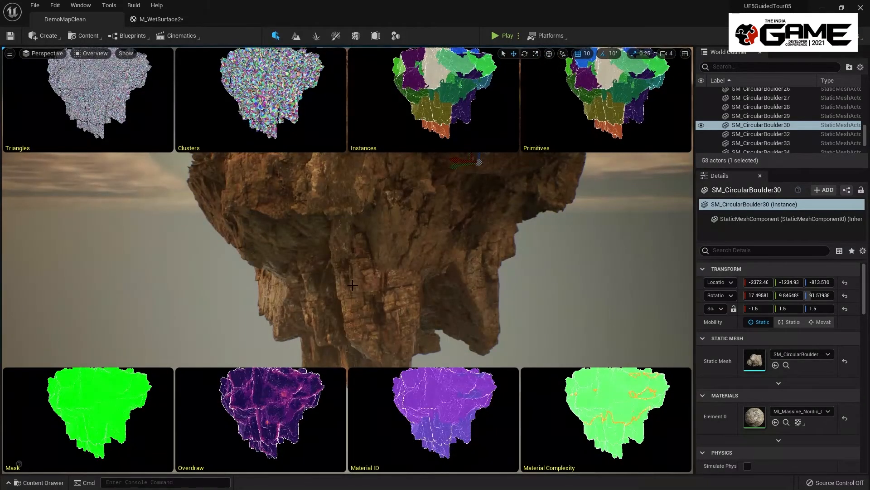
- Examine the concrete house and surrounding rocks in the Nanite overview, with nothing left selected
{"action": "right_click_drag", "start_coordinate": [340, 267], "coordinate": [341, 277]}
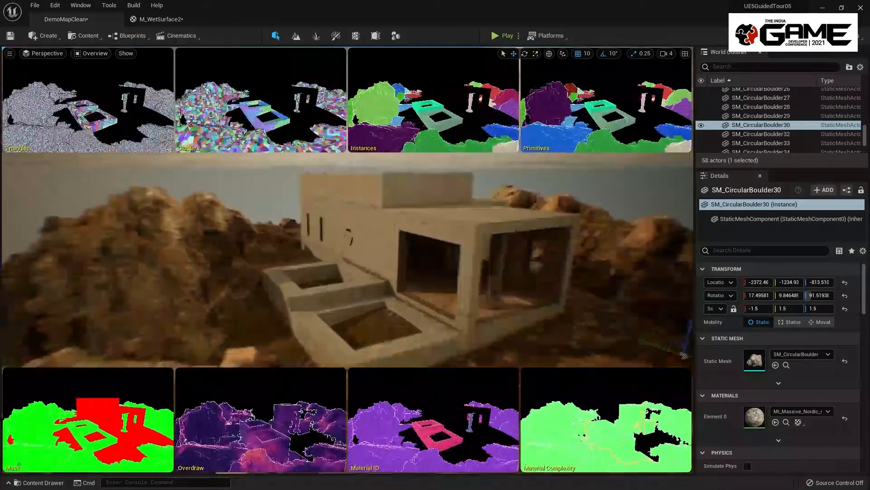
{"action": "mouse_move", "coordinate": [347, 259]}
{"action": "right_mouse_down"}
{"action": "mouse_move", "coordinate": [363, 262]}
{"action": "mouse_move", "coordinate": [349, 254]}
{"action": "mouse_move", "coordinate": [336, 267]}
{"action": "mouse_move", "coordinate": [358, 272]}
{"action": "mouse_move", "coordinate": [344, 259]}
{"action": "right_mouse_up"}
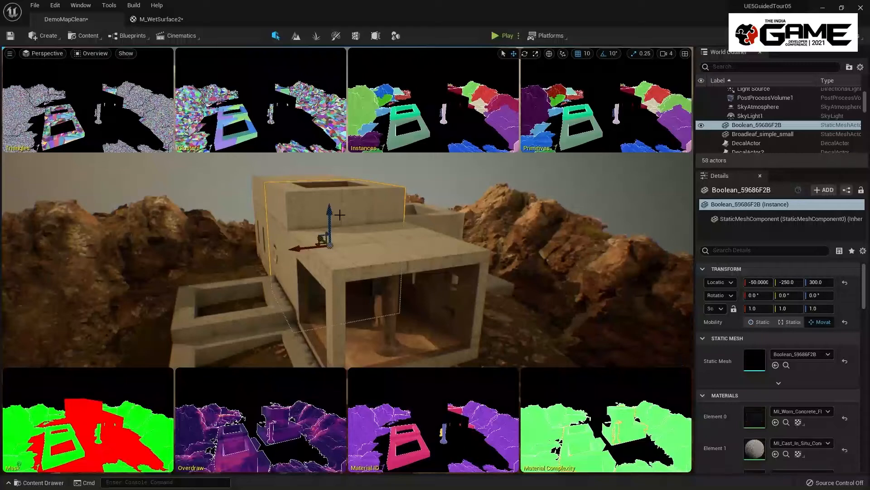
{"action": "key", "text": "Escape"}
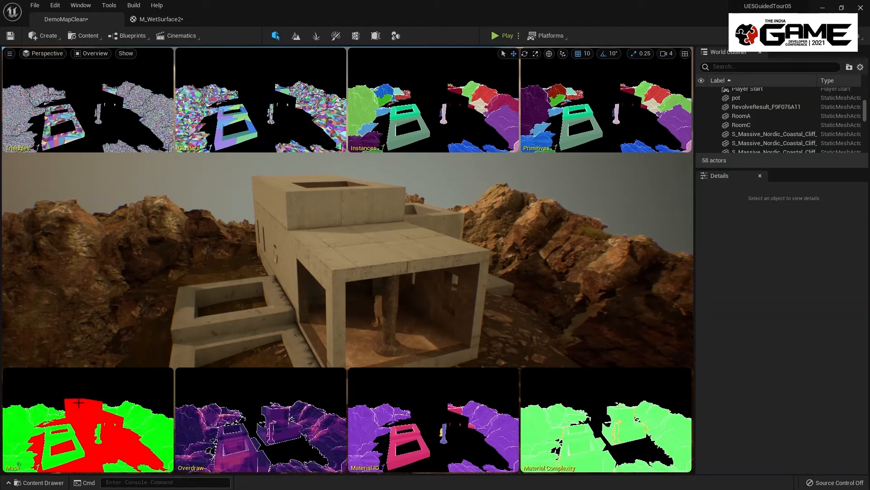
{"action": "key", "text": "s"}
{"action": "right_click_drag", "start_coordinate": [347, 259], "coordinate": [312, 278]}
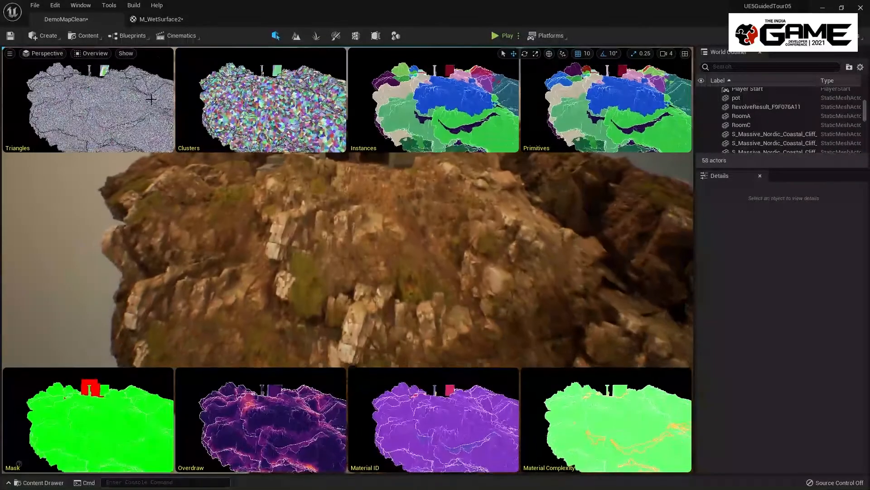
- Return the viewport to Lit mode and view the house and island from a raised front angle
{"action": "left_click", "coordinate": [90, 53]}
{"action": "left_click", "coordinate": [107, 69]}
{"action": "right_click_drag", "start_coordinate": [186, 98], "coordinate": [211, 108]}
{"action": "key", "text": "s"}
{"action": "key", "text": "e"}
{"action": "key", "text": "w"}
{"action": "right_click_drag", "start_coordinate": [297, 192], "coordinate": [293, 197]}
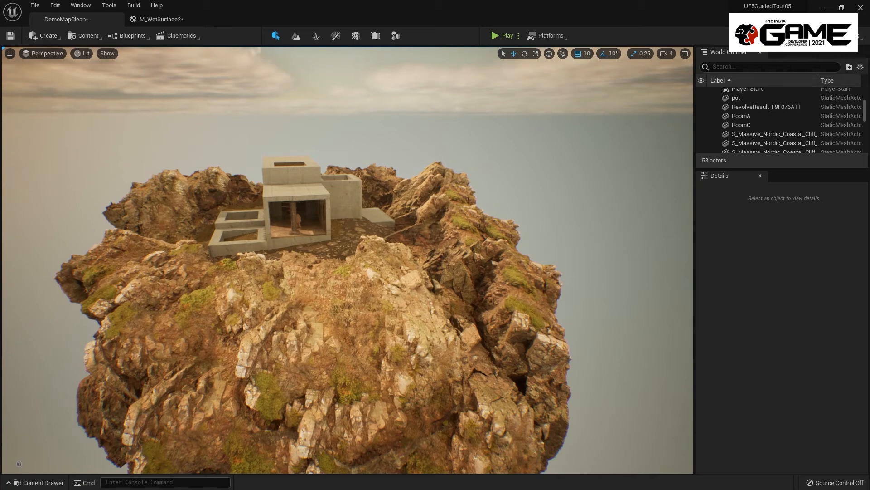
- Find the Control Rig plugin among the editor plugins and enable it despite its beta status
{"action": "left_click", "coordinate": [55, 5]}
{"action": "left_click", "coordinate": [119, 150]}
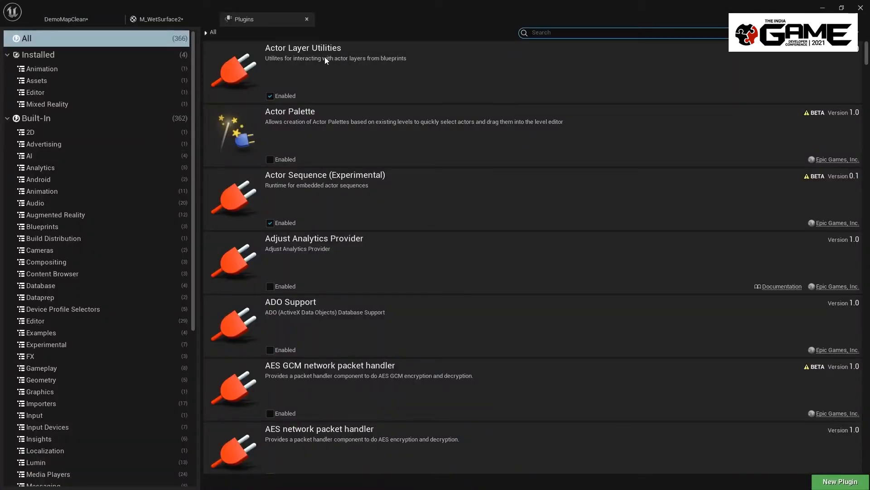
{"action": "type", "text": "control"}
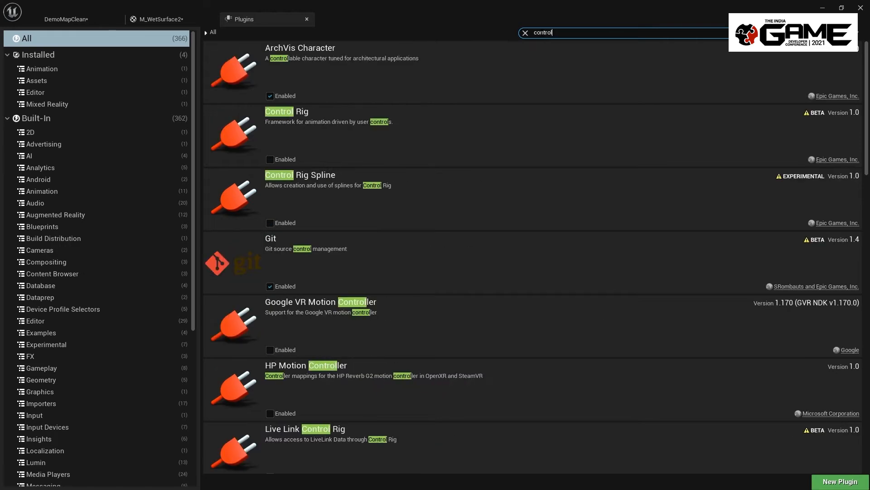
{"action": "left_click", "coordinate": [272, 160]}
{"action": "left_click", "coordinate": [498, 273]}
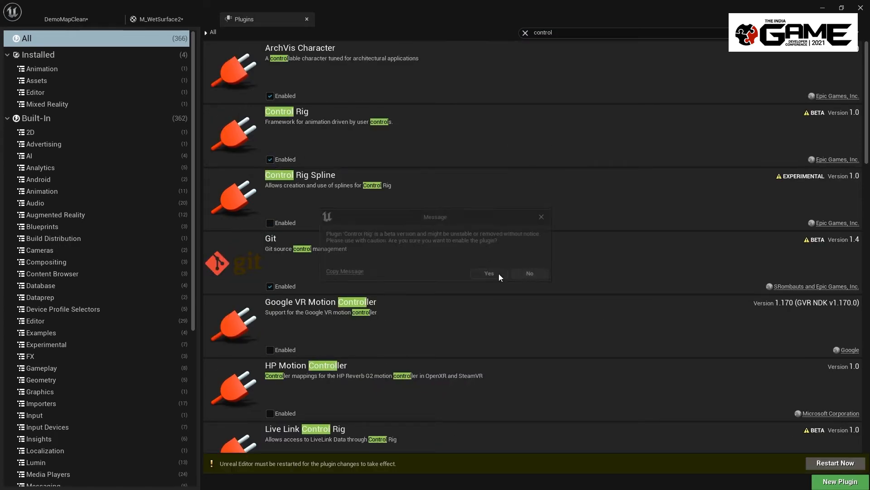
- Enable the FullBodyIK plugin, accept its beta status and restart the editor
{"action": "left_click", "coordinate": [583, 32]}
{"action": "type", "text": "full"}
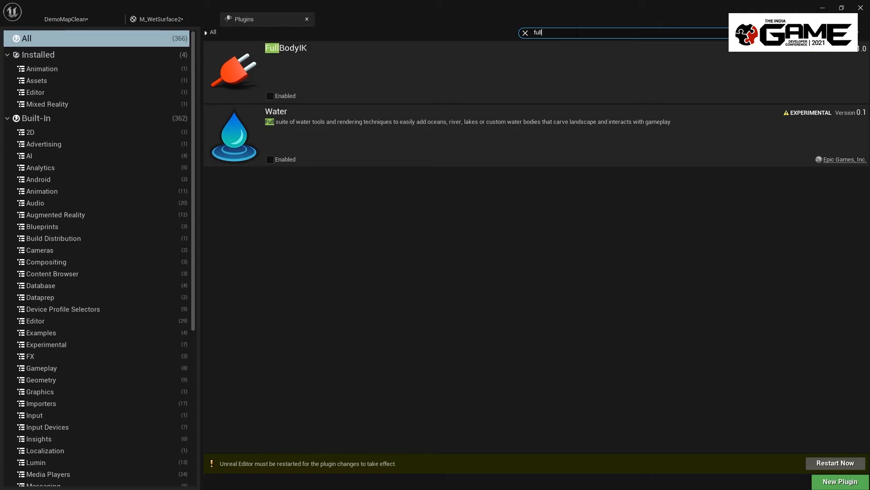
{"action": "left_click", "coordinate": [269, 96]}
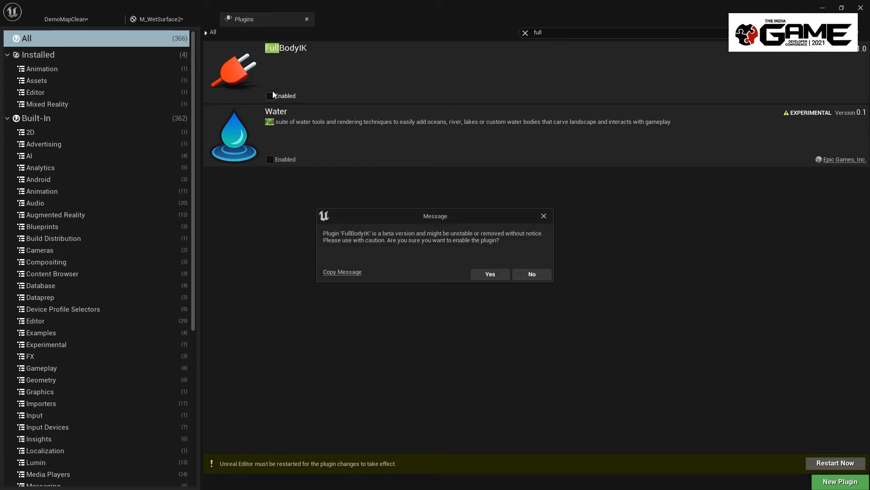
{"action": "left_click", "coordinate": [494, 274]}
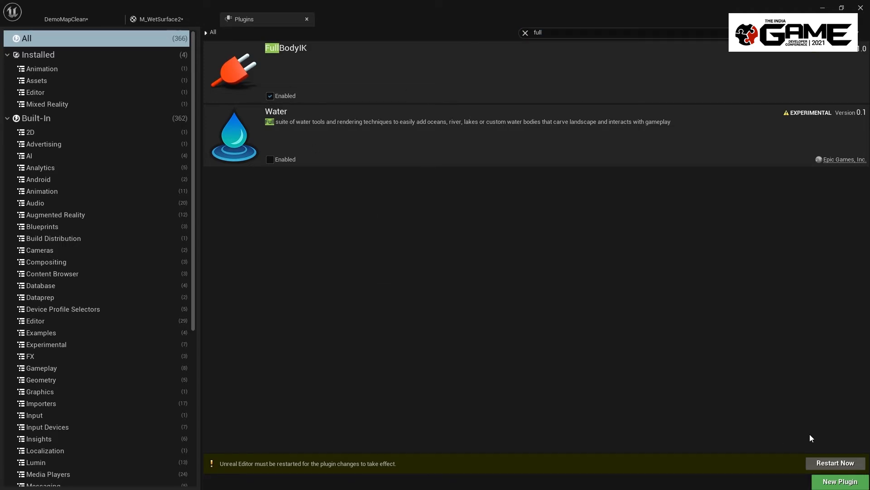
{"action": "left_click", "coordinate": [840, 462]}
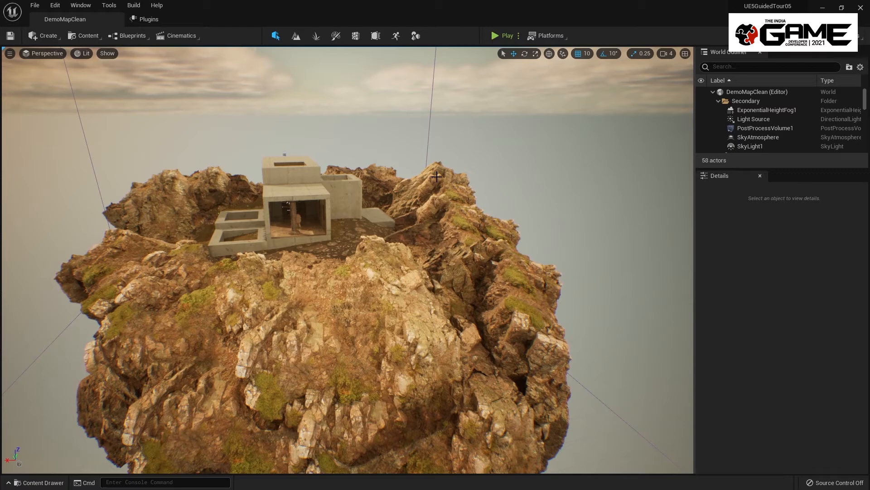
- Open the Mesh folder of the Tentacle content in the project
{"action": "mouse_move", "coordinate": [429, 182]}
{"action": "right_mouse_down"}
{"action": "mouse_move", "coordinate": [406, 206]}
{"action": "mouse_move", "coordinate": [400, 152]}
{"action": "mouse_move", "coordinate": [437, 177]}
{"action": "right_mouse_up"}
{"action": "key", "text": "ctrl+space"}
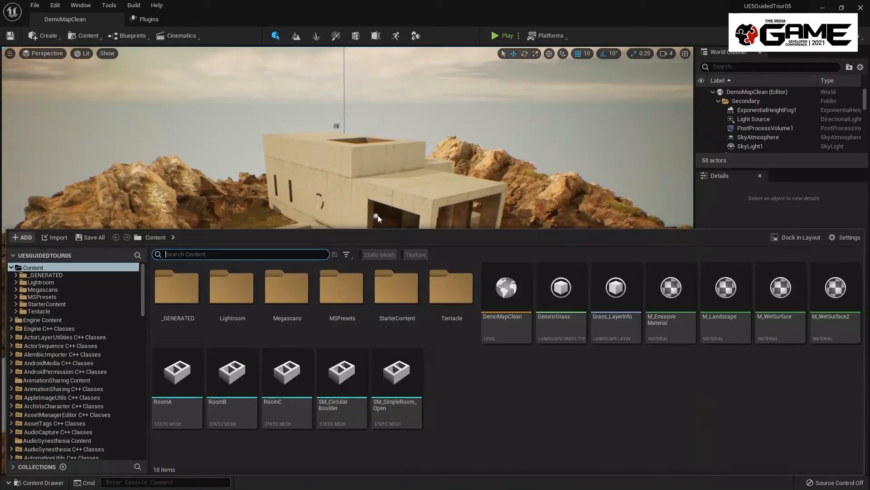
{"action": "left_click", "coordinate": [59, 310]}
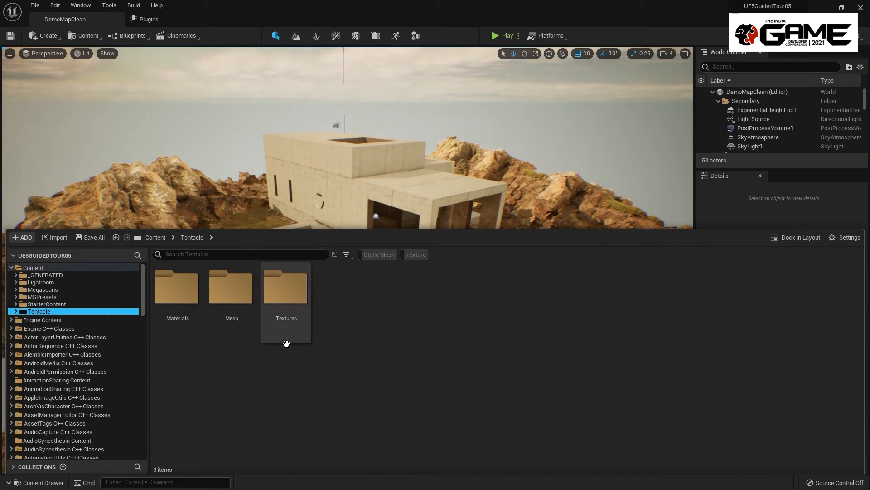
{"action": "double_click", "coordinate": [218, 307]}
- Try out the KRAKEN skeletal mesh on the rocks beside the house and remove it from the level
{"action": "left_click_drag", "start_coordinate": [177, 288], "coordinate": [247, 378]}
{"action": "right_click_drag", "start_coordinate": [247, 378], "coordinate": [380, 122]}
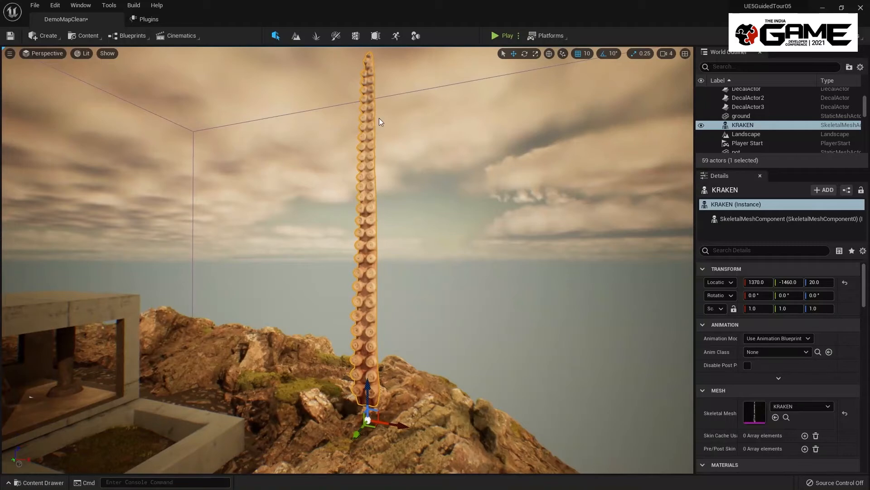
{"action": "left_click_drag", "start_coordinate": [378, 416], "coordinate": [387, 452]}
{"action": "mouse_move", "coordinate": [410, 411]}
{"action": "right_mouse_down"}
{"action": "mouse_move", "coordinate": [397, 428]}
{"action": "mouse_move", "coordinate": [408, 411]}
{"action": "right_mouse_up"}
{"action": "key", "text": "Delete"}
{"action": "right_click_drag", "start_coordinate": [366, 334], "coordinate": [374, 324]}
- Create a Control Rig asset from the KRAKEN skeletal mesh
{"action": "key", "text": "ctrl+space"}
{"action": "left_click", "coordinate": [365, 335]}
{"action": "right_click", "coordinate": [182, 284]}
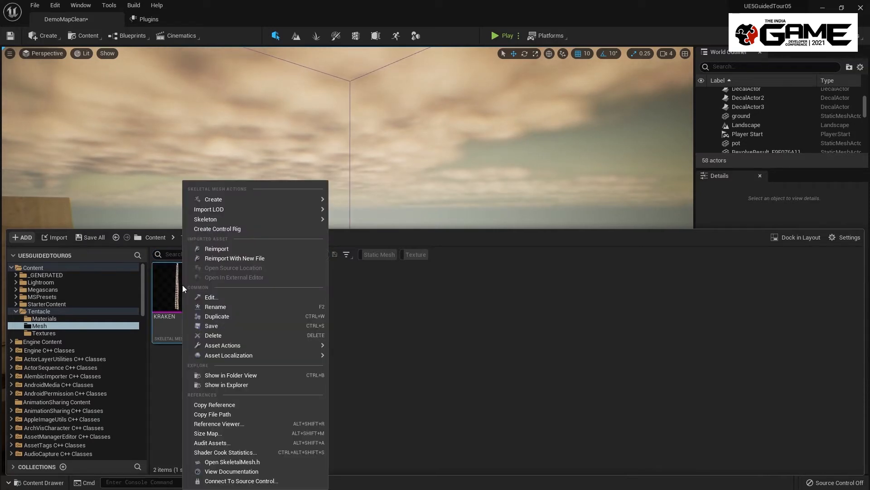
{"action": "mouse_move", "coordinate": [257, 198]}
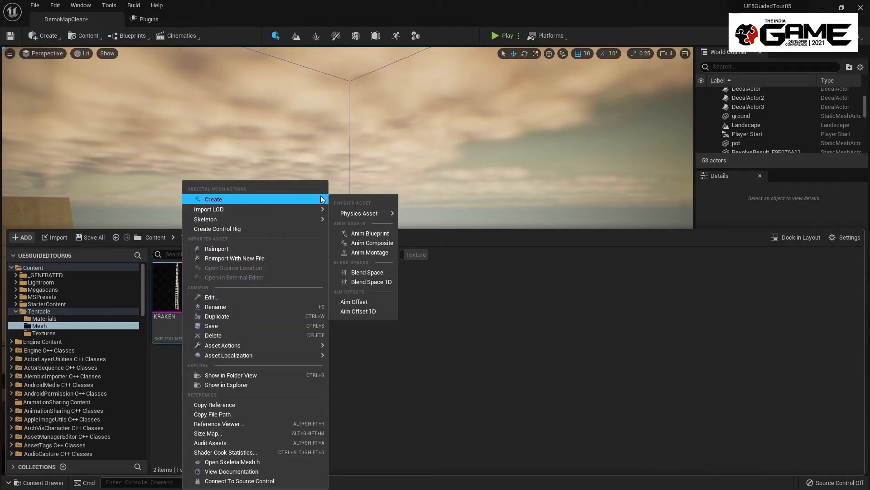
{"action": "left_click", "coordinate": [215, 228]}
{"action": "left_click", "coordinate": [358, 364]}
- Open KRAKEN_CtrlRig for editing and dock its editor beside the other open tabs
{"action": "mouse_move", "coordinate": [277, 309]}
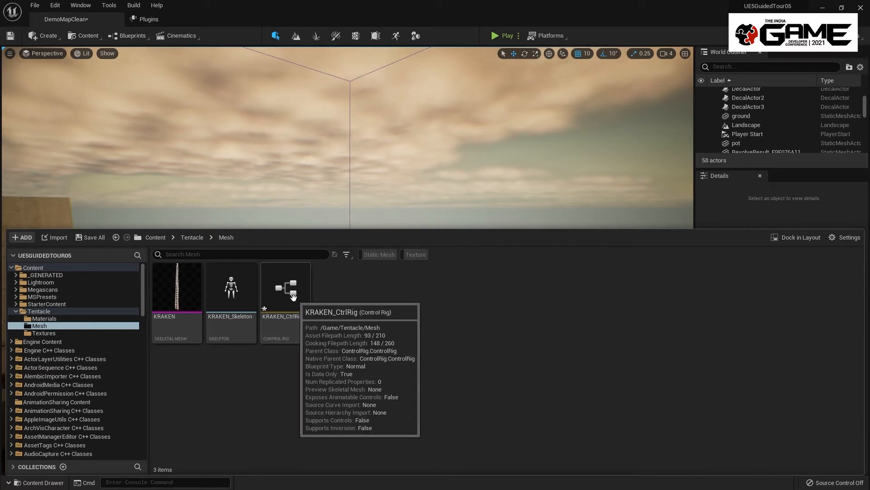
{"action": "left_click", "coordinate": [293, 293]}
{"action": "double_click", "coordinate": [293, 293]}
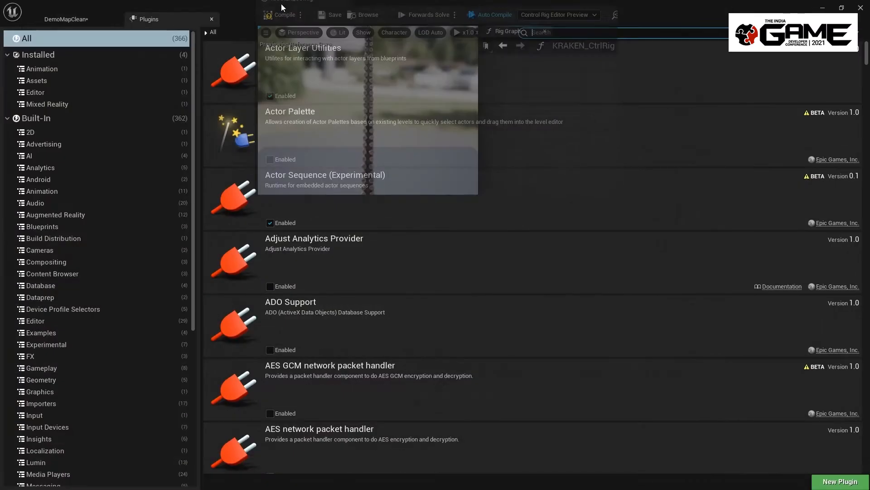
{"action": "scroll", "coordinate": [320, 192], "scroll_direction": "down", "scroll_amount": 1}
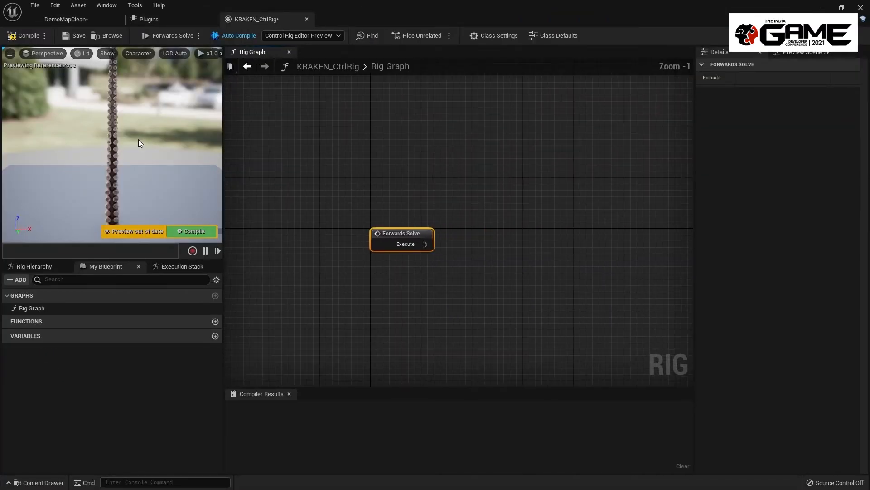
- Compile the control rig and bring the whole tentacle into view in the preview
{"action": "left_click", "coordinate": [195, 231]}
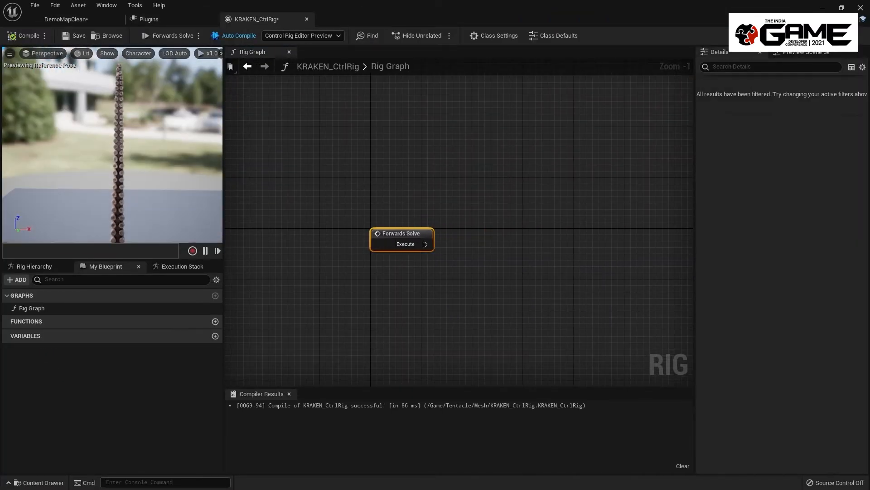
{"action": "mouse_move", "coordinate": [182, 190]}
{"action": "right_mouse_down"}
{"action": "mouse_move", "coordinate": [180, 175]}
{"action": "mouse_move", "coordinate": [182, 190]}
{"action": "right_mouse_up"}
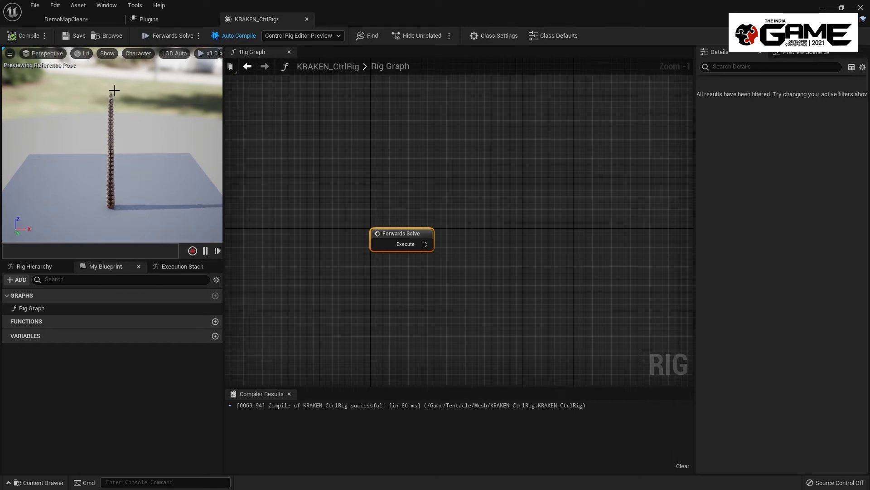
{"action": "right_click_drag", "start_coordinate": [487, 285], "coordinate": [427, 263]}
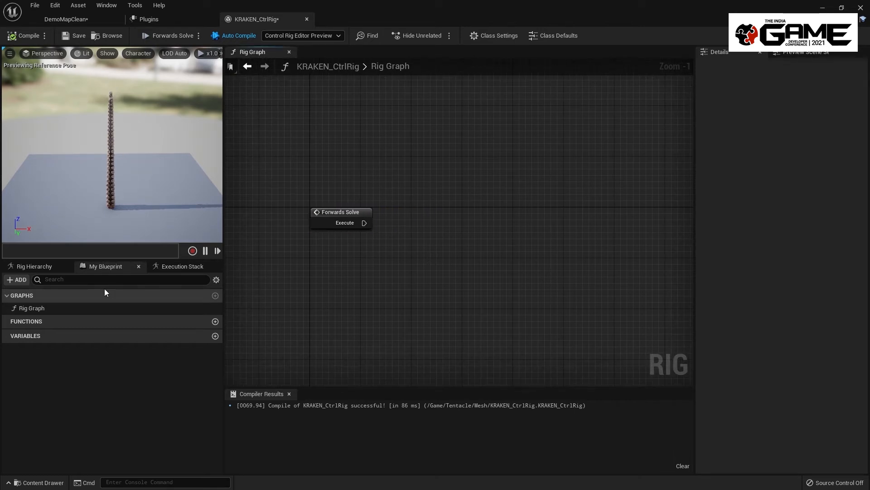
- Add a new control at the top level of the rig hierarchy and name it TentacleReachPoint
{"action": "left_click", "coordinate": [33, 266]}
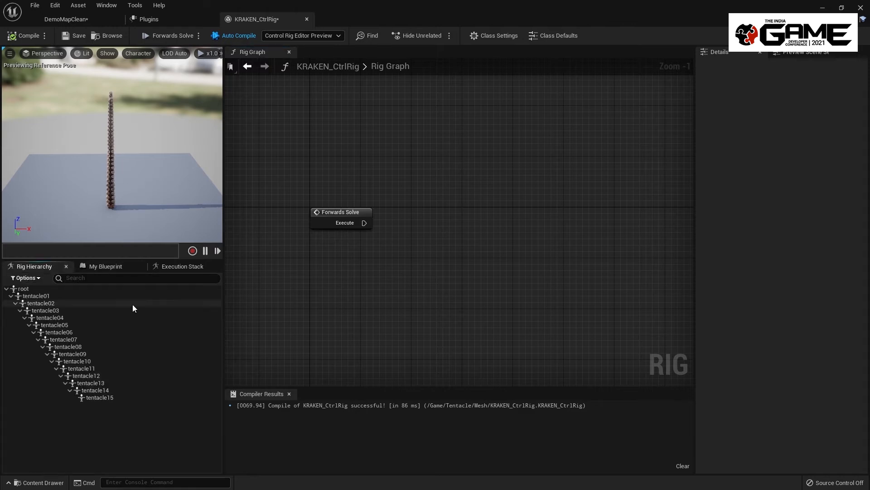
{"action": "left_click", "coordinate": [7, 288]}
{"action": "right_click", "coordinate": [40, 331]}
{"action": "mouse_move", "coordinate": [92, 141]}
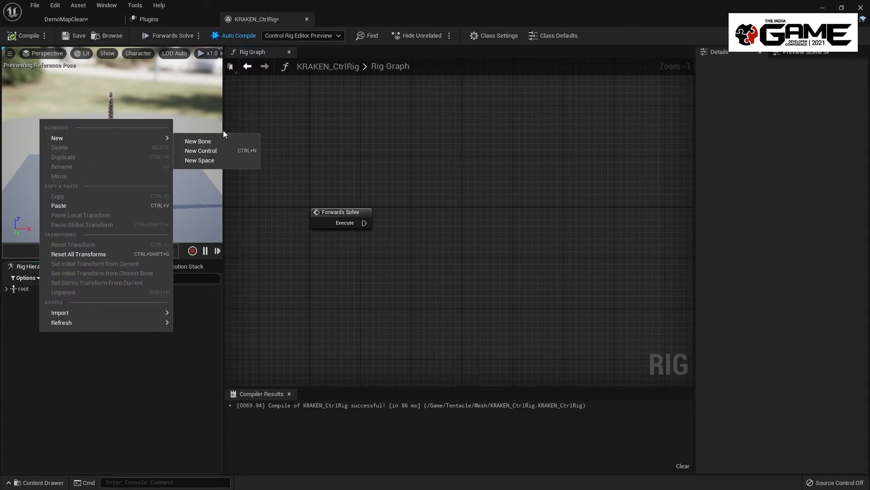
{"action": "left_click", "coordinate": [216, 152]}
{"action": "key", "text": "F2"}
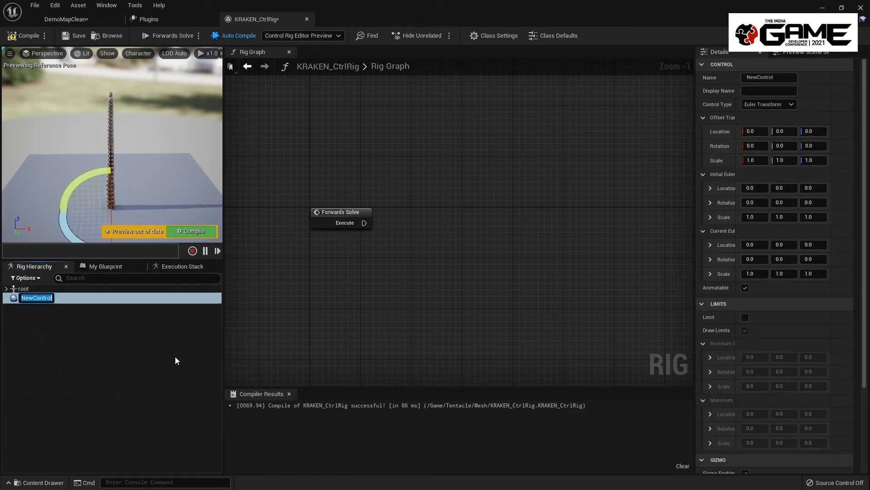
{"action": "type", "text": "Tentacle"}
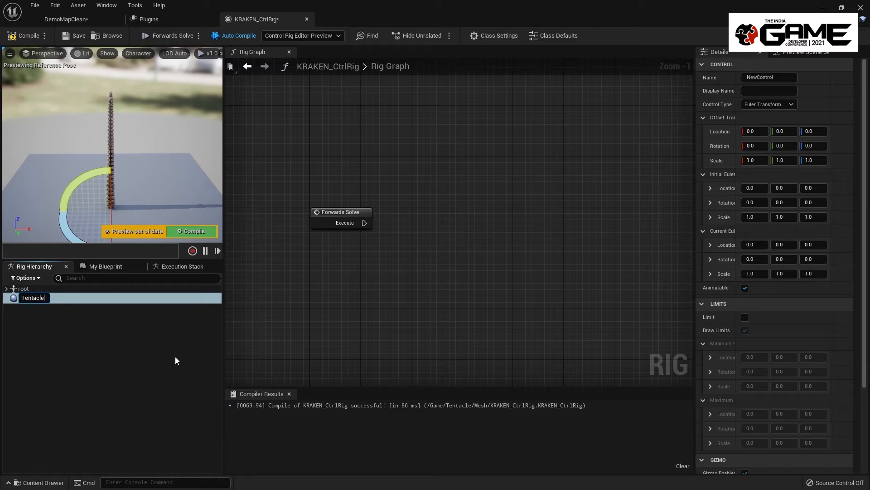
{"action": "type", "text": "ReachPoint"}
{"action": "key", "text": "Return"}
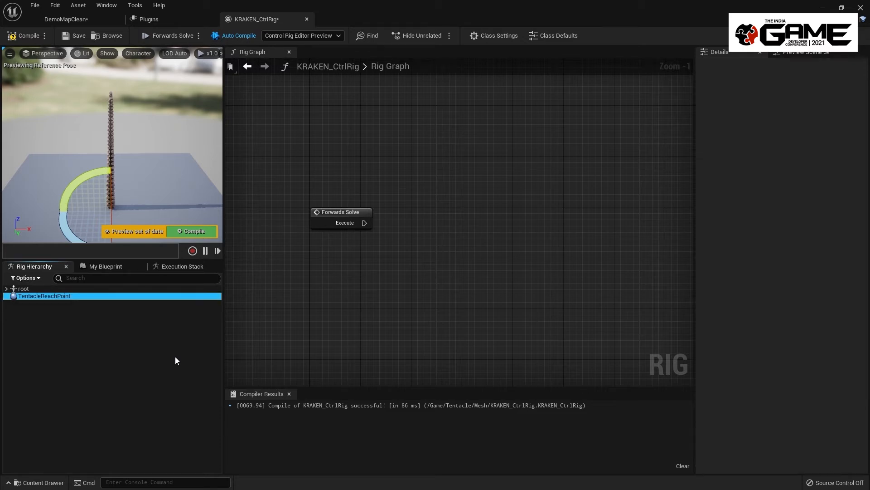
- Try to raise the TentacleReachPoint control to the tentacle's tip and compile the rig
{"action": "right_click_drag", "start_coordinate": [126, 172], "coordinate": [134, 179]}
{"action": "key", "text": "space"}
{"action": "key", "text": "space"}
{"action": "left_click_drag", "start_coordinate": [104, 182], "coordinate": [103, 55]}
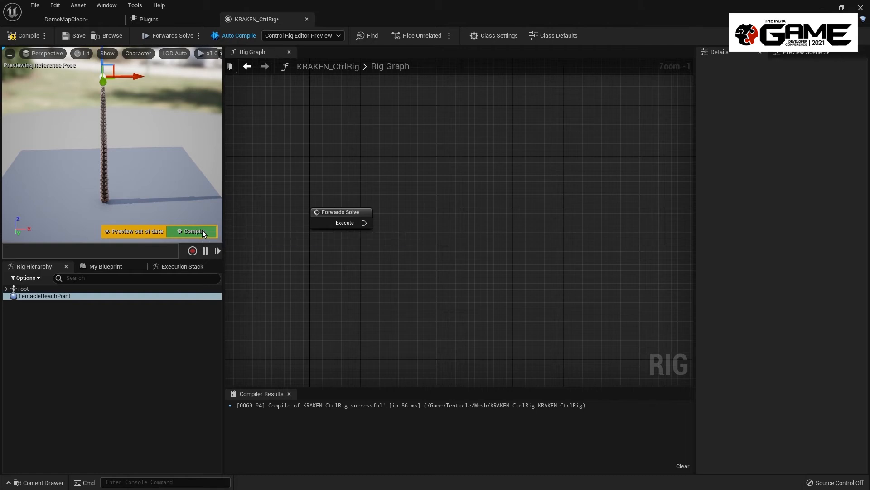
{"action": "left_click", "coordinate": [202, 231]}
{"action": "mouse_move", "coordinate": [242, 234]}
{"action": "right_mouse_down"}
{"action": "mouse_move", "coordinate": [239, 223]}
{"action": "mouse_move", "coordinate": [244, 229]}
{"action": "right_mouse_up"}
{"action": "scroll", "coordinate": [316, 241], "scroll_direction": "up", "scroll_amount": 1}
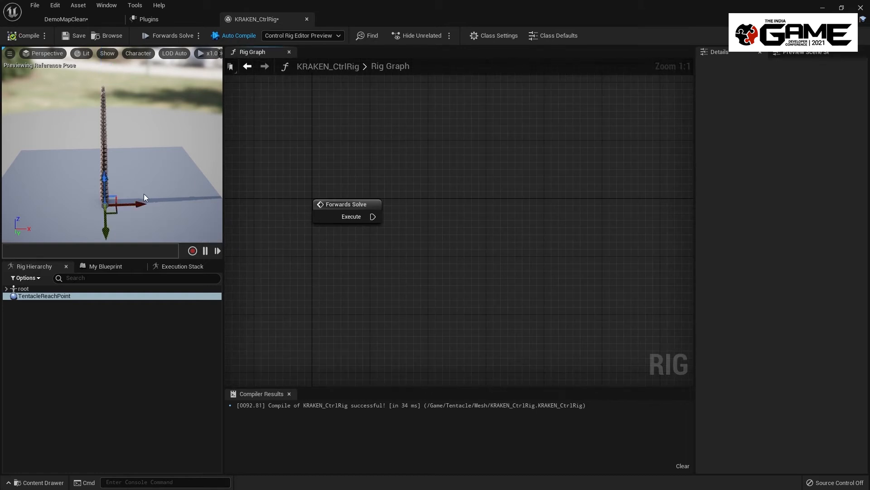
- Raise TentacleReachPoint to about 1532 units, just above the tentacle's tip, set its initial transform from the current one, and compile the rig
{"action": "left_click_drag", "start_coordinate": [105, 178], "coordinate": [104, 53]}
{"action": "right_click_drag", "start_coordinate": [105, 68], "coordinate": [142, 147]}
{"action": "key", "text": "w"}
{"action": "right_click", "coordinate": [54, 298]}
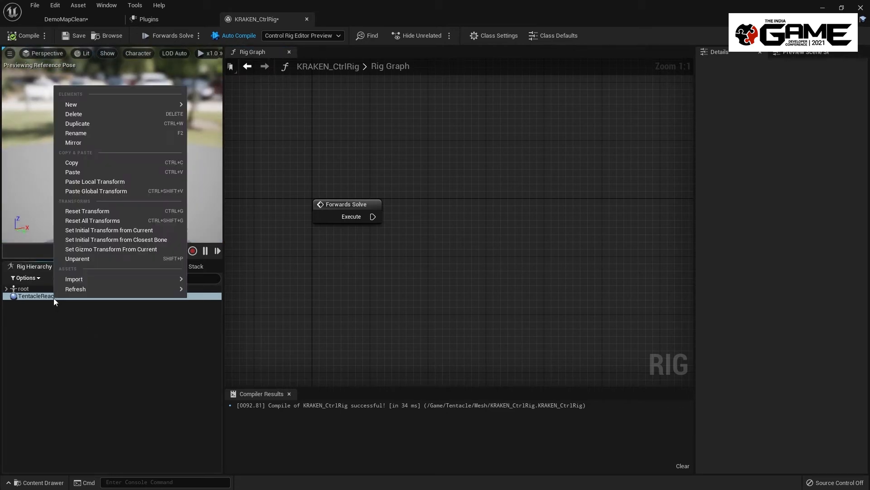
{"action": "left_click", "coordinate": [142, 227]}
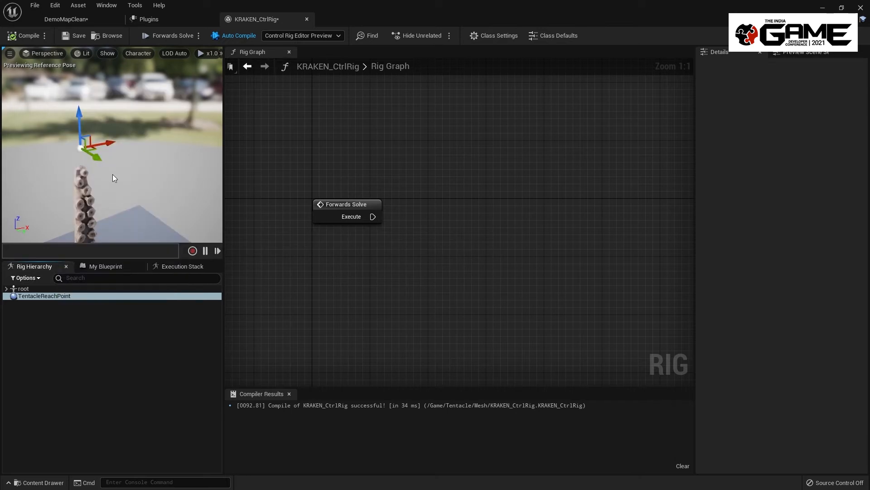
{"action": "left_click", "coordinate": [112, 299]}
{"action": "left_click", "coordinate": [23, 35]}
{"action": "left_click", "coordinate": [81, 148]}
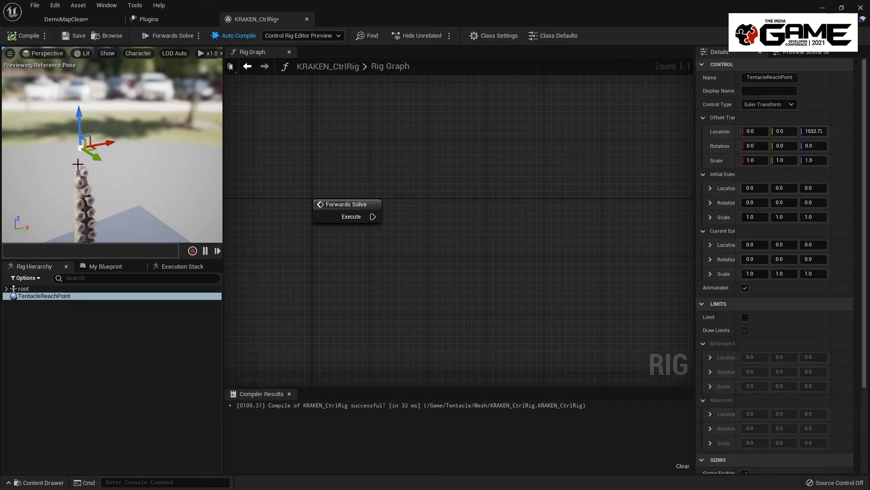
- Add a Full Body IK node after Forwards Solve's Execute output and set its Root to the root bone
{"action": "right_click_drag", "start_coordinate": [422, 256], "coordinate": [402, 243]}
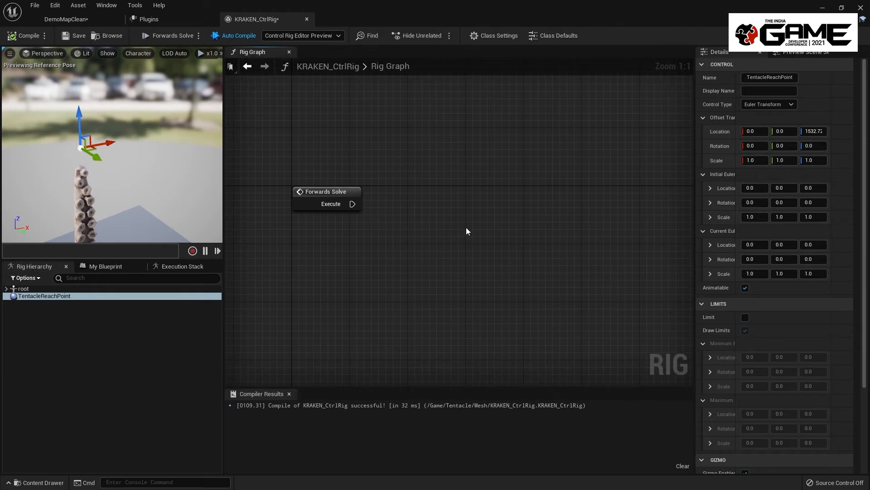
{"action": "right_click_drag", "start_coordinate": [467, 231], "coordinate": [442, 218]}
{"action": "left_click_drag", "start_coordinate": [328, 191], "coordinate": [401, 194]}
{"action": "type", "text": "full"}
{"action": "key", "text": "Return"}
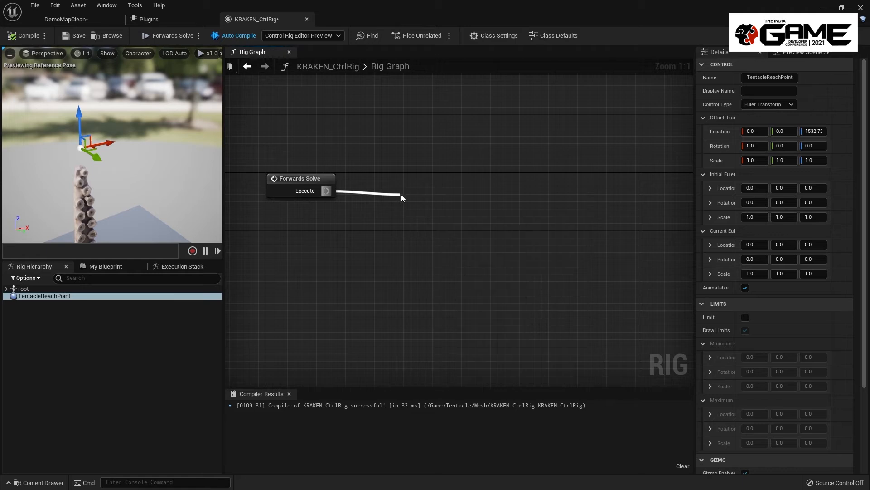
{"action": "left_click_drag", "start_coordinate": [471, 198], "coordinate": [558, 176]}
{"action": "left_click", "coordinate": [555, 205]}
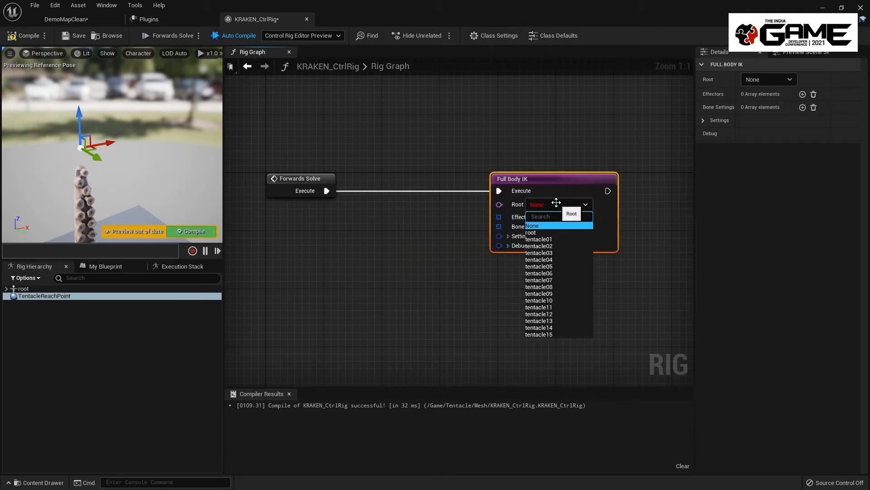
{"action": "left_click", "coordinate": [553, 234]}
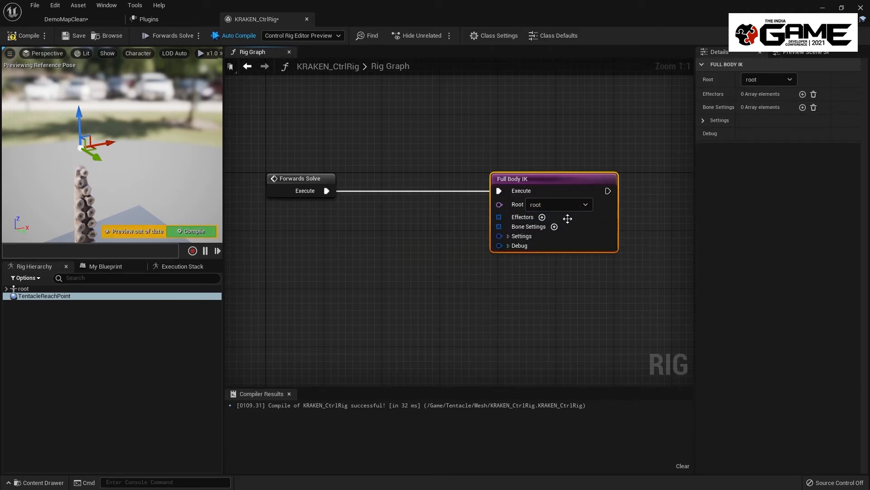
- Add an effector to the Full Body IK node and set its bone to tentacle15
{"action": "left_click", "coordinate": [542, 217]}
{"action": "left_click", "coordinate": [574, 238]}
{"action": "left_click", "coordinate": [573, 238]}
{"action": "left_click", "coordinate": [573, 239]}
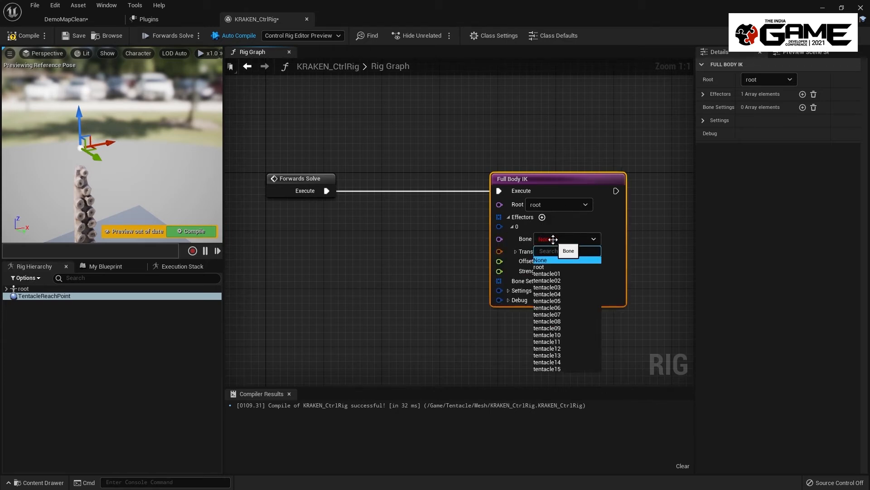
{"action": "left_click", "coordinate": [561, 368]}
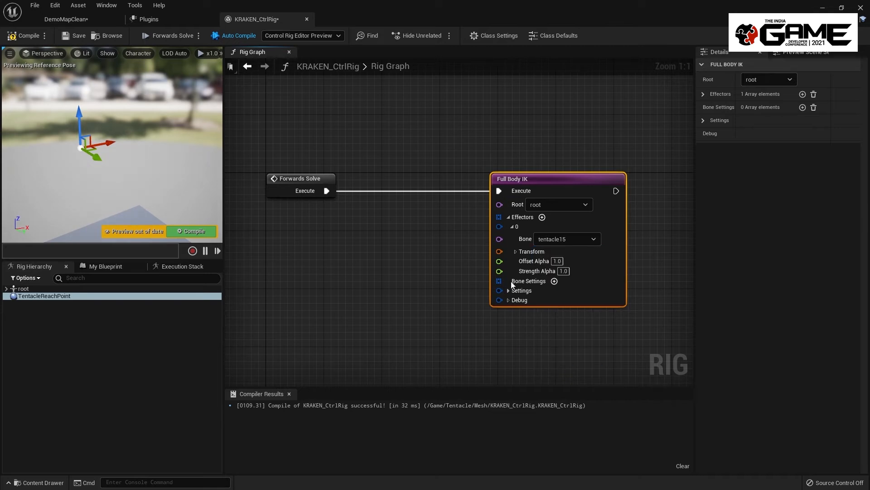
{"action": "left_click", "coordinate": [515, 251]}
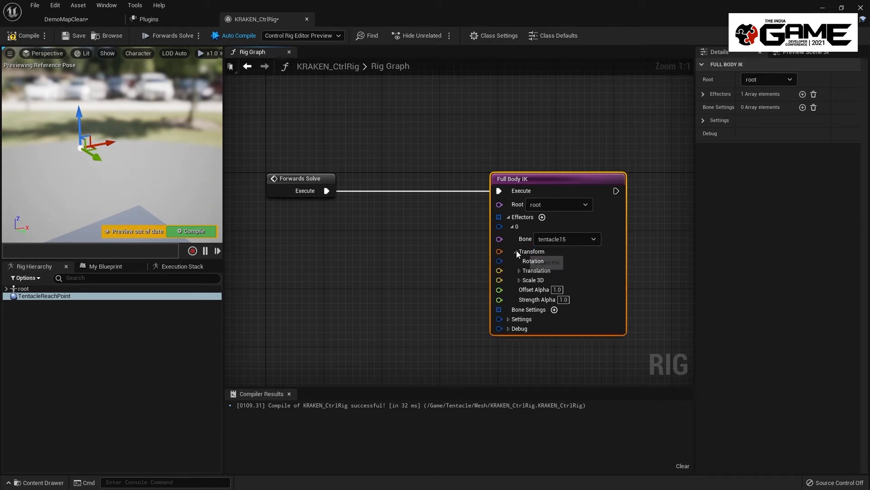
{"action": "left_click", "coordinate": [516, 251]}
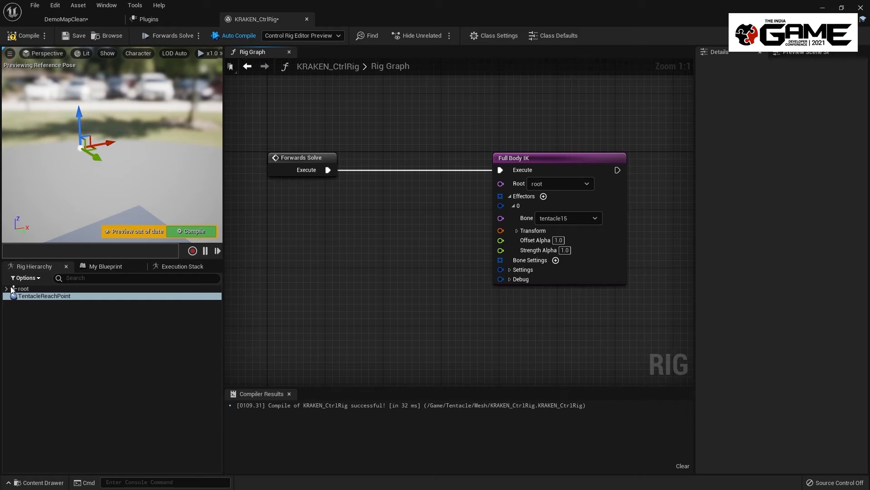
- Add a Get Transform node for TentacleReachPoint and connect its output to the effector's Transform input
{"action": "left_click_drag", "start_coordinate": [45, 297], "coordinate": [227, 200]}
{"action": "left_click", "coordinate": [357, 276]}
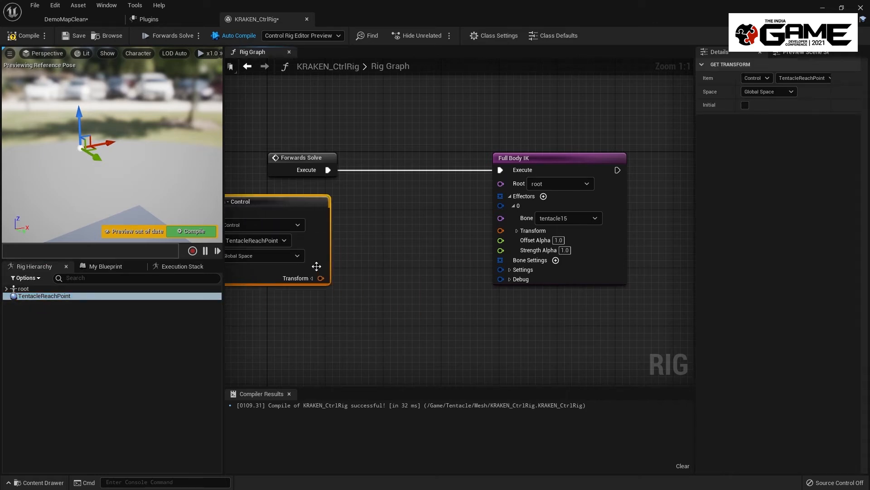
{"action": "right_click_drag", "start_coordinate": [350, 281], "coordinate": [375, 264]}
{"action": "left_click_drag", "start_coordinate": [345, 261], "coordinate": [525, 214]}
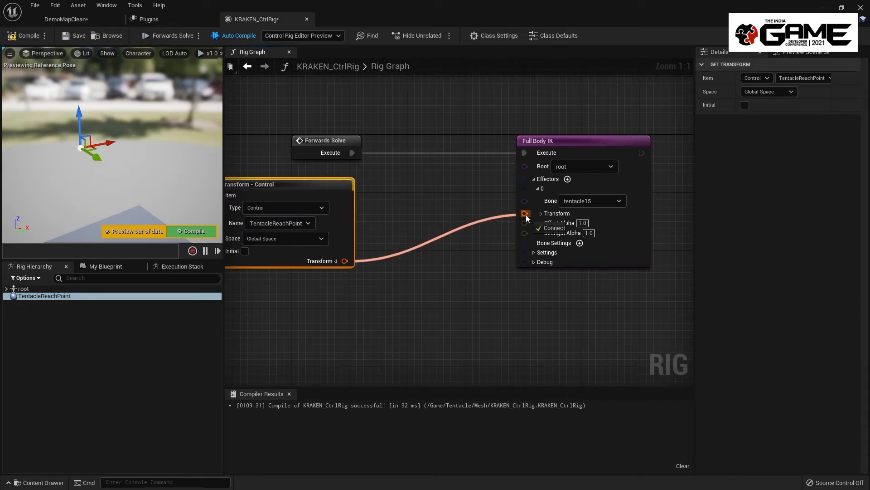
- Compile the rig and move TentacleReachPoint in the preview to test how the tentacle follows it
{"action": "right_click_drag", "start_coordinate": [144, 202], "coordinate": [176, 174]}
{"action": "left_click", "coordinate": [194, 230]}
{"action": "mouse_move", "coordinate": [109, 105]}
{"action": "left_mouse_down"}
{"action": "mouse_move", "coordinate": [231, 215]}
{"action": "mouse_move", "coordinate": [140, 151]}
{"action": "mouse_move", "coordinate": [43, 200]}
{"action": "mouse_move", "coordinate": [10, 151]}
{"action": "mouse_move", "coordinate": [164, 134]}
{"action": "mouse_move", "coordinate": [204, 204]}
{"action": "mouse_move", "coordinate": [100, 136]}
{"action": "mouse_move", "coordinate": [99, 86]}
{"action": "mouse_move", "coordinate": [99, 102]}
{"action": "left_mouse_up"}
{"action": "right_click_drag", "start_coordinate": [100, 103], "coordinate": [136, 105]}
{"action": "mouse_move", "coordinate": [124, 167]}
{"action": "right_mouse_down"}
{"action": "mouse_move", "coordinate": [117, 154]}
{"action": "mouse_move", "coordinate": [127, 175]}
{"action": "mouse_move", "coordinate": [124, 167]}
{"action": "right_mouse_up"}
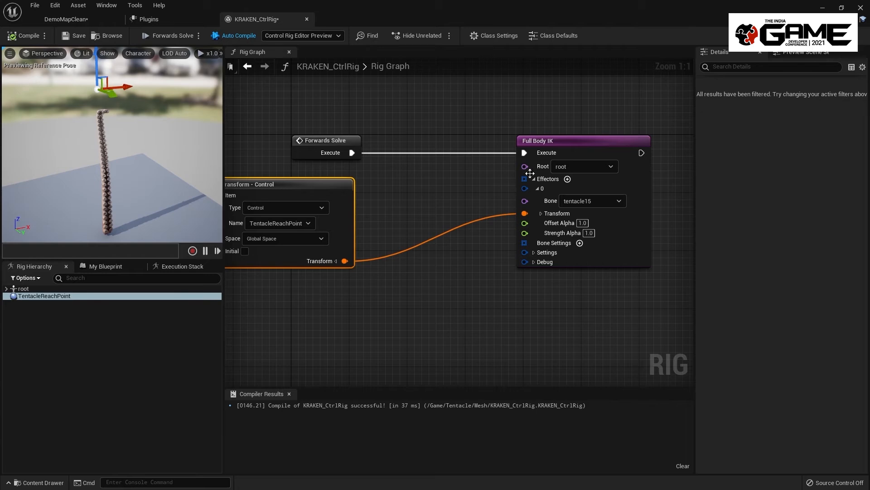
{"action": "right_click_drag", "start_coordinate": [187, 156], "coordinate": [165, 158]}
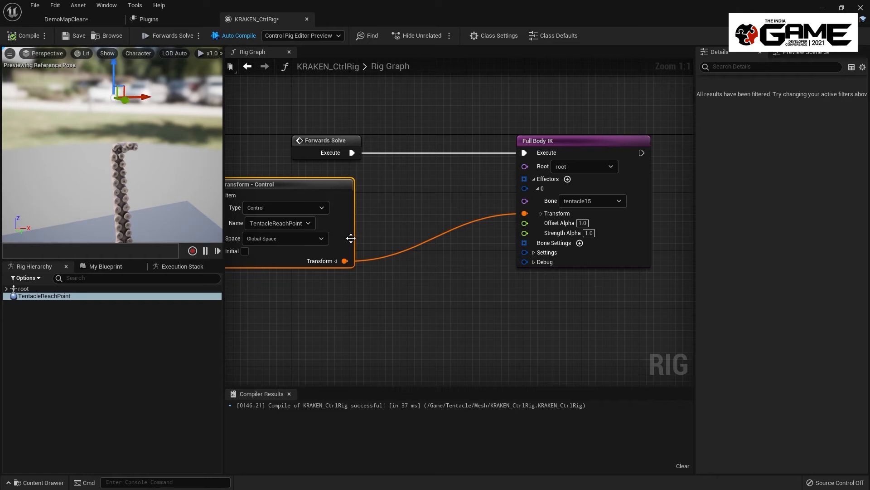
- Delete the TentacleReachPoint Get Transform node from the rig graph
{"action": "right_click_drag", "start_coordinate": [415, 201], "coordinate": [487, 191]}
{"action": "left_click", "coordinate": [486, 191]}
{"action": "left_click", "coordinate": [380, 179]}
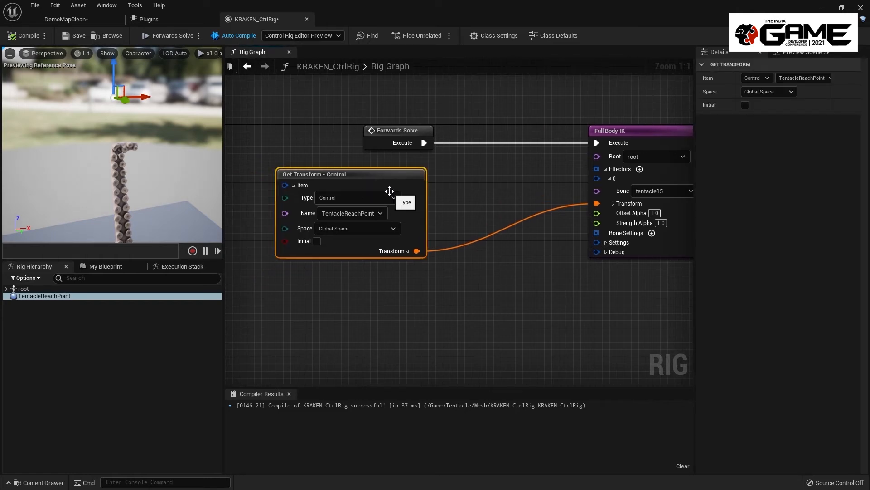
{"action": "key", "text": "Delete"}
- Add a Project to new Parent node and connect its Transform output to the Full Body IK effector's Transform input
{"action": "right_click", "coordinate": [354, 200]}
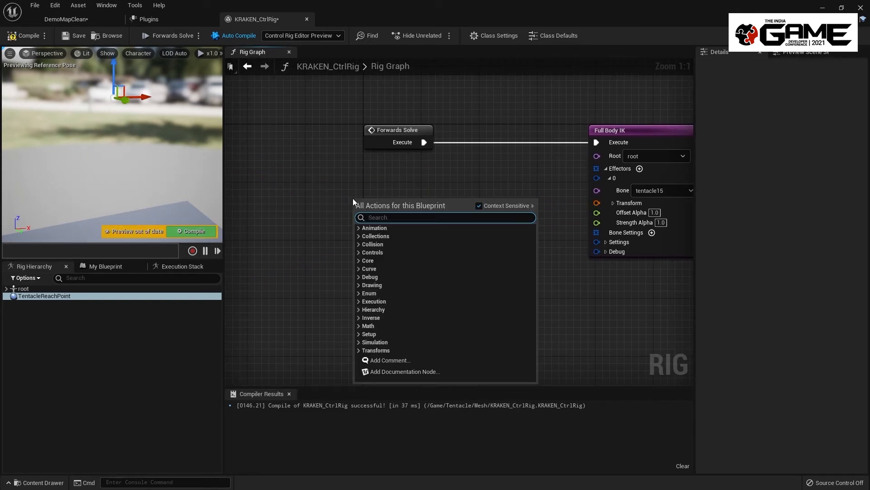
{"action": "type", "text": "project"}
{"action": "key", "text": "Return"}
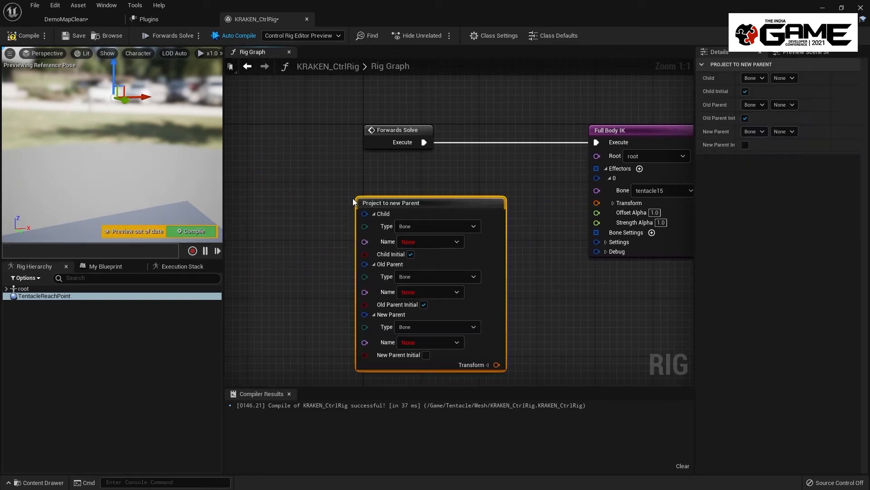
{"action": "left_click_drag", "start_coordinate": [597, 203], "coordinate": [497, 363]}
{"action": "left_click_drag", "start_coordinate": [487, 275], "coordinate": [479, 266]}
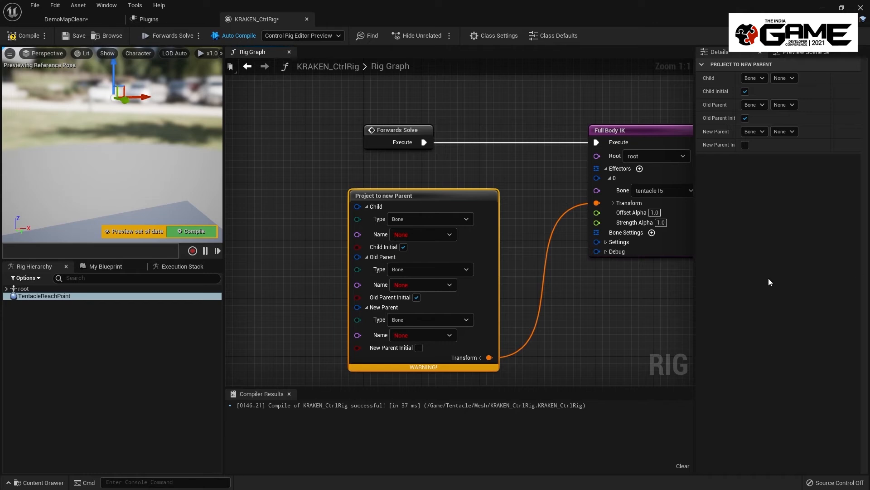
- Set the projection's child to bone tentacle15 and both its old and new parents to the TentacleReachPoint control
{"action": "left_click", "coordinate": [420, 234]}
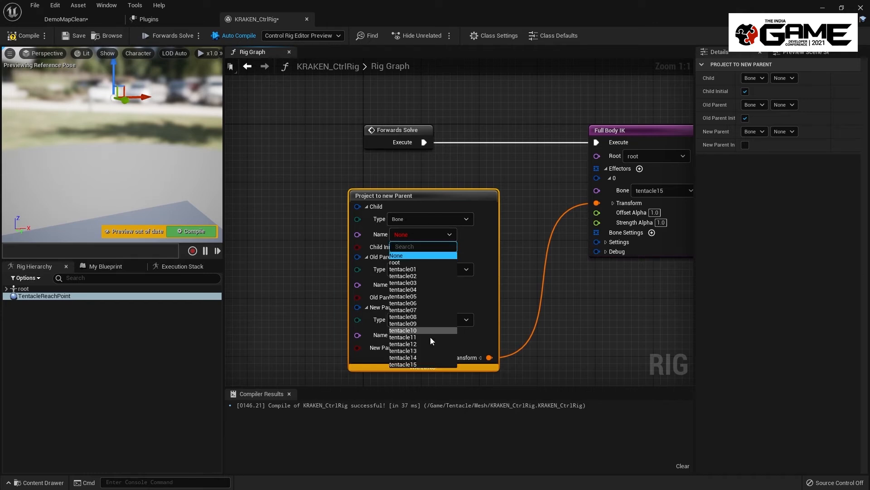
{"action": "left_click", "coordinate": [415, 357]}
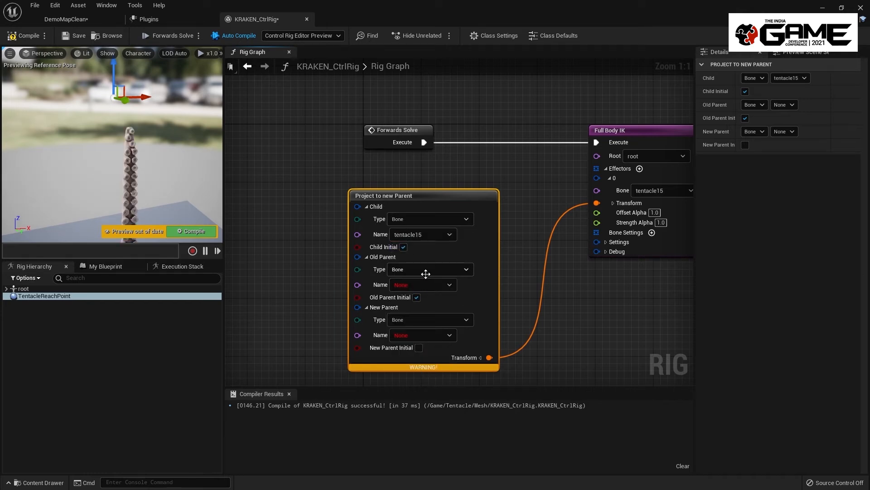
{"action": "left_click", "coordinate": [422, 272]}
{"action": "left_click", "coordinate": [403, 296]}
{"action": "left_click", "coordinate": [414, 285]}
{"action": "left_click", "coordinate": [412, 312]}
{"action": "left_click", "coordinate": [416, 321]}
{"action": "left_click", "coordinate": [410, 346]}
{"action": "left_click", "coordinate": [414, 336]}
{"action": "left_click", "coordinate": [414, 362]}
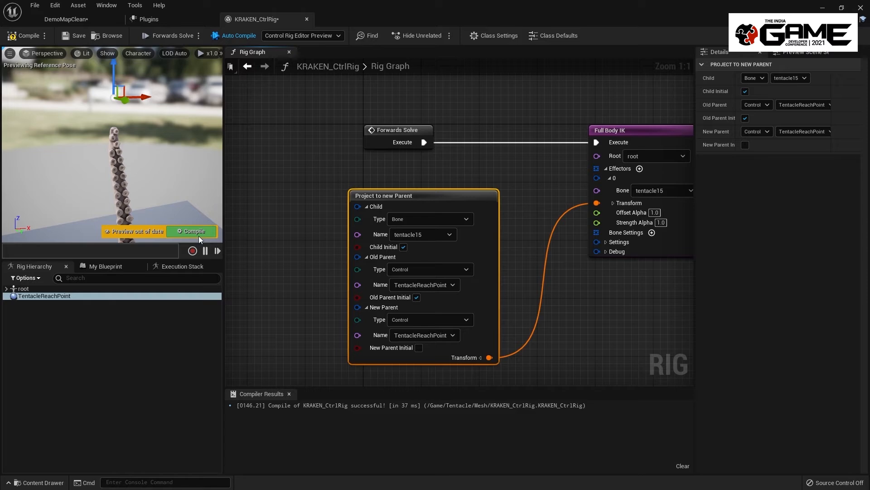
- Compile the rig, then move and rotate TentacleReachPoint in the preview to test how the tentacle bends
{"action": "left_click_drag", "start_coordinate": [143, 103], "coordinate": [231, 104]}
{"action": "right_click_drag", "start_coordinate": [181, 123], "coordinate": [209, 127]}
{"action": "key", "text": "e"}
{"action": "left_click_drag", "start_coordinate": [132, 64], "coordinate": [170, 59]}
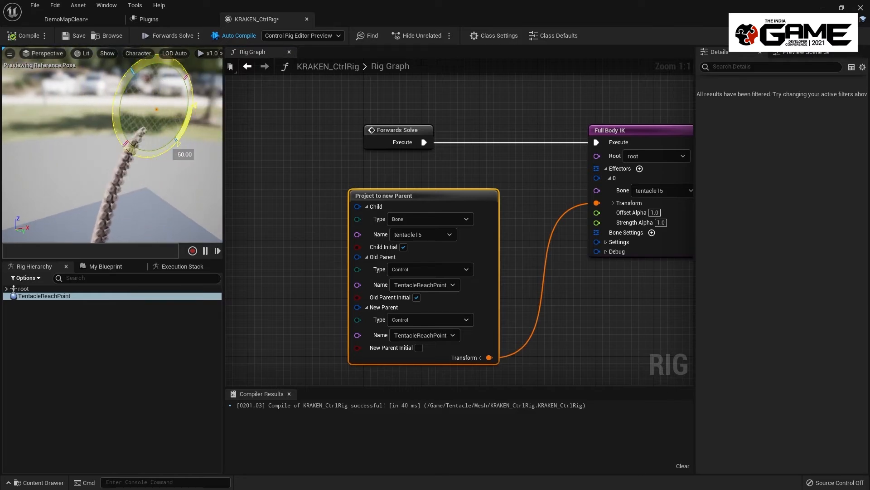
{"action": "key", "text": "w"}
{"action": "right_click_drag", "start_coordinate": [130, 69], "coordinate": [129, 87]}
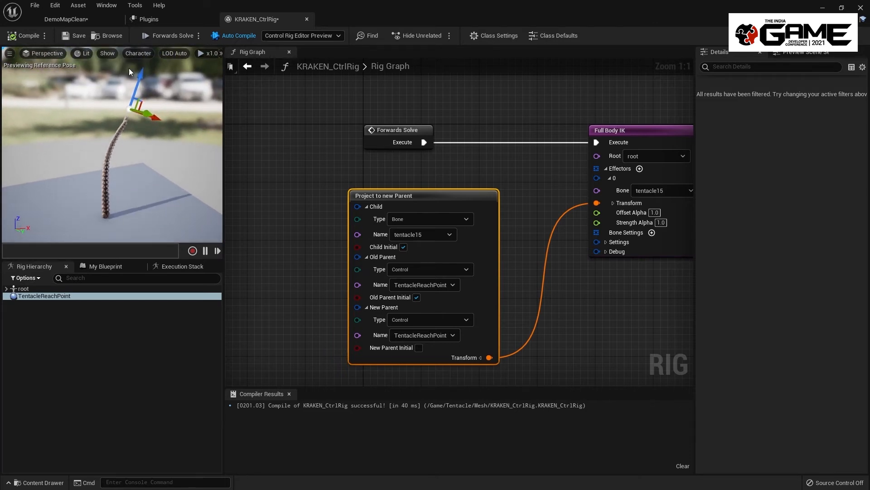
{"action": "left_click_drag", "start_coordinate": [140, 101], "coordinate": [172, 84]}
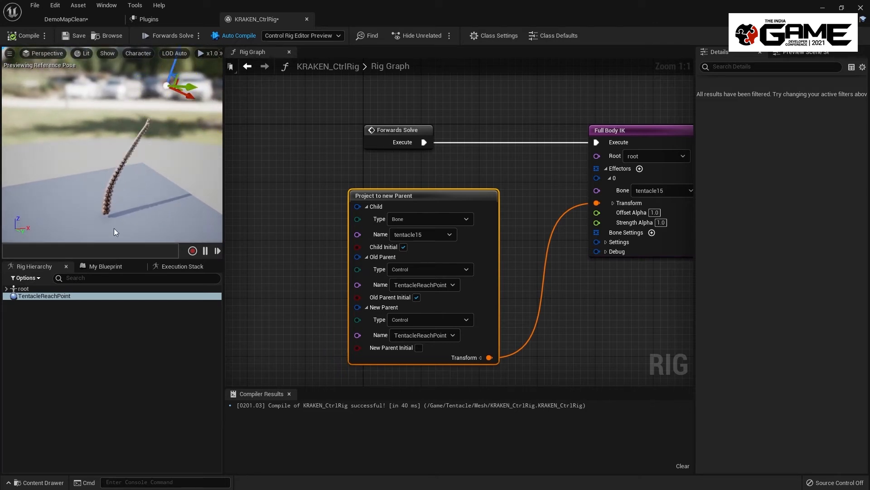
- Recompile and save the KRAKEN_CtrlRig control rig
{"action": "left_click", "coordinate": [260, 159]}
{"action": "left_click", "coordinate": [75, 36]}
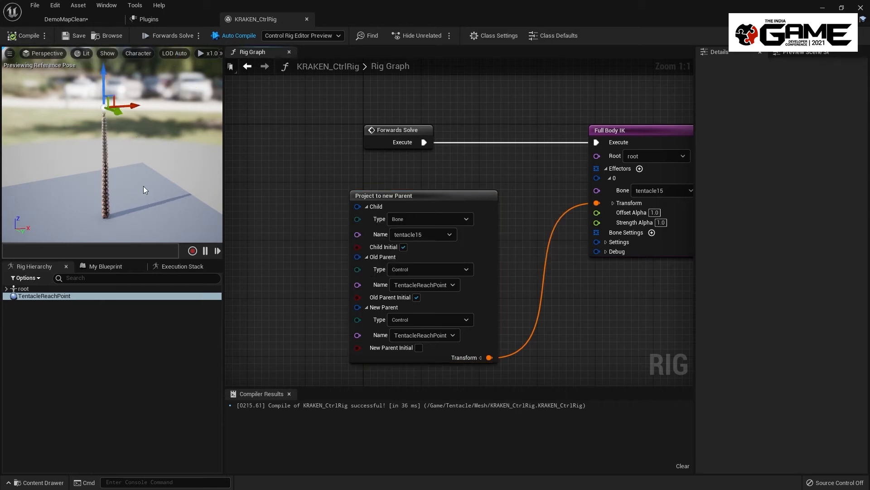
- Select the TentacleReachPoint control in the preview, widen its details and expand the Gizmo Transform settings
{"action": "left_click", "coordinate": [117, 197]}
{"action": "right_click_drag", "start_coordinate": [113, 95], "coordinate": [113, 68]}
{"action": "key", "text": "w"}
{"action": "left_click", "coordinate": [103, 139]}
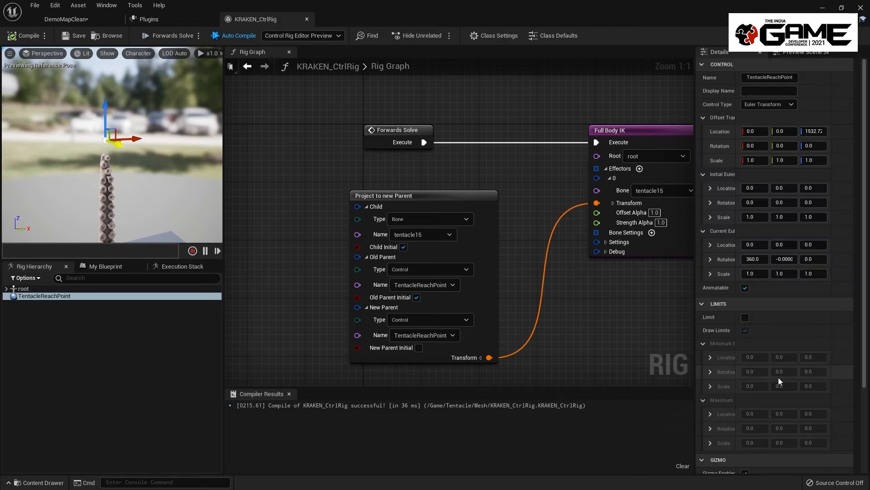
{"action": "left_click_drag", "start_coordinate": [697, 265], "coordinate": [650, 265]}
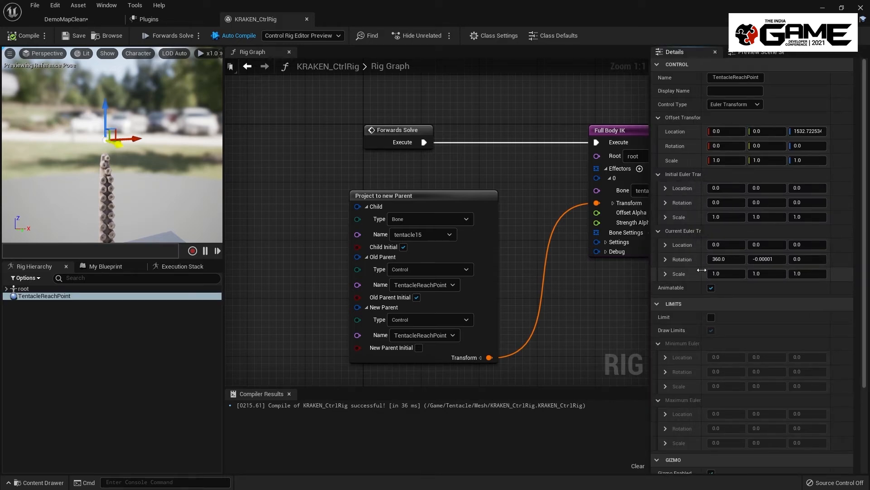
{"action": "left_click_drag", "start_coordinate": [702, 271], "coordinate": [721, 270]}
{"action": "scroll", "coordinate": [748, 291], "scroll_direction": "down", "scroll_amount": 5}
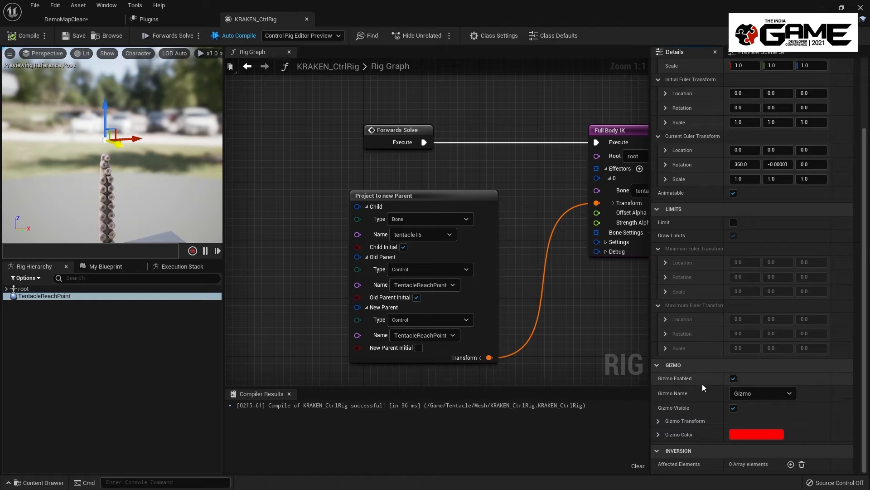
{"action": "left_click", "coordinate": [659, 420]}
{"action": "scroll", "coordinate": [721, 418], "scroll_direction": "down", "scroll_amount": 2}
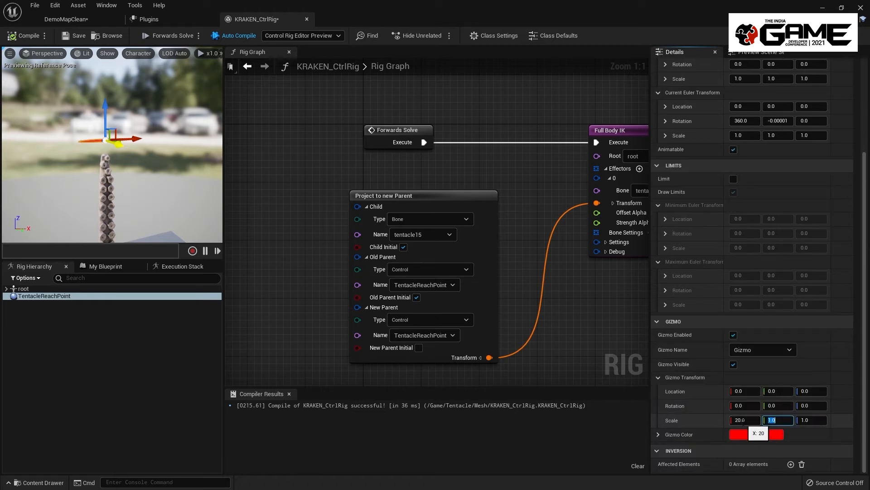
- Try a scale of 20 on the TentacleReachPoint gizmo, then set it to 5.0 on X, Y and Z
{"action": "key", "text": "Return"}
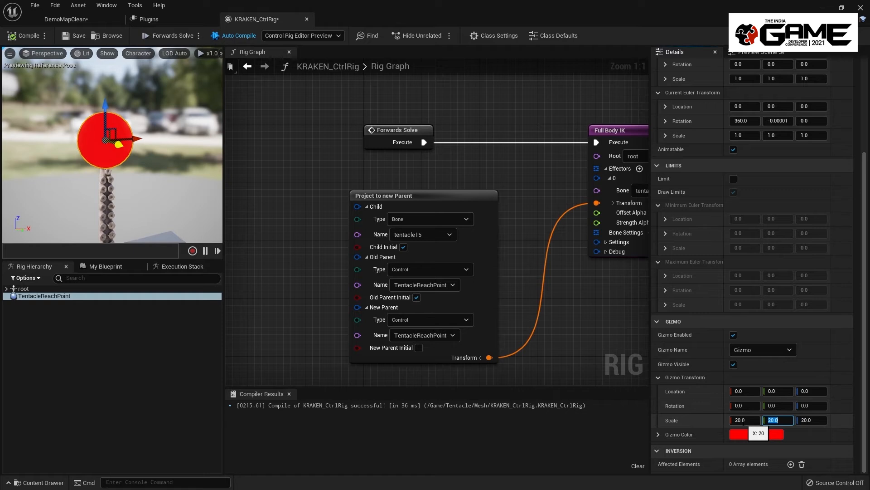
{"action": "key", "text": "shift+Tab"}
{"action": "type", "text": "5"}
{"action": "key", "text": "Return"}
{"action": "key", "text": "Tab"}
{"action": "type", "text": "5"}
{"action": "key", "text": "Return"}
{"action": "key", "text": "Tab"}
{"action": "type", "text": "5"}
{"action": "key", "text": "Return"}
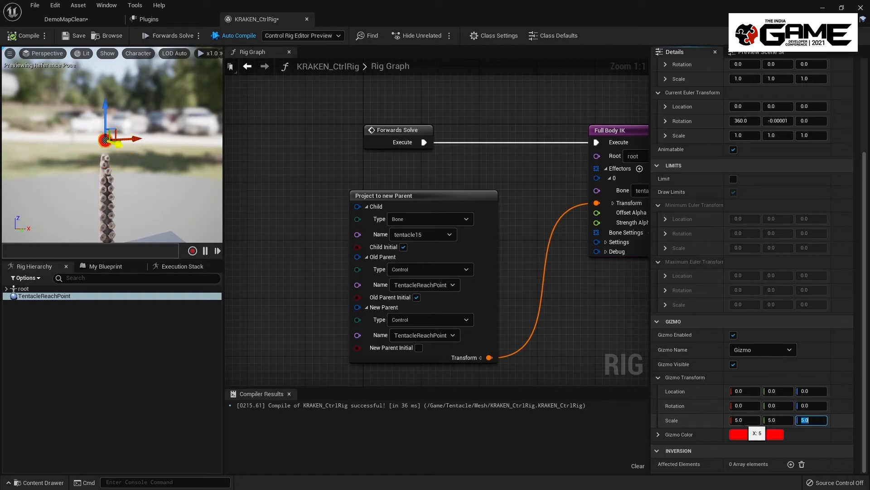
- Change the TentacleReachPoint gizmo shape to Pyramid_Thick
{"action": "left_click", "coordinate": [735, 349]}
{"action": "scroll", "coordinate": [768, 317], "scroll_direction": "down", "scroll_amount": 5}
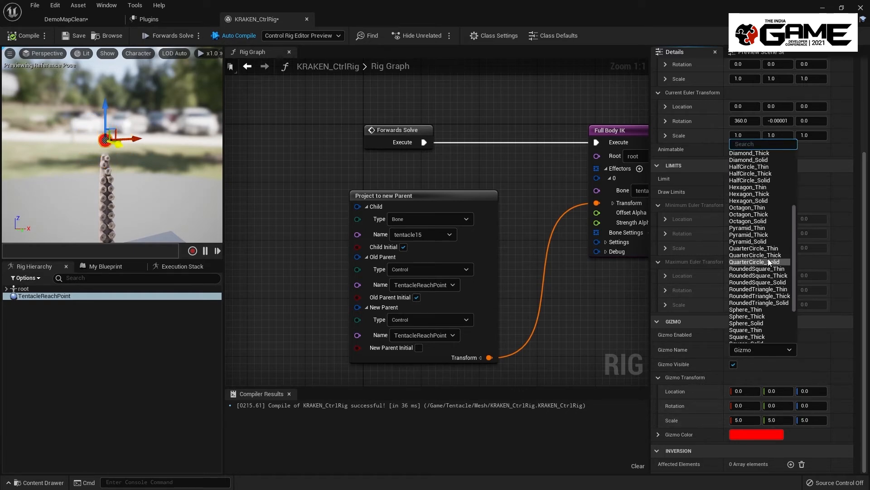
{"action": "left_click", "coordinate": [763, 235]}
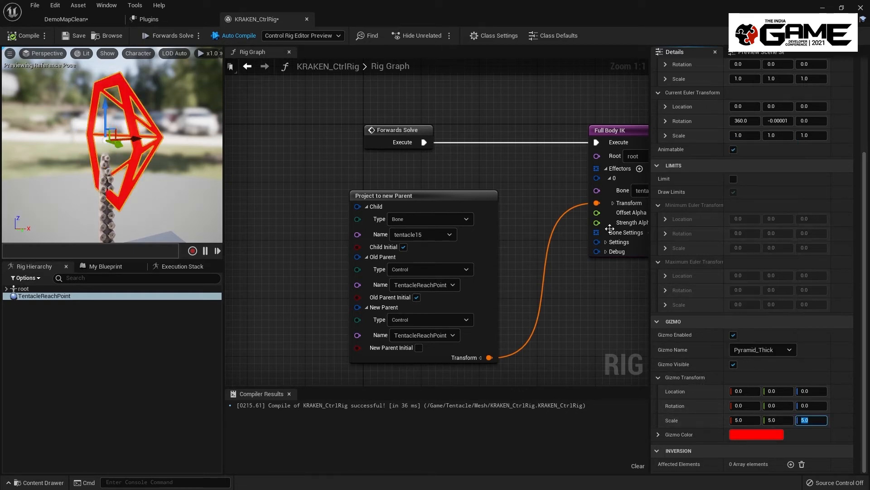
- Turn the pyramid gizmo to point down at the tentacle tip by setting its Y rotation to -90
{"action": "right_click_drag", "start_coordinate": [212, 151], "coordinate": [211, 169]}
{"action": "key", "text": "e"}
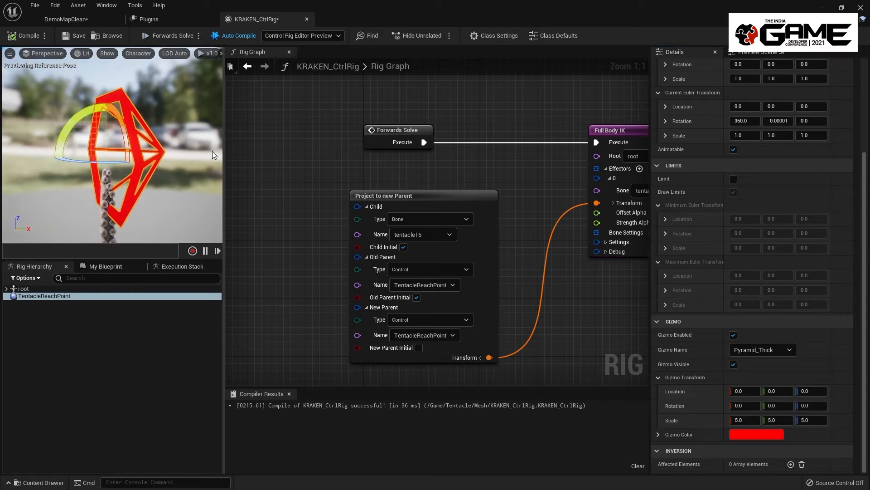
{"action": "left_click_drag", "start_coordinate": [110, 109], "coordinate": [78, 123]}
{"action": "left_click", "coordinate": [775, 406]}
{"action": "type", "text": "90"}
{"action": "key", "text": "Return"}
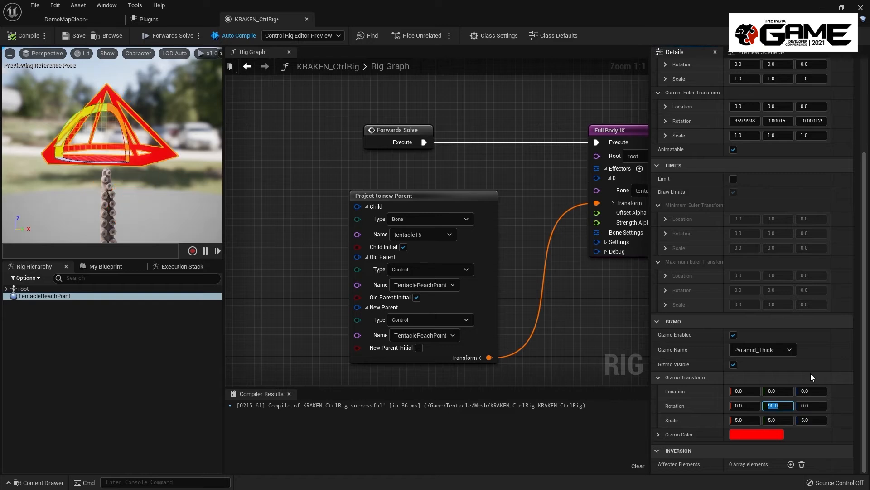
{"action": "type", "text": "-90"}
{"action": "key", "text": "Return"}
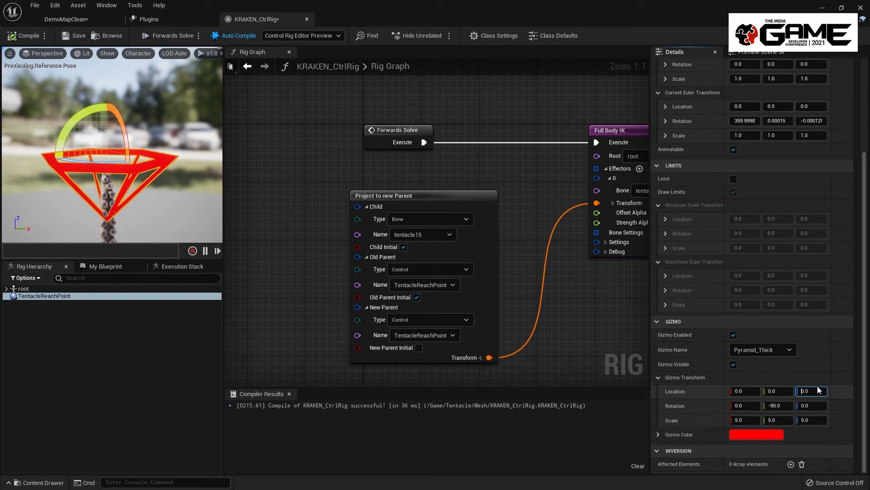
- Raise the pyramid gizmo above the tentacle tip with a Z location of 200, then deselect the control
{"action": "type", "text": "200"}
{"action": "key", "text": "Return"}
{"action": "right_click_drag", "start_coordinate": [137, 182], "coordinate": [152, 183]}
{"action": "key", "text": "s"}
{"action": "key", "text": "space"}
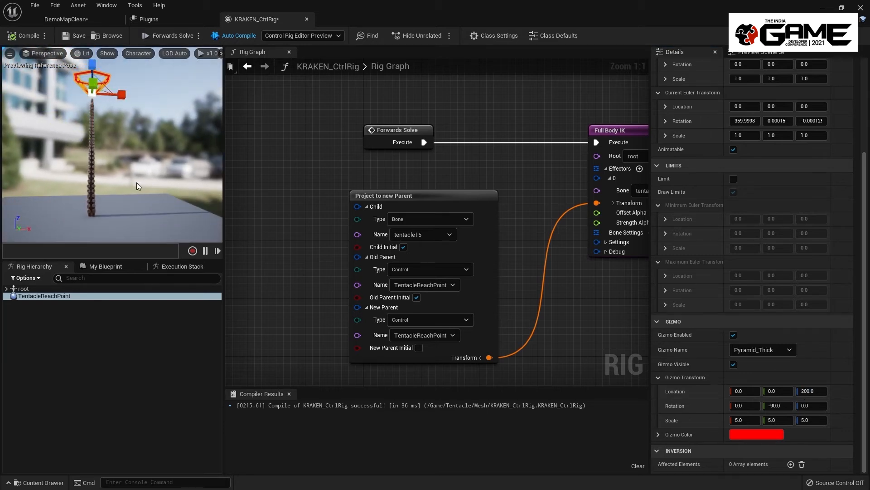
{"action": "left_click", "coordinate": [126, 130]}
{"action": "right_click_drag", "start_coordinate": [126, 129], "coordinate": [126, 130]}
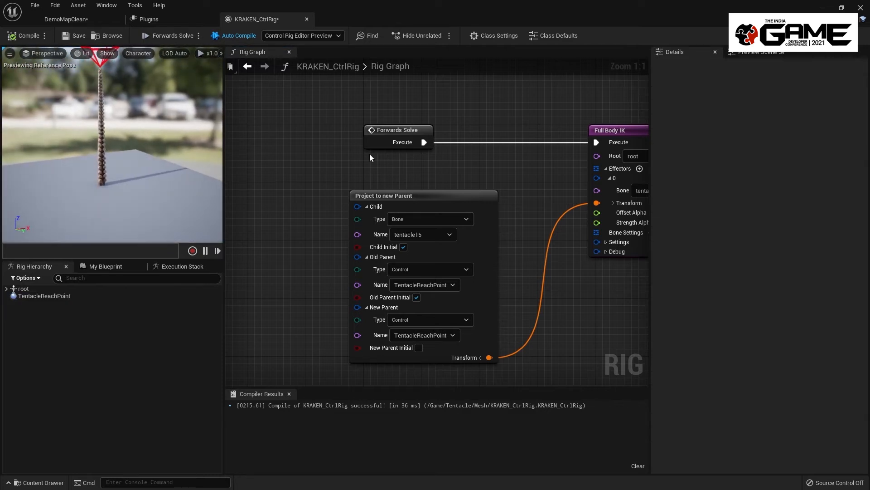
- Compile and save the rig, then move the Forwards Solve node farther away from the Full Body IK node
{"action": "left_click", "coordinate": [23, 38]}
{"action": "right_click_drag", "start_coordinate": [509, 148], "coordinate": [371, 204]}
{"action": "scroll", "coordinate": [422, 159], "scroll_direction": "down", "scroll_amount": 2}
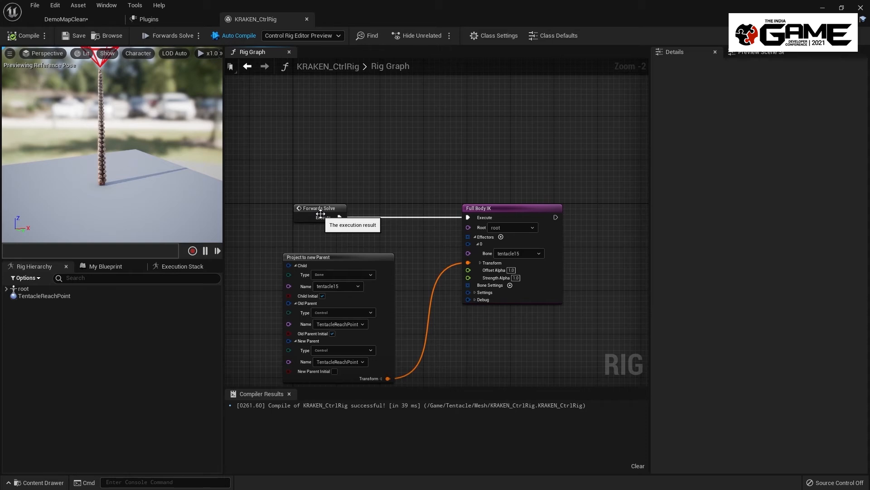
{"action": "right_click_drag", "start_coordinate": [322, 217], "coordinate": [334, 243]}
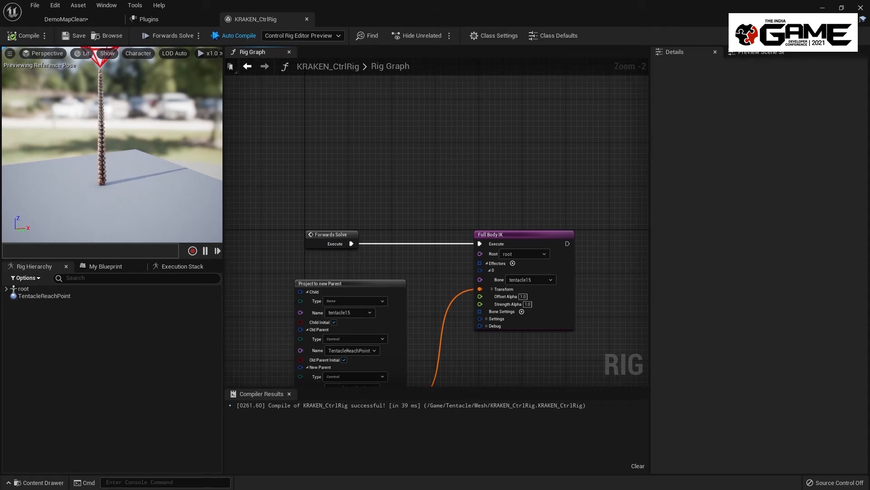
{"action": "right_click_drag", "start_coordinate": [430, 255], "coordinate": [461, 282]}
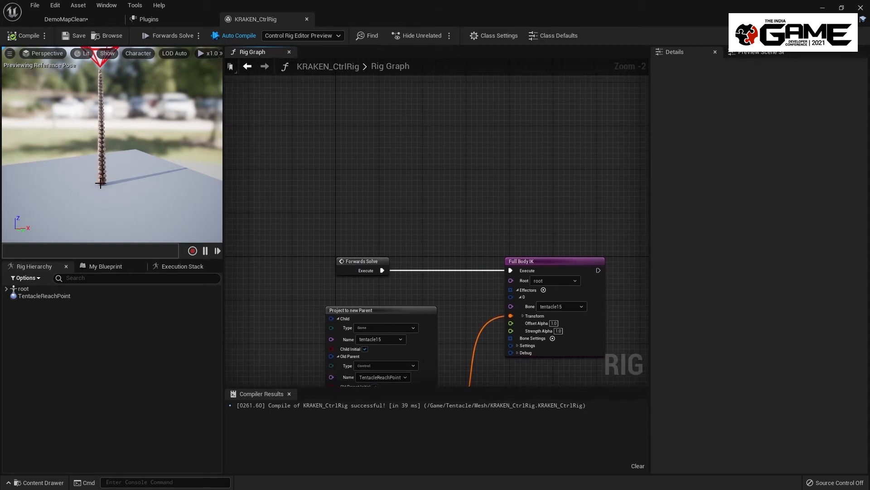
{"action": "left_click_drag", "start_coordinate": [364, 265], "coordinate": [320, 265]}
- Create a new control in the rig hierarchy and name it TentacleBaseControl
{"action": "right_click", "coordinate": [44, 339]}
{"action": "mouse_move", "coordinate": [90, 146]}
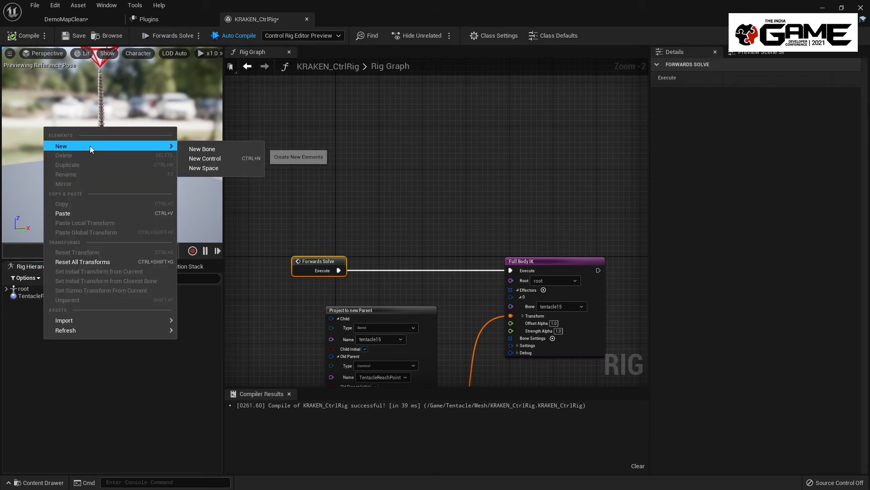
{"action": "left_click", "coordinate": [228, 158]}
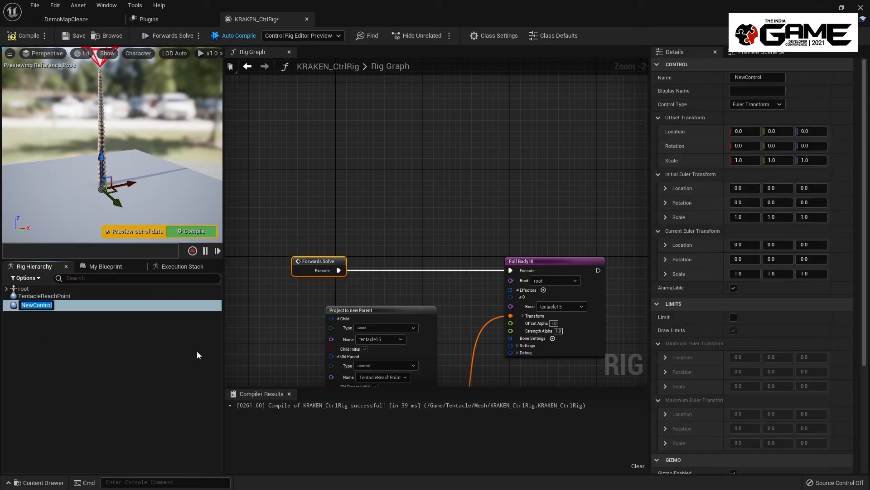
{"action": "type", "text": "TentacleBaseControl"}
{"action": "key", "text": "Return"}
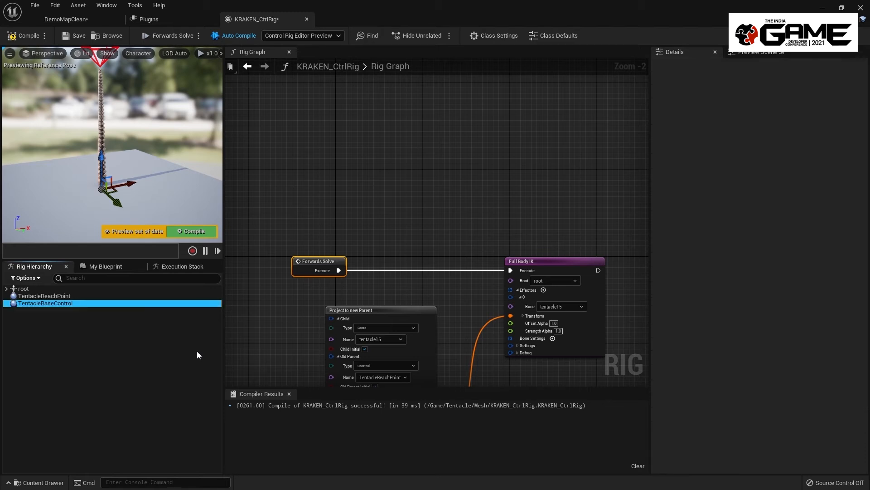
- Add a Set Rotation node to the rig graph and place it above Full Body IK, detached from the execution chain
{"action": "right_click_drag", "start_coordinate": [400, 227], "coordinate": [453, 211]}
{"action": "left_click", "coordinate": [429, 213]}
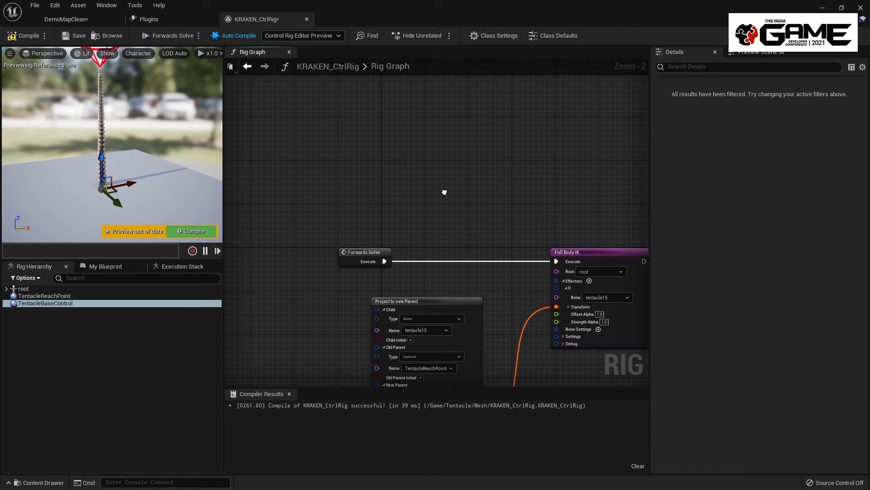
{"action": "right_click", "coordinate": [450, 165]}
{"action": "type", "text": "set rot"}
{"action": "key", "text": "Return"}
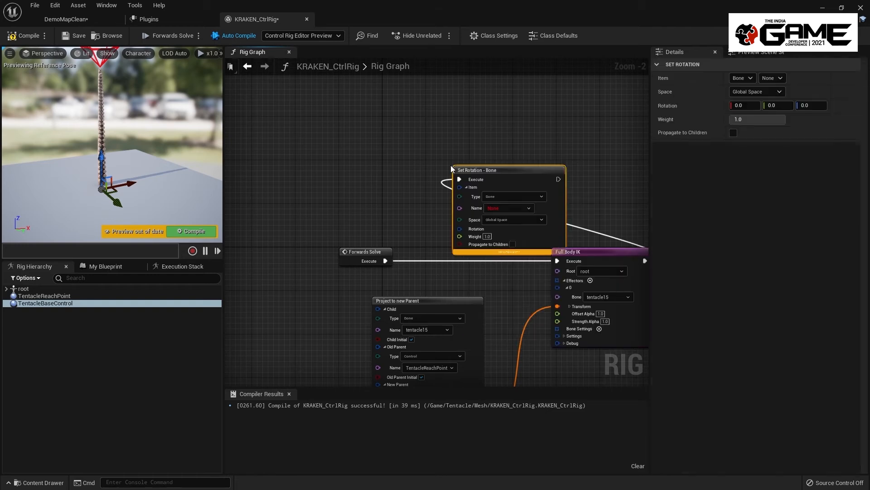
{"action": "right_click_drag", "start_coordinate": [607, 228], "coordinate": [475, 189]}
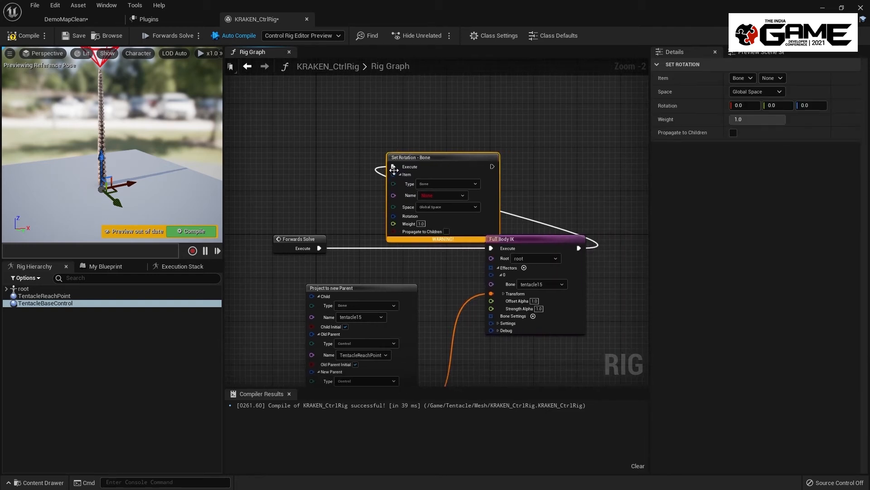
{"action": "left_click_drag", "start_coordinate": [394, 170], "coordinate": [510, 106]}
{"action": "left_click", "coordinate": [365, 178]}
{"action": "right_click_drag", "start_coordinate": [364, 178], "coordinate": [371, 201]}
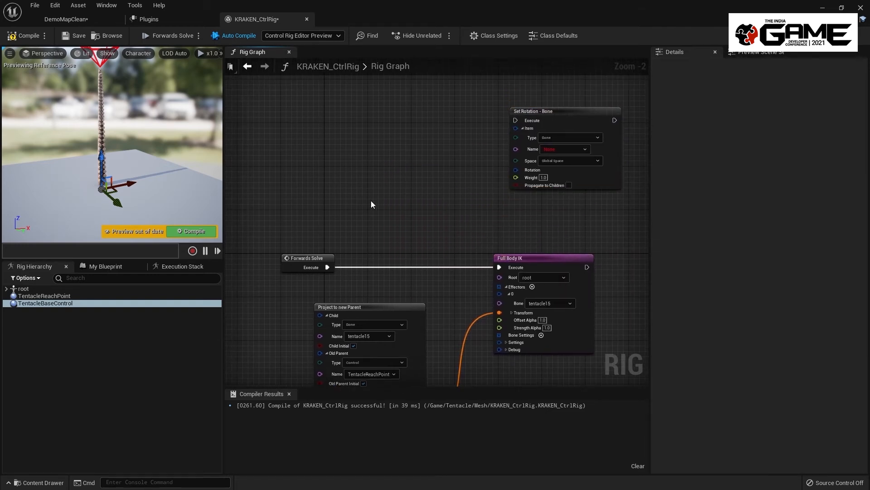
- Insert a Sequence node after Forwards Solve and connect its B output to the Full Body IK Execute input
{"action": "left_click_drag", "start_coordinate": [310, 265], "coordinate": [327, 225]}
{"action": "left_click", "coordinate": [320, 219]}
{"action": "type", "text": "se"}
{"action": "key", "text": "Return"}
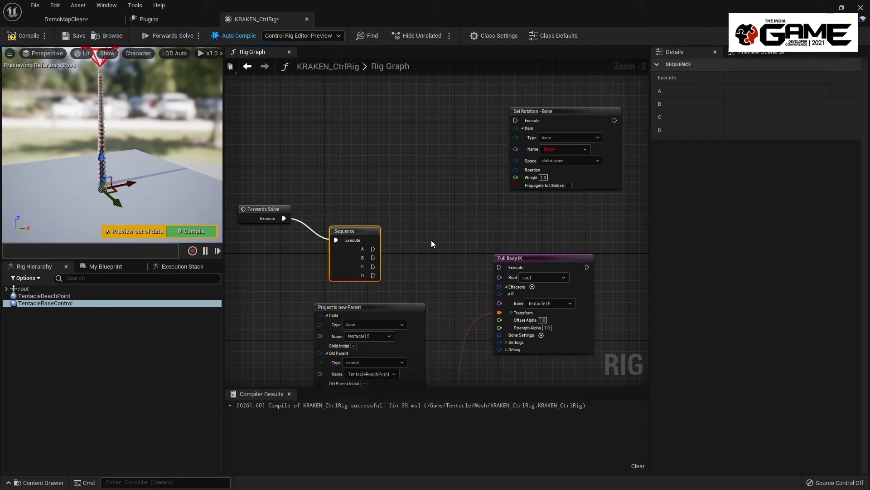
{"action": "left_click_drag", "start_coordinate": [372, 257], "coordinate": [540, 297]}
- Straighten the Forwards Solve and Sequence nodes and move them up, clear of the projection and Full Body IK nodes
{"action": "right_click_drag", "start_coordinate": [471, 234], "coordinate": [522, 297]}
{"action": "left_click_drag", "start_coordinate": [446, 215], "coordinate": [320, 306]}
{"action": "key", "text": "q"}
{"action": "left_click_drag", "start_coordinate": [393, 329], "coordinate": [356, 273]}
{"action": "right_click_drag", "start_coordinate": [467, 226], "coordinate": [410, 196]}
{"action": "left_click", "coordinate": [405, 195]}
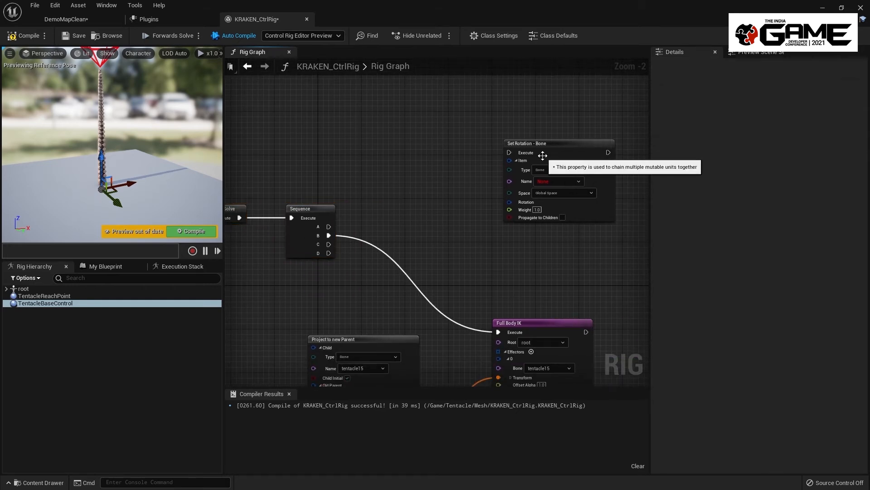
- Add a For Each Item node driven by the Sequence node's A output
{"action": "right_click_drag", "start_coordinate": [485, 168], "coordinate": [501, 196]}
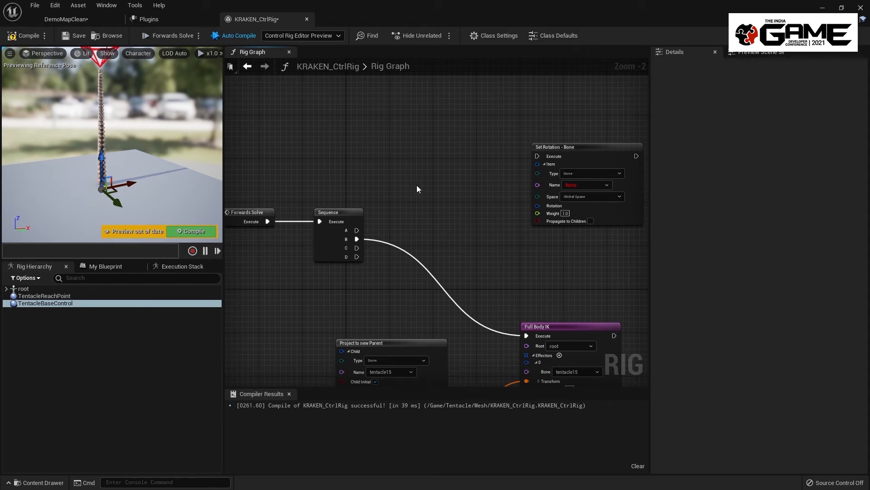
{"action": "left_click_drag", "start_coordinate": [357, 231], "coordinate": [415, 164]}
{"action": "type", "text": "for each"}
{"action": "key", "text": "Return"}
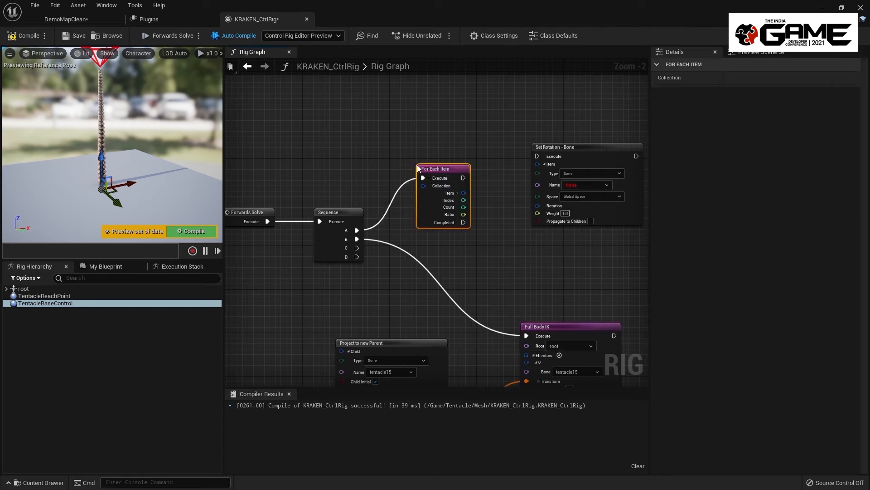
{"action": "right_click_drag", "start_coordinate": [351, 145], "coordinate": [376, 153]}
{"action": "left_click", "coordinate": [376, 153]}
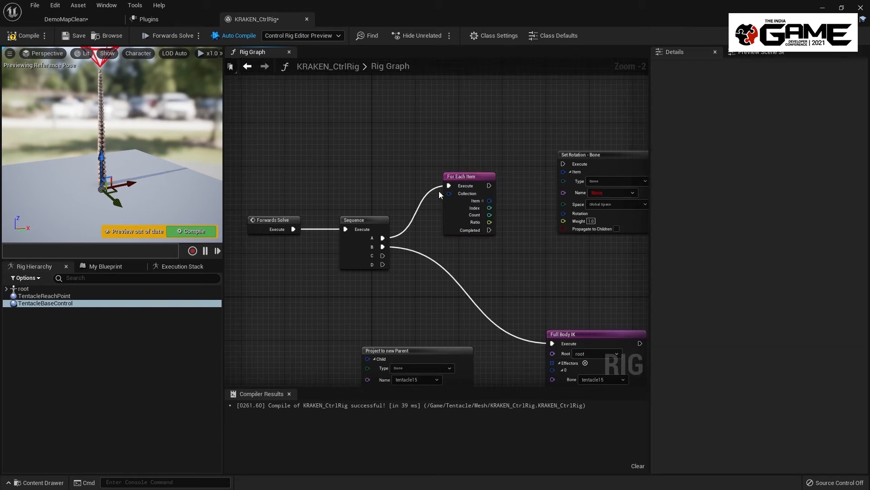
- Feed the For Each Item Collection input from a new Children node and place that node above the Sequence node
{"action": "left_click_drag", "start_coordinate": [450, 194], "coordinate": [383, 135]}
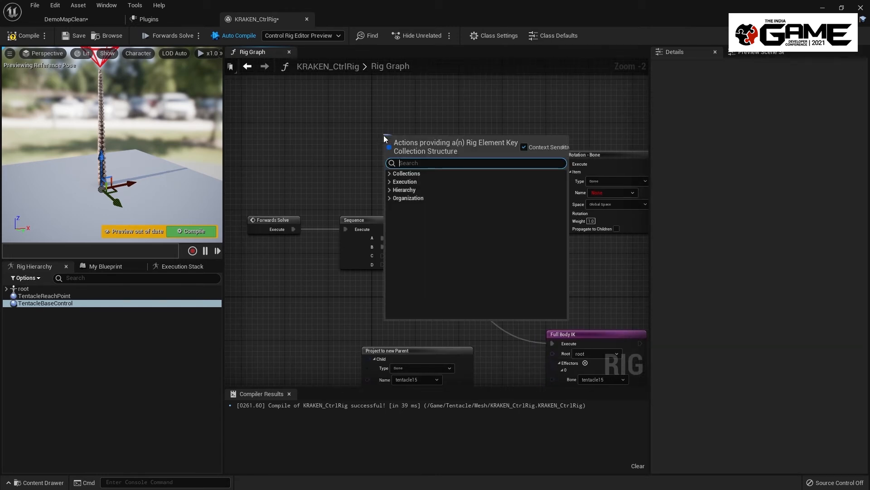
{"action": "type", "text": "child"}
{"action": "key", "text": "Return"}
{"action": "left_click_drag", "start_coordinate": [439, 142], "coordinate": [355, 101]}
{"action": "left_click", "coordinate": [457, 120]}
{"action": "right_click_drag", "start_coordinate": [423, 126], "coordinate": [428, 134]}
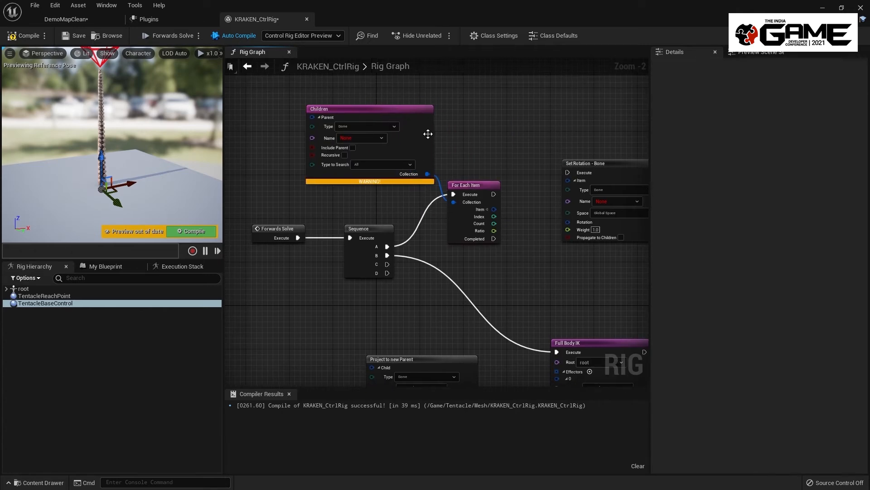
- Set the Children node's parent bone to tentacle02 and enable Include Parent and Recursive
{"action": "left_click", "coordinate": [347, 141]}
{"action": "left_click", "coordinate": [372, 178]}
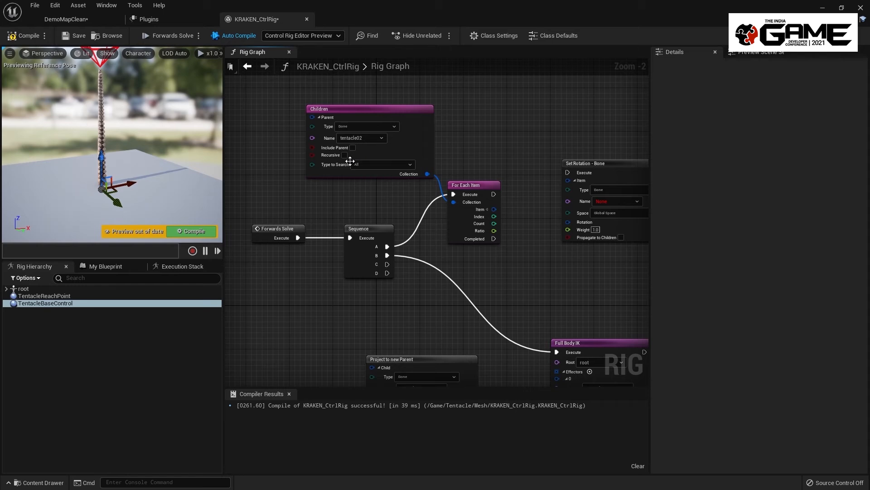
{"action": "left_click", "coordinate": [353, 147]}
{"action": "left_click", "coordinate": [345, 155]}
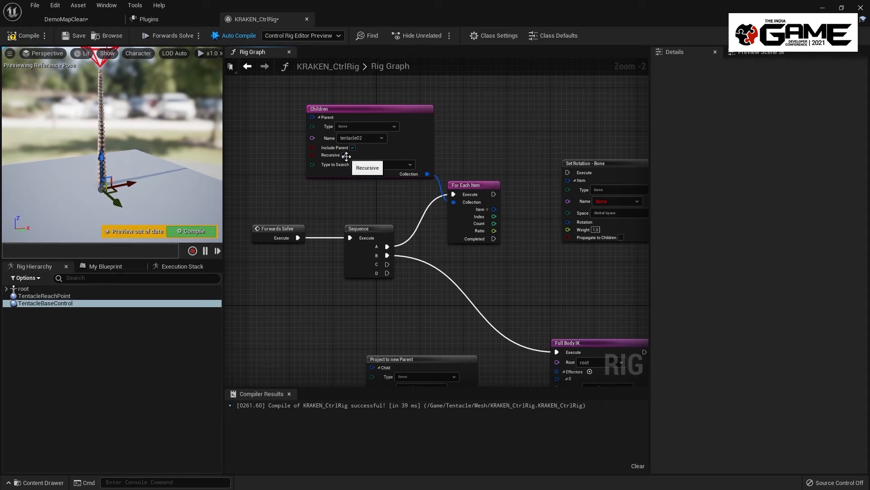
- Connect the For Each Item execution output to the Set Rotation node and move Set Rotation farther from the loop
{"action": "right_click_drag", "start_coordinate": [509, 165], "coordinate": [449, 151]}
{"action": "left_click_drag", "start_coordinate": [507, 157], "coordinate": [434, 179]}
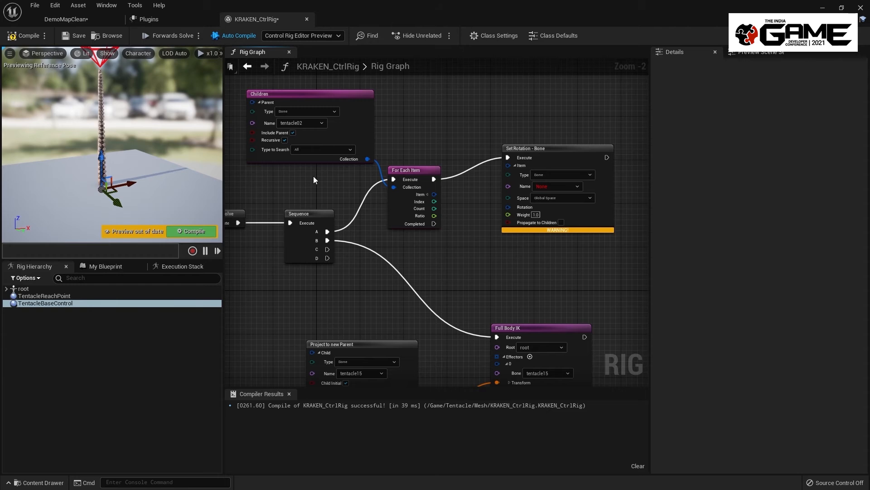
{"action": "right_click_drag", "start_coordinate": [598, 254], "coordinate": [492, 232]}
{"action": "left_click_drag", "start_coordinate": [495, 180], "coordinate": [597, 167]}
{"action": "right_click_drag", "start_coordinate": [460, 192], "coordinate": [471, 191]}
{"action": "left_click", "coordinate": [471, 191]}
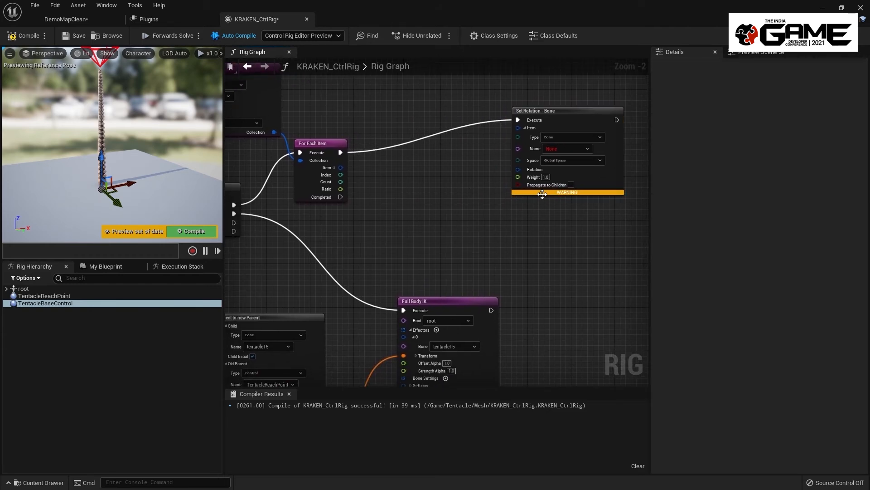
- Add a Get Transform node for TentacleBaseControl between the For Each Item and Set Rotation nodes, using Local Space
{"action": "left_click", "coordinate": [54, 303]}
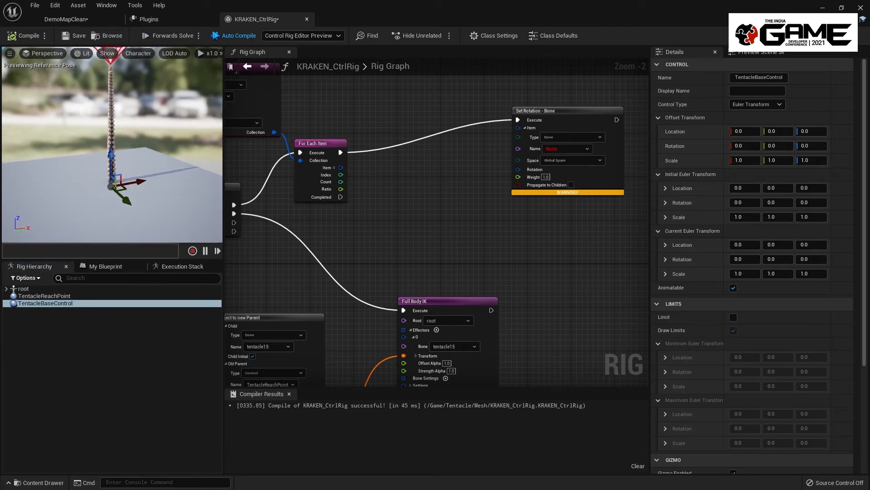
{"action": "left_click_drag", "start_coordinate": [76, 303], "coordinate": [415, 199]}
{"action": "left_click", "coordinate": [386, 245]}
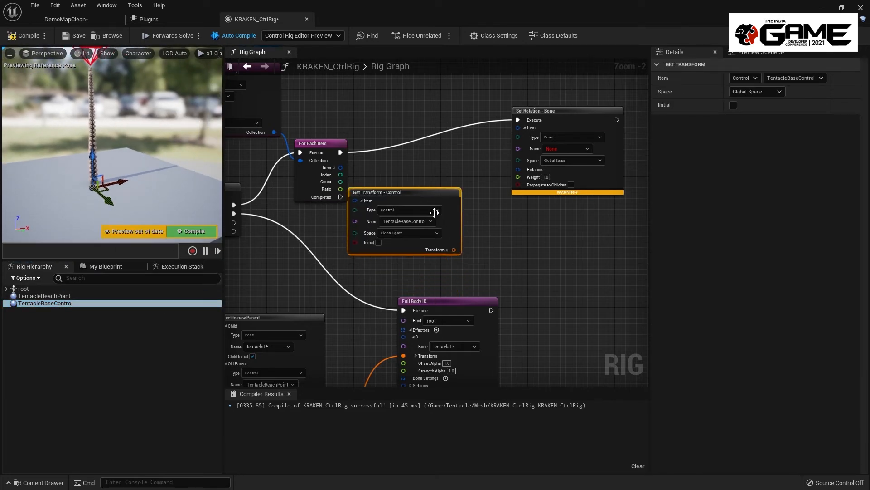
{"action": "left_click", "coordinate": [421, 234]}
{"action": "left_click", "coordinate": [394, 240]}
- Set the Set Rotation node's space to Local Space and move it farther away from the Get Transform node
{"action": "left_click", "coordinate": [552, 167]}
{"action": "right_click_drag", "start_coordinate": [574, 242], "coordinate": [499, 224]}
{"action": "left_click", "coordinate": [499, 224]}
{"action": "left_click_drag", "start_coordinate": [520, 146], "coordinate": [573, 140]}
{"action": "left_click", "coordinate": [389, 249]}
{"action": "right_click_drag", "start_coordinate": [390, 249], "coordinate": [435, 249]}
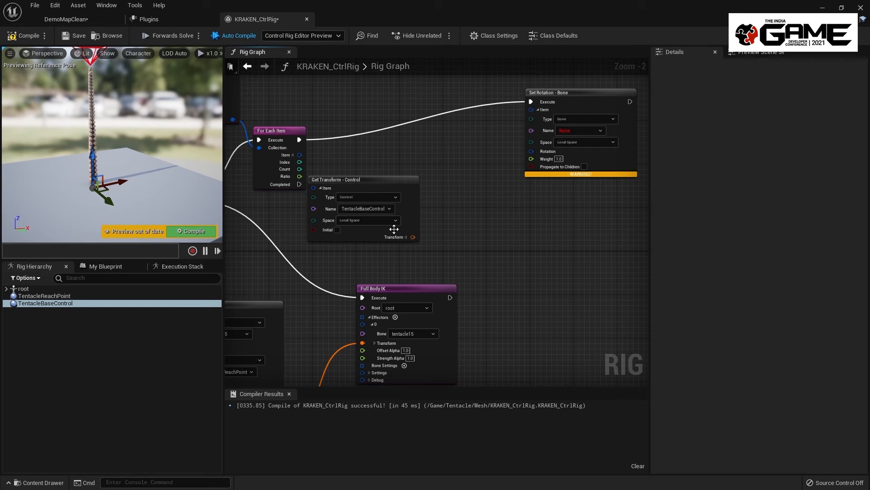
- Wire the Get Transform Rotation and For Each Item's Item outputs into Set Rotation with Propagate to Children enabled, and compile the rig
{"action": "left_click_drag", "start_coordinate": [410, 236], "coordinate": [445, 205]}
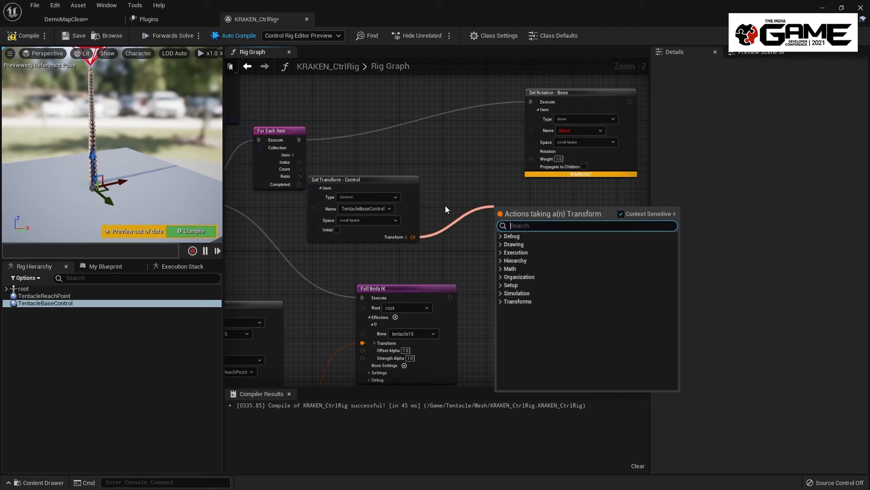
{"action": "key", "text": "Escape"}
{"action": "left_click", "coordinate": [406, 237]}
{"action": "left_click_drag", "start_coordinate": [412, 243], "coordinate": [531, 151]}
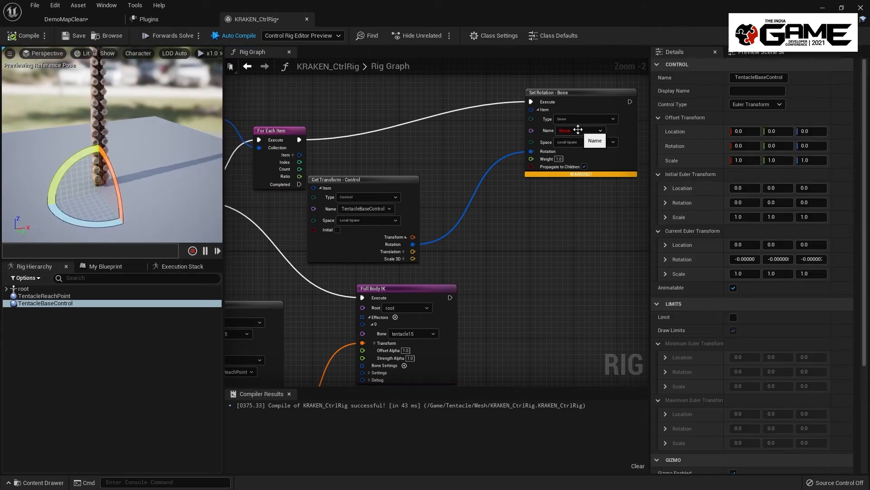
{"action": "left_click_drag", "start_coordinate": [531, 109], "coordinate": [300, 154]}
{"action": "left_click", "coordinate": [24, 35]}
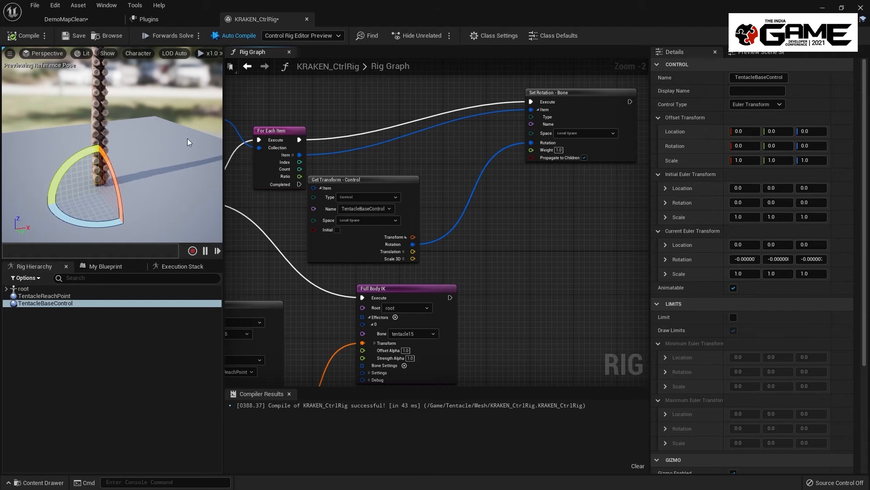
- Test the rig by rotating TentacleBaseControl about 20° and moving TentacleReachPoint, and recompile to reset the pose
{"action": "left_click_drag", "start_coordinate": [85, 158], "coordinate": [152, 186]}
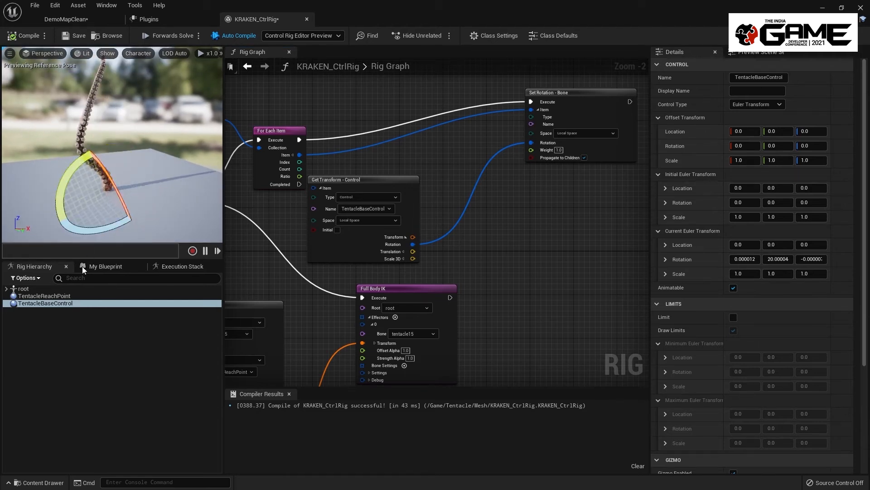
{"action": "left_click", "coordinate": [54, 296]}
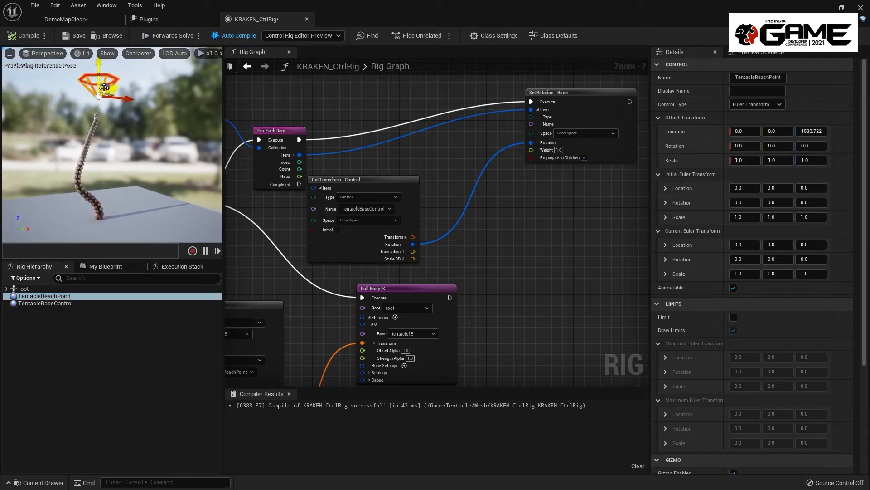
{"action": "left_click_drag", "start_coordinate": [105, 83], "coordinate": [54, 120]}
{"action": "left_click", "coordinate": [25, 36]}
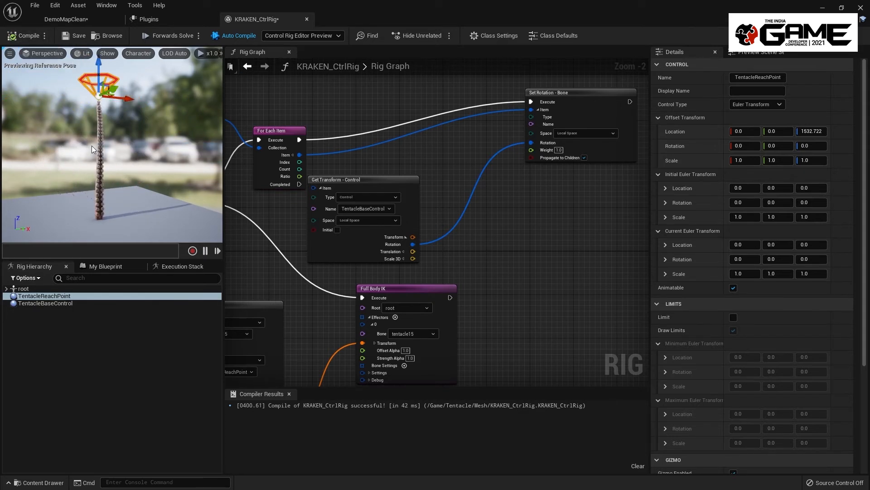
- Set TentacleBaseControl's gizmo scale to 4 on all three axes, and compile and save the control rig
{"action": "left_click", "coordinate": [55, 303]}
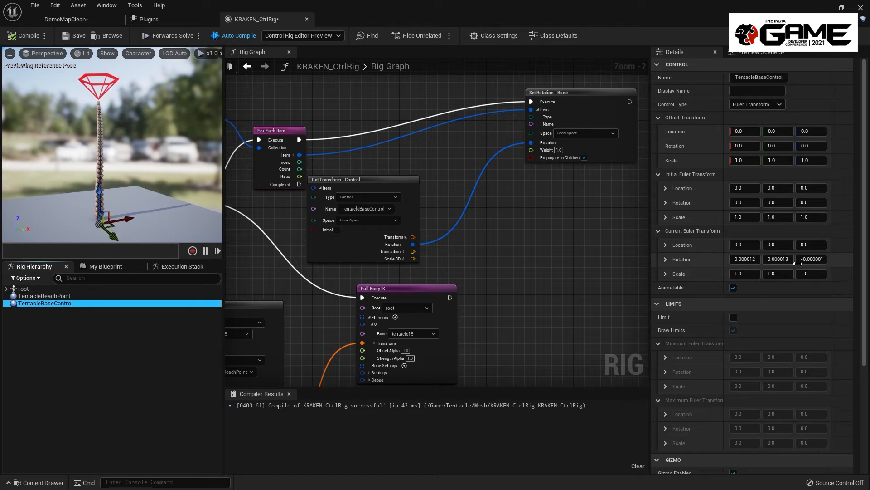
{"action": "scroll", "coordinate": [774, 288], "scroll_direction": "down", "scroll_amount": 5}
{"action": "left_click", "coordinate": [743, 428]}
{"action": "type", "text": "4"}
{"action": "key", "text": "Tab"}
{"action": "type", "text": "4"}
{"action": "key", "text": "Tab"}
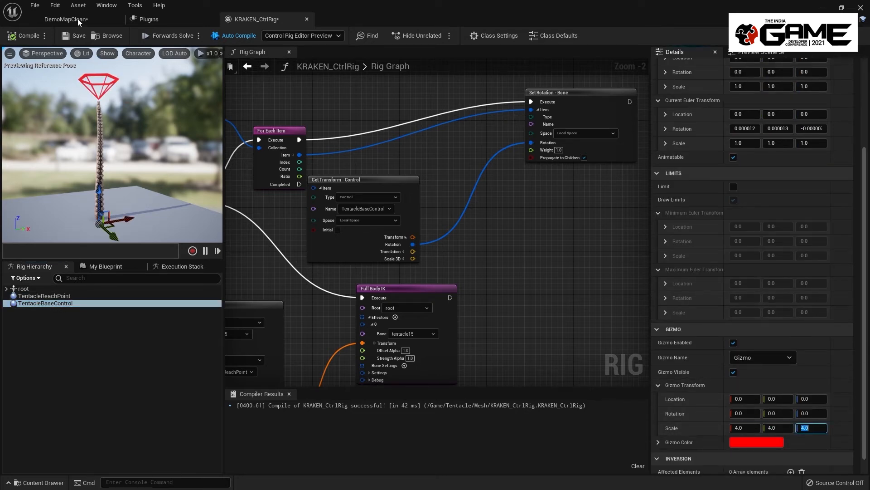
{"action": "left_click", "coordinate": [23, 35]}
{"action": "left_click", "coordinate": [75, 35]}
- Change TentacleBaseControl's gizmo shape to Diamond_Thick, and save and close the control rig asset
{"action": "mouse_move", "coordinate": [143, 146]}
{"action": "right_mouse_down"}
{"action": "mouse_move", "coordinate": [144, 160]}
{"action": "mouse_move", "coordinate": [146, 135]}
{"action": "right_mouse_up"}
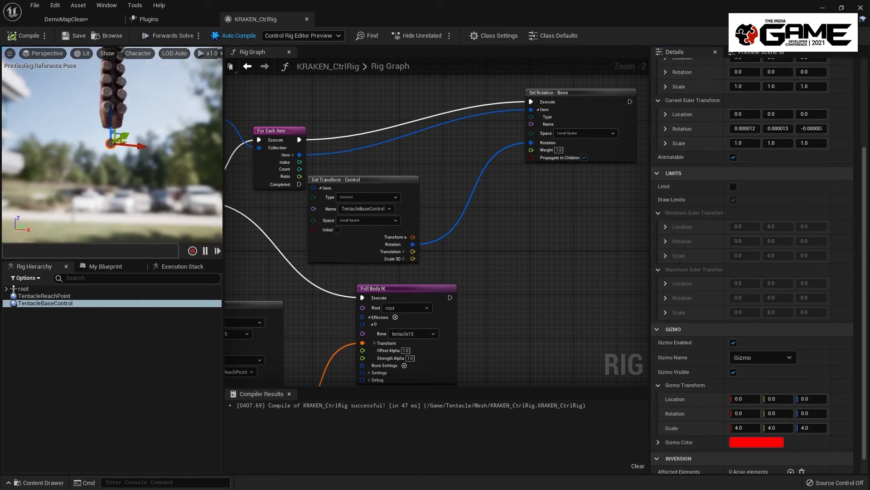
{"action": "left_click", "coordinate": [762, 358]}
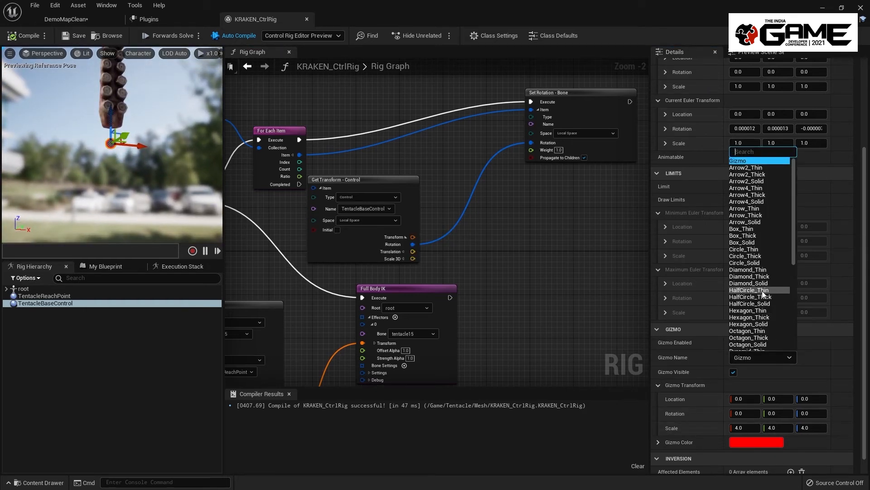
{"action": "left_click", "coordinate": [756, 277]}
{"action": "right_click_drag", "start_coordinate": [109, 149], "coordinate": [113, 174]}
{"action": "left_click", "coordinate": [67, 36]}
{"action": "middle_click", "coordinate": [250, 20]}
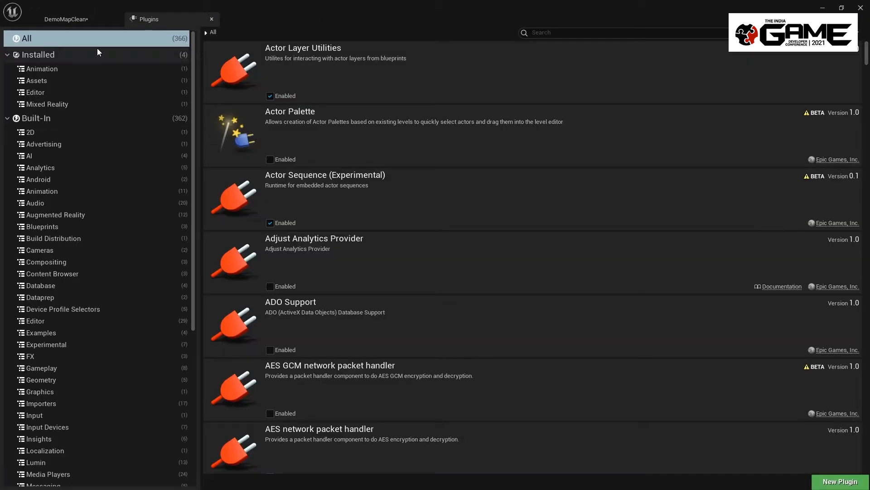
- Place KRAKEN_CtrlRig from the project content beside the floating rock in DemoMapClean and scale it uniformly to 4
{"action": "left_click", "coordinate": [76, 20]}
{"action": "right_click_drag", "start_coordinate": [313, 356], "coordinate": [295, 321]}
{"action": "key", "text": "ctrl+space"}
{"action": "left_click_drag", "start_coordinate": [237, 309], "coordinate": [449, 191]}
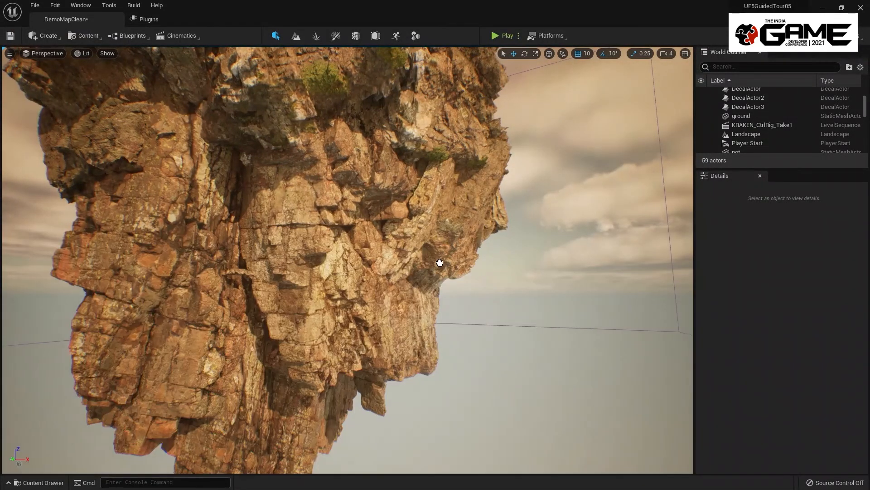
{"action": "left_click_drag", "start_coordinate": [434, 287], "coordinate": [434, 287]}
{"action": "left_click", "coordinate": [754, 309]}
{"action": "type", "text": "4"}
{"action": "key", "text": "Return"}
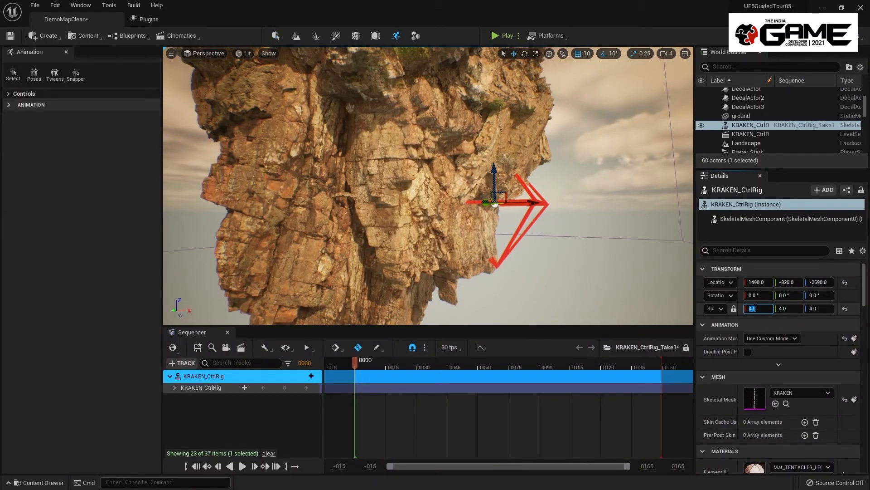
- Rotate the tentacle actor 180° so it hangs downward and raise it to about Z -2070 against the rock
{"action": "right_click_drag", "start_coordinate": [502, 197], "coordinate": [476, 207]}
{"action": "key", "text": "e"}
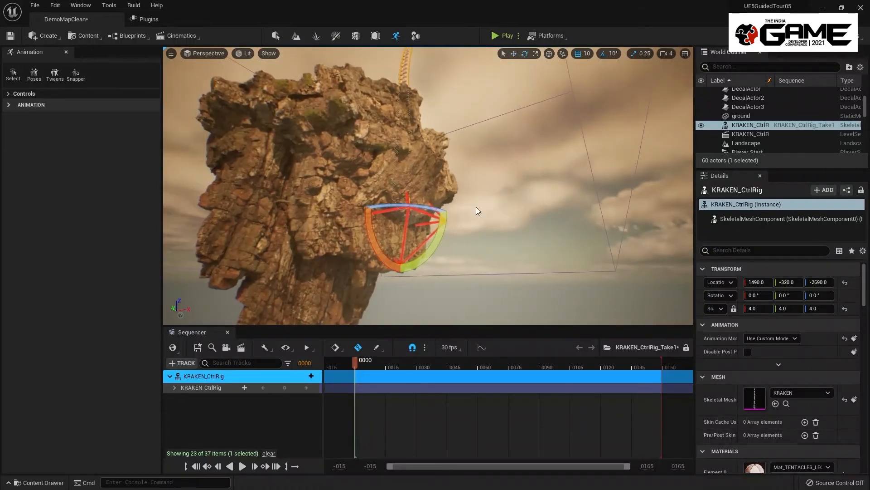
{"action": "left_click_drag", "start_coordinate": [439, 247], "coordinate": [385, 287]}
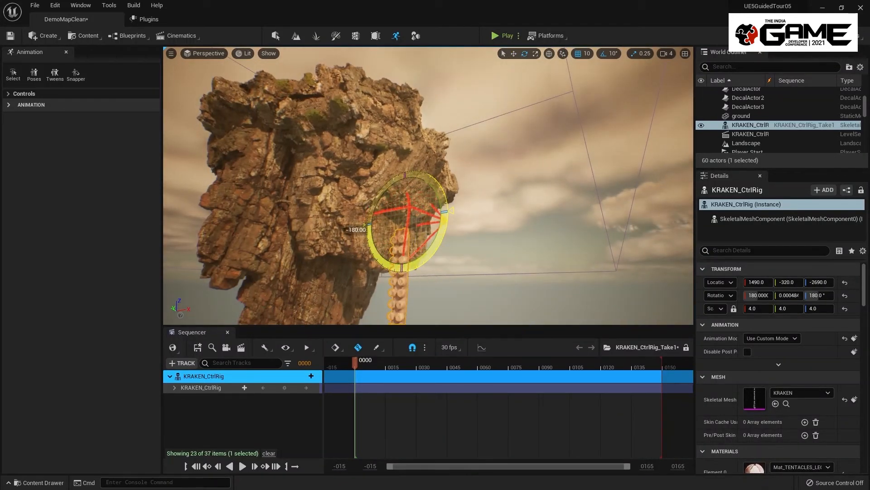
{"action": "right_click_drag", "start_coordinate": [442, 230], "coordinate": [431, 251]}
{"action": "left_click_drag", "start_coordinate": [427, 157], "coordinate": [430, 129]}
{"action": "right_click_drag", "start_coordinate": [430, 129], "coordinate": [403, 190]}
{"action": "mouse_move", "coordinate": [471, 200]}
{"action": "right_mouse_down"}
{"action": "mouse_move", "coordinate": [467, 154]}
{"action": "mouse_move", "coordinate": [481, 188]}
{"action": "mouse_move", "coordinate": [471, 200]}
{"action": "right_mouse_up"}
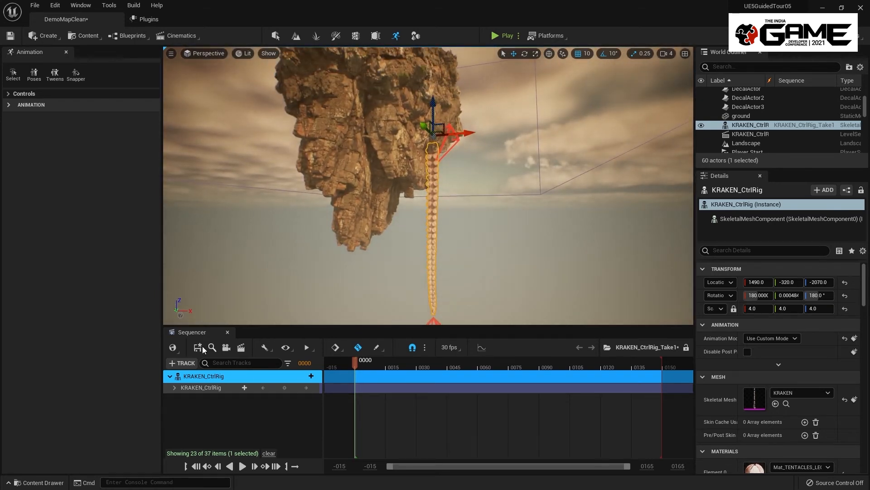
{"action": "right_click_drag", "start_coordinate": [572, 192], "coordinate": [608, 209]}
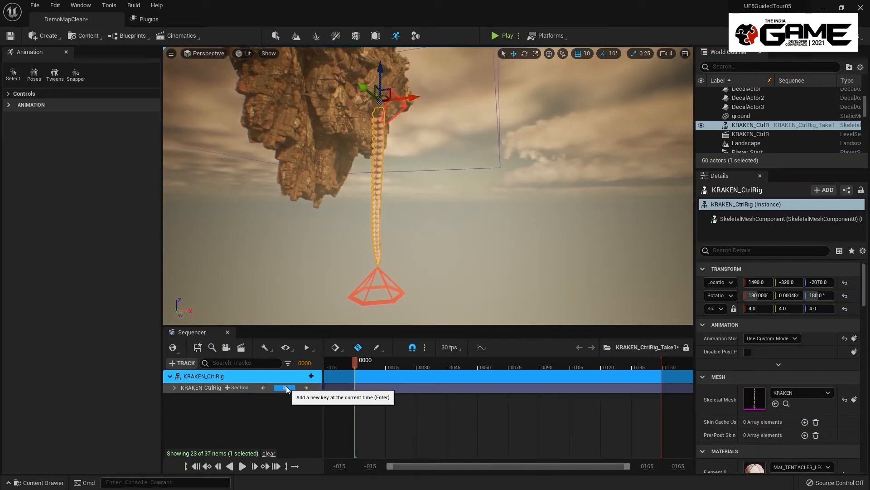
- Move and rotate TentacleReachPoint so the tentacle curls outward from the rock, and key it at frame 0
{"action": "left_click", "coordinate": [174, 387]}
{"action": "left_click", "coordinate": [234, 397]}
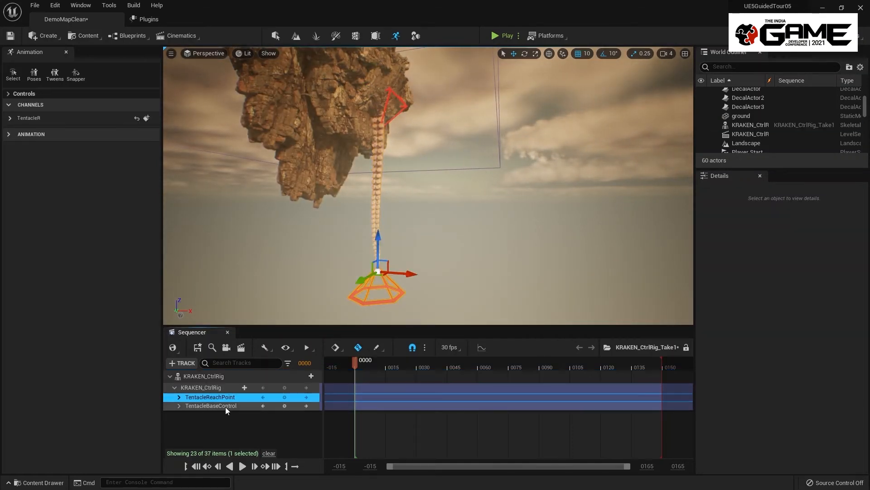
{"action": "left_click", "coordinate": [233, 405]}
{"action": "left_click", "coordinate": [227, 397]}
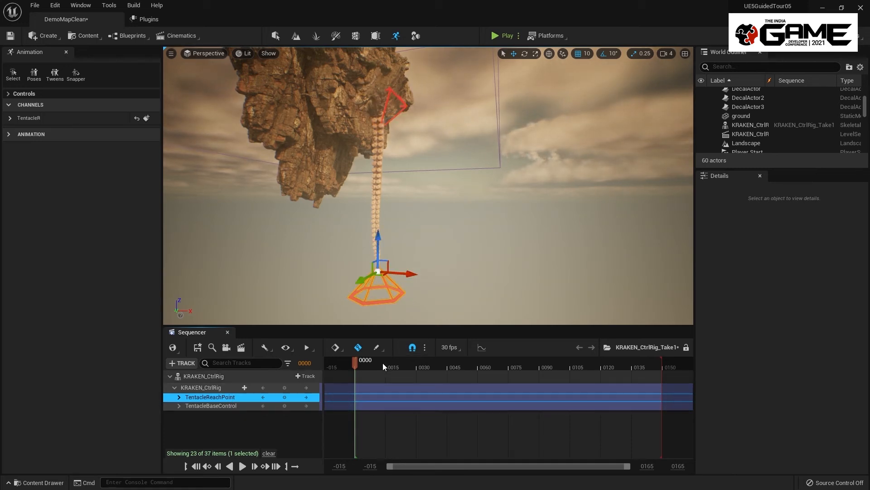
{"action": "left_click_drag", "start_coordinate": [406, 272], "coordinate": [443, 211]}
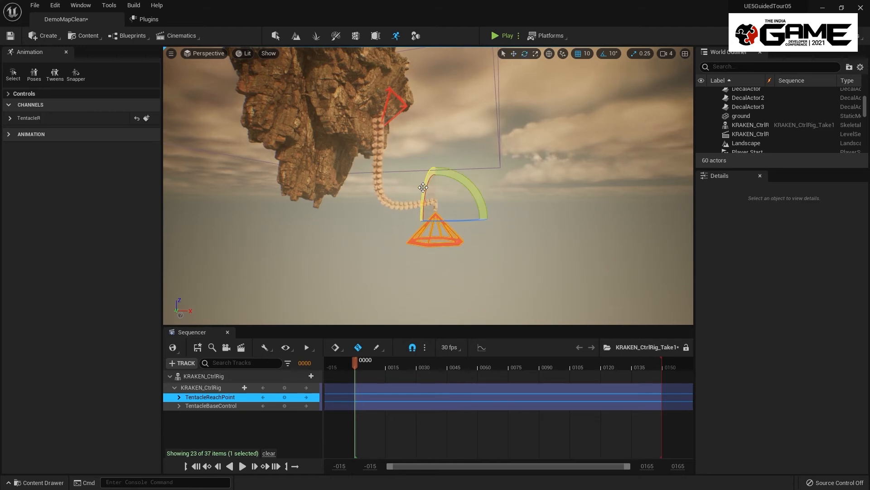
{"action": "left_click", "coordinate": [285, 397]}
- Key the same TentacleReachPoint pose at the end of the sequence and play back the animation
{"action": "left_click_drag", "start_coordinate": [435, 363], "coordinate": [661, 374]}
{"action": "left_click", "coordinate": [287, 398]}
{"action": "key", "text": "space"}
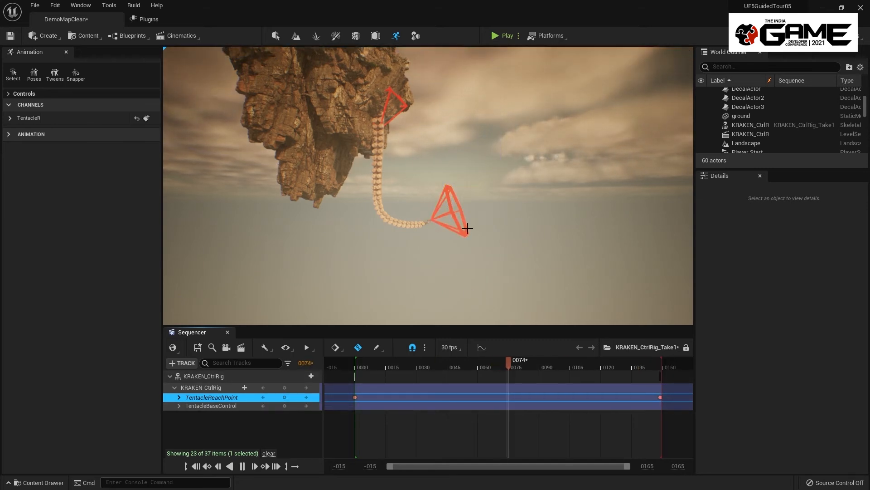
- At frame 61, swing TentacleReachPoint to the opposite side below the rock, rotate it about -220°, and preview the motion
{"action": "left_click", "coordinate": [481, 362]}
{"action": "right_click_drag", "start_coordinate": [485, 222], "coordinate": [487, 225]}
{"action": "left_click_drag", "start_coordinate": [480, 210], "coordinate": [296, 205]}
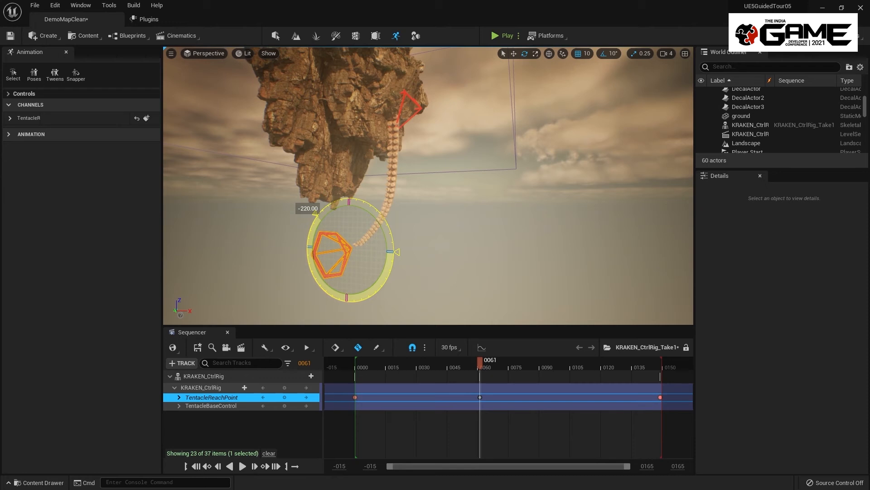
{"action": "left_click_drag", "start_coordinate": [480, 361], "coordinate": [369, 363]}
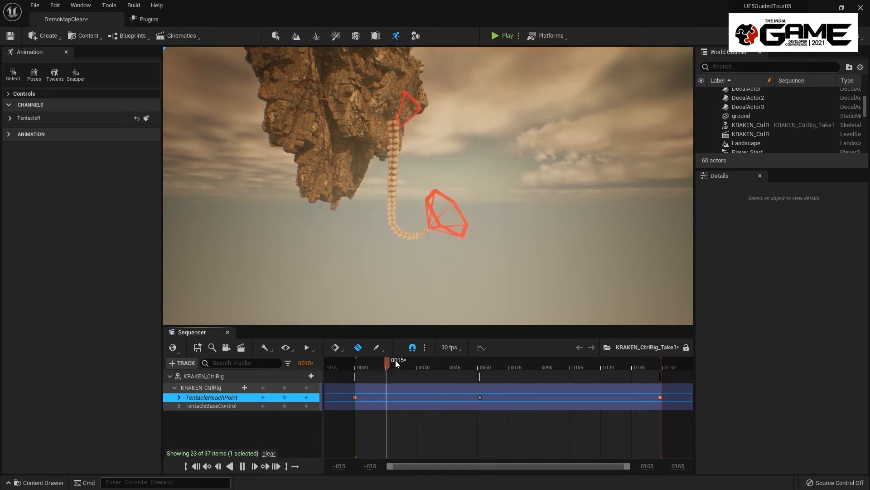
- At frame 32, lower TentacleReachPoint below the tentacle base and rotate it about -40° to straighten the tentacle
{"action": "mouse_move", "coordinate": [426, 360]}
{"action": "left_mouse_down"}
{"action": "mouse_move", "coordinate": [404, 363]}
{"action": "mouse_move", "coordinate": [421, 367]}
{"action": "left_mouse_up"}
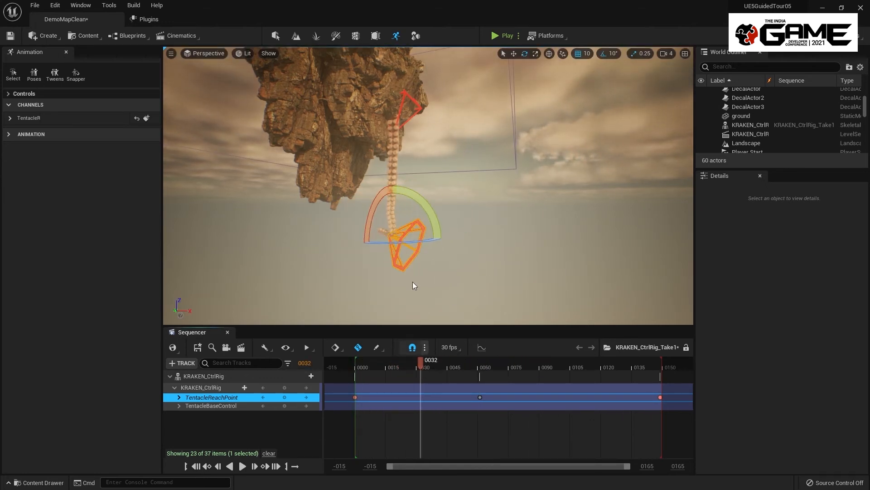
{"action": "right_click_drag", "start_coordinate": [448, 241], "coordinate": [451, 244]}
{"action": "key", "text": "w"}
{"action": "left_click_drag", "start_coordinate": [390, 203], "coordinate": [401, 241]}
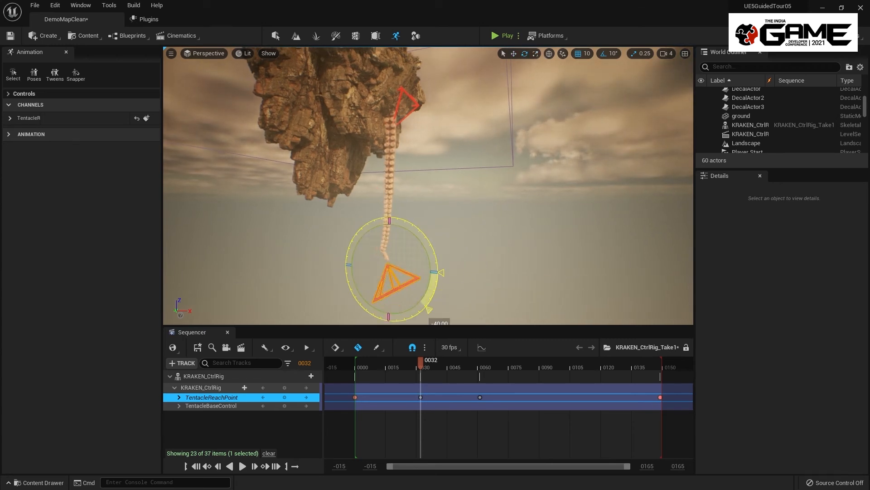
- At frame 101, pull TentacleReachPoint outward and downward and rotate it to follow the tentacle's bend
{"action": "left_click_drag", "start_coordinate": [427, 368], "coordinate": [560, 393]}
{"action": "key", "text": "space"}
{"action": "right_click_drag", "start_coordinate": [448, 289], "coordinate": [417, 287]}
{"action": "left_click_drag", "start_coordinate": [567, 364], "coordinate": [562, 364]}
{"action": "right_click_drag", "start_coordinate": [480, 256], "coordinate": [480, 279]}
{"action": "key", "text": "r"}
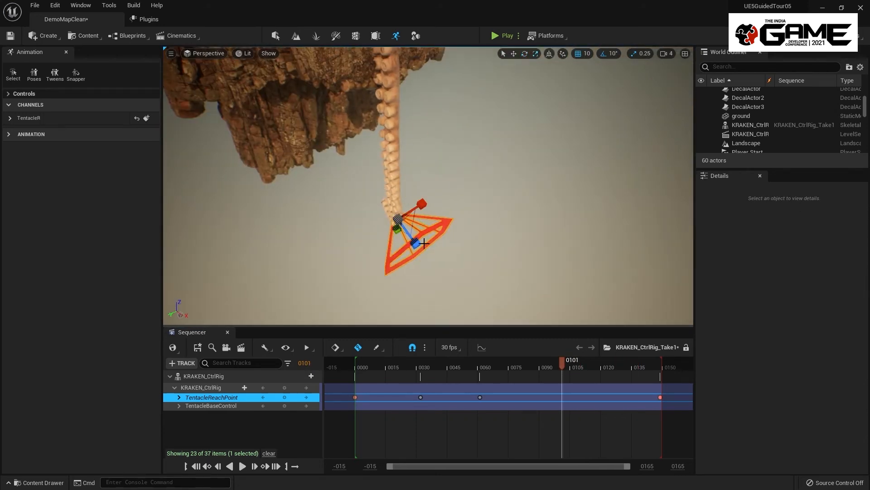
{"action": "left_click_drag", "start_coordinate": [410, 238], "coordinate": [474, 299]}
{"action": "key", "text": "e"}
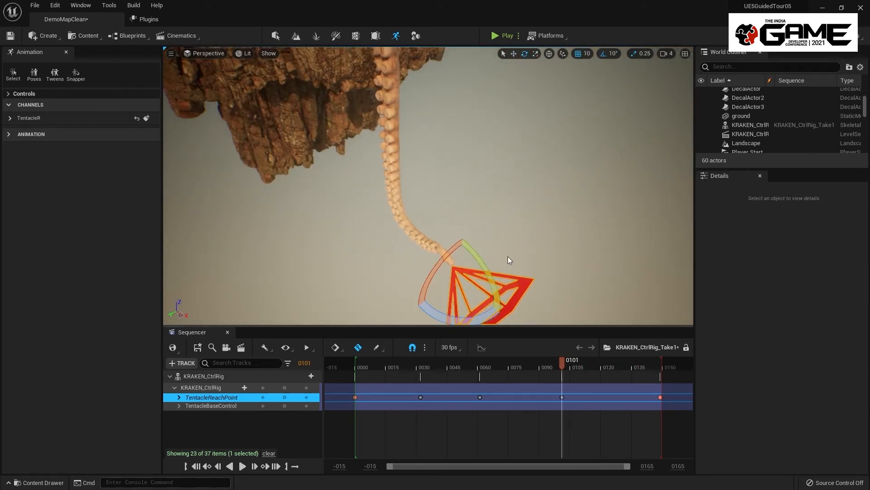
{"action": "left_click_drag", "start_coordinate": [484, 270], "coordinate": [505, 290]}
- At frame 83, reposition TentacleReachPoint below the tentacle base and rotate it about -40°
{"action": "right_click_drag", "start_coordinate": [506, 290], "coordinate": [469, 236]}
{"action": "left_click_drag", "start_coordinate": [563, 362], "coordinate": [526, 368]}
{"action": "right_click_drag", "start_coordinate": [346, 194], "coordinate": [343, 218]}
{"action": "key", "text": "w"}
{"action": "mouse_move", "coordinate": [329, 207]}
{"action": "left_mouse_down"}
{"action": "mouse_move", "coordinate": [335, 240]}
{"action": "mouse_move", "coordinate": [313, 213]}
{"action": "left_mouse_up"}
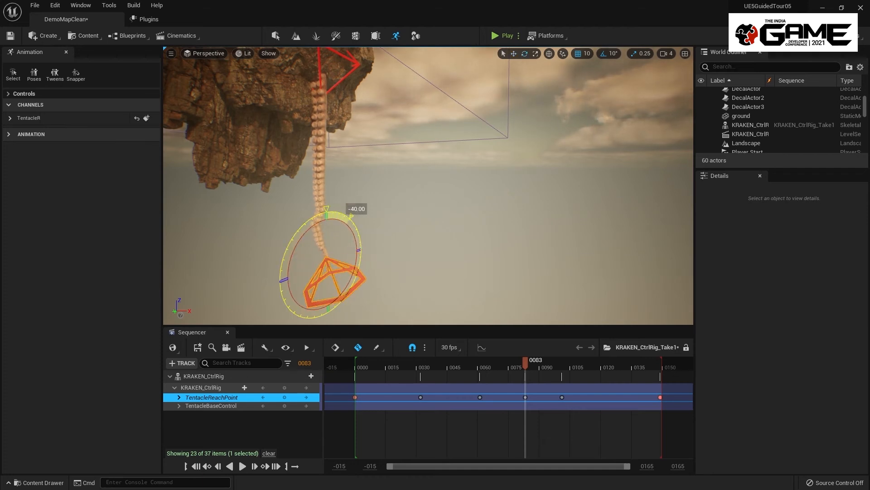
- At frame 128, move TentacleReachPoint outward from the rock and rotate it about -20°
{"action": "mouse_move", "coordinate": [302, 95]}
{"action": "right_mouse_down"}
{"action": "mouse_move", "coordinate": [297, 68]}
{"action": "mouse_move", "coordinate": [300, 85]}
{"action": "right_mouse_up"}
{"action": "left_click_drag", "start_coordinate": [526, 367], "coordinate": [616, 393]}
{"action": "right_click_drag", "start_coordinate": [425, 173], "coordinate": [442, 180]}
{"action": "key", "text": "r"}
{"action": "left_click_drag", "start_coordinate": [403, 210], "coordinate": [459, 230]}
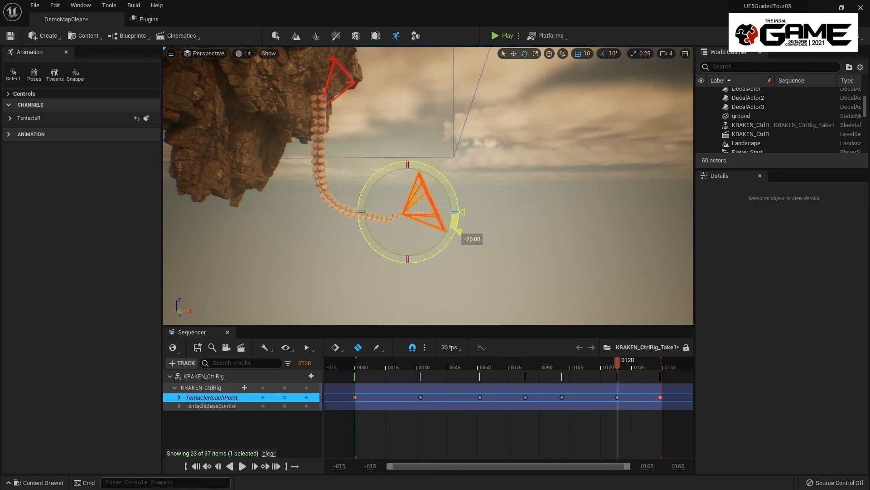
- Turn on looped playback and key TentacleBaseControl at frames 0 and 148
{"action": "left_click_drag", "start_coordinate": [622, 358], "coordinate": [457, 376]}
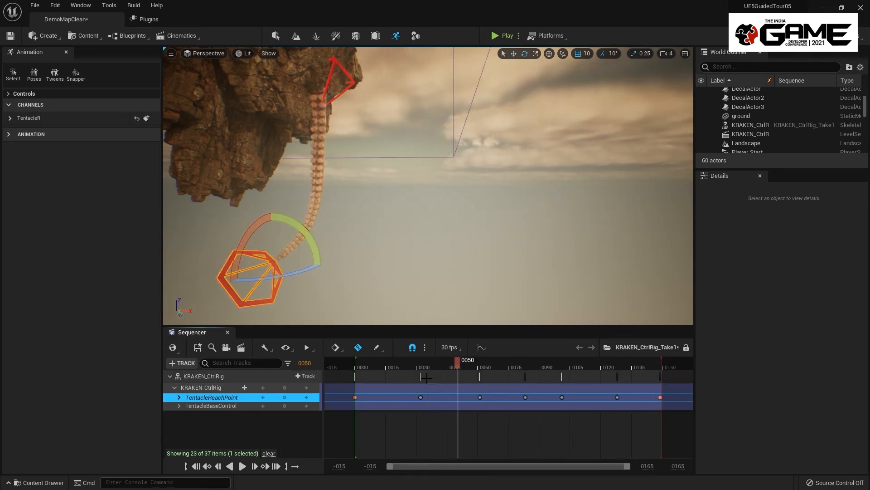
{"action": "left_click", "coordinate": [295, 466]}
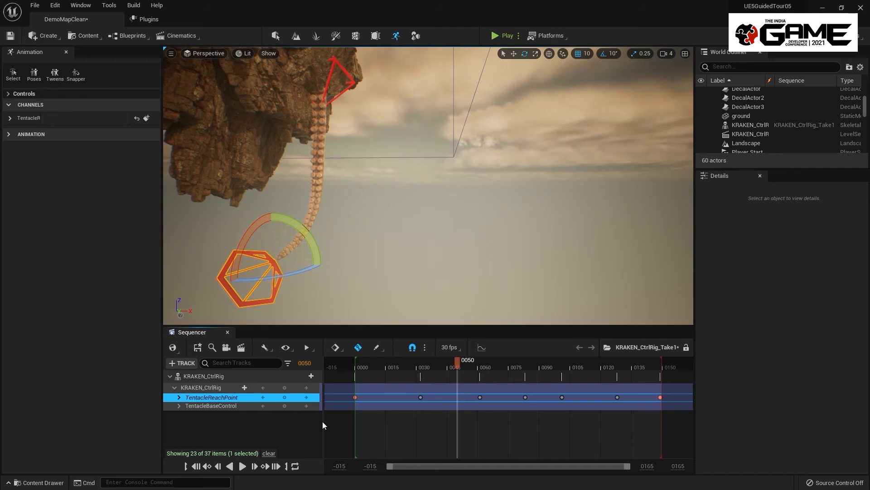
{"action": "left_click", "coordinate": [222, 406]}
{"action": "left_click_drag", "start_coordinate": [457, 361], "coordinate": [357, 365]}
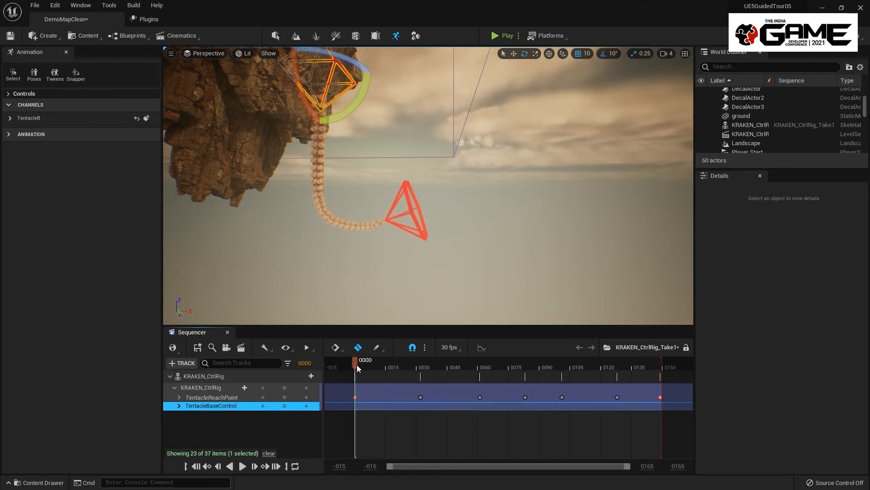
{"action": "left_click", "coordinate": [285, 406]}
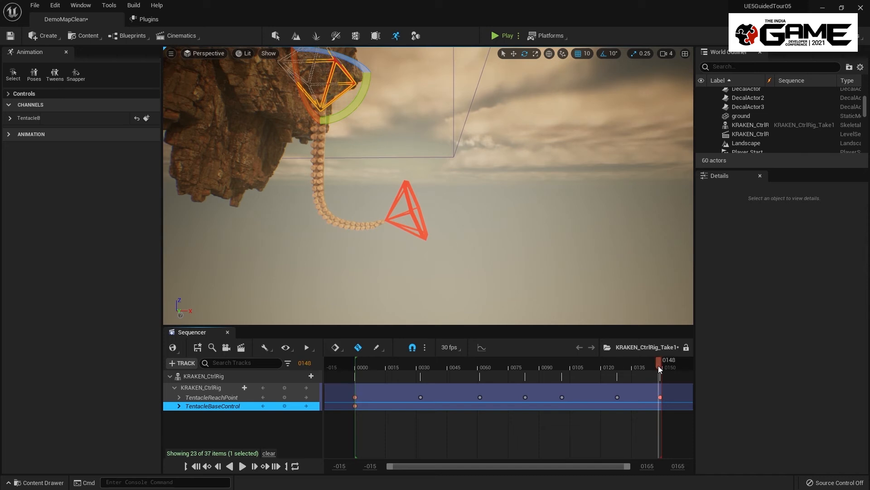
{"action": "left_click", "coordinate": [284, 406]}
- At frame 60, rotate TentacleBaseControl by -10° to swing the tentacle's base toward the rock
{"action": "left_click_drag", "start_coordinate": [509, 368], "coordinate": [478, 368]}
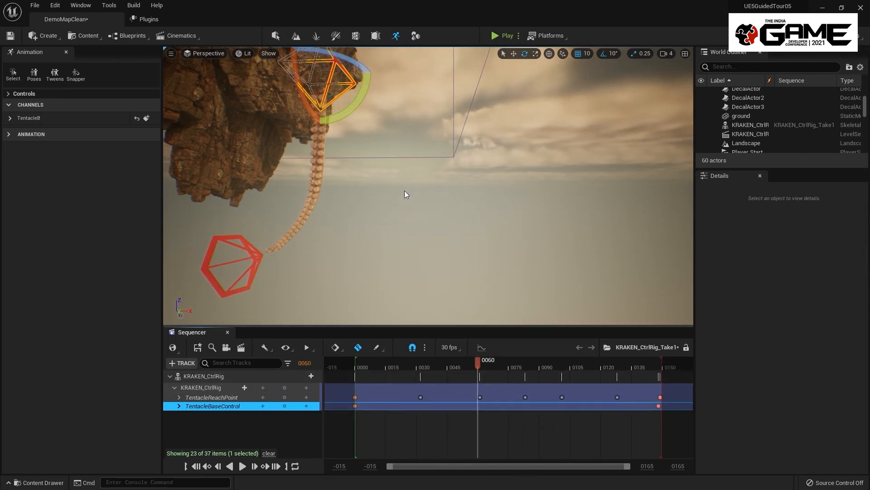
{"action": "left_click_drag", "start_coordinate": [351, 107], "coordinate": [371, 81]}
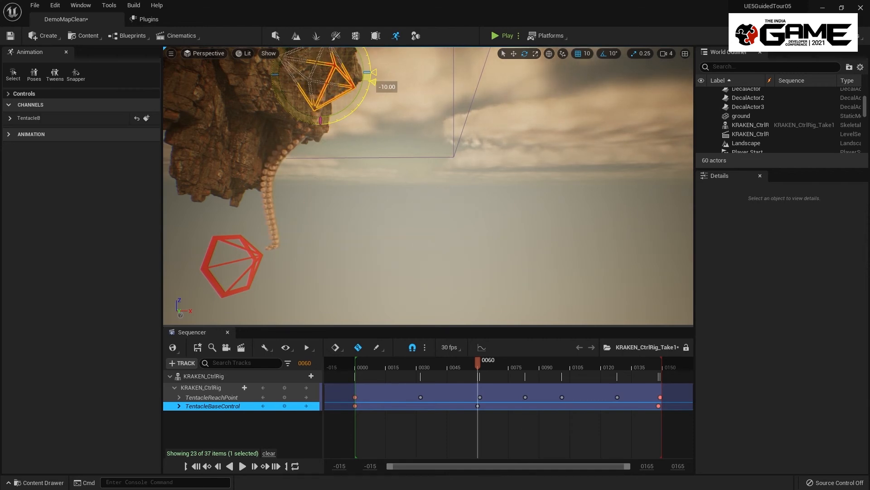
- Try an opposite TentacleBaseControl rotation at frame 106 and delete that key
{"action": "left_click_drag", "start_coordinate": [466, 366], "coordinate": [573, 381]}
{"action": "left_click_drag", "start_coordinate": [351, 113], "coordinate": [362, 105]}
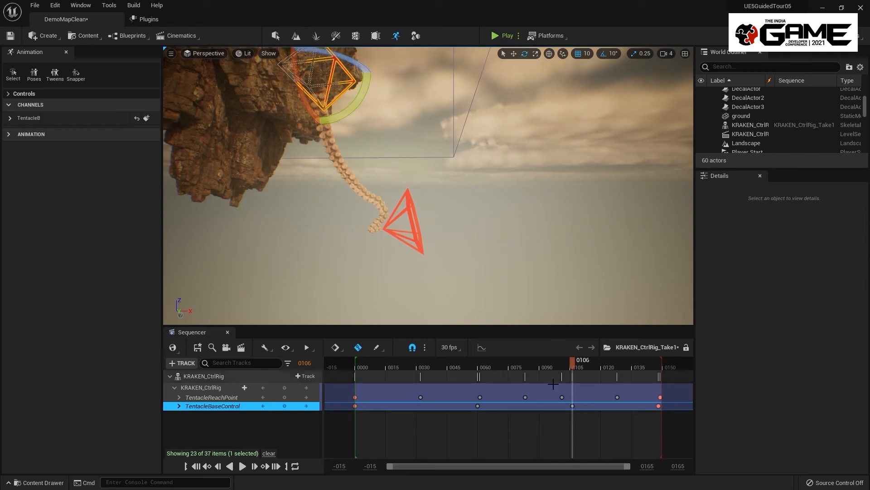
{"action": "left_click_drag", "start_coordinate": [581, 363], "coordinate": [554, 365]}
{"action": "left_click", "coordinate": [572, 407]}
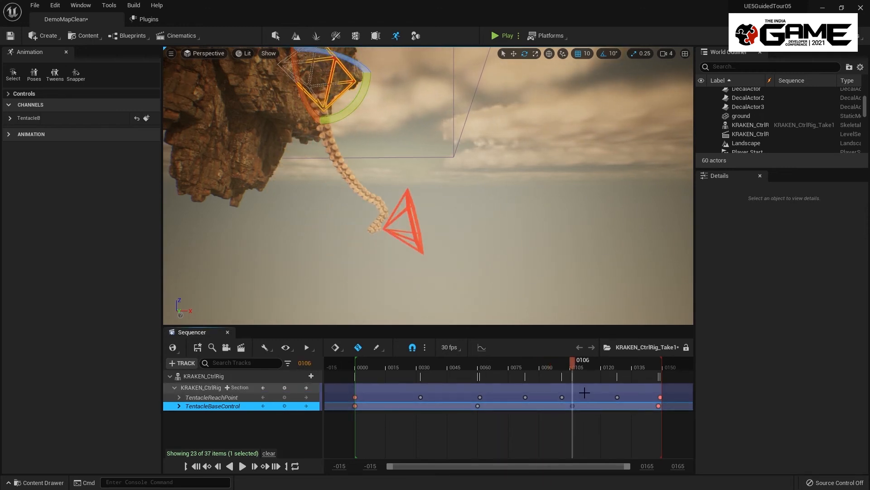
- Move the middle TentacleBaseControl key to frame 71 and play the looped tentacle animation
{"action": "left_click_drag", "start_coordinate": [478, 406], "coordinate": [502, 409]}
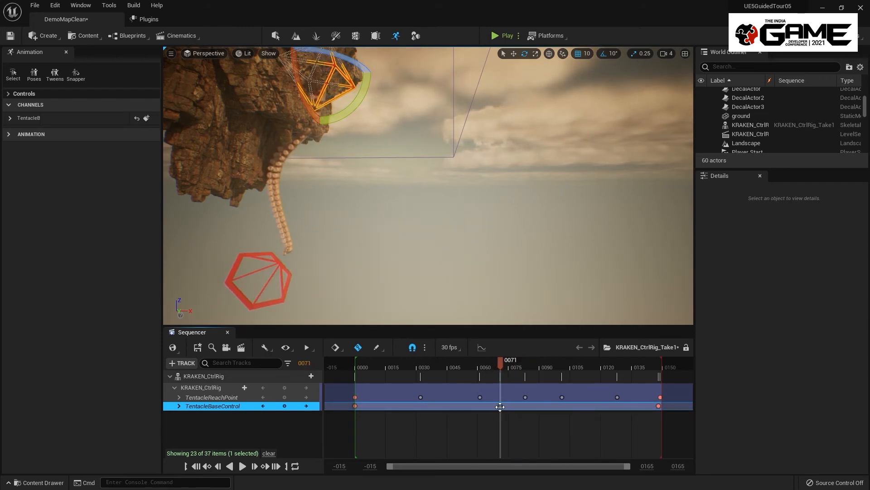
{"action": "left_click", "coordinate": [330, 367]}
{"action": "key", "text": "space"}
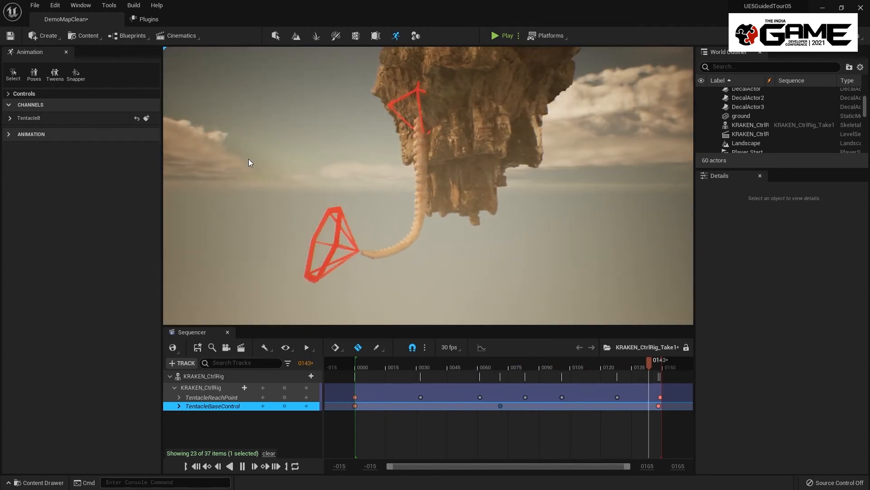
- Save the sequence and create a linked animation sequence named Tentacle_Idle from KRAKEN_CtrlRig in the Tentacle/Mesh folder
{"action": "left_click", "coordinate": [198, 347]}
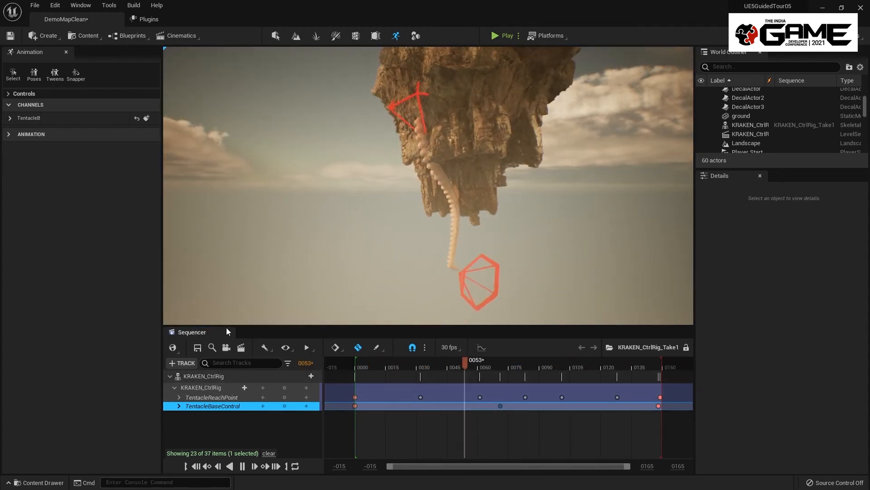
{"action": "left_click", "coordinate": [222, 372]}
{"action": "right_click", "coordinate": [222, 373]}
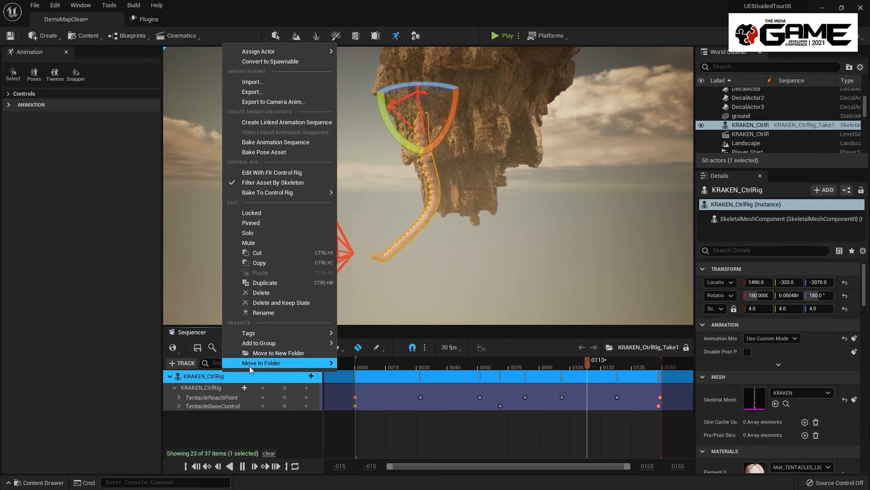
{"action": "mouse_move", "coordinate": [280, 52]}
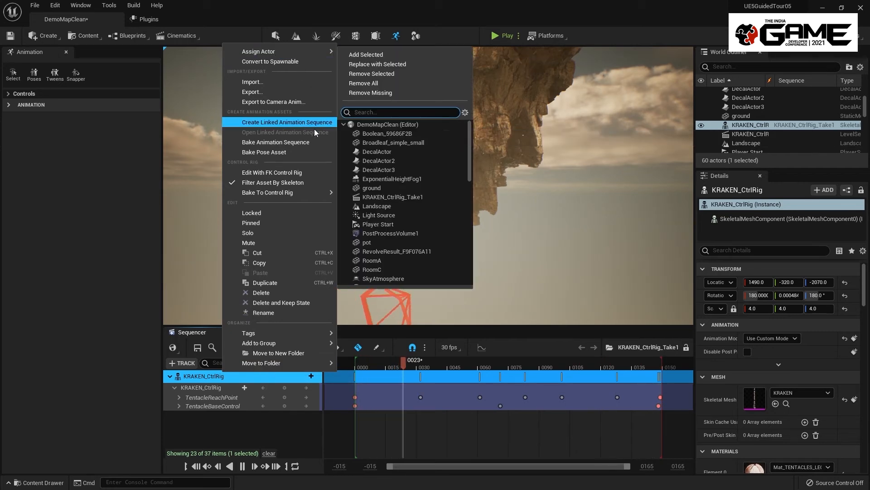
{"action": "left_click", "coordinate": [292, 121]}
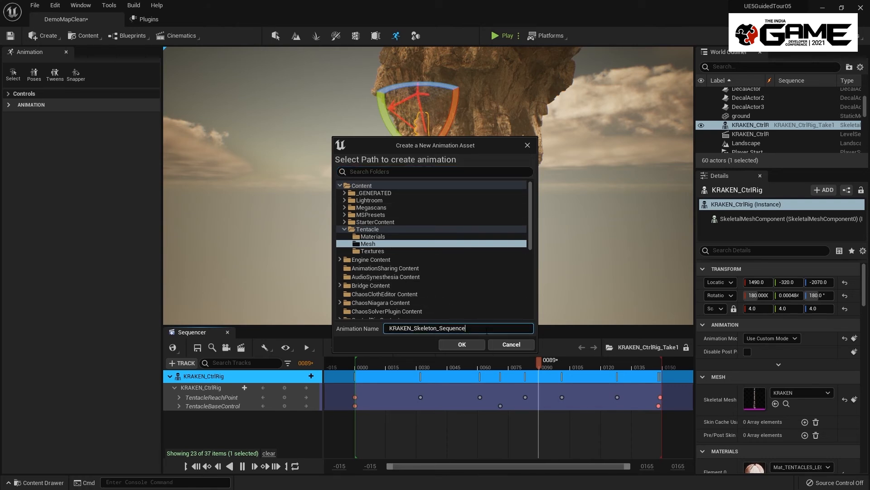
{"action": "key", "text": "ctrl+a"}
{"action": "type", "text": "Tentacle_Idle"}
{"action": "key", "text": "Return"}
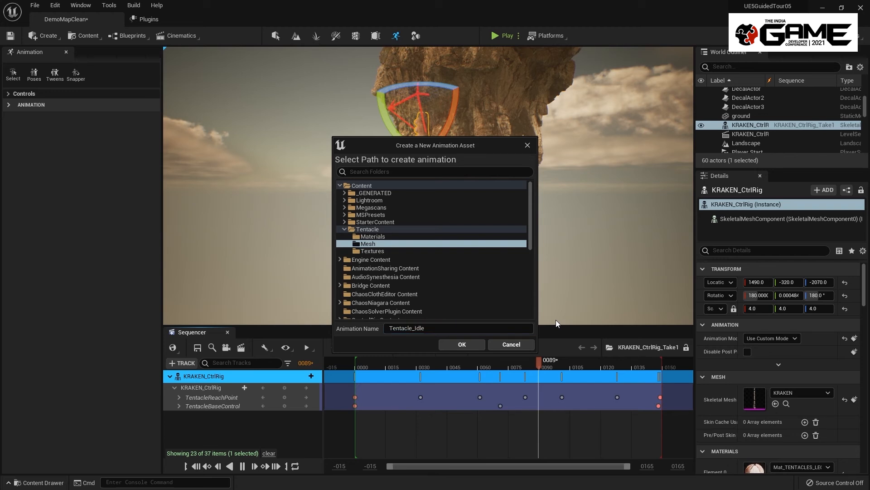
{"action": "left_click", "coordinate": [473, 348]}
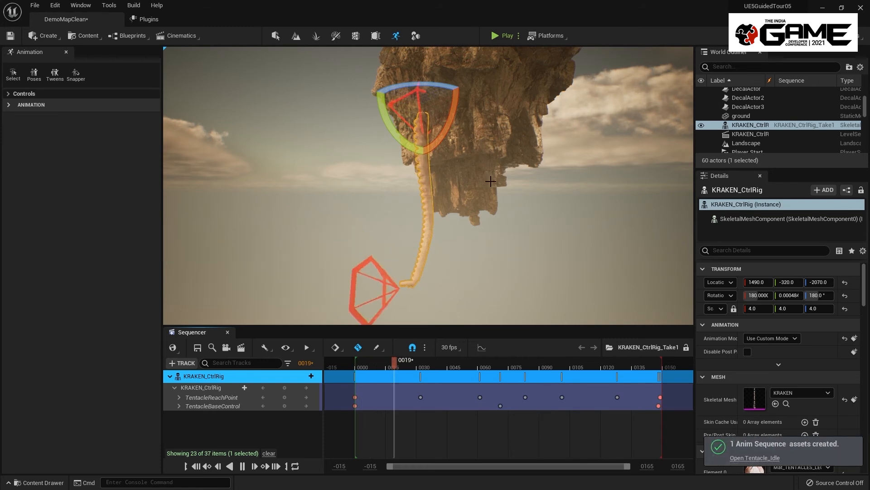
- Close Sequencer and set KRAKEN_CtrlRig to use an animation asset, with Tentacle_Idle as the animation to play
{"action": "left_click", "coordinate": [227, 332]}
{"action": "mouse_move", "coordinate": [323, 249]}
{"action": "right_mouse_down"}
{"action": "mouse_move", "coordinate": [313, 254]}
{"action": "mouse_move", "coordinate": [317, 245]}
{"action": "mouse_move", "coordinate": [390, 238]}
{"action": "mouse_move", "coordinate": [368, 254]}
{"action": "mouse_move", "coordinate": [317, 261]}
{"action": "right_mouse_up"}
{"action": "left_click", "coordinate": [787, 135]}
{"action": "left_click", "coordinate": [781, 126]}
{"action": "left_click_drag", "start_coordinate": [344, 239], "coordinate": [362, 245]}
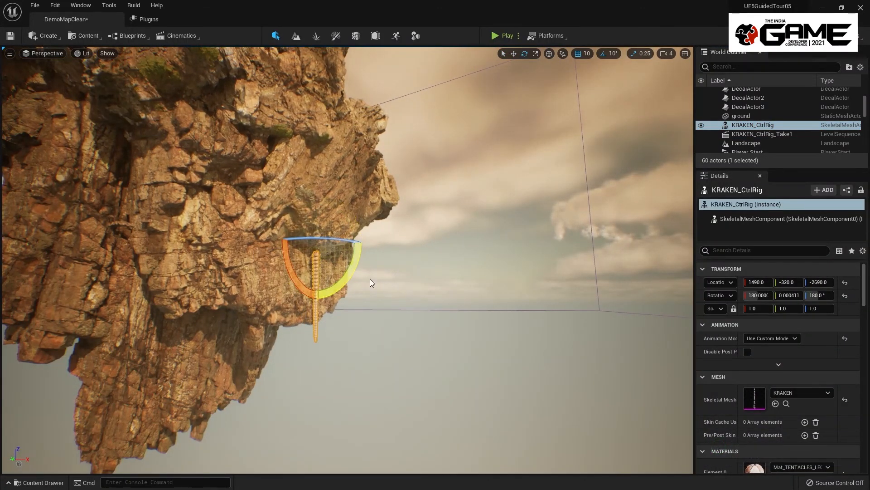
{"action": "left_click", "coordinate": [790, 363]}
{"action": "left_click", "coordinate": [800, 353]}
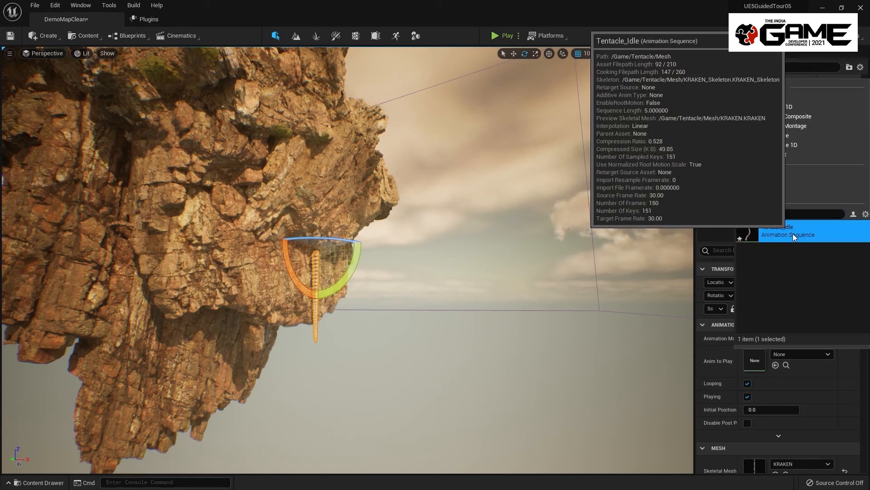
{"action": "left_click", "coordinate": [794, 237]}
- Scale KRAKEN_CtrlRig uniformly to 4.0 and move it up along the floating rock's side
{"action": "right_click_drag", "start_coordinate": [499, 327], "coordinate": [476, 336]}
{"action": "right_click_drag", "start_coordinate": [480, 290], "coordinate": [526, 279]}
{"action": "key", "text": "space"}
{"action": "key", "text": "space"}
{"action": "left_click", "coordinate": [754, 308]}
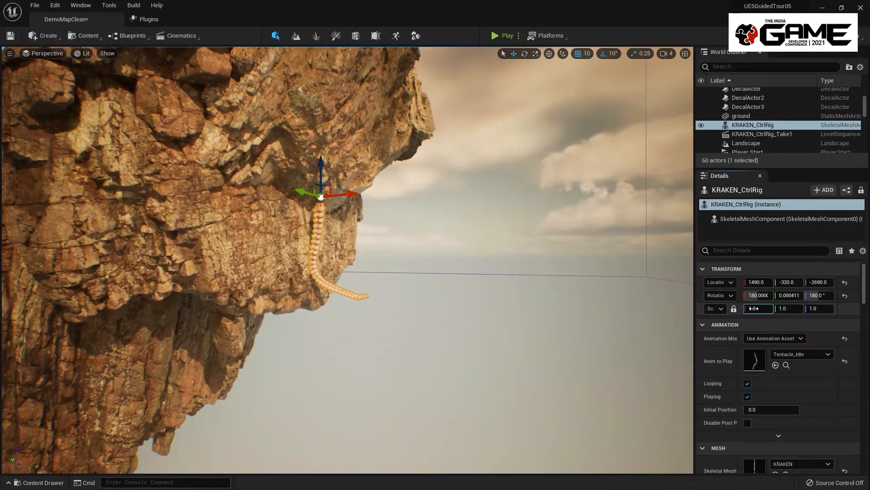
{"action": "type", "text": "4"}
{"action": "key", "text": "Return"}
{"action": "left_click_drag", "start_coordinate": [334, 193], "coordinate": [389, 53]}
{"action": "mouse_move", "coordinate": [385, 168]}
{"action": "right_mouse_down"}
{"action": "mouse_move", "coordinate": [389, 183]}
{"action": "mouse_move", "coordinate": [379, 179]}
{"action": "right_mouse_up"}
- Rotate KRAKEN_CtrlRig so the tentacle angles outward from the rock
{"action": "key", "text": "space"}
{"action": "left_click_drag", "start_coordinate": [394, 235], "coordinate": [343, 209]}
{"action": "key", "text": "space"}
{"action": "key", "text": "space"}
{"action": "right_click_drag", "start_coordinate": [343, 209], "coordinate": [385, 211]}
- Duplicate the tentacle onto the rock's opposite side, rotate the copy to a Y rotation of about 40°, and seat it against the rock
{"action": "left_click_drag", "start_coordinate": [455, 231], "coordinate": [260, 232], "text": "alt"}
{"action": "key", "text": "space"}
{"action": "left_click_drag", "start_coordinate": [267, 262], "coordinate": [222, 291]}
{"action": "key", "text": "w"}
{"action": "left_click_drag", "start_coordinate": [242, 219], "coordinate": [305, 182]}
{"action": "right_click_drag", "start_coordinate": [306, 182], "coordinate": [532, 298]}
{"action": "key", "text": "g"}
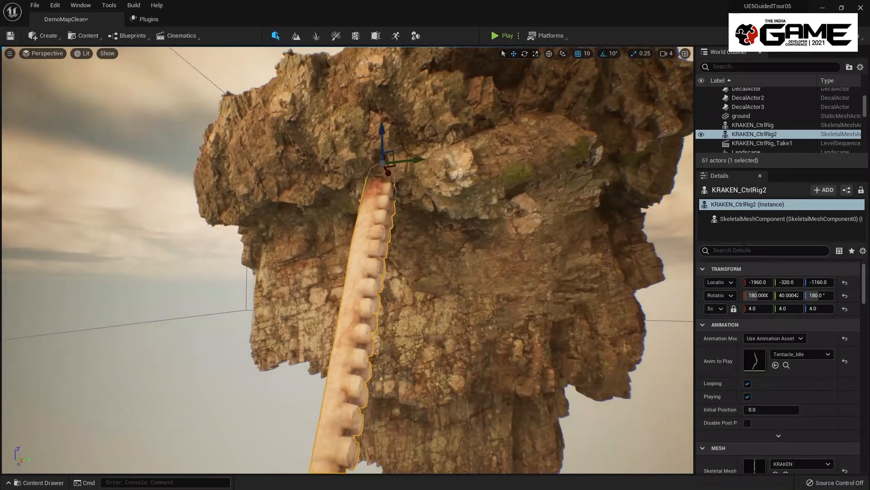
- Filter KRAKEN_CtrlRig2's details for "edito" and enable its Update Animation in Editor option to view the tentacle moving
{"action": "left_click", "coordinate": [740, 250]}
{"action": "type", "text": "ani"}
{"action": "type", "text": "edito"}
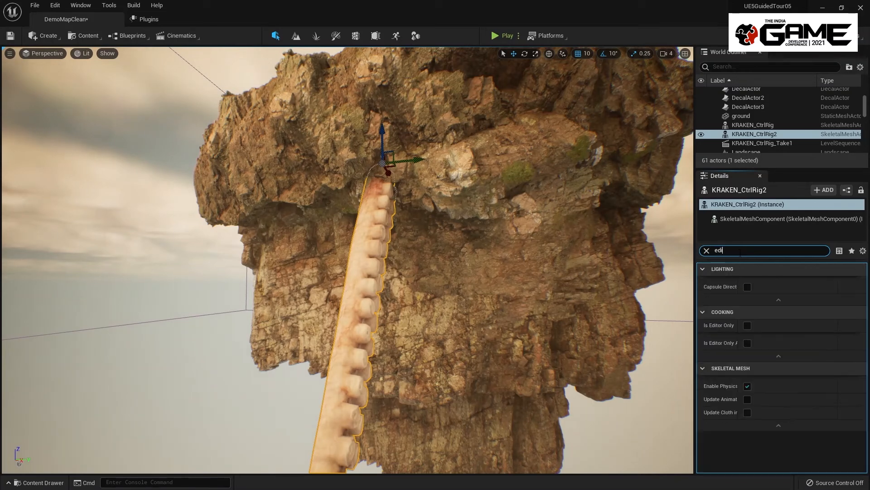
{"action": "left_click", "coordinate": [748, 342]}
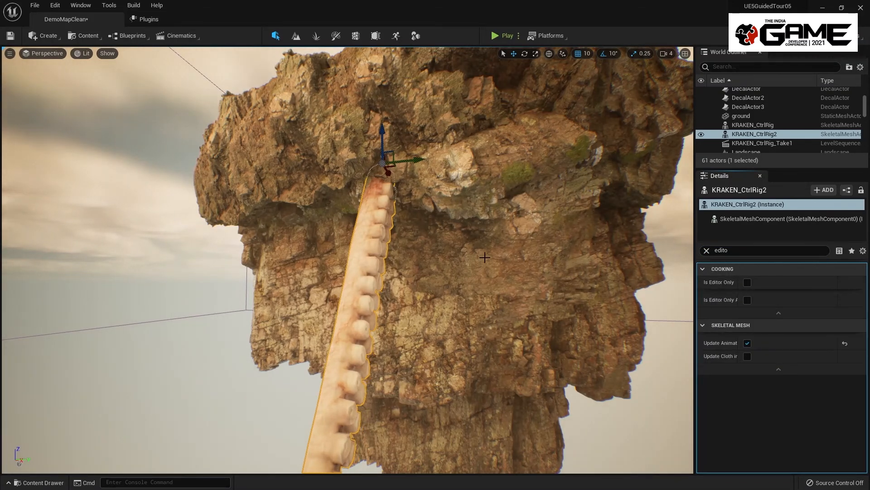
{"action": "key", "text": "f"}
{"action": "left_click_drag", "start_coordinate": [461, 282], "coordinate": [385, 277], "text": "alt"}
{"action": "key", "text": "g"}
{"action": "left_click_drag", "start_coordinate": [461, 281], "coordinate": [575, 276], "text": "alt"}
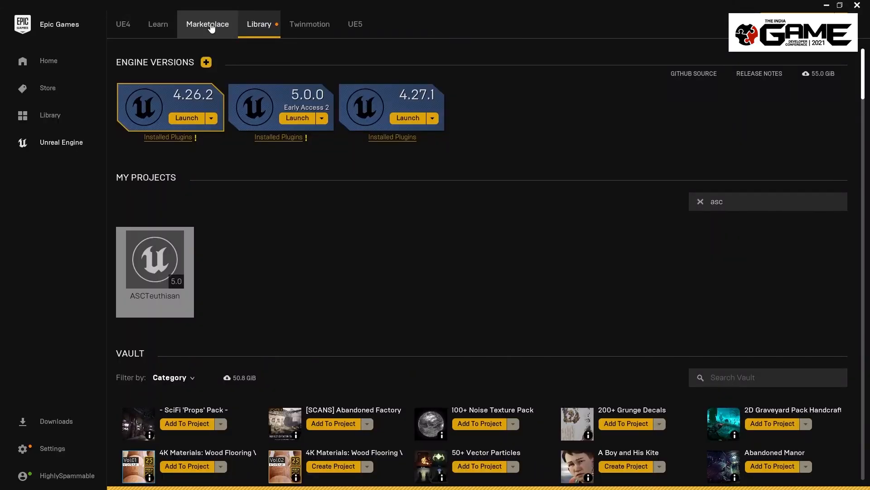
- In the Epic Games Launcher, open the ASC Teuthisan page from the Marketplace's free Epic Games Content and browse its preview images
{"action": "left_click", "coordinate": [211, 27]}
{"action": "mouse_move", "coordinate": [476, 152]}
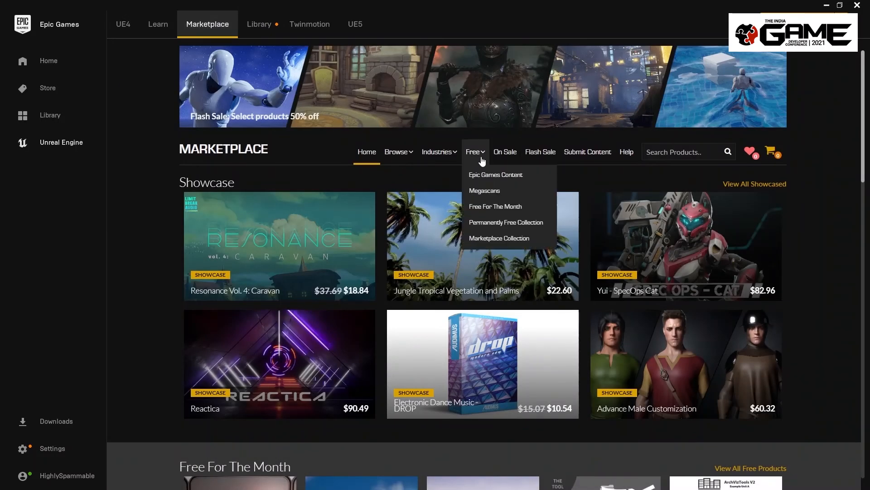
{"action": "left_click", "coordinate": [497, 174]}
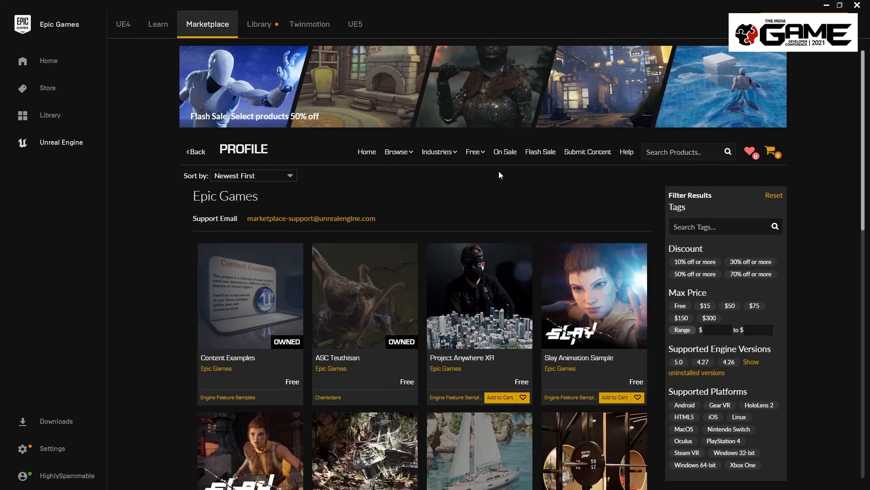
{"action": "left_click", "coordinate": [393, 278]}
{"action": "scroll", "coordinate": [692, 149], "scroll_direction": "down", "scroll_amount": 2}
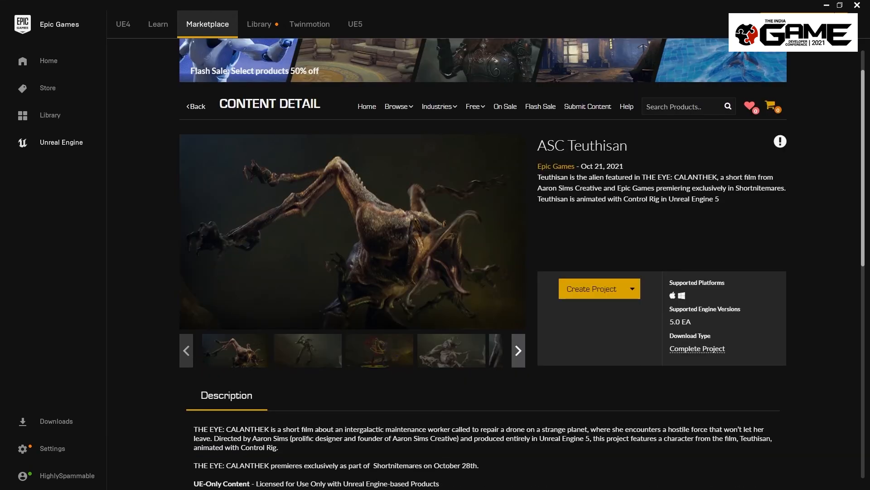
{"action": "left_click", "coordinate": [394, 272]}
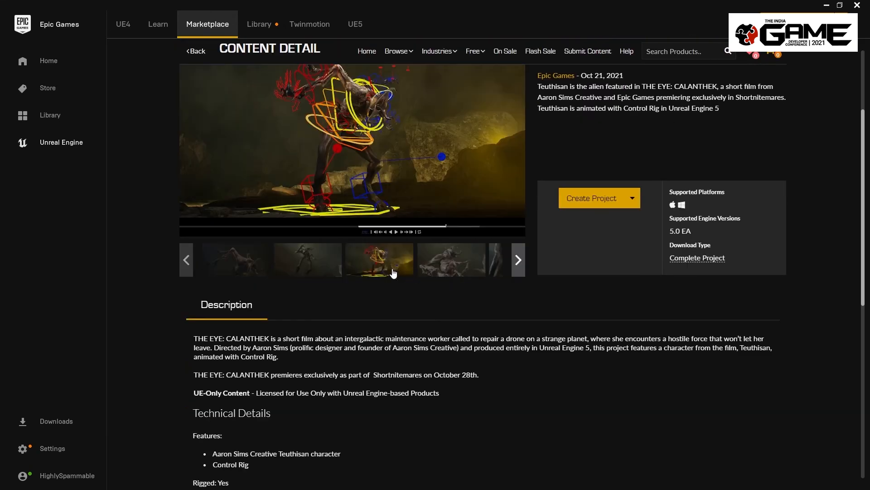
{"action": "left_click", "coordinate": [310, 266]}
{"action": "scroll", "coordinate": [310, 267], "scroll_direction": "up", "scroll_amount": 1}
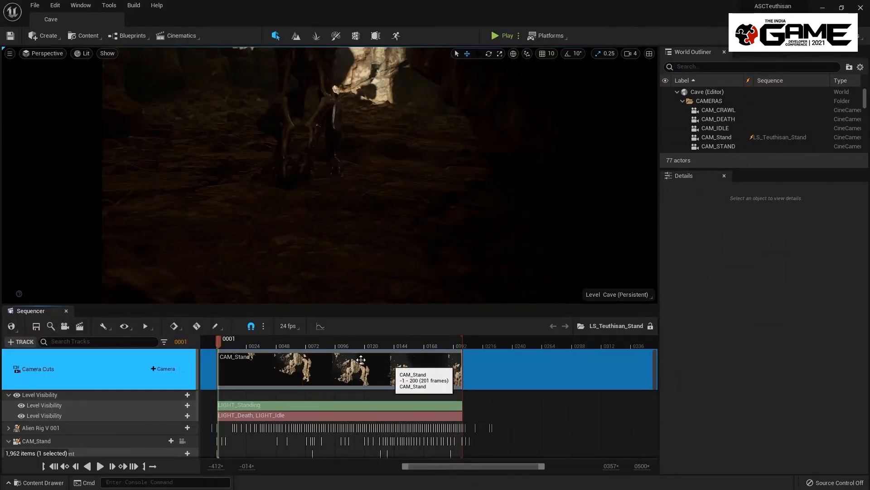
- In the ASCTeuthisan project, play the LS_Teuthisan_Stand sequence and stop at frame 184
{"action": "key", "text": "space"}
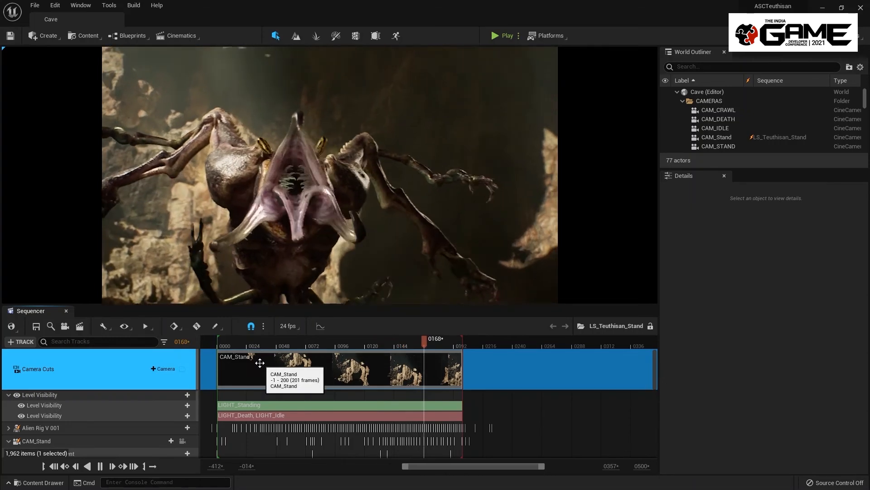
{"action": "key", "text": "space"}
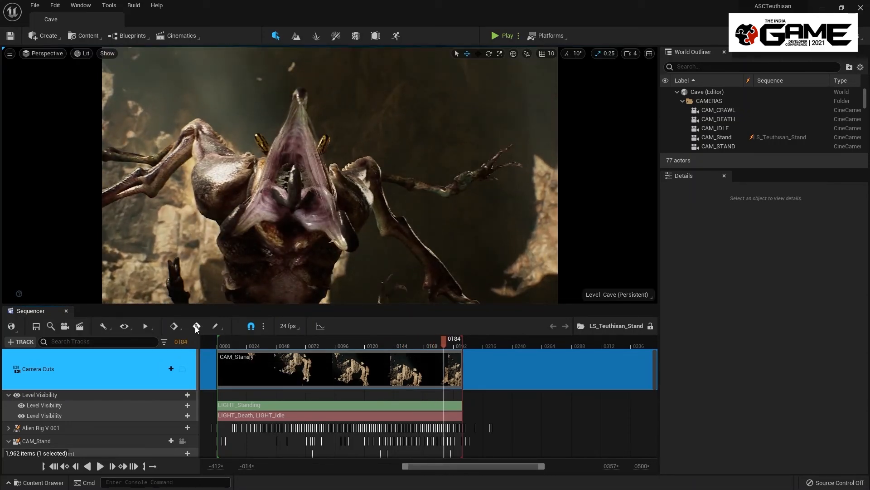
{"action": "scroll", "coordinate": [81, 414], "scroll_direction": "down", "scroll_amount": 1}
- Expand Alien Rig V 001 to show its Control Rig controls and rotate the neck_02 control at frame 184
{"action": "left_click", "coordinate": [39, 397]}
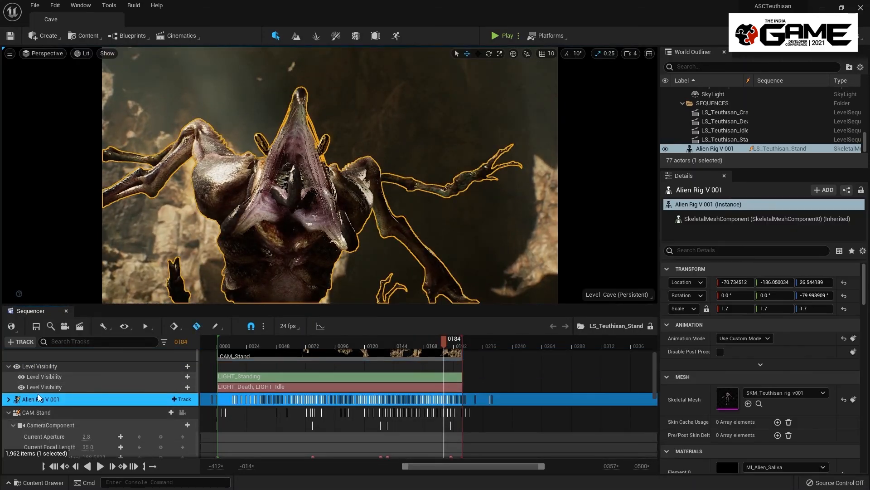
{"action": "left_click", "coordinate": [9, 399]}
{"action": "left_click", "coordinate": [73, 421]}
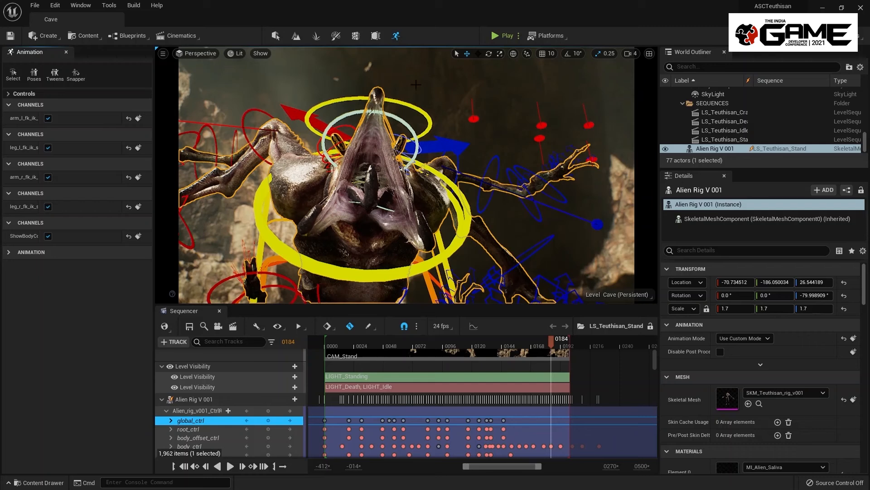
{"action": "left_click", "coordinate": [394, 270]}
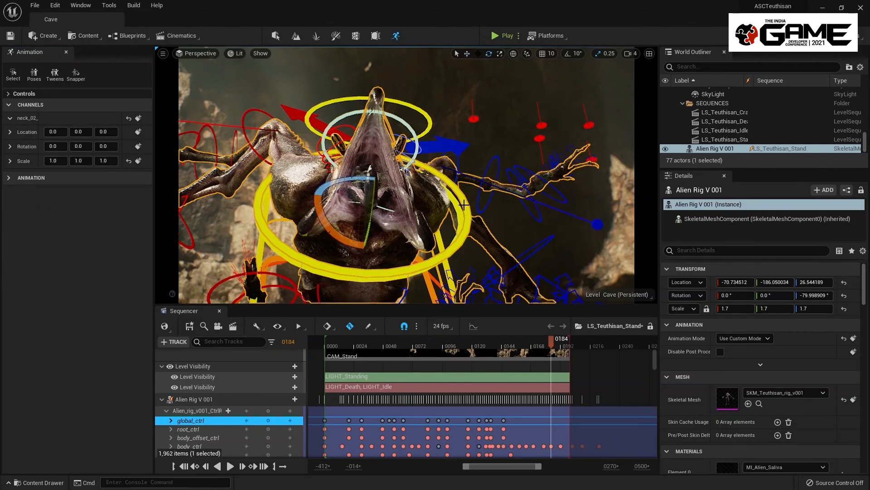
{"action": "left_click_drag", "start_coordinate": [353, 241], "coordinate": [377, 243]}
- At frame 154, select the ring finger metacarpal control on the alien's lower hand and move it to adjust the hand pose
{"action": "left_click_drag", "start_coordinate": [551, 346], "coordinate": [513, 346]}
{"action": "left_click", "coordinate": [513, 251]}
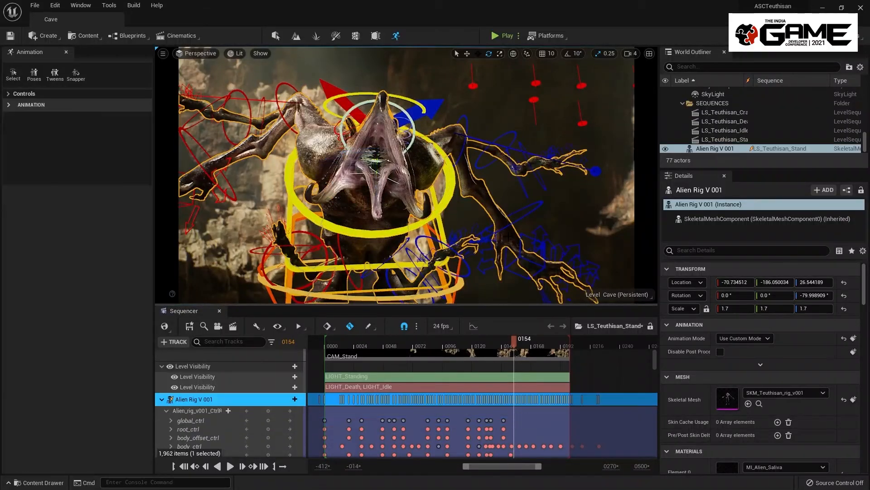
{"action": "left_click", "coordinate": [530, 262]}
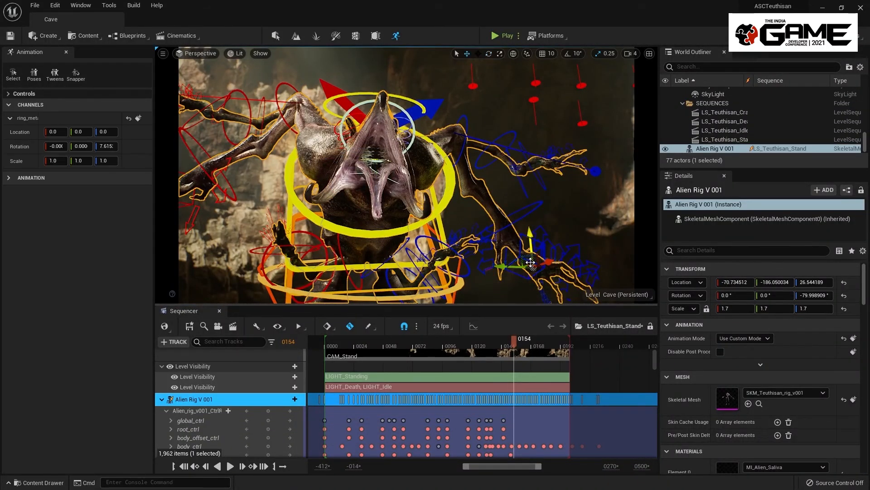
{"action": "left_click_drag", "start_coordinate": [536, 257], "coordinate": [531, 279]}
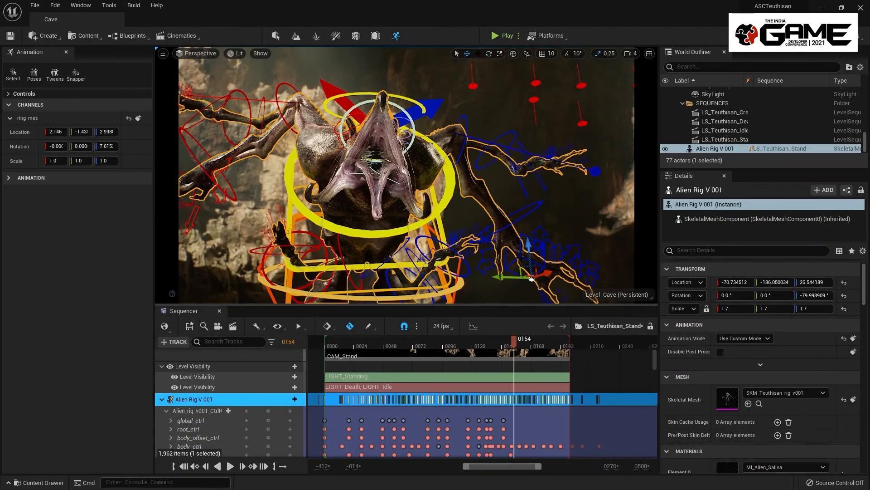
{"action": "left_click", "coordinate": [521, 257]}
{"action": "left_click_drag", "start_coordinate": [530, 247], "coordinate": [589, 209]}
{"action": "key", "text": "e"}
{"action": "key", "text": "w"}
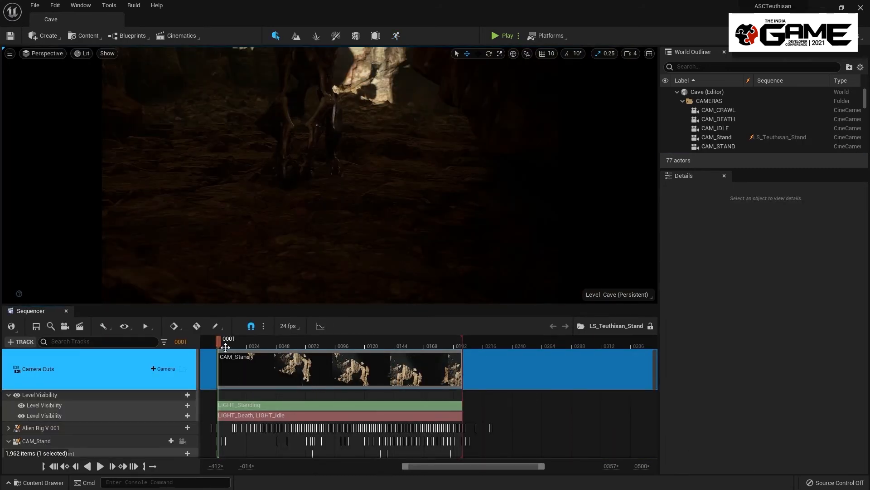
- Play the LS_Teuthisan_Stand sequence from frame 1, stop at frame 184, and enable auto-keying in Sequencer
{"action": "key", "text": "space"}
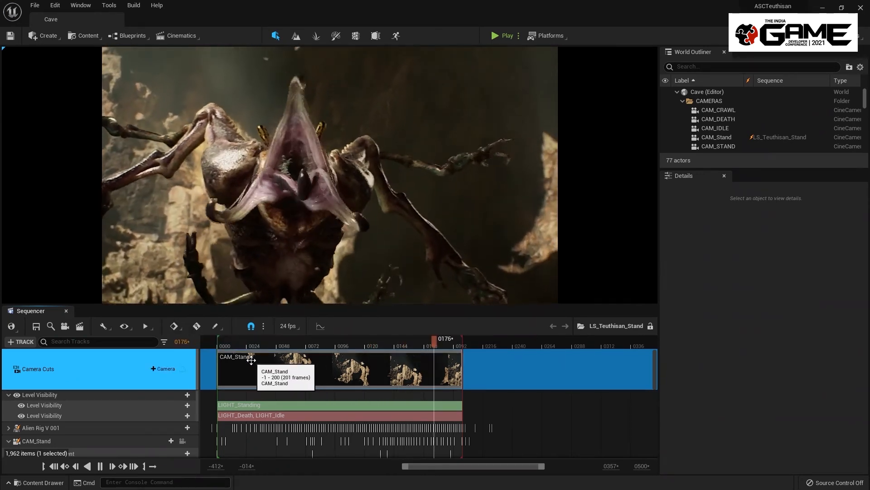
{"action": "key", "text": "space"}
{"action": "left_click", "coordinate": [198, 326]}
- Expand the Alien Rig V 001 track and select its Control Rig to show the rig controls in the viewport
{"action": "scroll", "coordinate": [105, 401], "scroll_direction": "down", "scroll_amount": 2}
{"action": "left_click", "coordinate": [39, 398]}
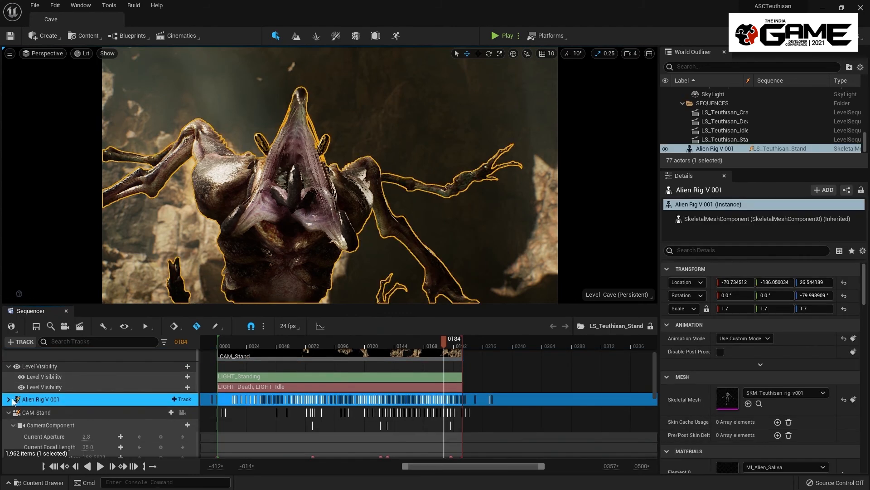
{"action": "left_click", "coordinate": [8, 400]}
{"action": "left_click", "coordinate": [60, 421]}
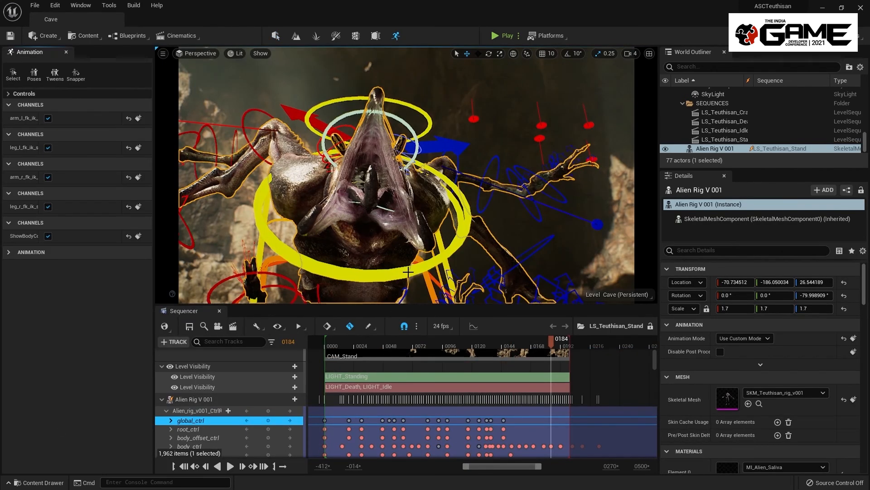
- Select the alien's neck_02 control and rotate it at frame 184
{"action": "left_click", "coordinate": [499, 196]}
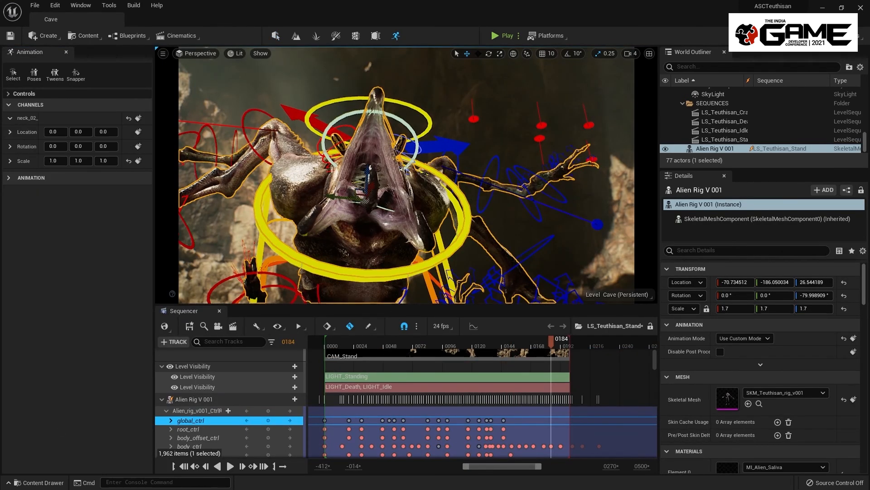
{"action": "key", "text": "e"}
{"action": "left_click_drag", "start_coordinate": [354, 239], "coordinate": [338, 229]}
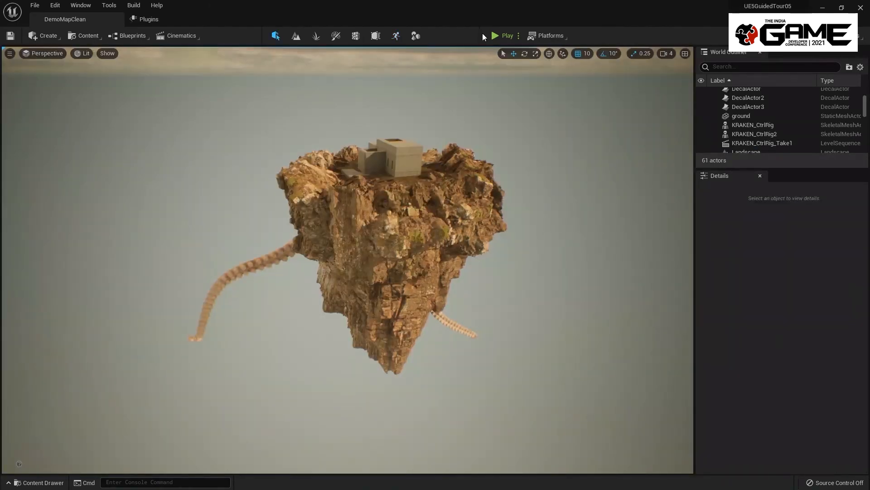
- In the UE5GuidedTour05 project, search the plugins for "metasou" and enable the MetaSound plugin
{"action": "left_click", "coordinate": [54, 4]}
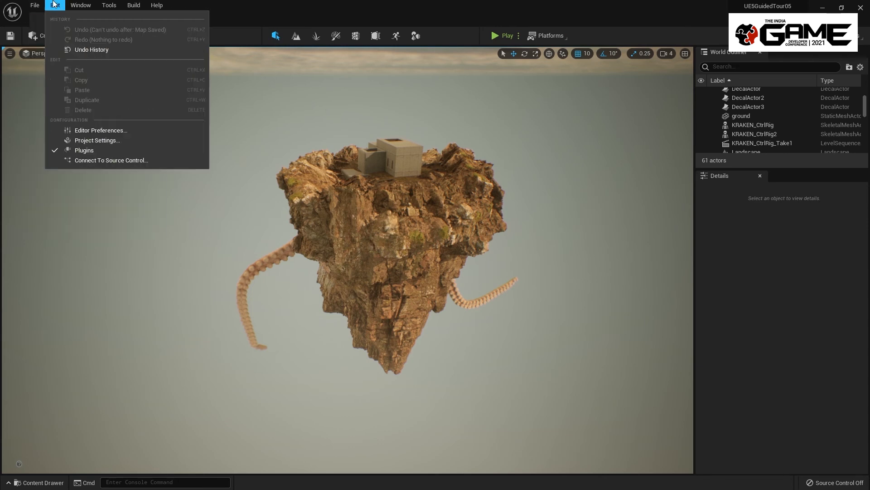
{"action": "left_click", "coordinate": [106, 150]}
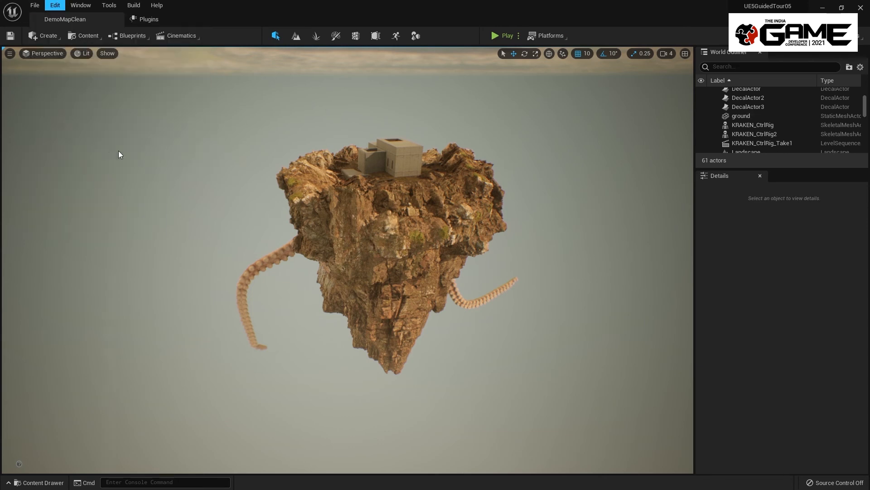
{"action": "type", "text": "metasou"}
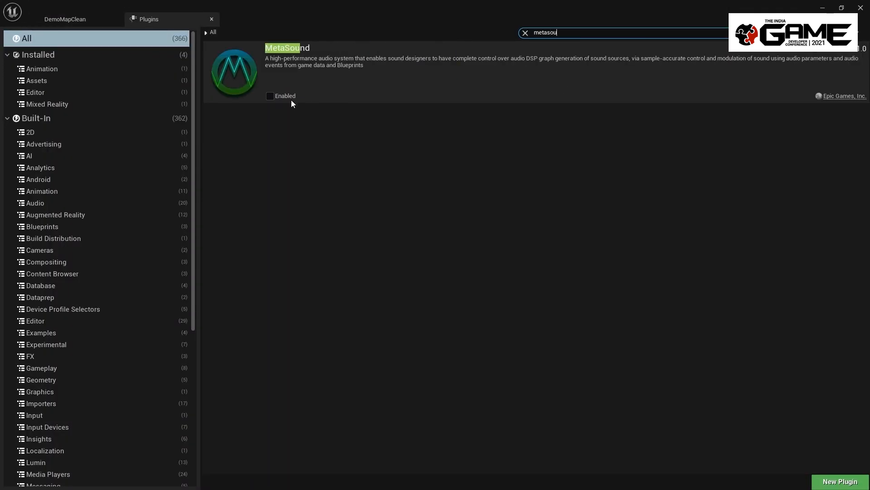
{"action": "left_click", "coordinate": [271, 96]}
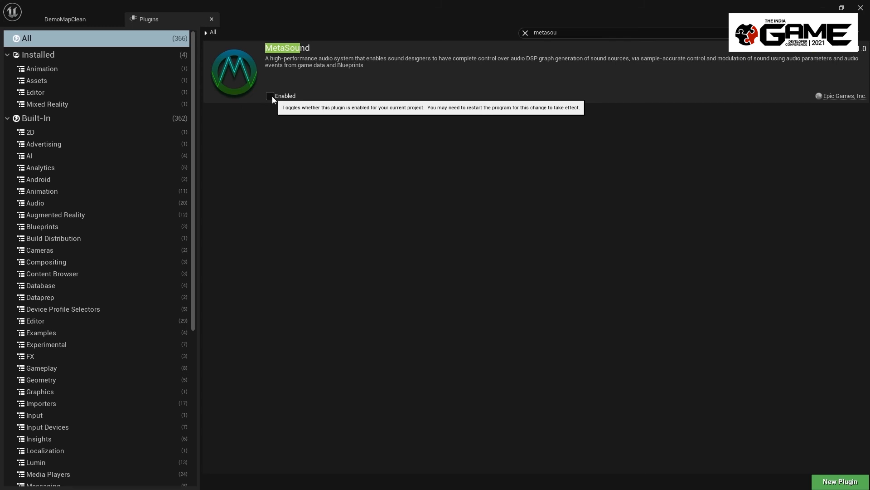
{"action": "left_click", "coordinate": [499, 275]}
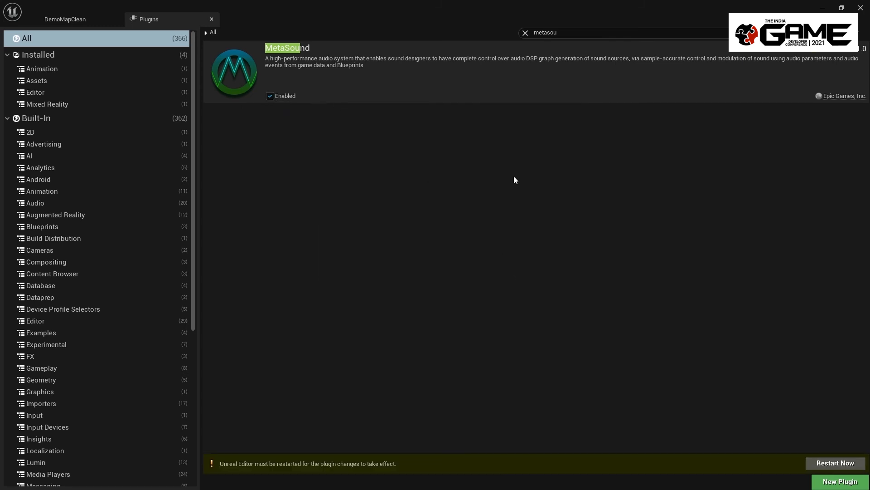
- Restart the editor while saving the Tentacle_Idle asset, and decline updating the project file
{"action": "left_click", "coordinate": [837, 463]}
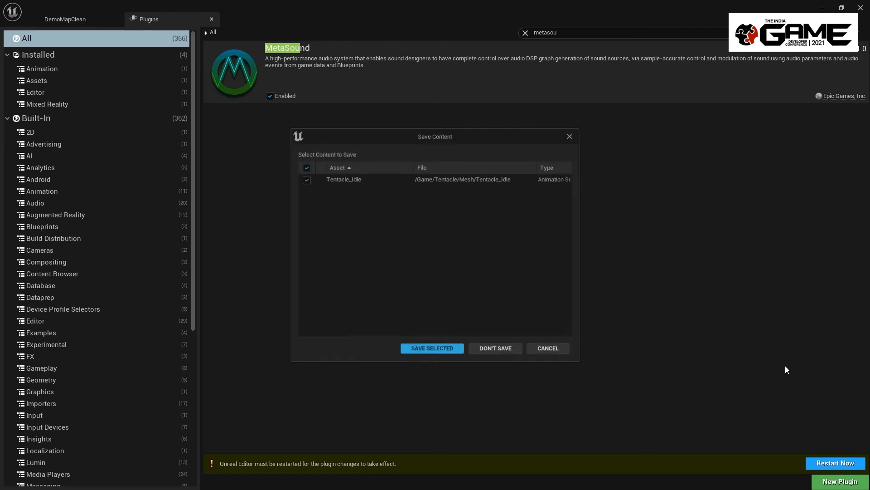
{"action": "left_click", "coordinate": [429, 349]}
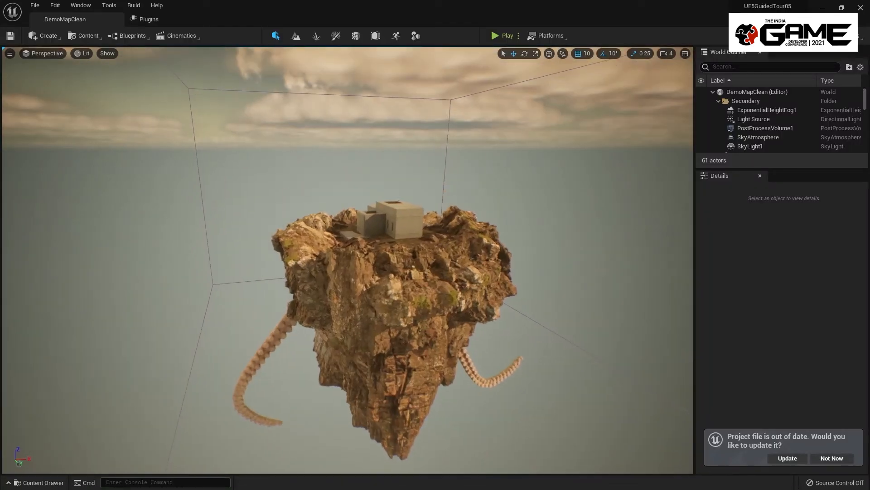
{"action": "left_click", "coordinate": [828, 458]}
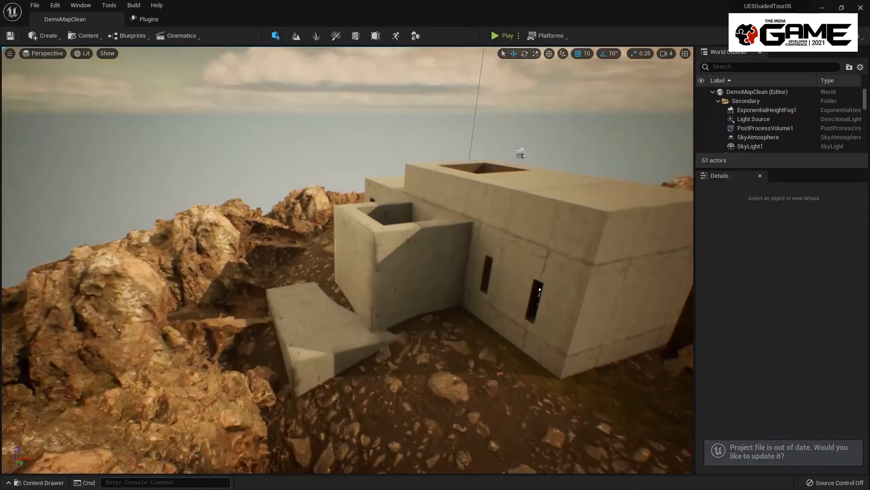
- Create a MetaSound asset named Wind in the Content folder and open it for editing
{"action": "right_click_drag", "start_coordinate": [347, 259], "coordinate": [435, 267]}
{"action": "right_click_drag", "start_coordinate": [468, 311], "coordinate": [462, 259]}
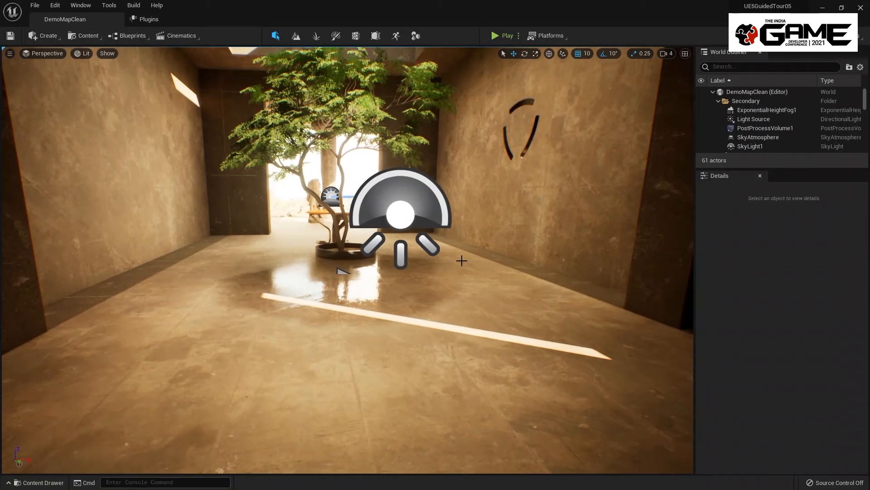
{"action": "key", "text": "ctrl+space"}
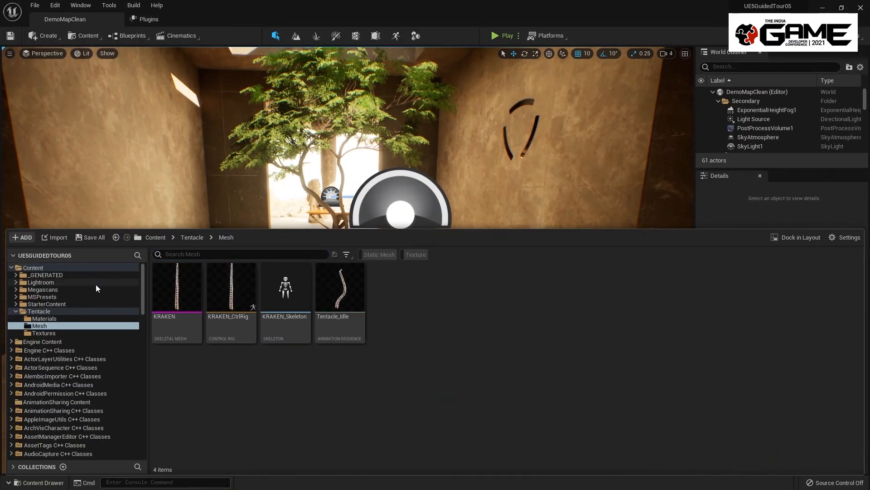
{"action": "left_click", "coordinate": [64, 268]}
{"action": "right_click", "coordinate": [539, 387]}
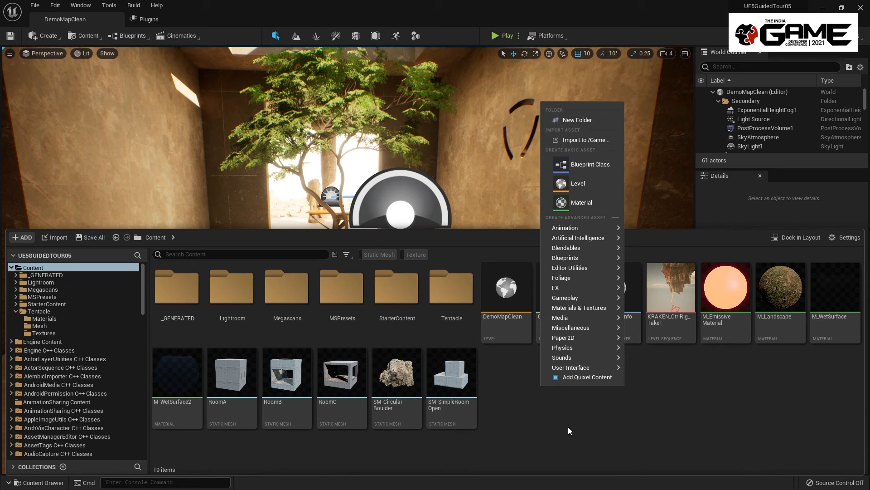
{"action": "mouse_move", "coordinate": [592, 356]}
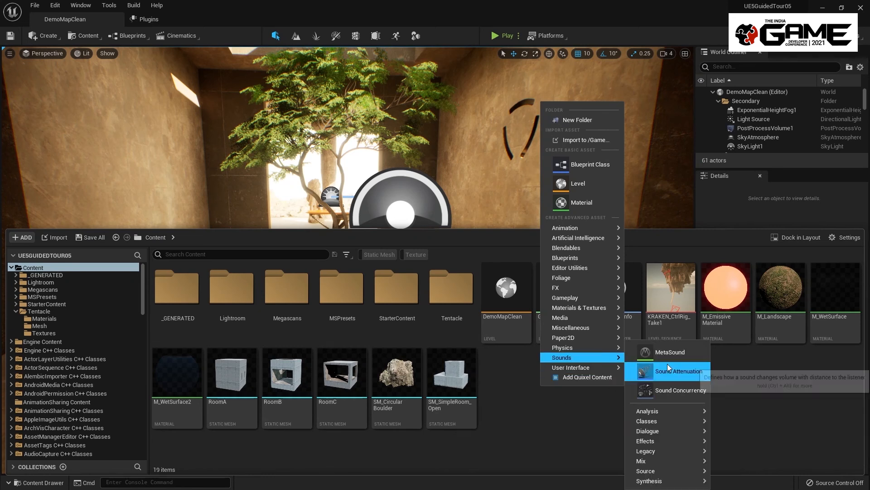
{"action": "left_click", "coordinate": [679, 351]}
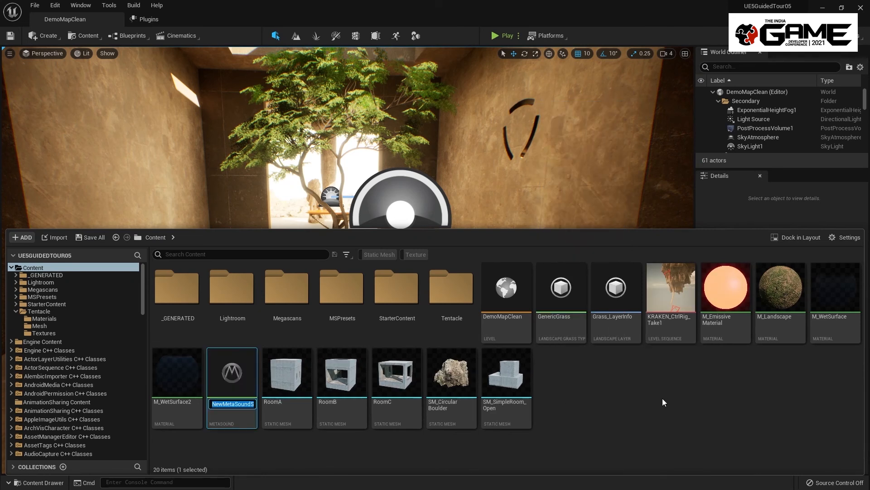
{"action": "key", "text": "BackSpace"}
{"action": "key", "text": "Return"}
{"action": "double_click", "coordinate": [507, 372]}
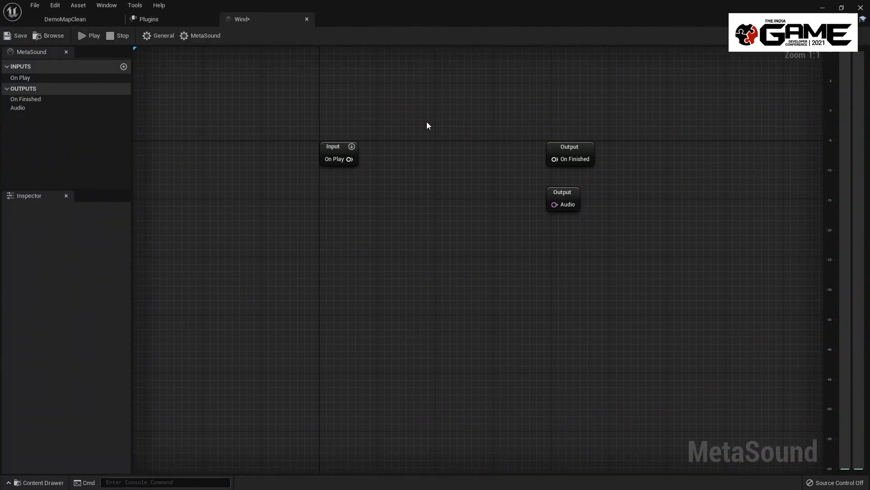
- Move the On Finished and Audio output nodes farther from the On Play input and add an LFO node between them
{"action": "left_click_drag", "start_coordinate": [649, 133], "coordinate": [535, 224]}
{"action": "left_click_drag", "start_coordinate": [580, 146], "coordinate": [759, 146]}
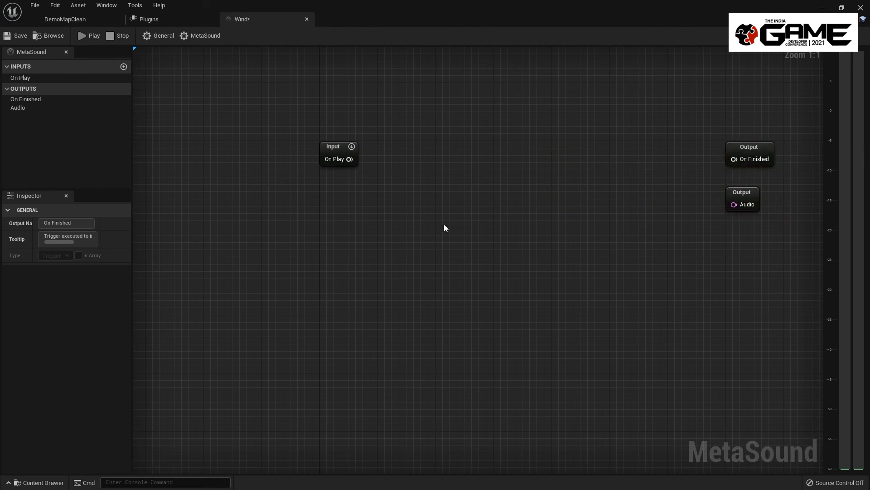
{"action": "right_click", "coordinate": [444, 225]}
{"action": "type", "text": "lfo"}
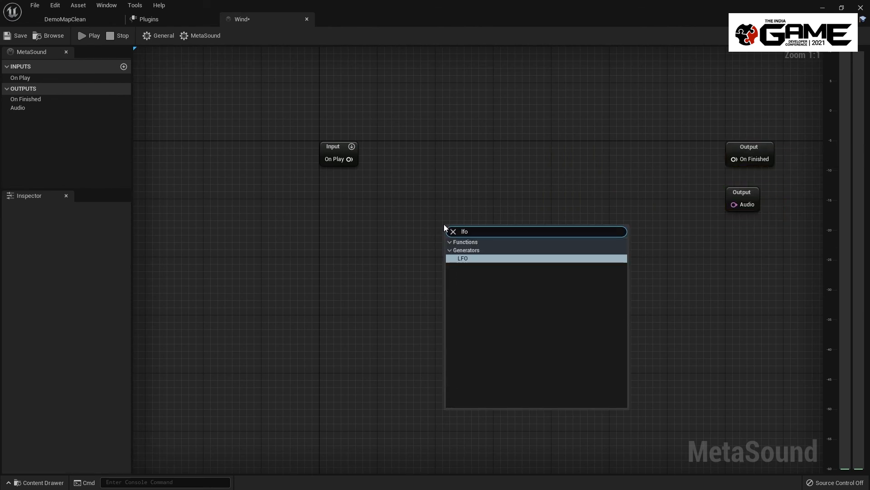
{"action": "key", "text": "Return"}
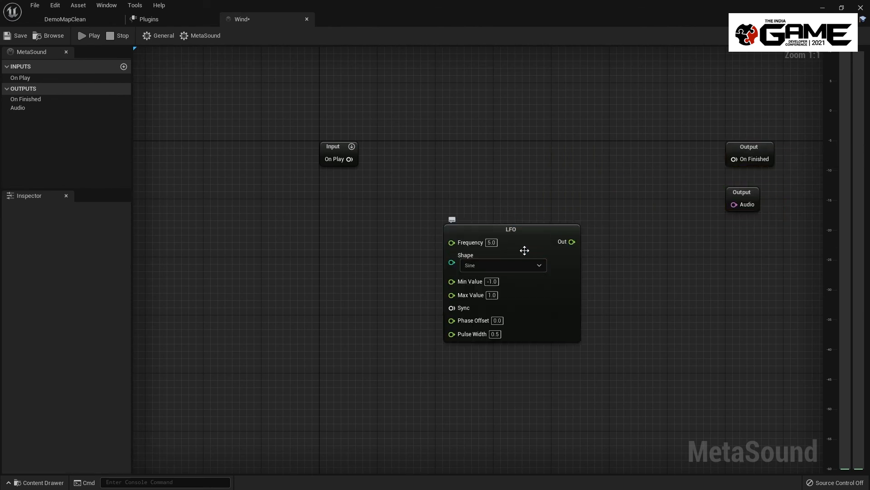
- Set the LFO's Frequency to 0.1, Min Value to 800 and Max Value to 1000, and shift the node toward the On Play input
{"action": "left_click", "coordinate": [491, 242]}
{"action": "type", "text": "0.1"}
{"action": "key", "text": "Tab"}
{"action": "left_click", "coordinate": [676, 272]}
{"action": "left_click_drag", "start_coordinate": [579, 291], "coordinate": [527, 289]}
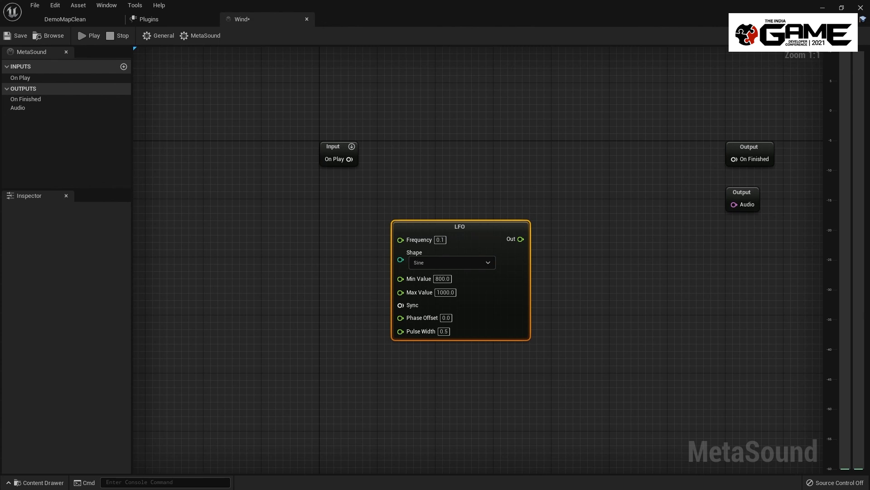
{"action": "left_click_drag", "start_coordinate": [508, 292], "coordinate": [502, 300]}
{"action": "left_click", "coordinate": [635, 332]}
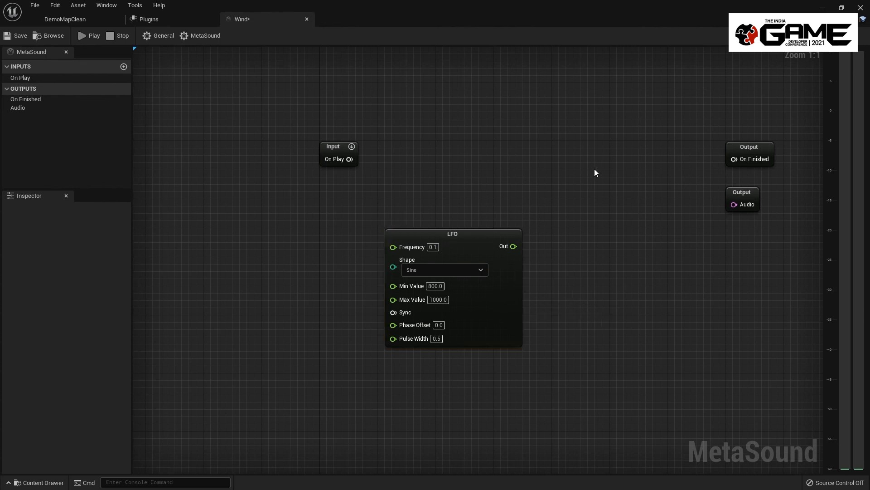
- Move the On Play input node higher in the graph and add a Noise node above the LFO
{"action": "left_click_drag", "start_coordinate": [331, 141], "coordinate": [331, 76]}
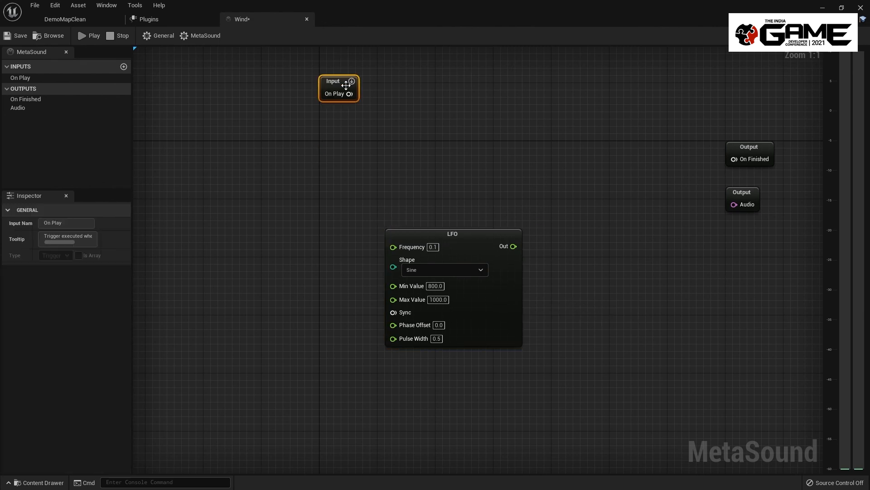
{"action": "right_click", "coordinate": [358, 121]}
{"action": "type", "text": "noise"}
{"action": "key", "text": "Return"}
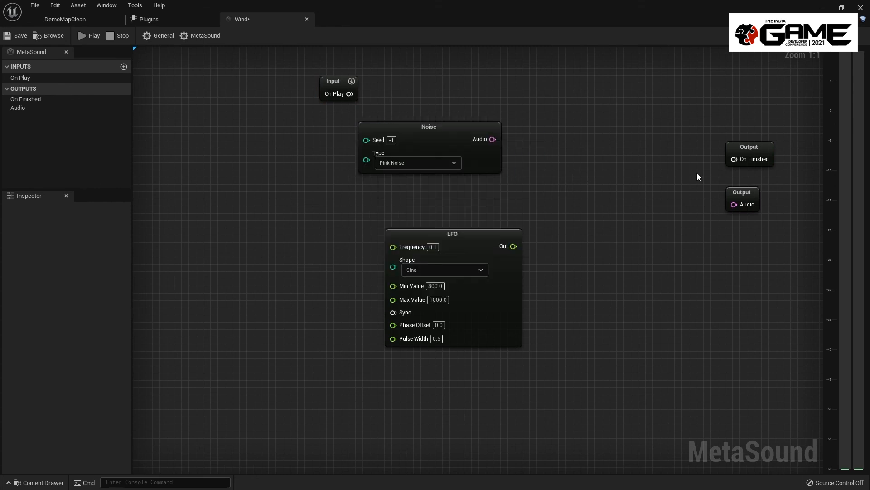
- Connect the Noise node's Audio to the repositioned Audio output, and preview the MetaSound briefly
{"action": "left_click_drag", "start_coordinate": [734, 205], "coordinate": [654, 126]}
{"action": "left_click", "coordinate": [622, 195]}
{"action": "left_click", "coordinate": [92, 37]}
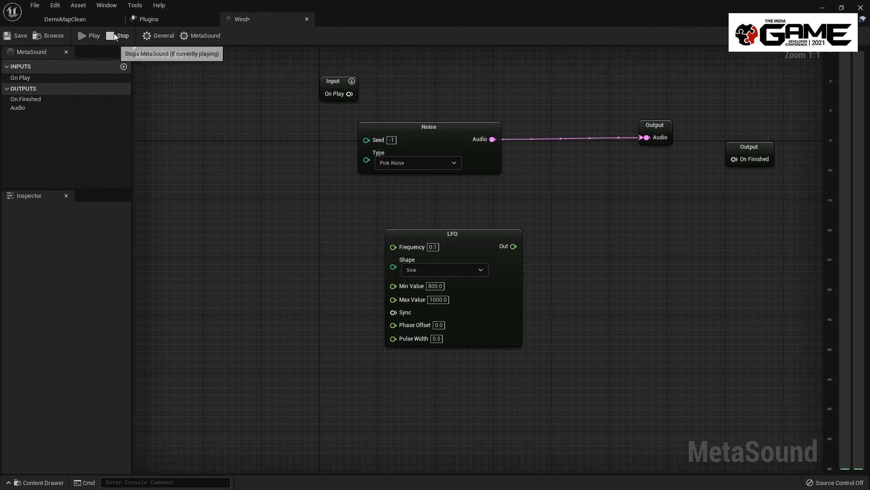
{"action": "left_click", "coordinate": [117, 35]}
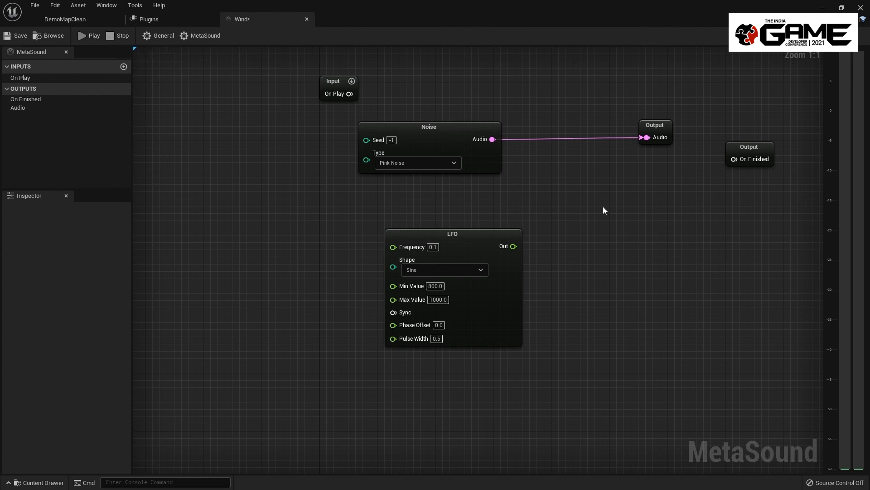
- Route the Noise audio through a One-Pole Low Pass Filter into the Audio output, with the LFO driving its Cutoff Frequency
{"action": "left_click_drag", "start_coordinate": [506, 151], "coordinate": [539, 166]}
{"action": "type", "text": "one"}
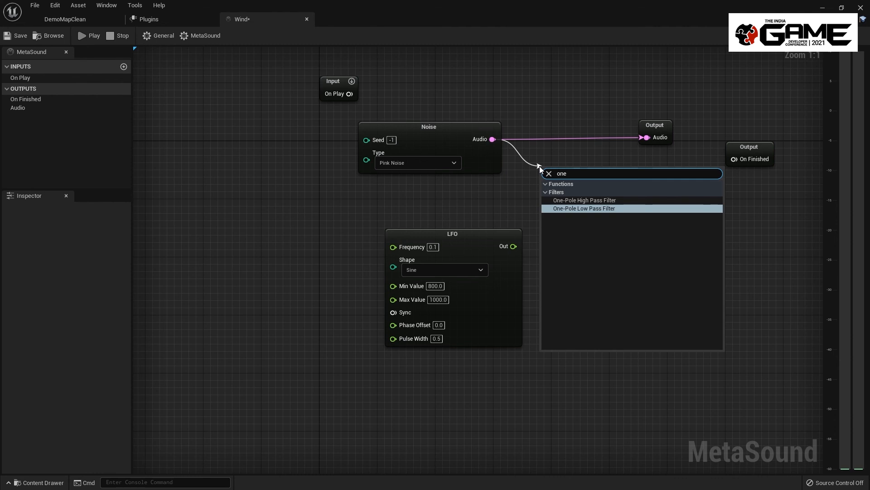
{"action": "key", "text": "Return"}
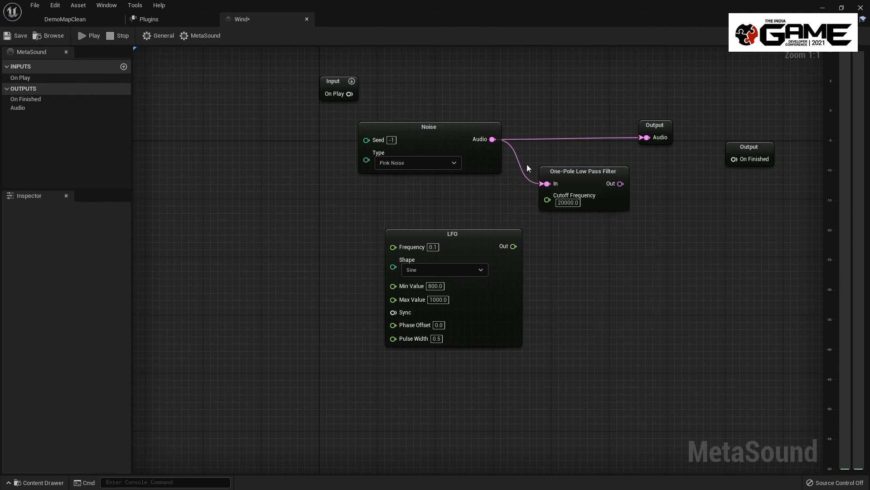
{"action": "left_click_drag", "start_coordinate": [647, 138], "coordinate": [620, 184]}
{"action": "left_click_drag", "start_coordinate": [513, 246], "coordinate": [547, 195]}
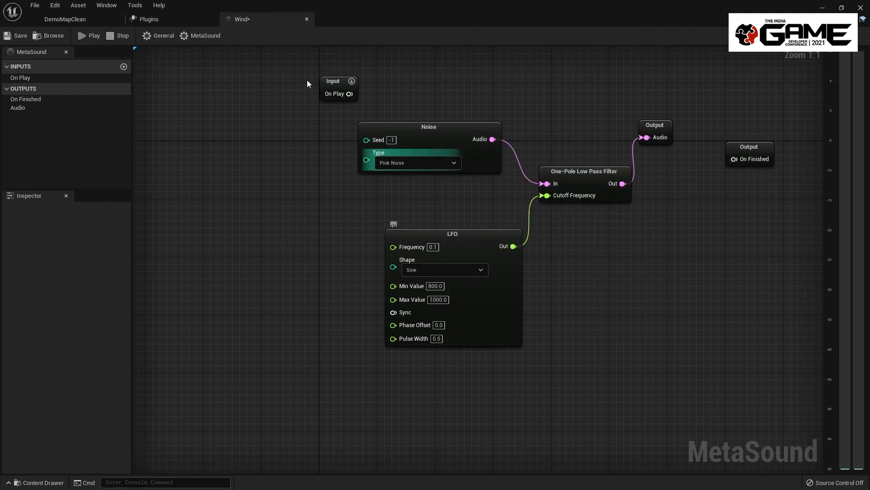
- Move the LFO node up beneath the Noise node and preview the filtered MetaSound briefly
{"action": "left_click_drag", "start_coordinate": [417, 234], "coordinate": [403, 198]}
{"action": "right_click_drag", "start_coordinate": [335, 204], "coordinate": [311, 189]}
{"action": "left_click", "coordinate": [88, 34]}
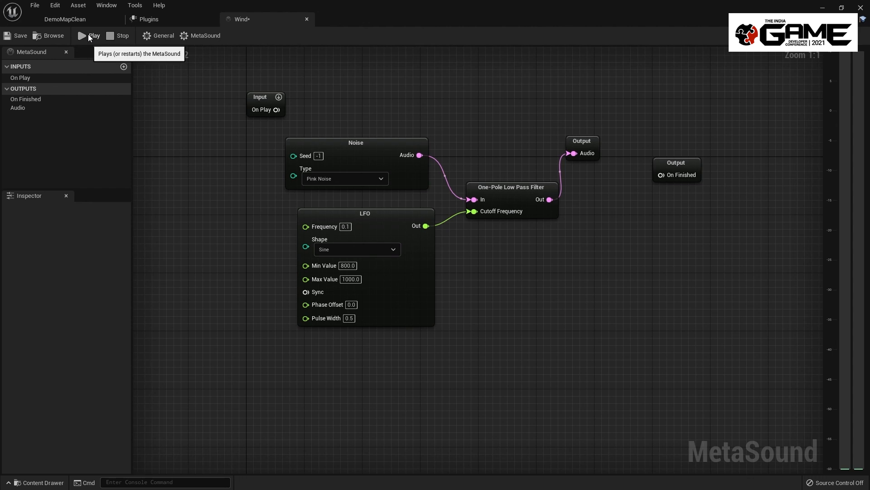
{"action": "left_click", "coordinate": [113, 35]}
- Move the Audio output farther from the One-Pole Low Pass Filter and the On Finished output lower in the graph
{"action": "right_click_drag", "start_coordinate": [643, 144], "coordinate": [622, 127]}
{"action": "left_click_drag", "start_coordinate": [559, 123], "coordinate": [659, 94]}
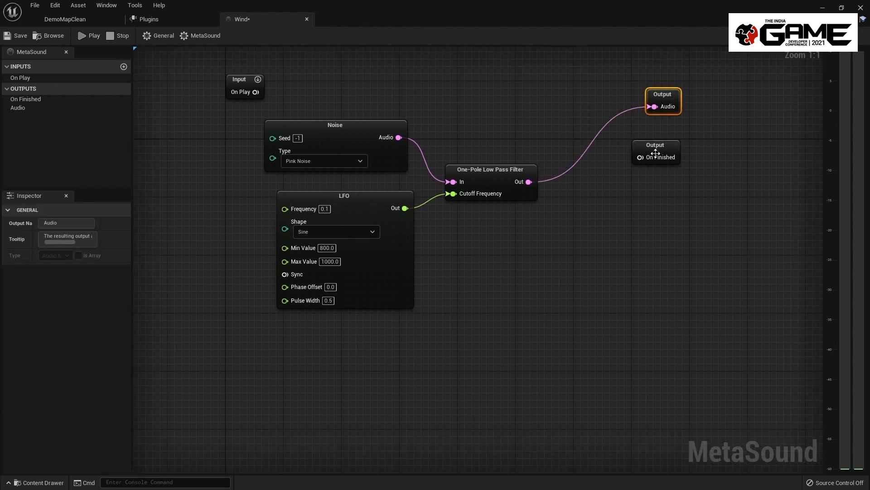
{"action": "left_click_drag", "start_coordinate": [655, 145], "coordinate": [749, 283]}
{"action": "left_click", "coordinate": [674, 86]}
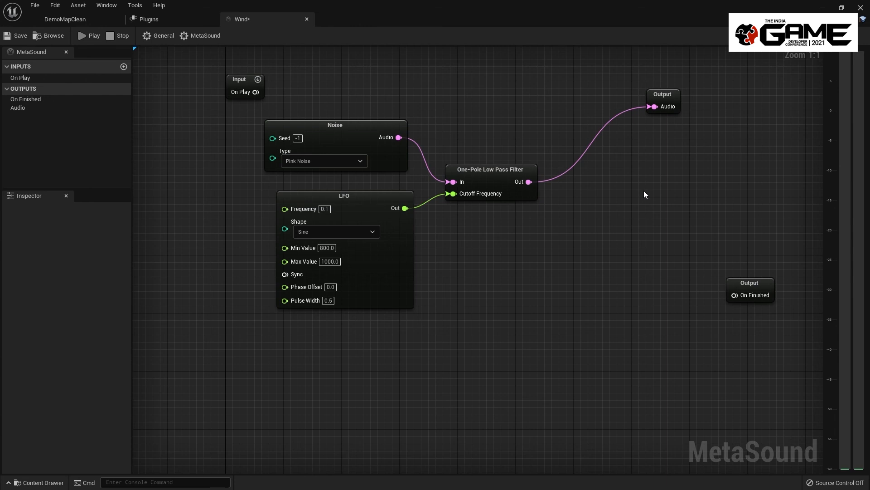
- Route the One-Pole Low Pass Filter's Out through a State Variable Filter, connecting its Low Pass Filter output to the repositioned Audio output
{"action": "left_click_drag", "start_coordinate": [527, 182], "coordinate": [594, 190]}
{"action": "type", "text": "state"}
{"action": "key", "text": "Return"}
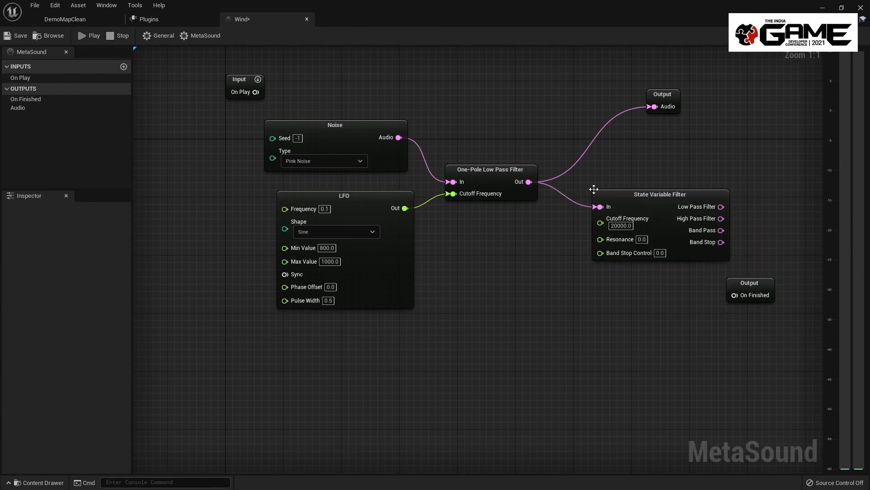
{"action": "left_click_drag", "start_coordinate": [672, 109], "coordinate": [803, 150]}
{"action": "left_click", "coordinate": [761, 206]}
{"action": "right_click_drag", "start_coordinate": [762, 205], "coordinate": [713, 205]}
{"action": "left_click_drag", "start_coordinate": [689, 207], "coordinate": [772, 163]}
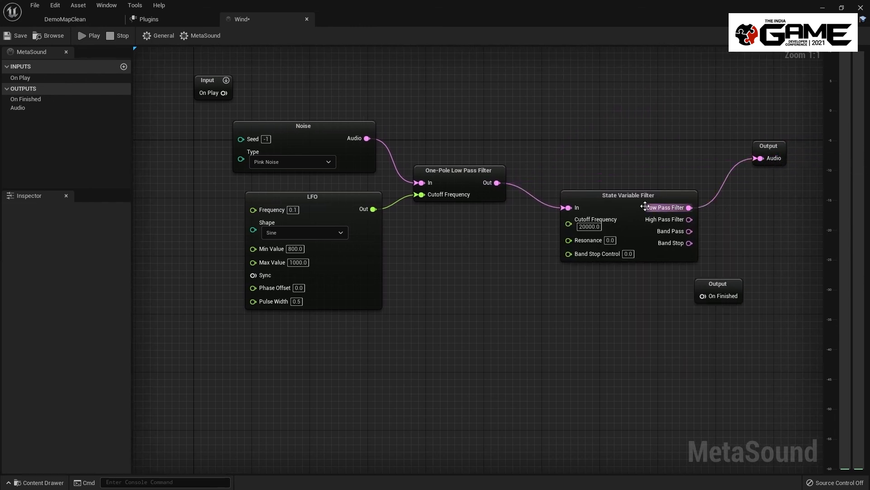
{"action": "left_click_drag", "start_coordinate": [666, 207], "coordinate": [670, 180]}
- Duplicate the LFO node below the State Variable Filter and connect its Out to that filter's Cutoff Frequency
{"action": "right_click_drag", "start_coordinate": [602, 269], "coordinate": [616, 248]}
{"action": "left_click_drag", "start_coordinate": [548, 276], "coordinate": [528, 283]}
{"action": "left_click", "coordinate": [382, 261]}
{"action": "key", "text": "ctrl+c"}
{"action": "key", "text": "ctrl+v"}
{"action": "left_click_drag", "start_coordinate": [588, 179], "coordinate": [569, 297]}
- Set the duplicated LFO's Frequency to 0.22, Min Value to 500 and Max Value to 950
{"action": "left_click", "coordinate": [489, 297]}
{"action": "type", "text": "0.22"}
{"action": "left_click", "coordinate": [494, 337]}
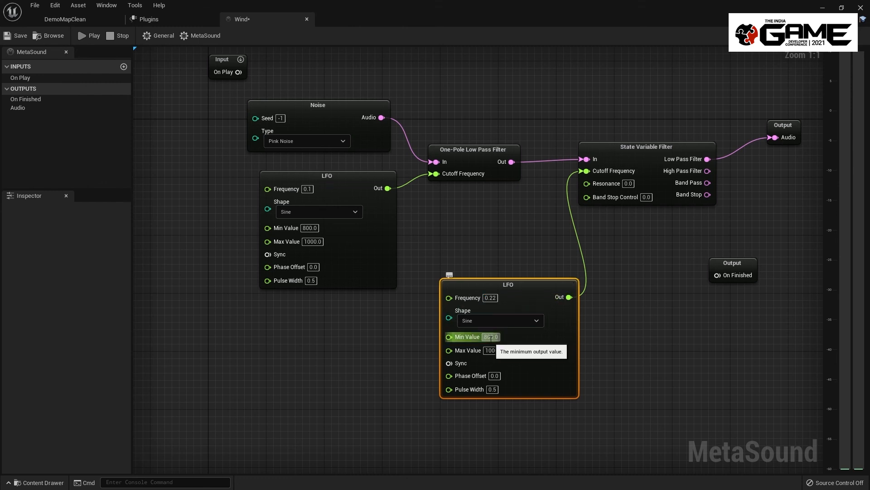
{"action": "type", "text": "500"}
{"action": "key", "text": "Tab"}
{"action": "type", "text": "950"}
{"action": "key", "text": "Return"}
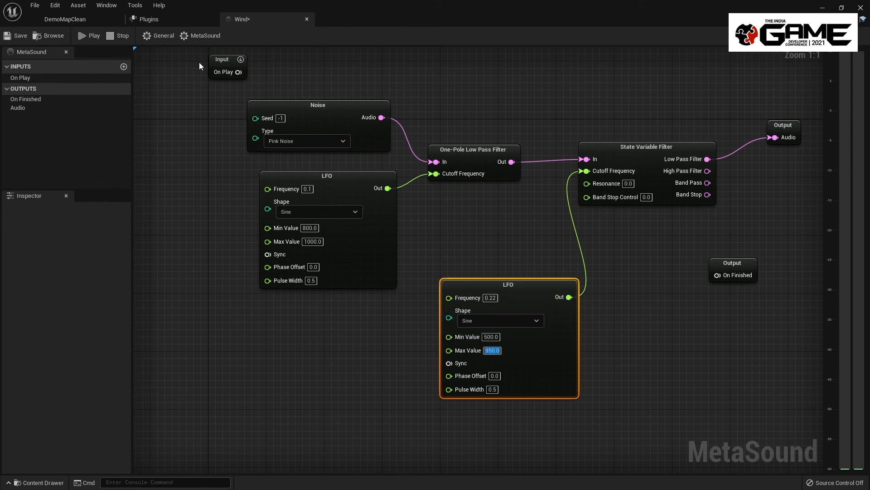
- Preview the wind sound, moving the On Finished output up beside the Audio output during playback, and stop it
{"action": "left_click", "coordinate": [92, 35]}
{"action": "right_click_drag", "start_coordinate": [579, 103], "coordinate": [558, 127]}
{"action": "left_click", "coordinate": [526, 104]}
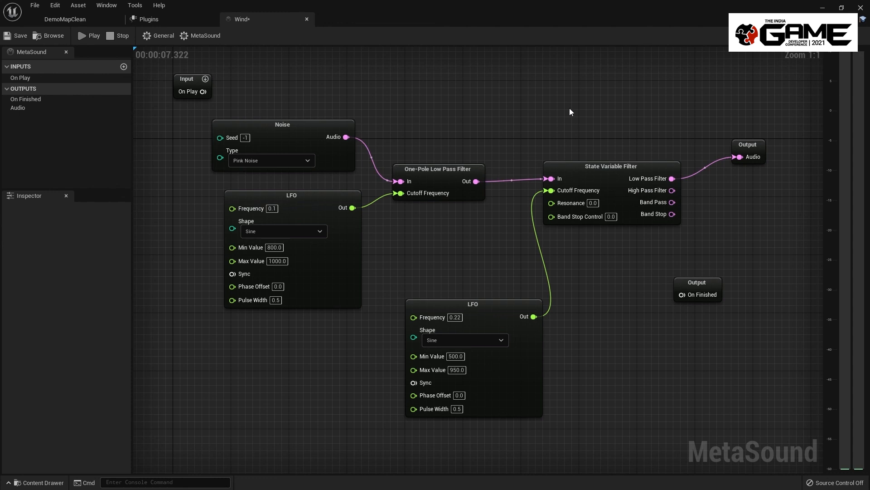
{"action": "scroll", "coordinate": [568, 109], "scroll_direction": "down", "scroll_amount": 1}
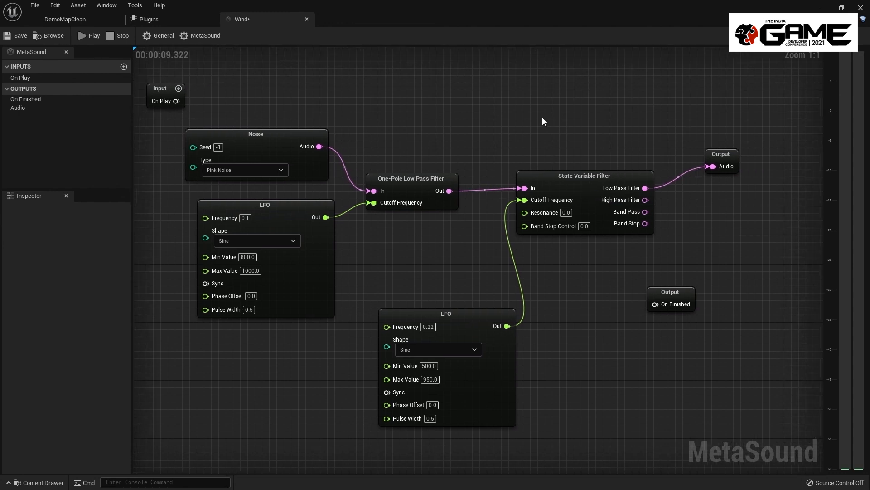
{"action": "left_click_drag", "start_coordinate": [656, 272], "coordinate": [777, 133]}
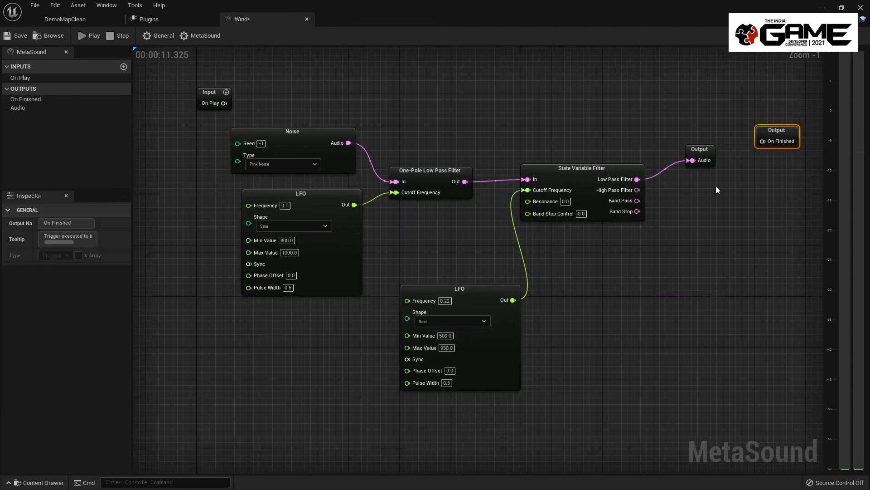
{"action": "left_click", "coordinate": [618, 91]}
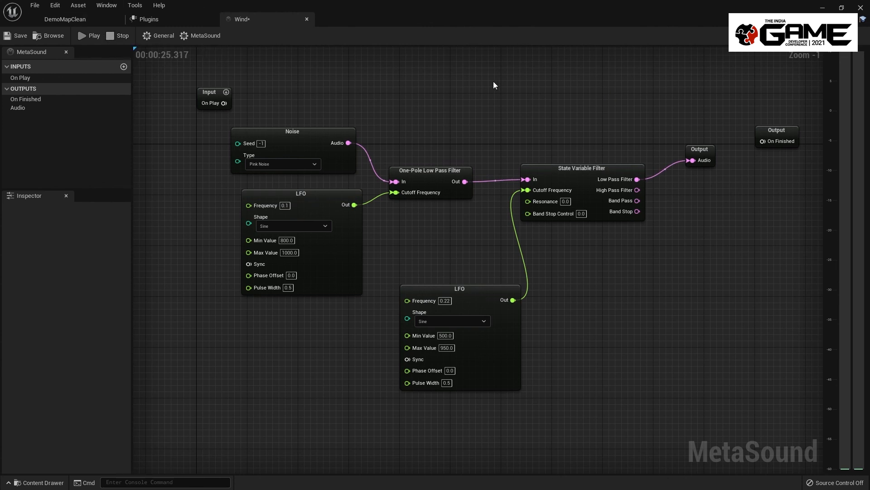
{"action": "right_click_drag", "start_coordinate": [493, 82], "coordinate": [486, 114]}
{"action": "left_click", "coordinate": [107, 36]}
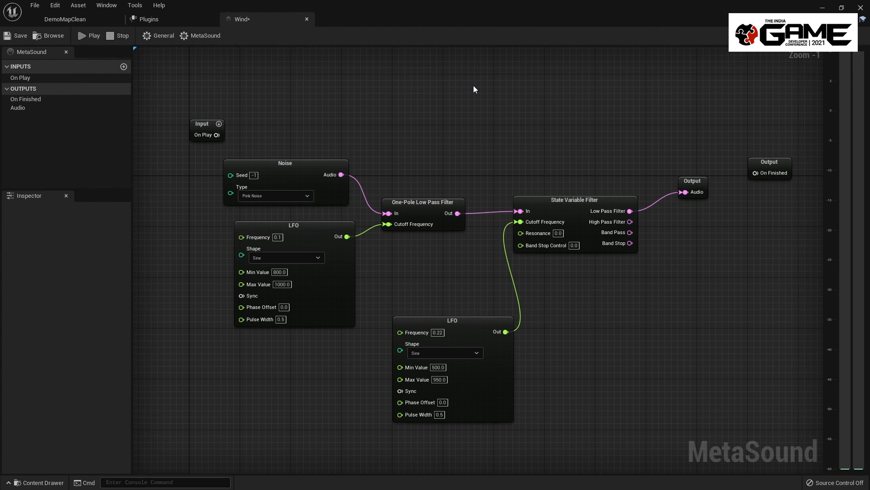
- Save the Wind MetaSound and return to the DemoMapClean level
{"action": "left_click", "coordinate": [94, 17]}
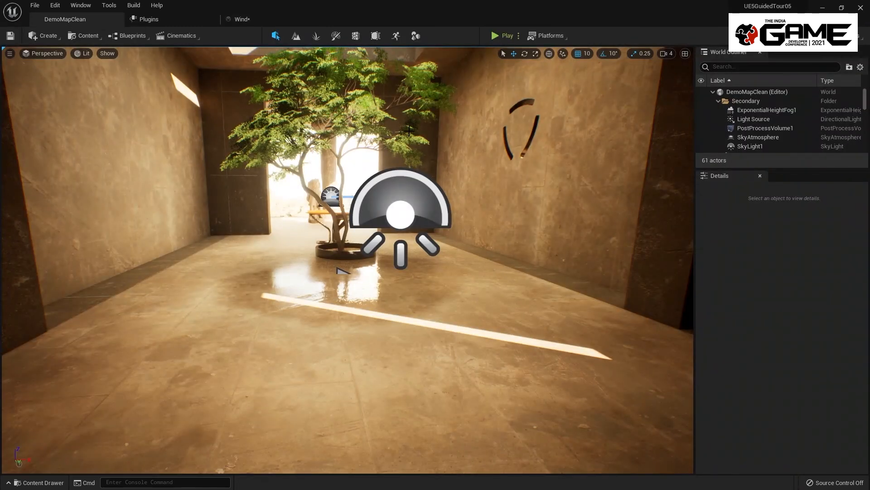
{"action": "right_click_drag", "start_coordinate": [472, 196], "coordinate": [478, 194]}
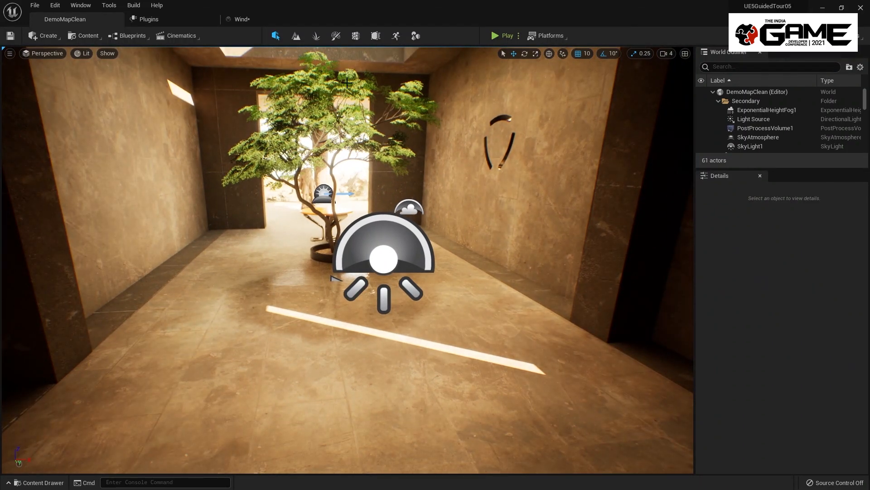
{"action": "left_click", "coordinate": [247, 19]}
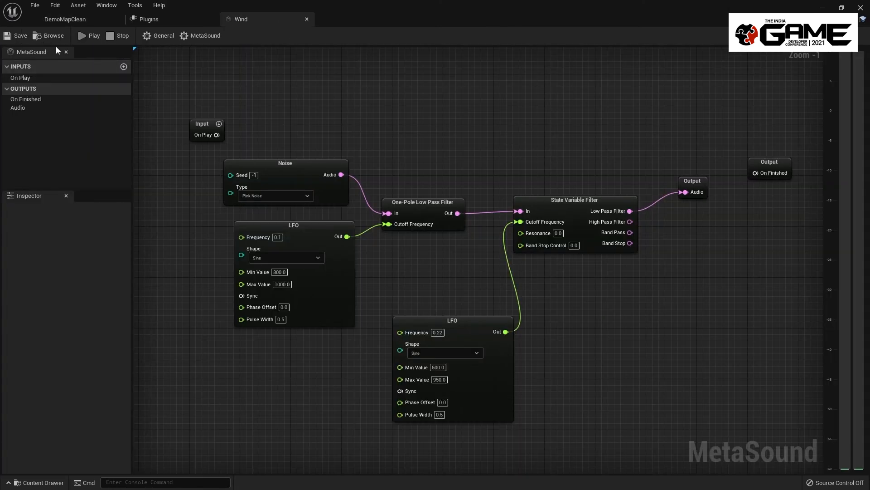
{"action": "left_click", "coordinate": [84, 21]}
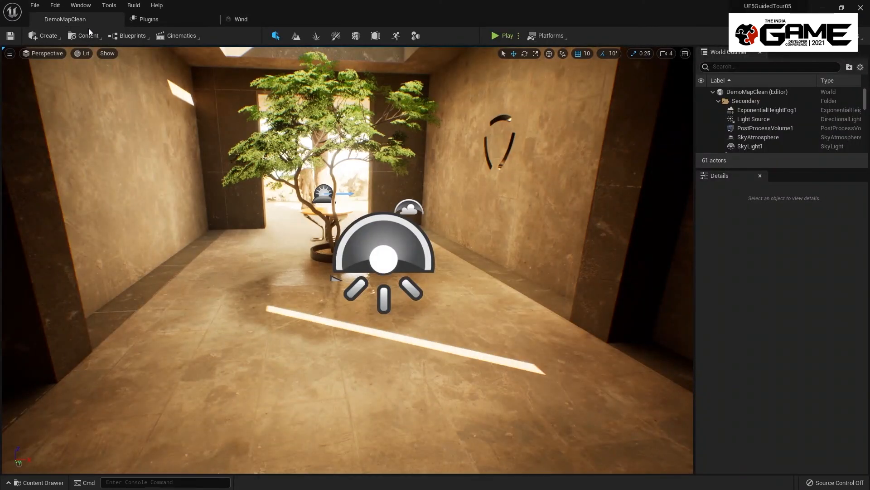